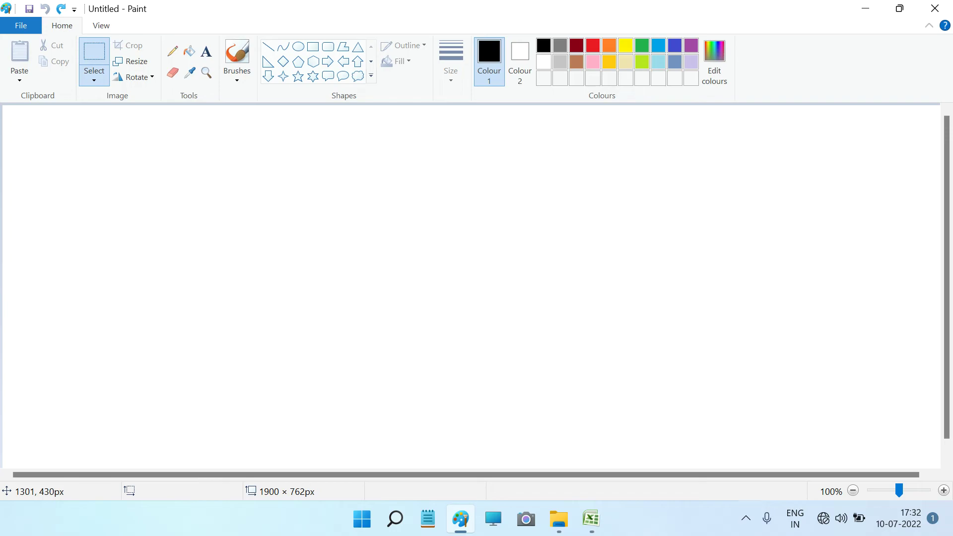
Step: Add the bold black heading 'VLOOPUP FUNCTION' at the top-left of the canvas
{"action": "left_click", "coordinate": [746, 518]}
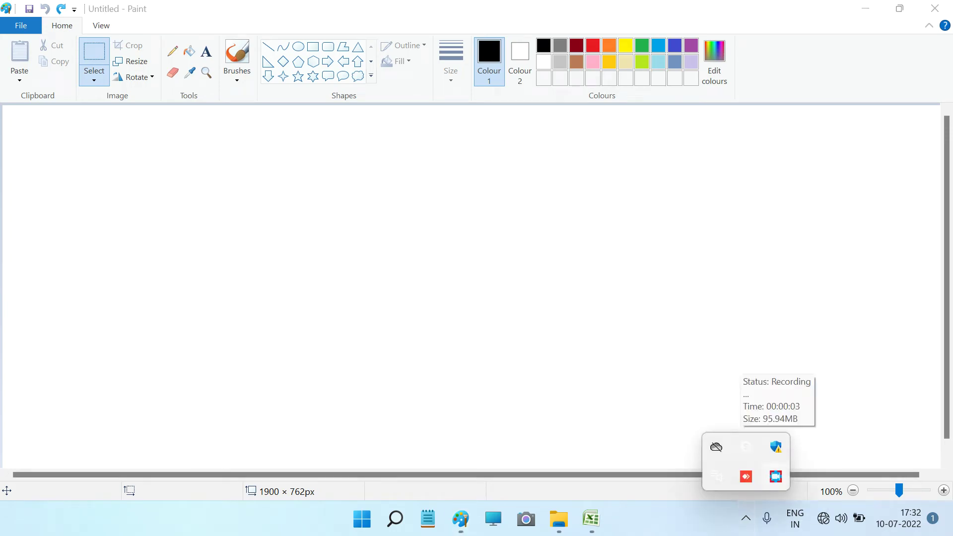
{"action": "left_click", "coordinate": [200, 192]}
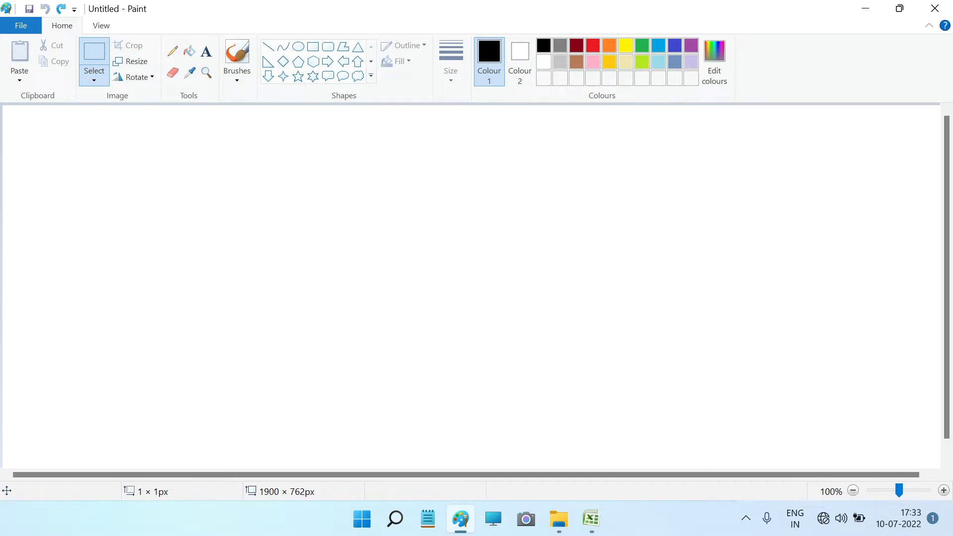
{"action": "left_click", "coordinate": [206, 52]}
{"action": "left_click", "coordinate": [23, 142]}
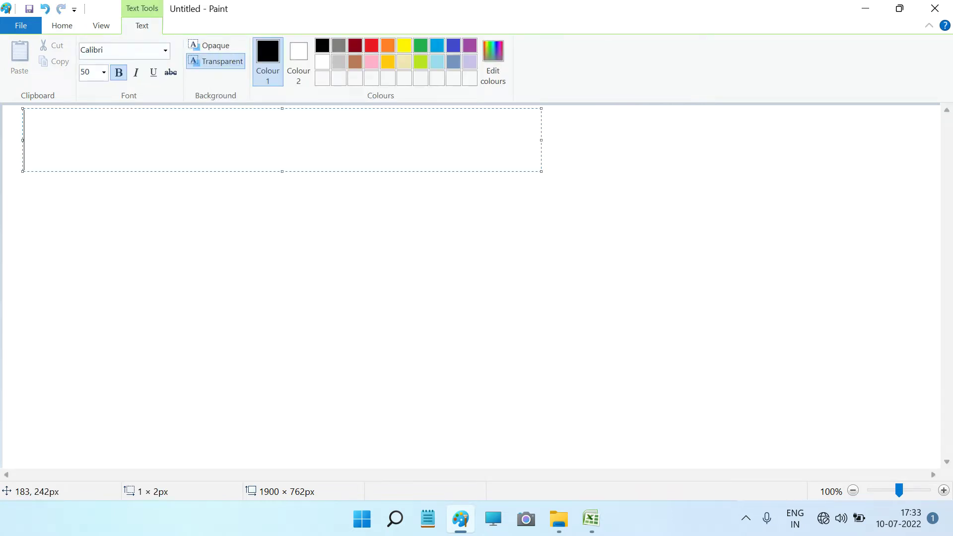
{"action": "type", "text": "VL"}
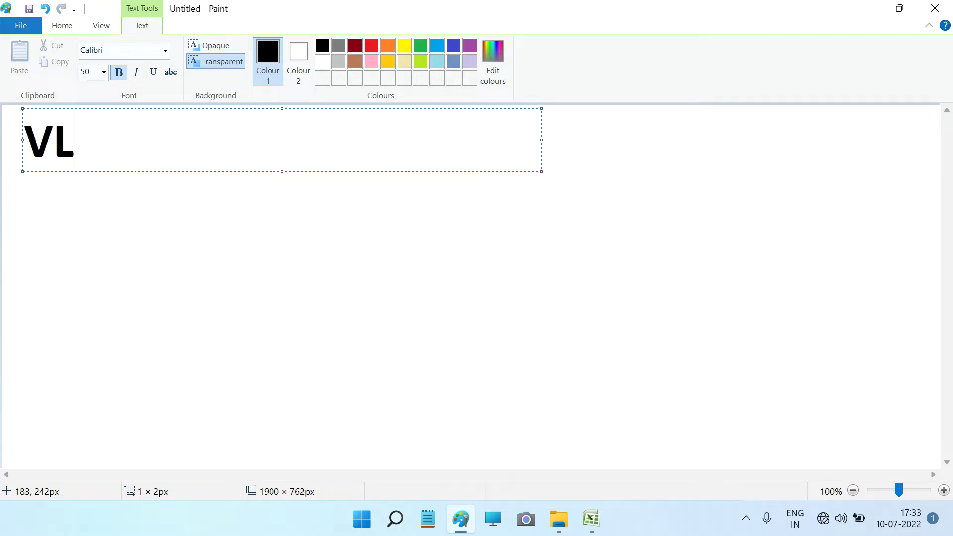
{"action": "type", "text": "OOP"}
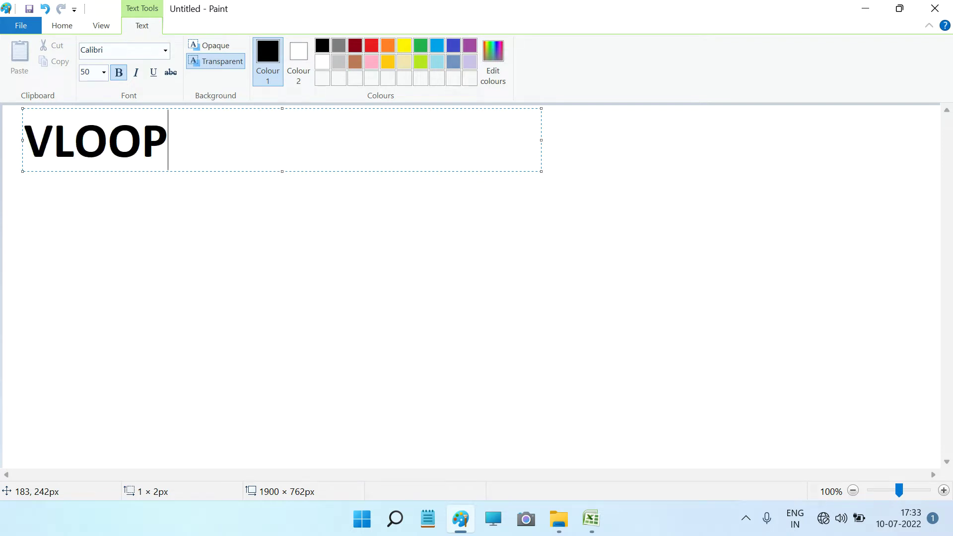
{"action": "type", "text": "UP"}
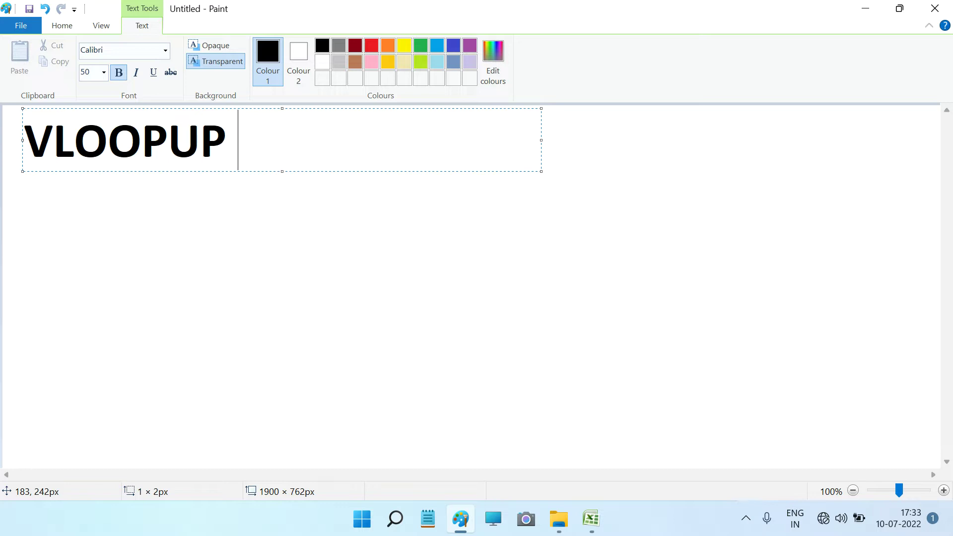
{"action": "type", "text": " F"}
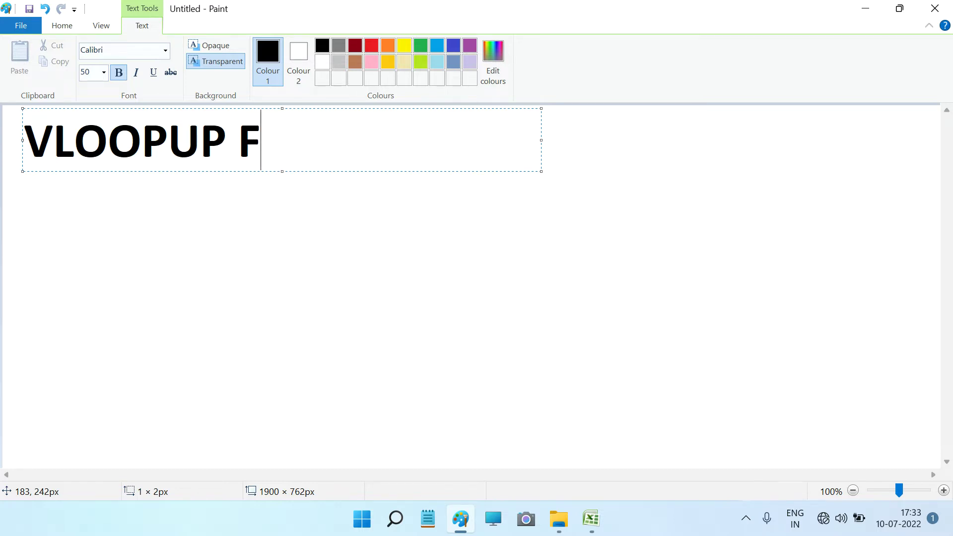
{"action": "type", "text": "UNCTI"}
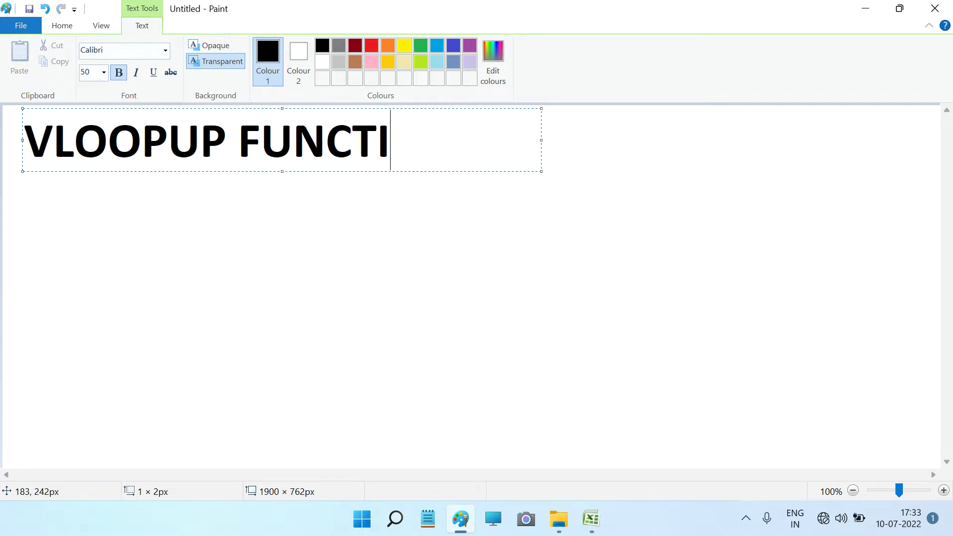
{"action": "type", "text": "ON"}
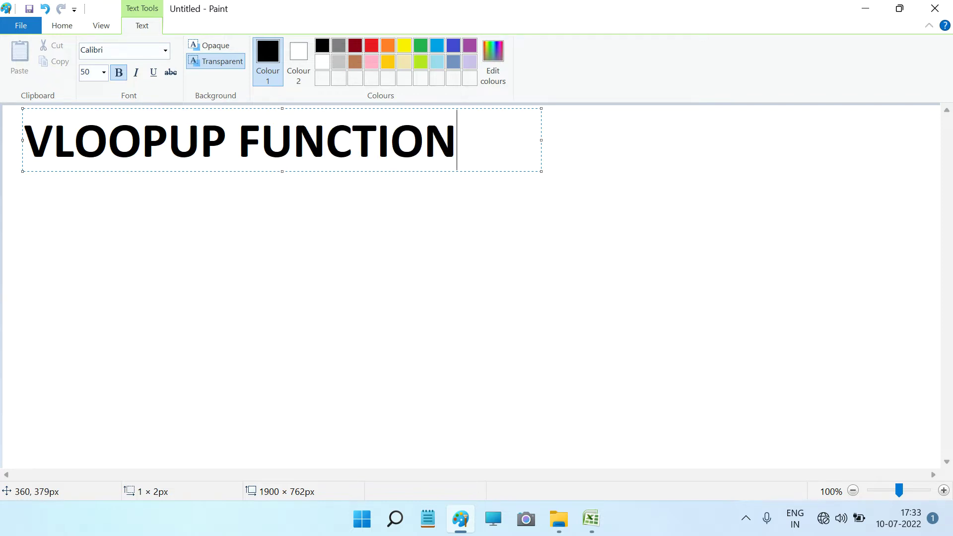
{"action": "left_click", "coordinate": [151, 293]}
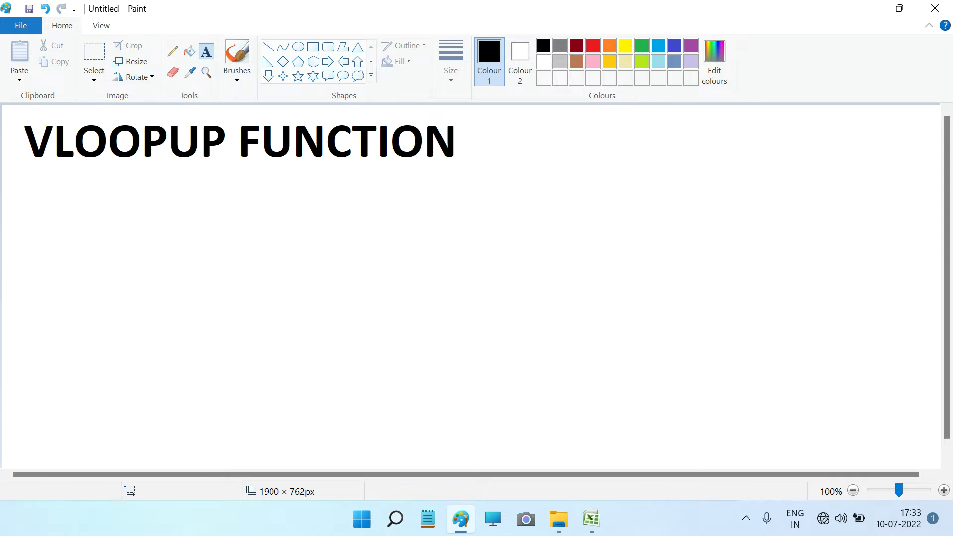
Step: Draw a vertical black divider line to the right of the first heading
{"action": "left_click", "coordinate": [268, 46]}
{"action": "left_click_drag", "start_coordinate": [470, 117], "coordinate": [464, 462]}
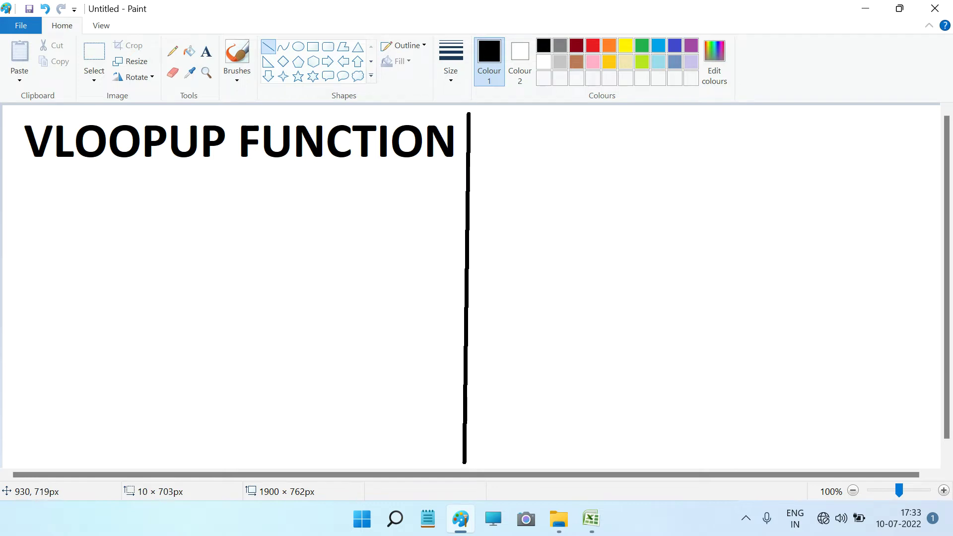
{"action": "left_click_drag", "start_coordinate": [464, 463], "coordinate": [469, 468]}
{"action": "left_click", "coordinate": [591, 181]}
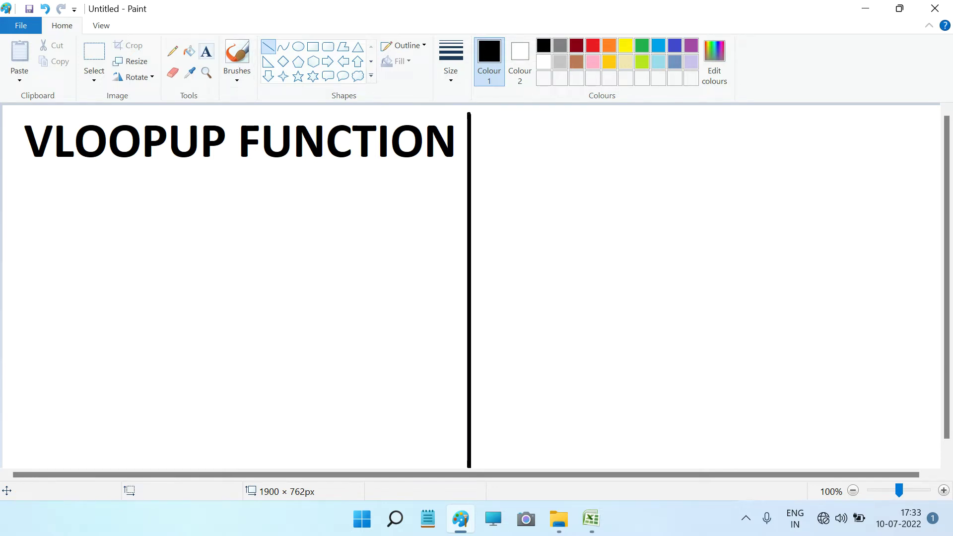
Step: Add the heading 'HLOOKUP FUNCTION' to the right of the divider
{"action": "left_click", "coordinate": [206, 51]}
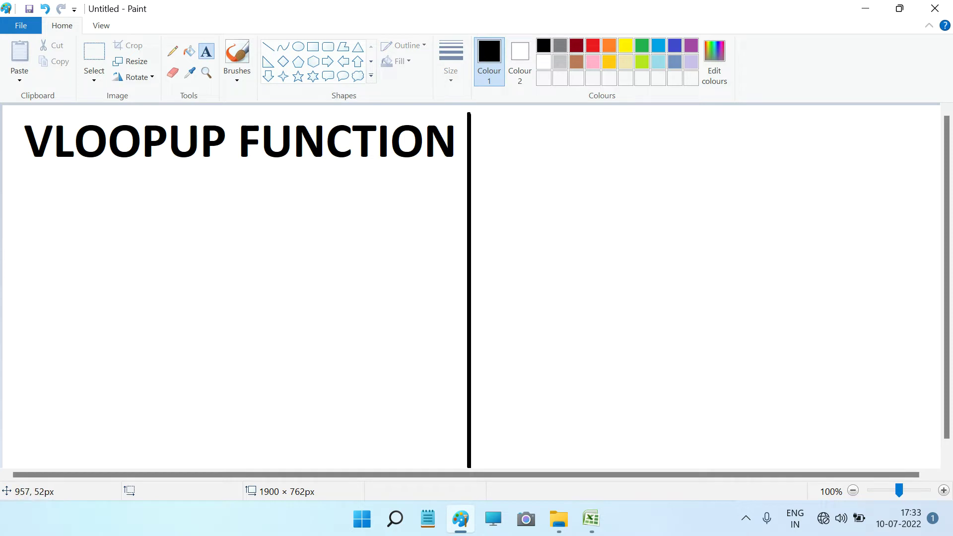
{"action": "left_click", "coordinate": [478, 121]}
{"action": "type", "text": "H"}
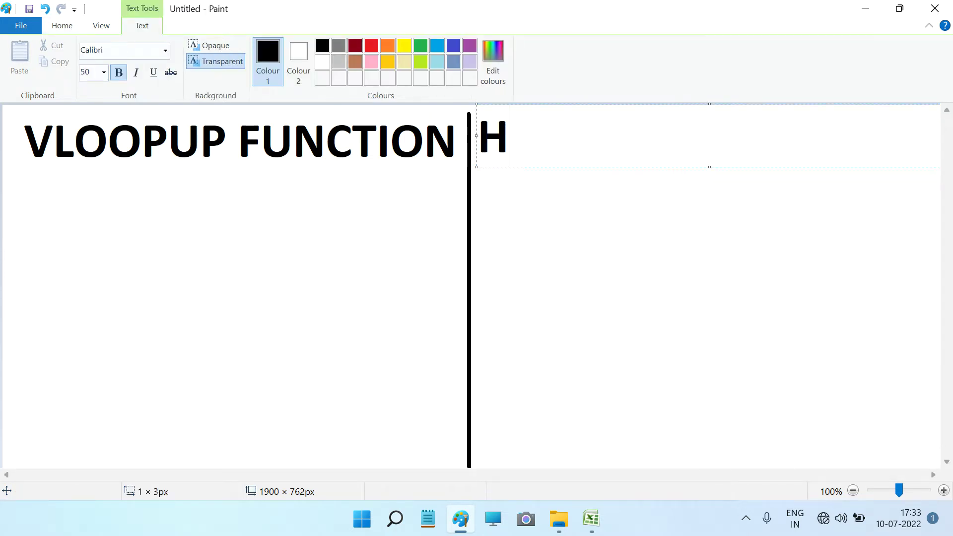
{"action": "type", "text": "L"}
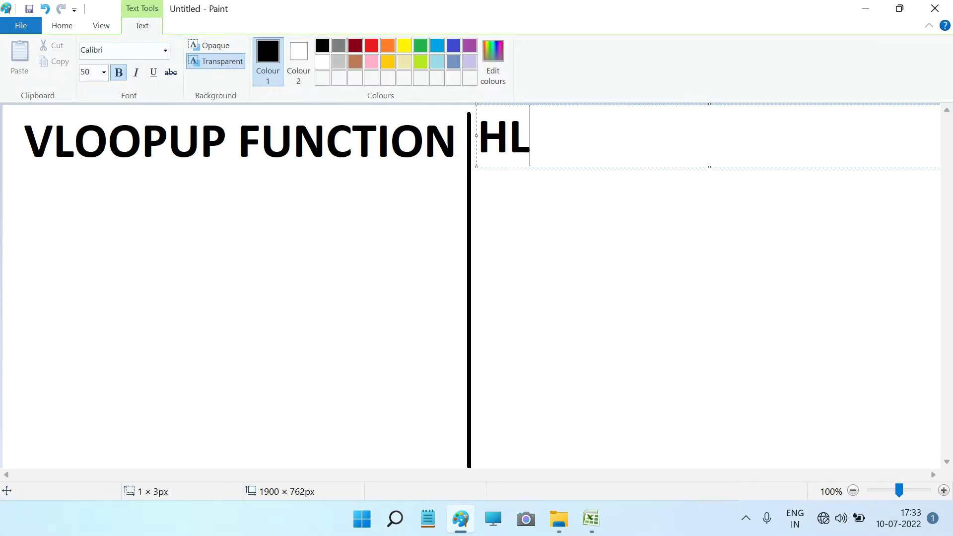
{"action": "type", "text": "OOKUP "}
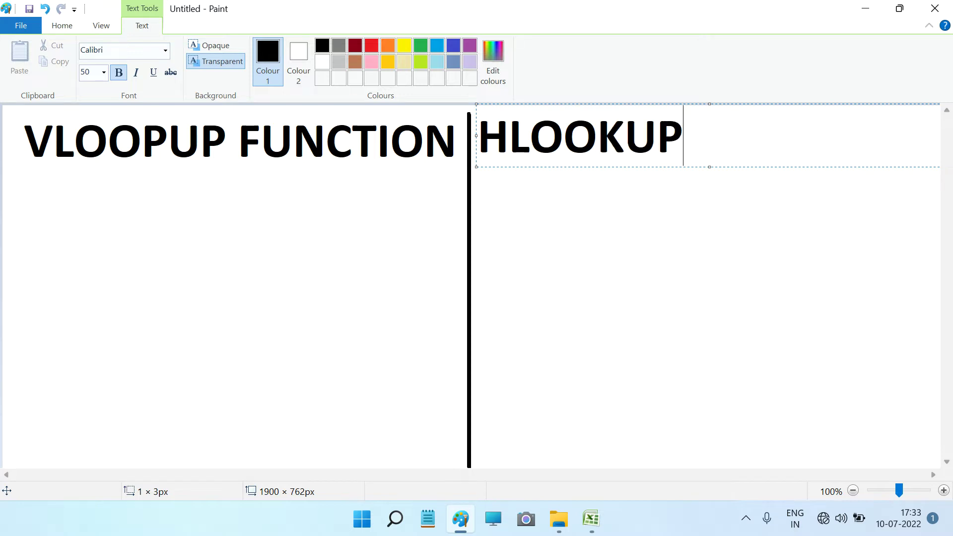
{"action": "type", "text": "FUNCT"}
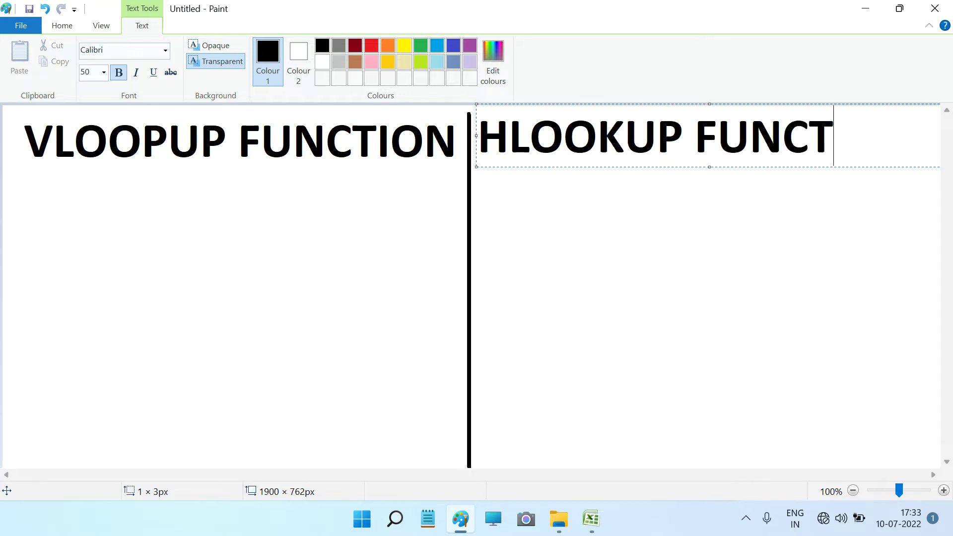
{"action": "type", "text": "ION"}
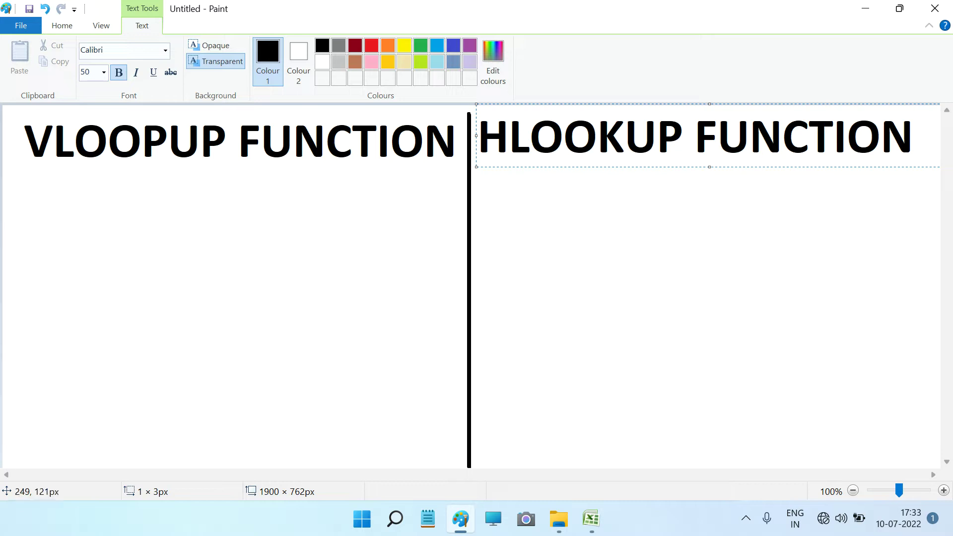
{"action": "left_click", "coordinate": [128, 186]}
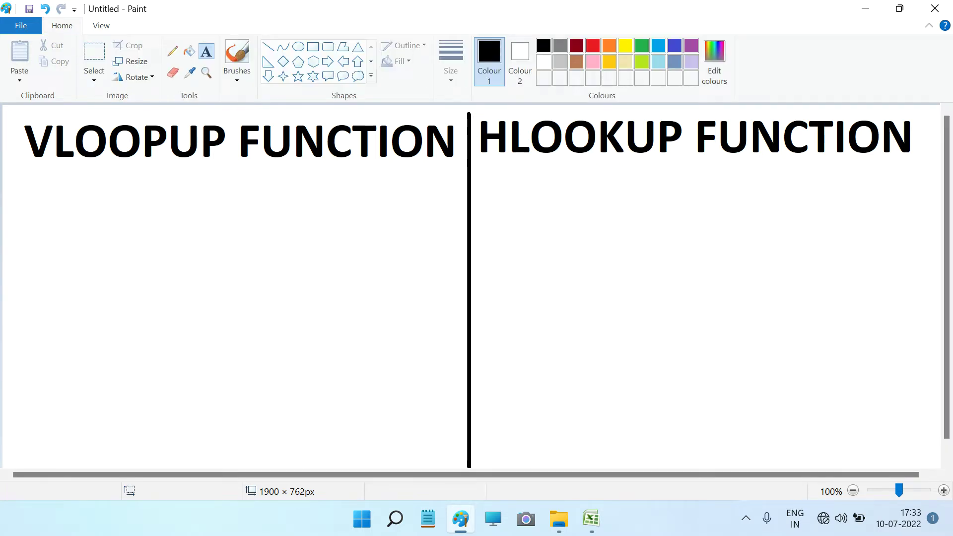
{"action": "left_click", "coordinate": [313, 47]}
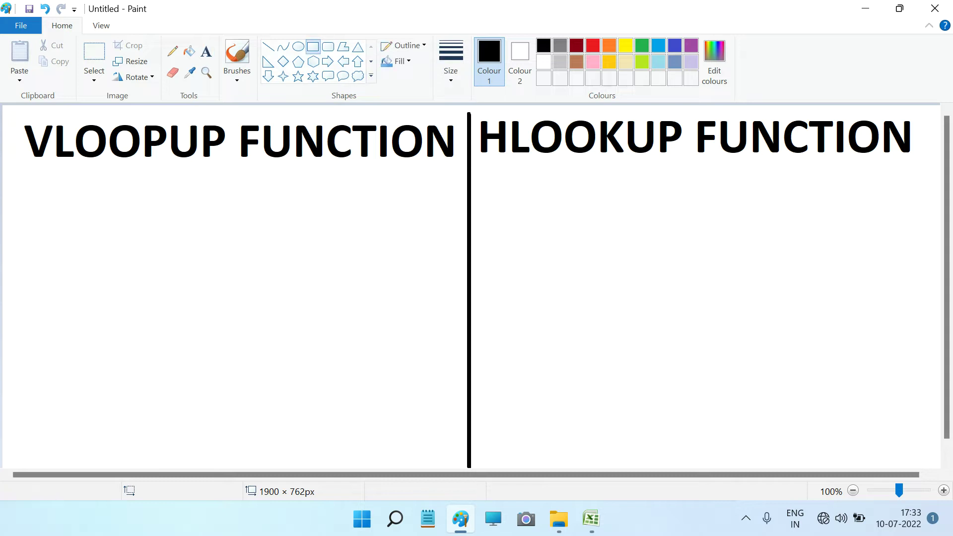
{"action": "mouse_move", "coordinate": [11, 178]}
{"action": "left_mouse_down"}
{"action": "mouse_move", "coordinate": [29, 270]}
{"action": "mouse_move", "coordinate": [436, 388]}
{"action": "left_mouse_up"}
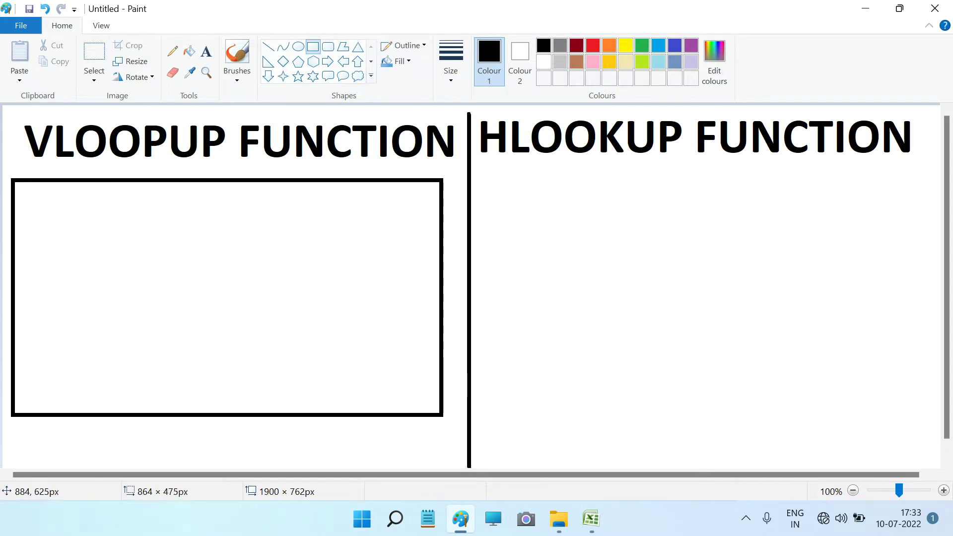
{"action": "left_click_drag", "start_coordinate": [436, 390], "coordinate": [439, 422]}
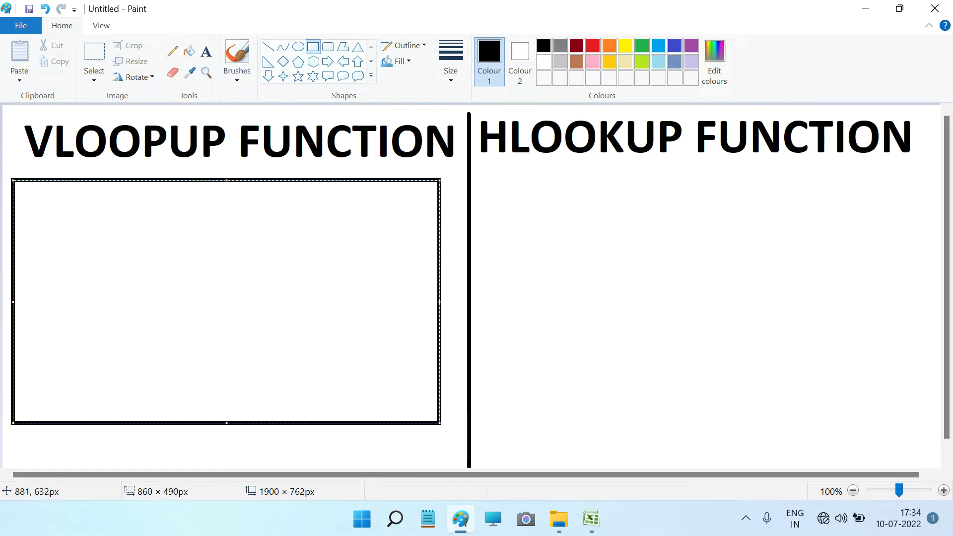
{"action": "key", "text": "Delete"}
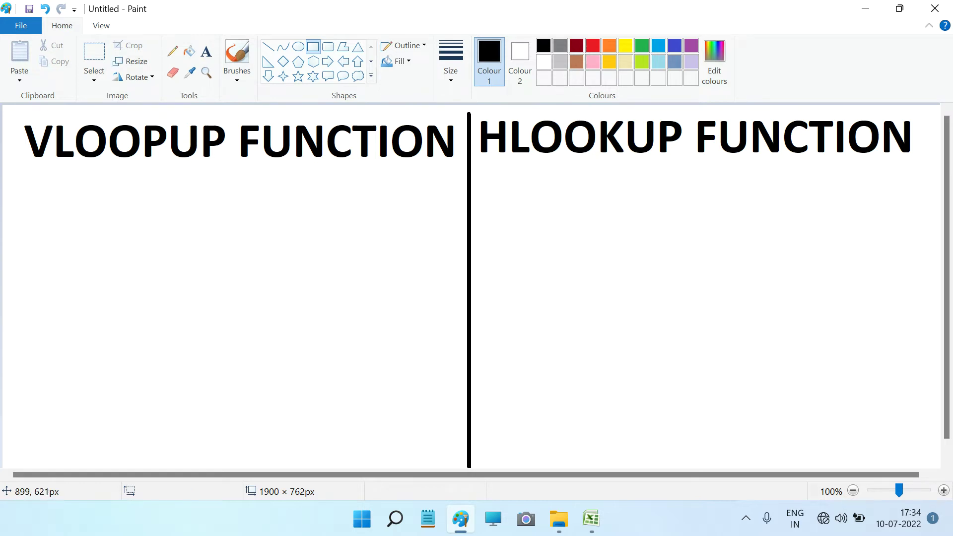
{"action": "left_click", "coordinate": [590, 519]}
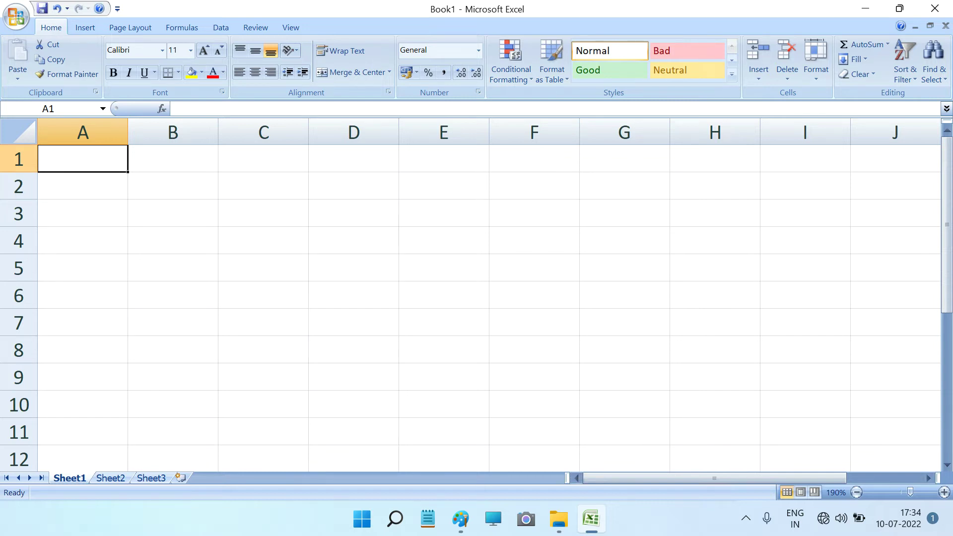
{"action": "left_click", "coordinate": [460, 518]}
{"action": "left_click", "coordinate": [154, 226]}
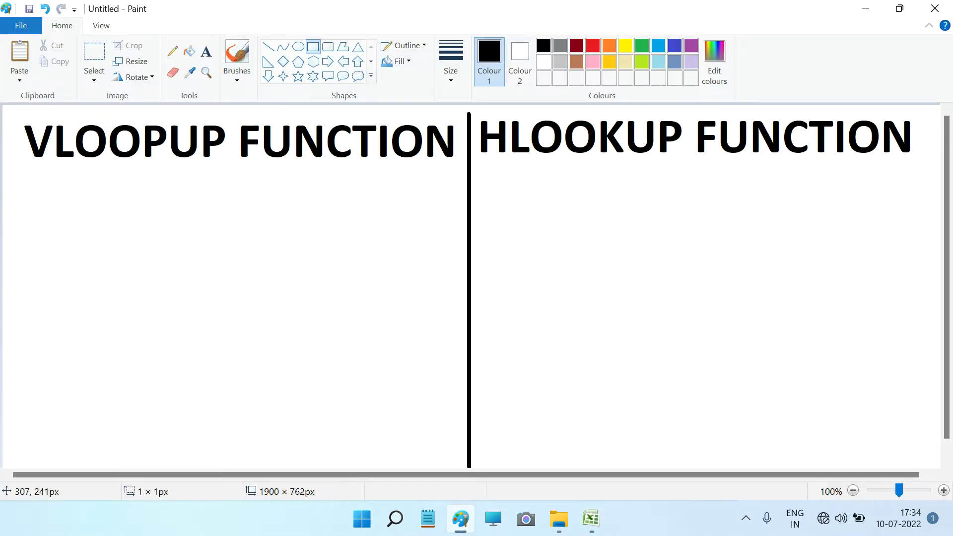
Step: Paste the Excel grid screenshot and position it below the VLOOPUP title
{"action": "key", "text": "ctrl+v"}
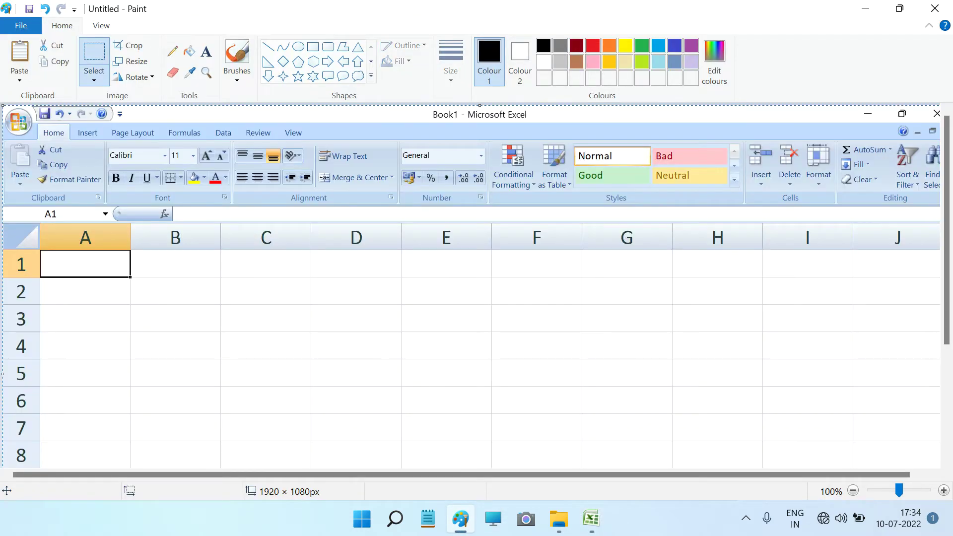
{"action": "left_click_drag", "start_coordinate": [191, 278], "coordinate": [316, 230]}
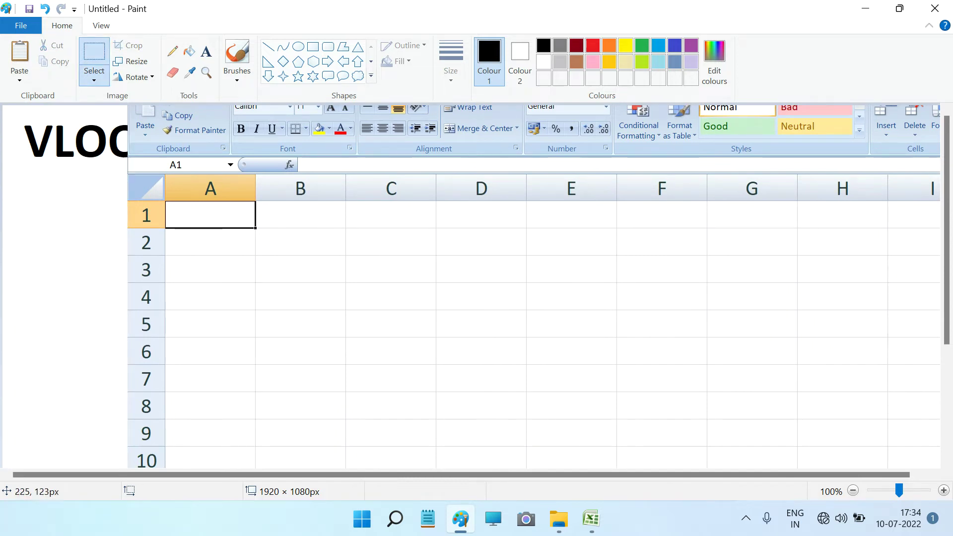
{"action": "left_click_drag", "start_coordinate": [127, 173], "coordinate": [320, 349]}
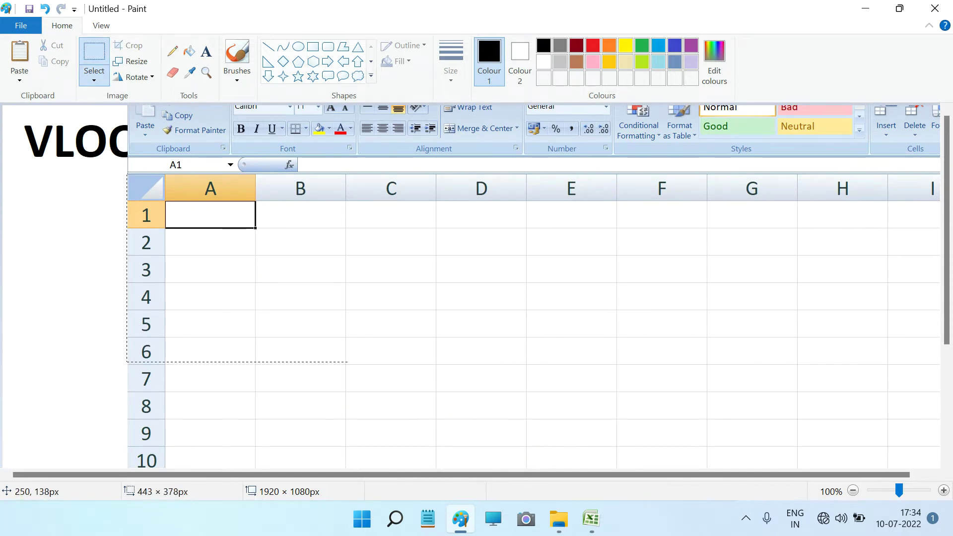
{"action": "mouse_move", "coordinate": [319, 349]}
{"action": "left_mouse_down"}
{"action": "mouse_move", "coordinate": [524, 402]}
{"action": "mouse_move", "coordinate": [526, 420]}
{"action": "left_mouse_up"}
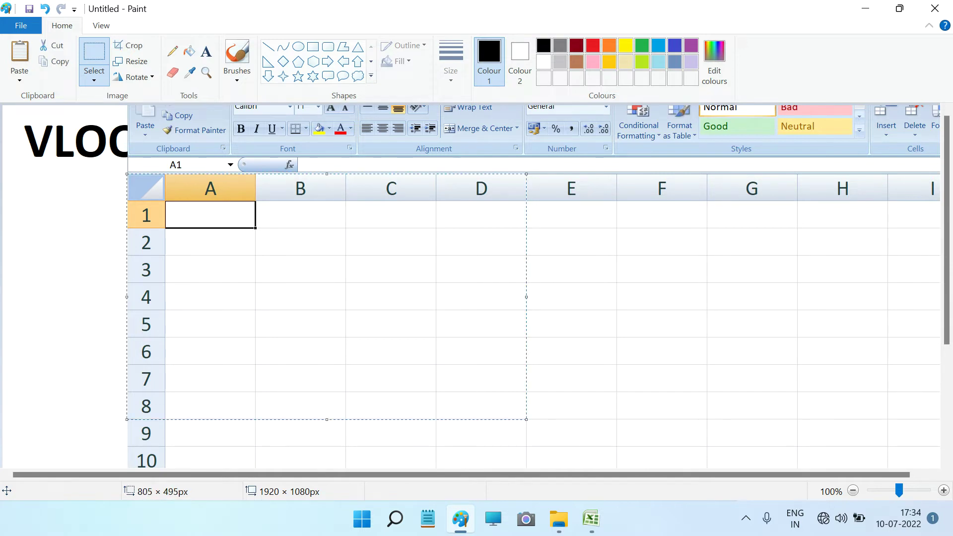
{"action": "key", "text": "ctrl+z"}
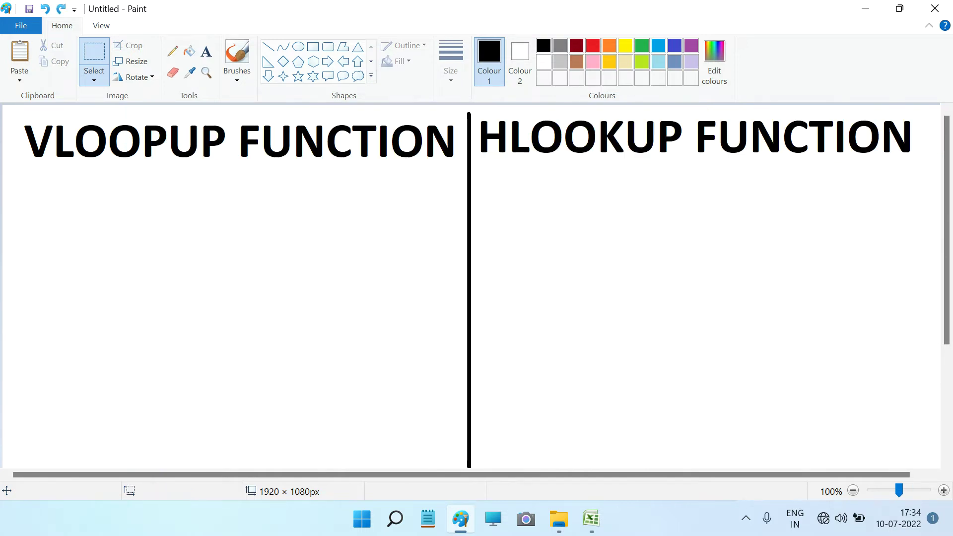
{"action": "key", "text": "ctrl+v"}
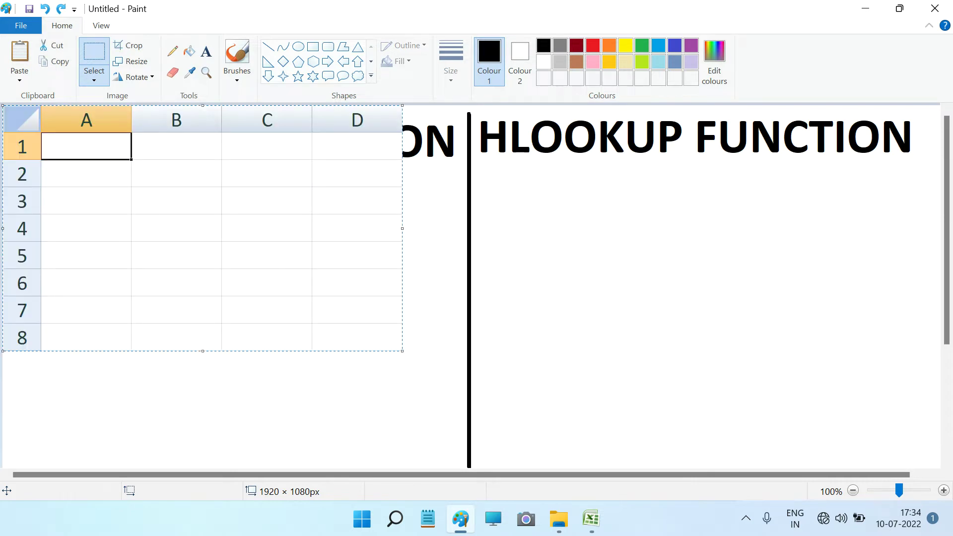
{"action": "left_click_drag", "start_coordinate": [270, 250], "coordinate": [274, 313]}
Step: Copy the grid image and place the duplicate under the HLOOKUP title
{"action": "left_click_drag", "start_coordinate": [6, 168], "coordinate": [454, 432]}
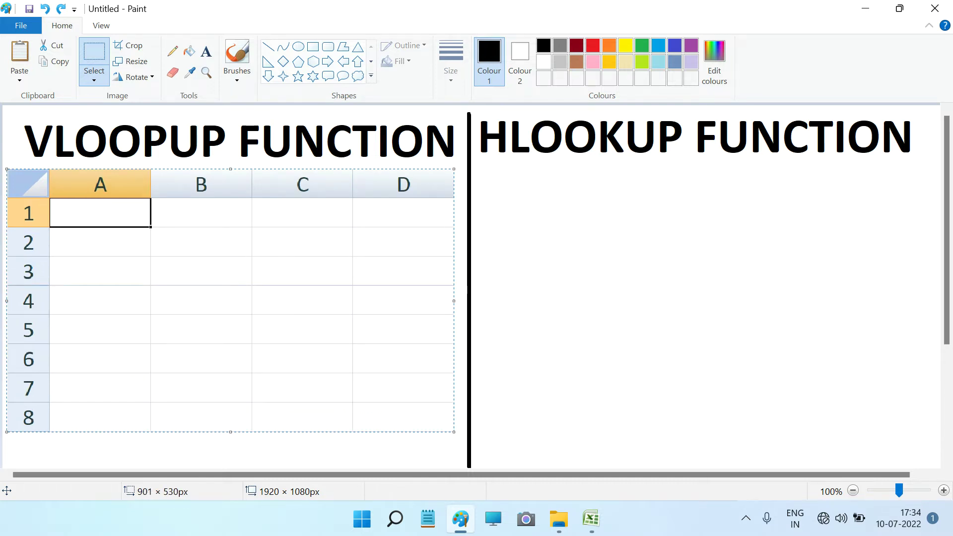
{"action": "key", "text": "ctrl+c"}
{"action": "key", "text": "ctrl+v"}
{"action": "mouse_move", "coordinate": [272, 236]}
{"action": "left_mouse_down"}
{"action": "mouse_move", "coordinate": [627, 302]}
{"action": "mouse_move", "coordinate": [732, 292]}
{"action": "left_mouse_up"}
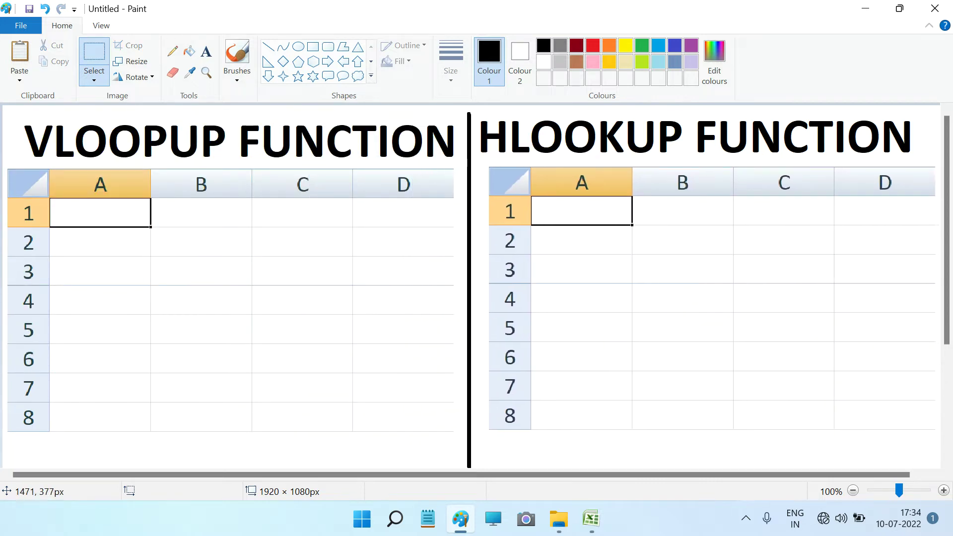
{"action": "left_click_drag", "start_coordinate": [732, 292], "coordinate": [725, 292]}
Step: Create a red, 35-point text box across row 1 of the left grid
{"action": "left_click", "coordinate": [352, 132]}
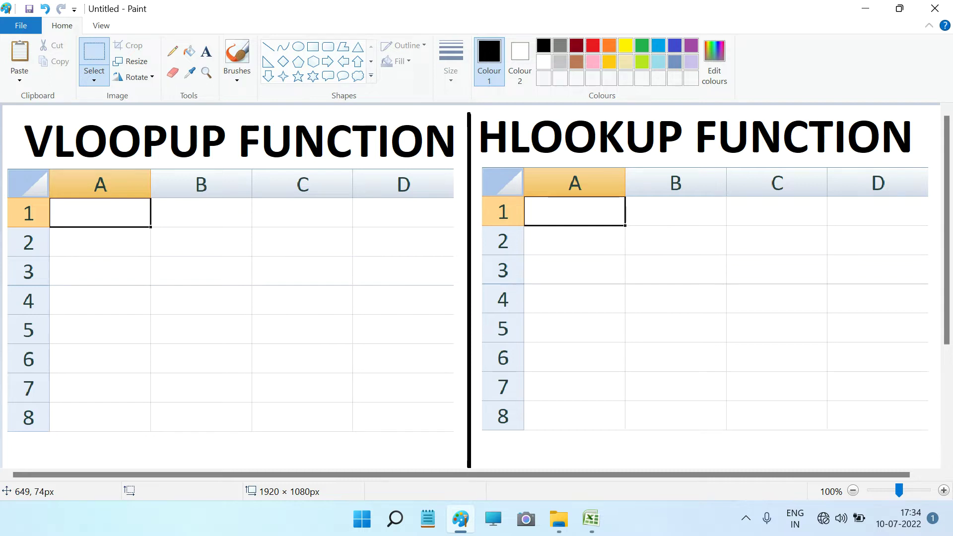
{"action": "left_click", "coordinate": [206, 51]}
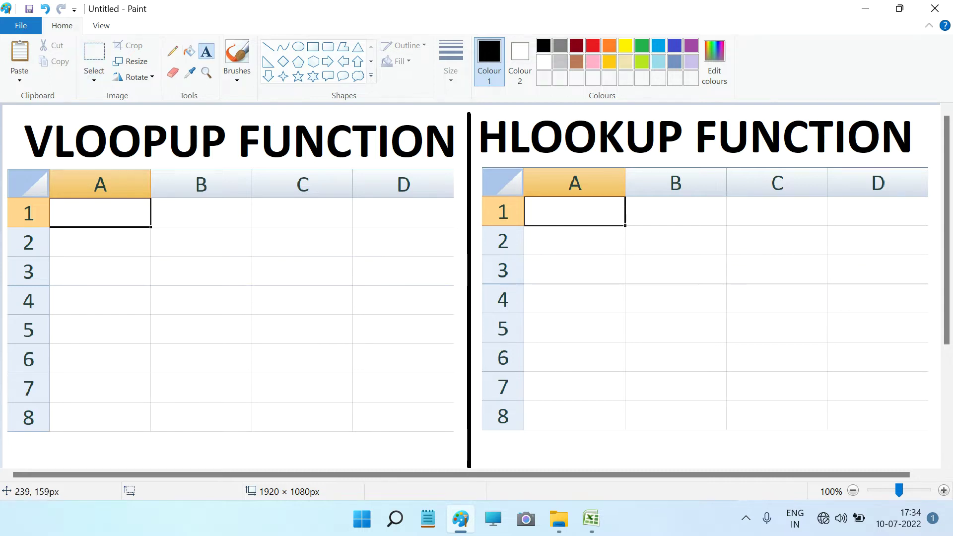
{"action": "left_click_drag", "start_coordinate": [64, 177], "coordinate": [583, 241]}
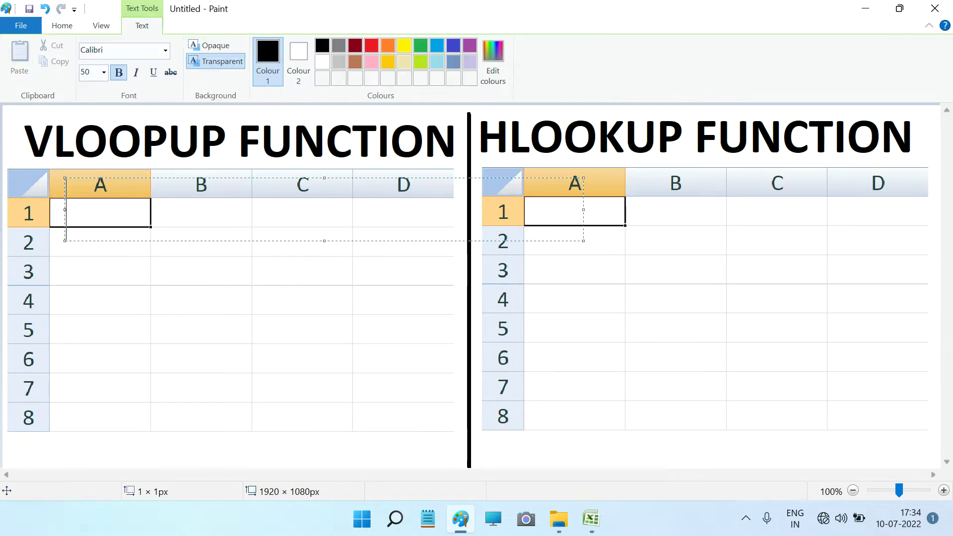
{"action": "left_click", "coordinate": [86, 72]}
{"action": "type", "text": "35"}
{"action": "key", "text": "Return"}
{"action": "type", "text": "]"}
{"action": "key", "text": "BackSpace"}
{"action": "left_click", "coordinate": [371, 45]}
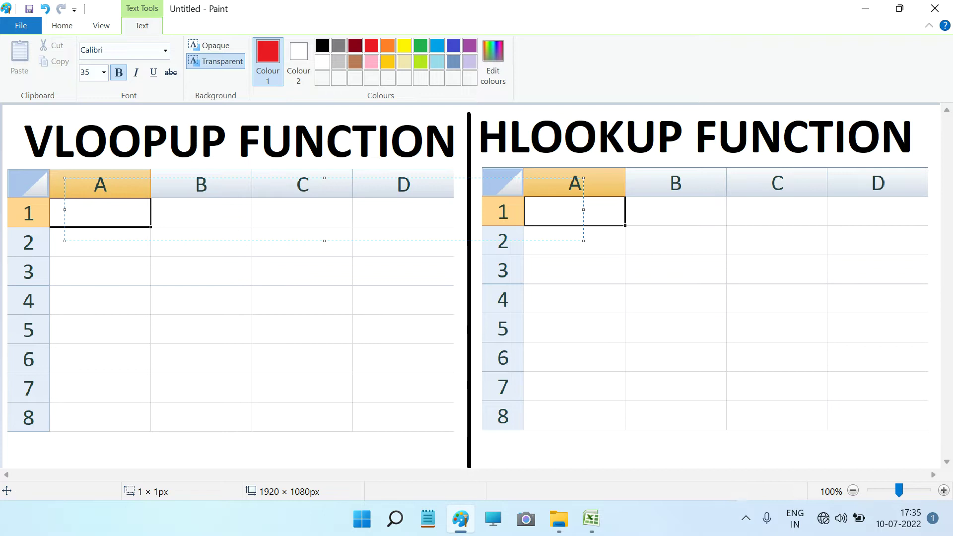
{"action": "type", "text": "Item"}
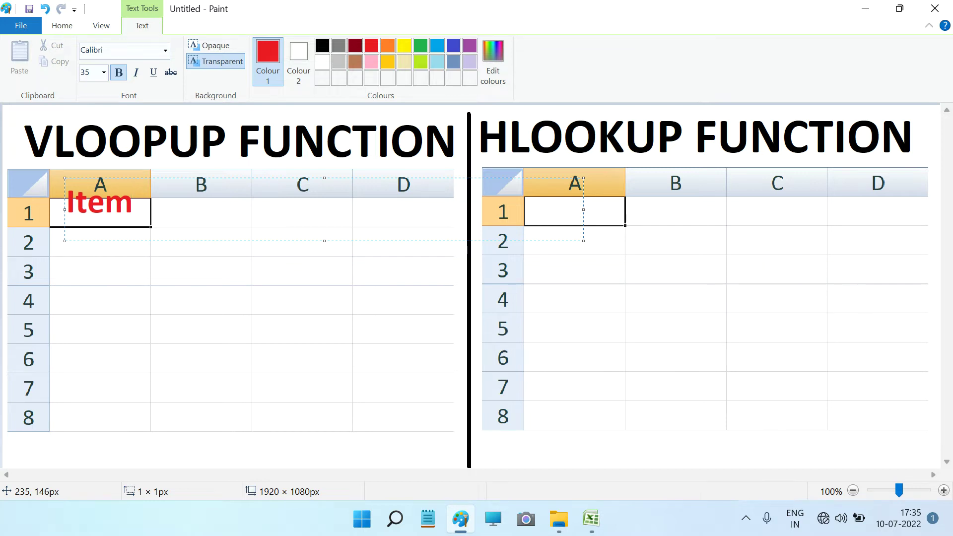
{"action": "left_click_drag", "start_coordinate": [64, 178], "coordinate": [53, 186]}
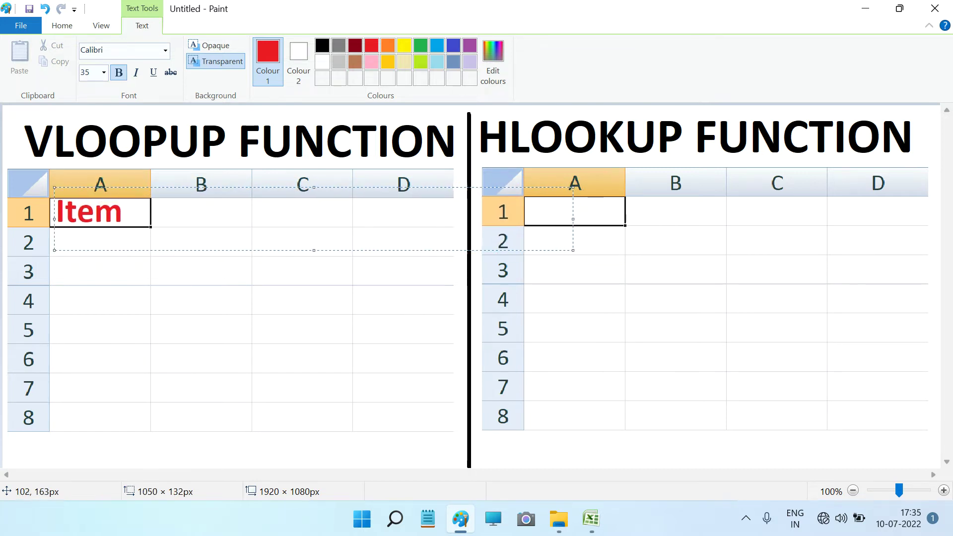
{"action": "type", "text": "s"}
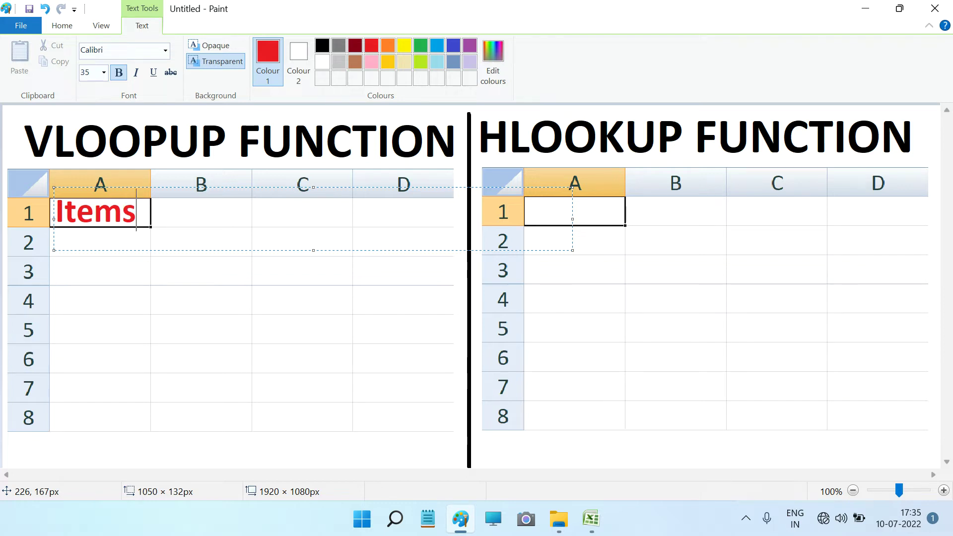
{"action": "key", "text": "BackSpace"}
{"action": "key", "text": "BackSpace"}
{"action": "key", "text": "BackSpace"}
{"action": "key", "text": "BackSpace"}
{"action": "key", "text": "BackSpace"}
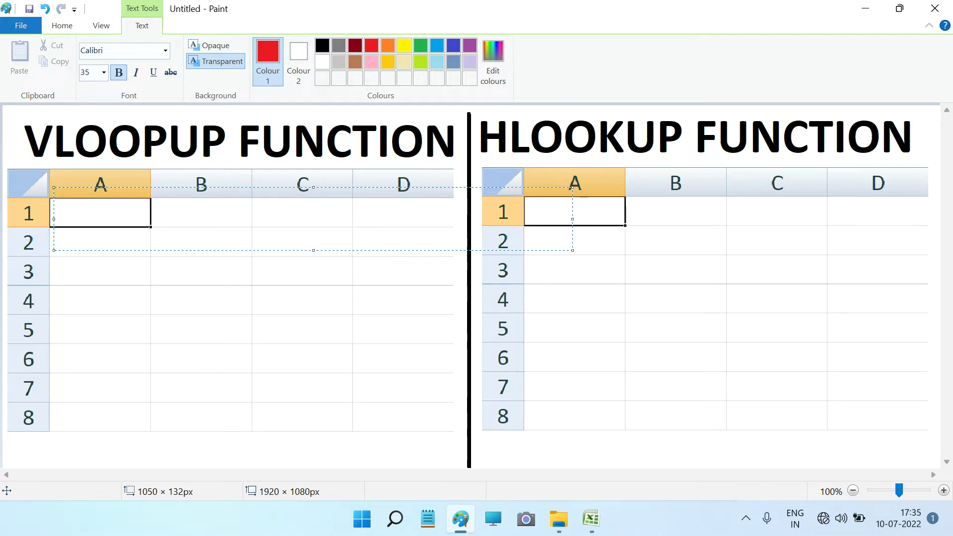
Step: Type 'Item Code' in cell A1 at size 22 and centre it
{"action": "left_click", "coordinate": [85, 73]}
{"action": "type", "text": "25"}
{"action": "type", "text": "Item "}
{"action": "type", "text": "Code"}
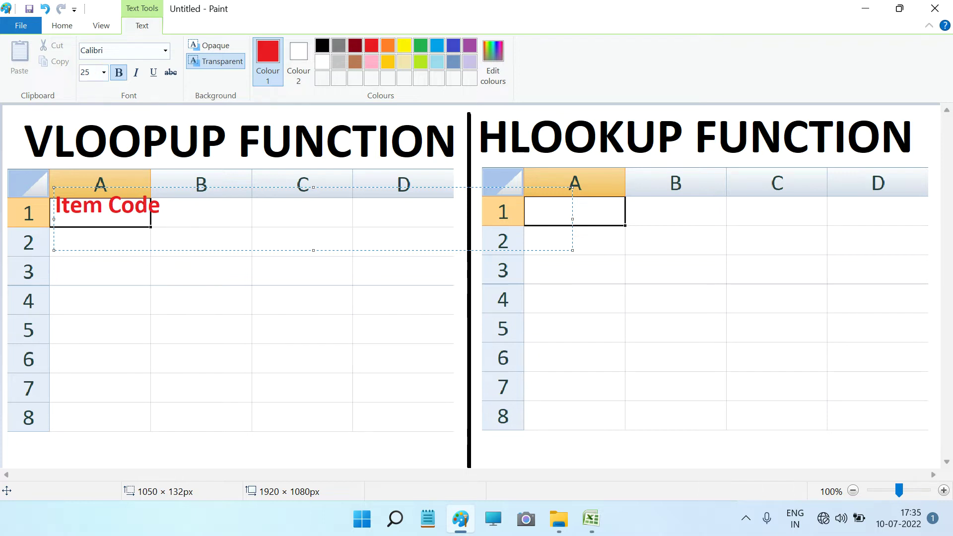
{"action": "key", "text": "ctrl+a"}
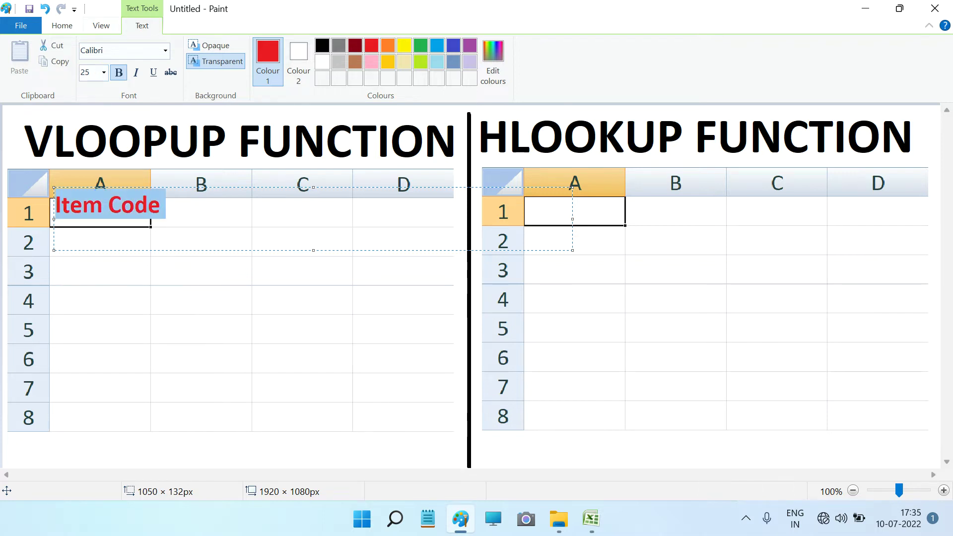
{"action": "left_click", "coordinate": [89, 72]}
{"action": "type", "text": "22"}
{"action": "key", "text": "Return"}
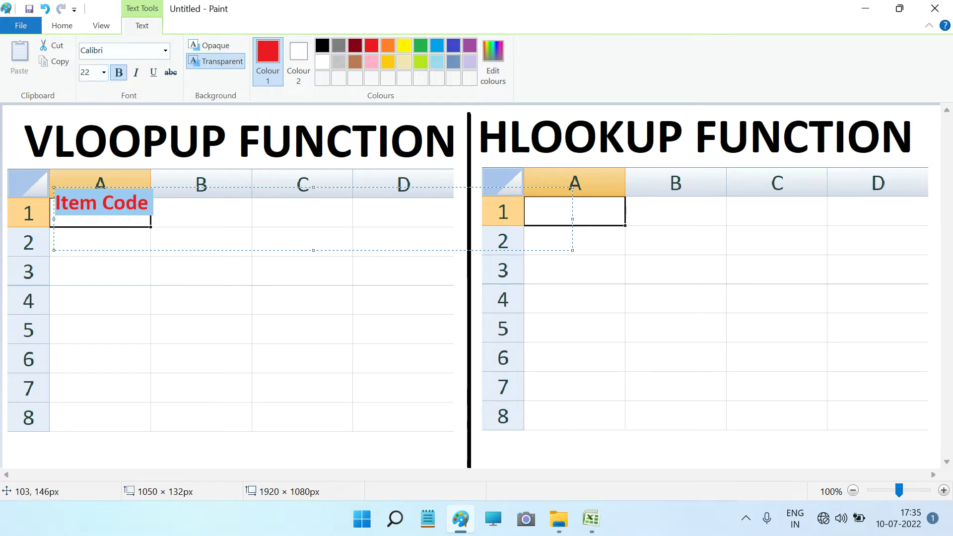
{"action": "left_click", "coordinate": [79, 202]}
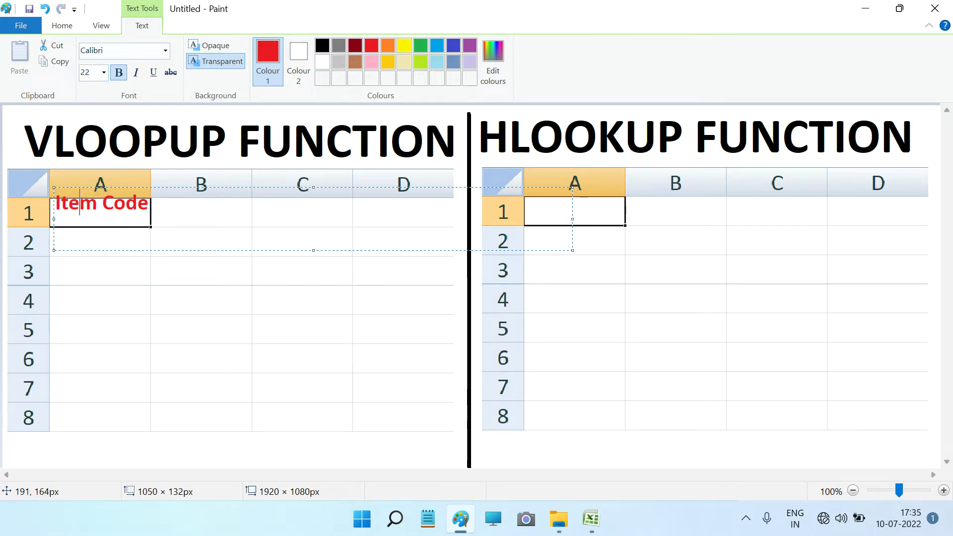
{"action": "left_click_drag", "start_coordinate": [53, 187], "coordinate": [49, 193]}
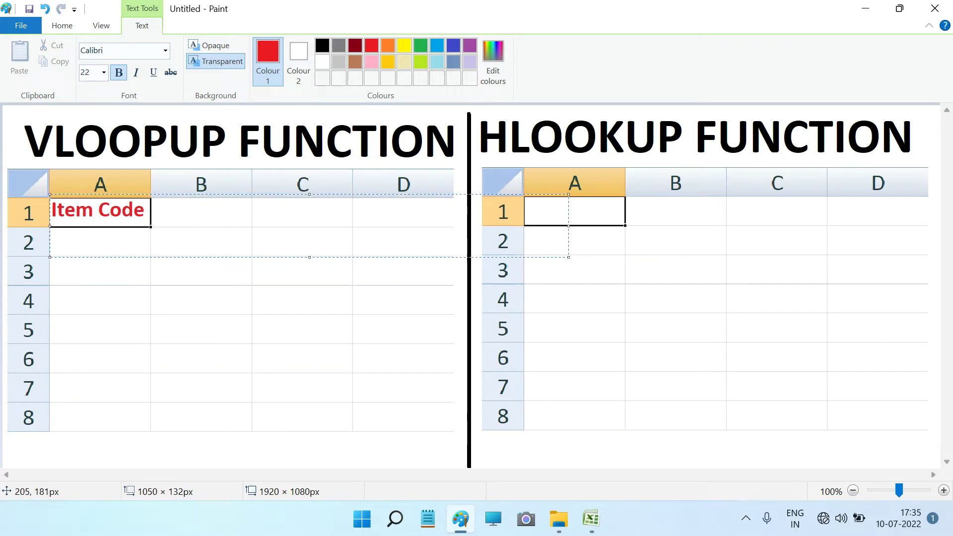
Step: Add 'Item Name' at size 20, then 'MRP' and 'Quantity', and commit the headers
{"action": "type", "text": "Ite"}
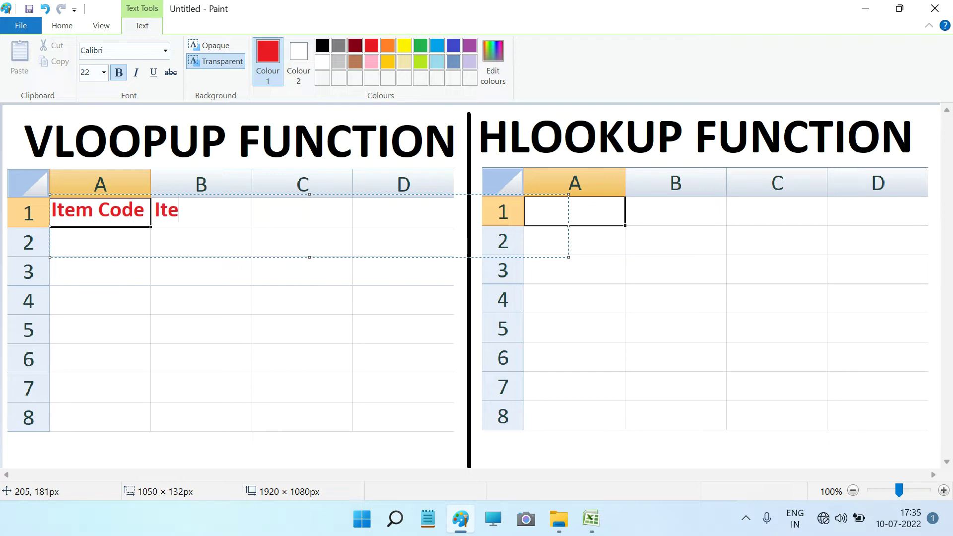
{"action": "type", "text": "m Name"}
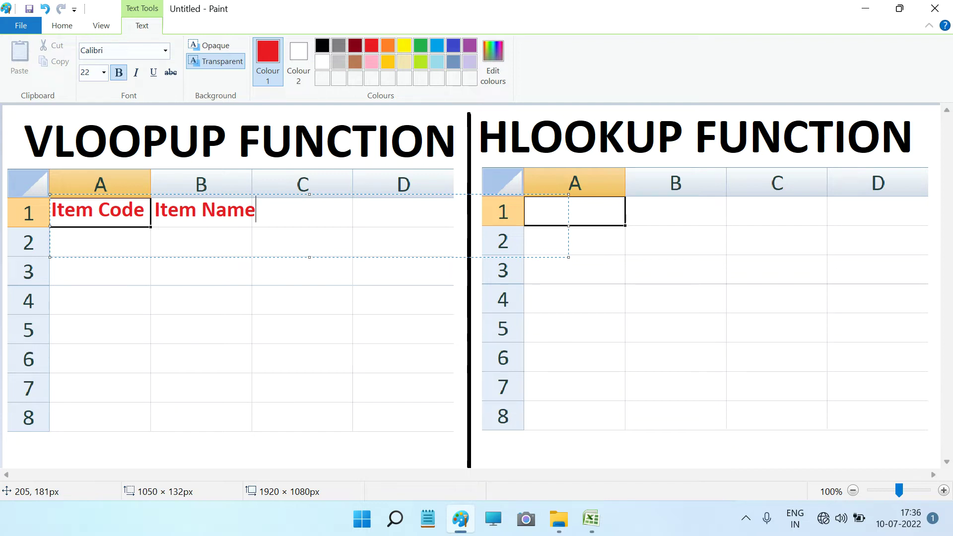
{"action": "left_click_drag", "start_coordinate": [154, 210], "coordinate": [256, 210]}
{"action": "type", "text": "20"}
{"action": "key", "text": "Return"}
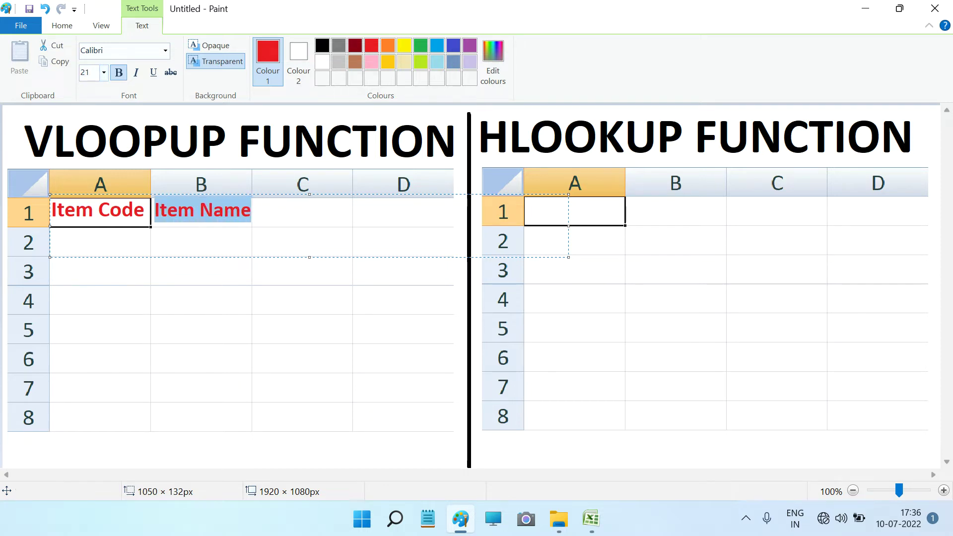
{"action": "key", "text": "Right"}
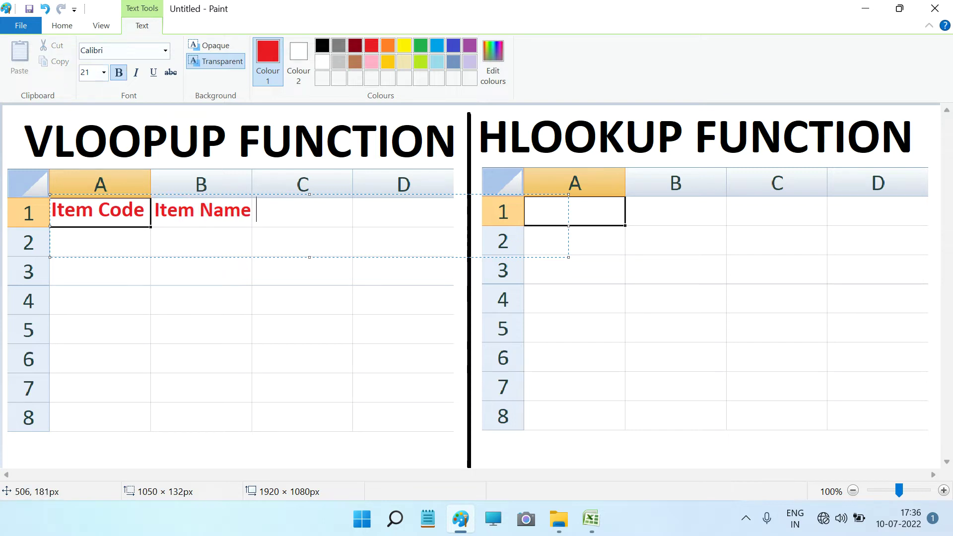
{"action": "type", "text": "P"}
{"action": "key", "text": "BackSpace"}
{"action": "type", "text": "MRP"}
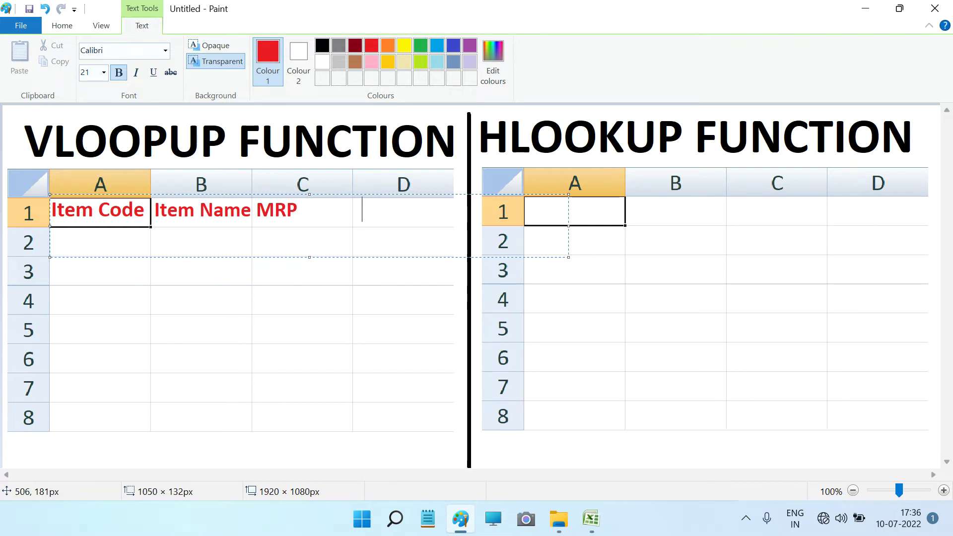
{"action": "type", "text": "                    Q"}
{"action": "type", "text": "uantity"}
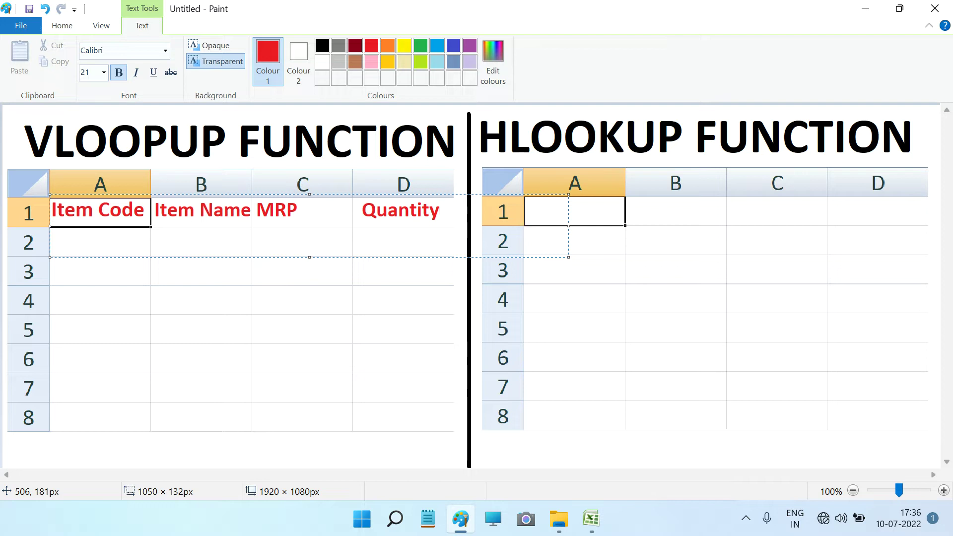
{"action": "left_click", "coordinate": [618, 274]}
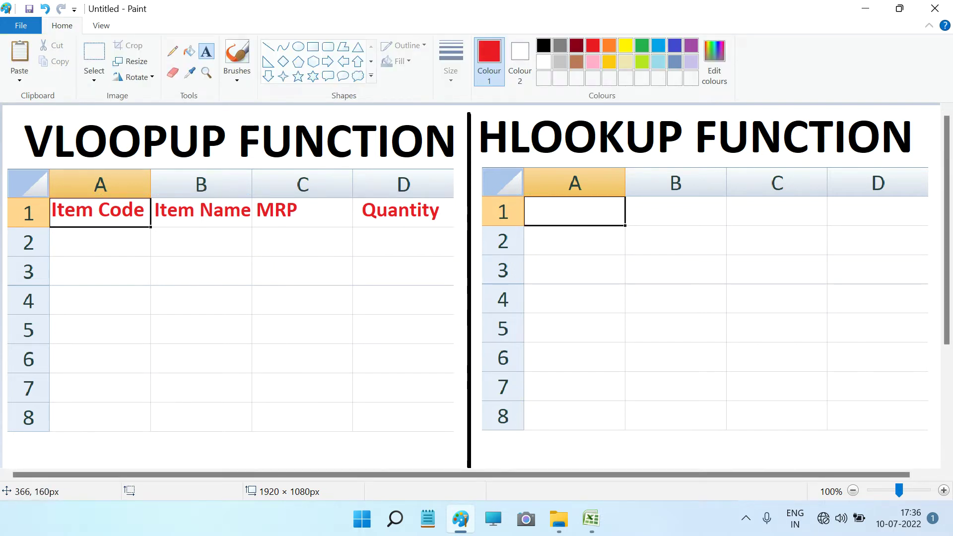
Step: Draw a thick blue brush loop around the left grid's header row
{"action": "left_click", "coordinate": [237, 52]}
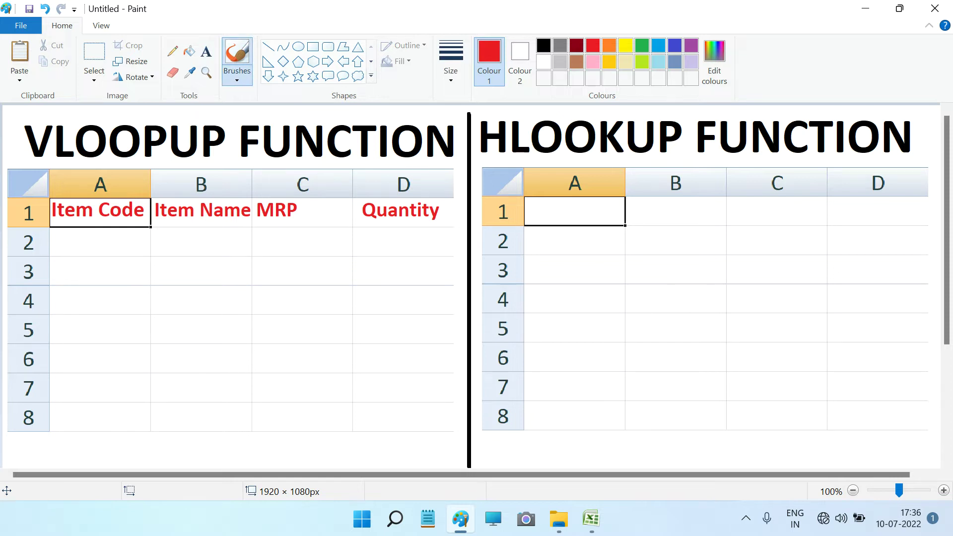
{"action": "left_click", "coordinate": [451, 62]}
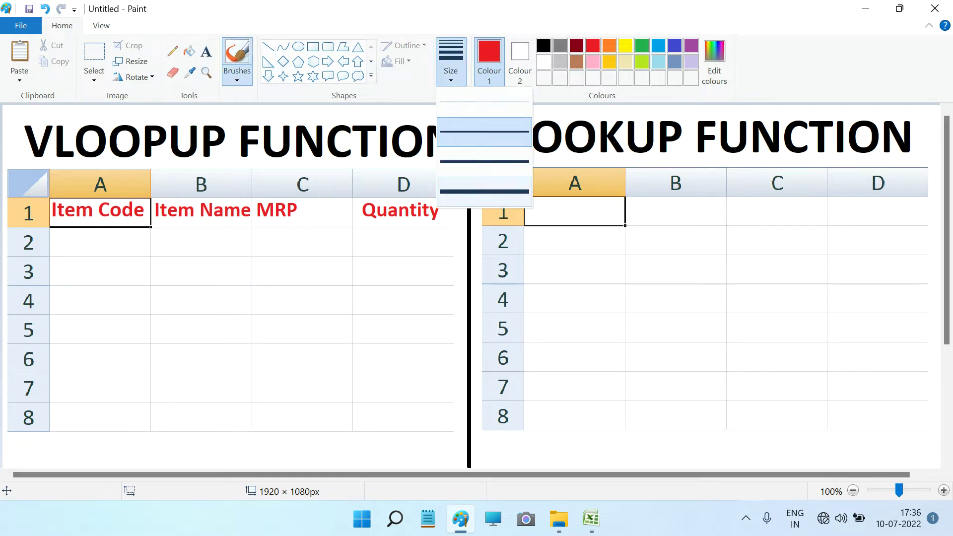
{"action": "left_click", "coordinate": [464, 161]}
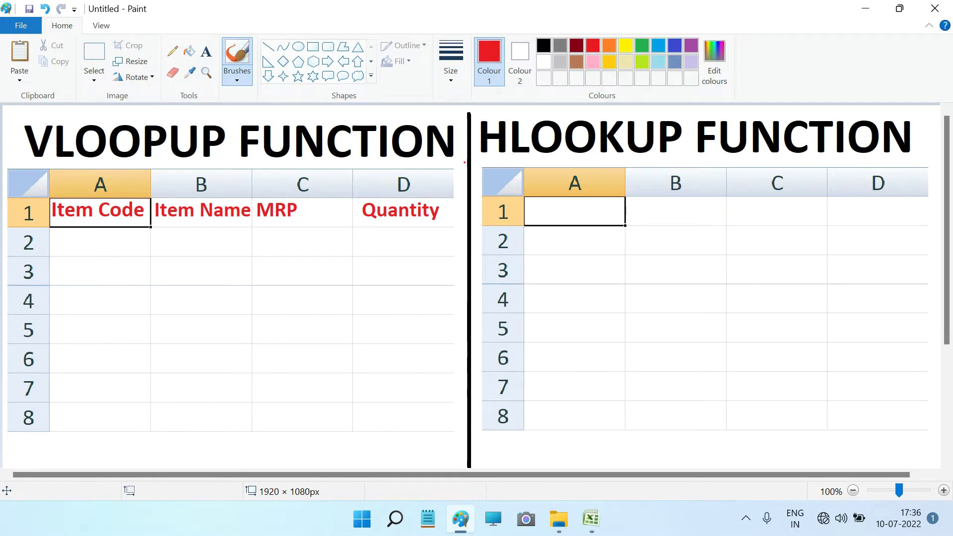
{"action": "left_click", "coordinate": [450, 62]}
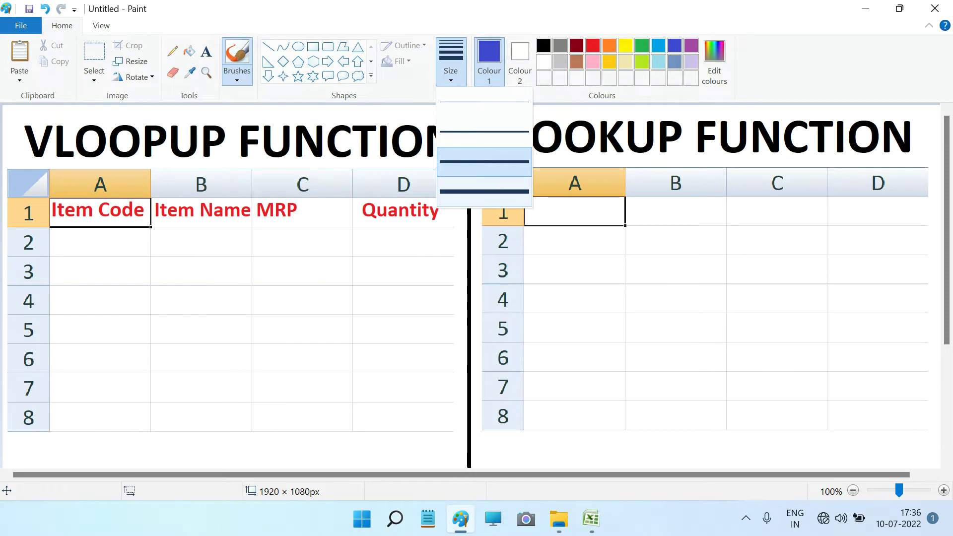
{"action": "left_click", "coordinate": [465, 185]}
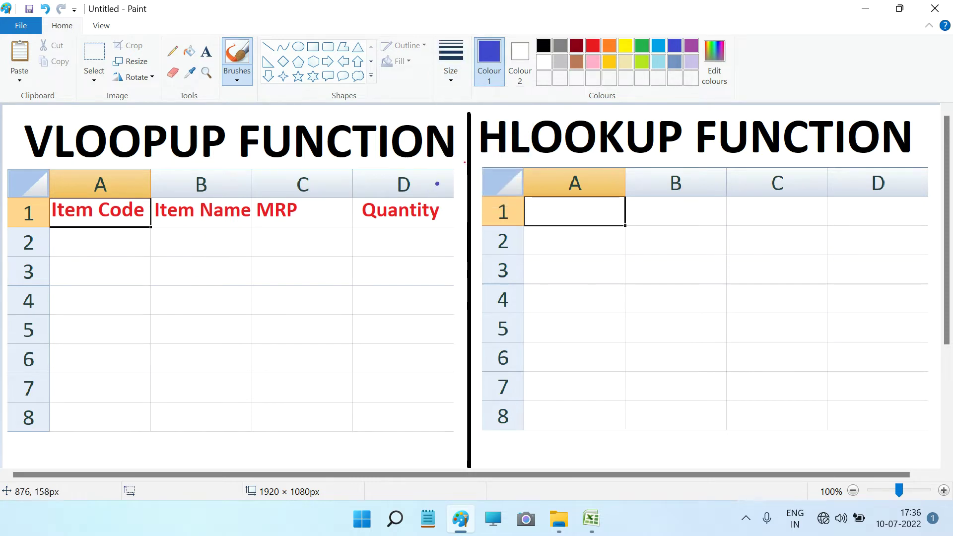
{"action": "mouse_move", "coordinate": [432, 174]}
{"action": "left_mouse_down"}
{"action": "mouse_move", "coordinate": [27, 182]}
{"action": "mouse_move", "coordinate": [13, 211]}
{"action": "mouse_move", "coordinate": [50, 229]}
{"action": "mouse_move", "coordinate": [377, 224]}
{"action": "mouse_move", "coordinate": [456, 208]}
{"action": "mouse_move", "coordinate": [427, 177]}
{"action": "left_mouse_up"}
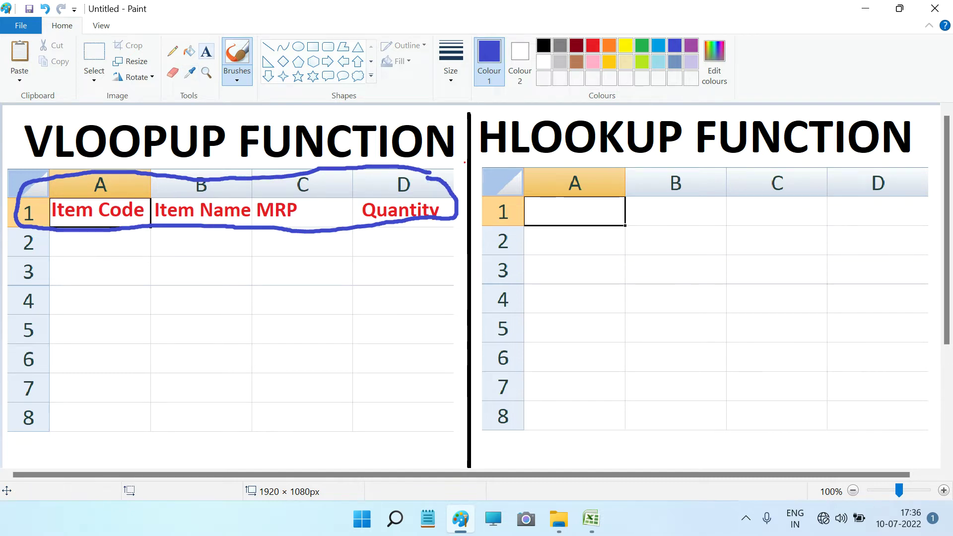
{"action": "left_click", "coordinate": [206, 50]}
{"action": "left_click", "coordinate": [538, 211]}
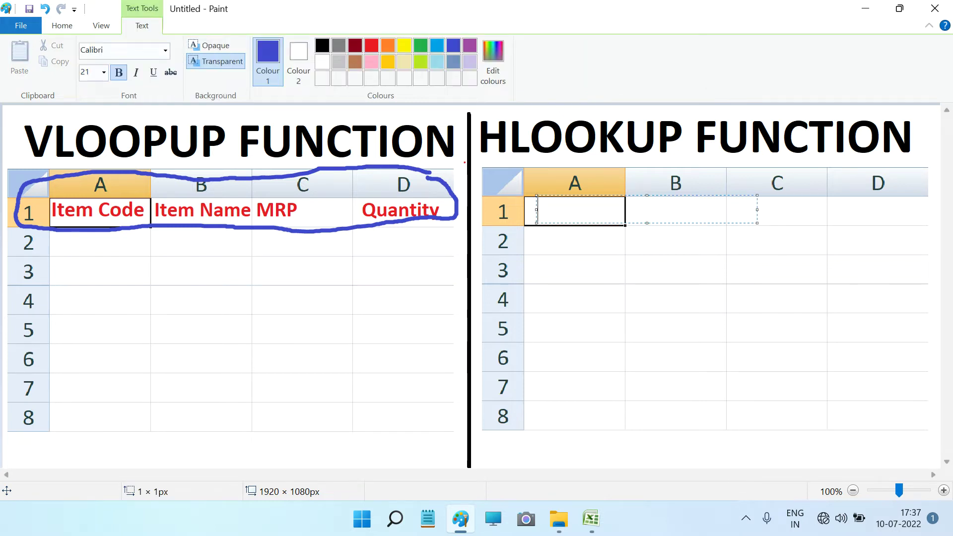
Step: Label HLOOKUP cells A1 and A2 'Item Code' and 'Name' in red
{"action": "left_click_drag", "start_coordinate": [550, 195], "coordinate": [541, 197]}
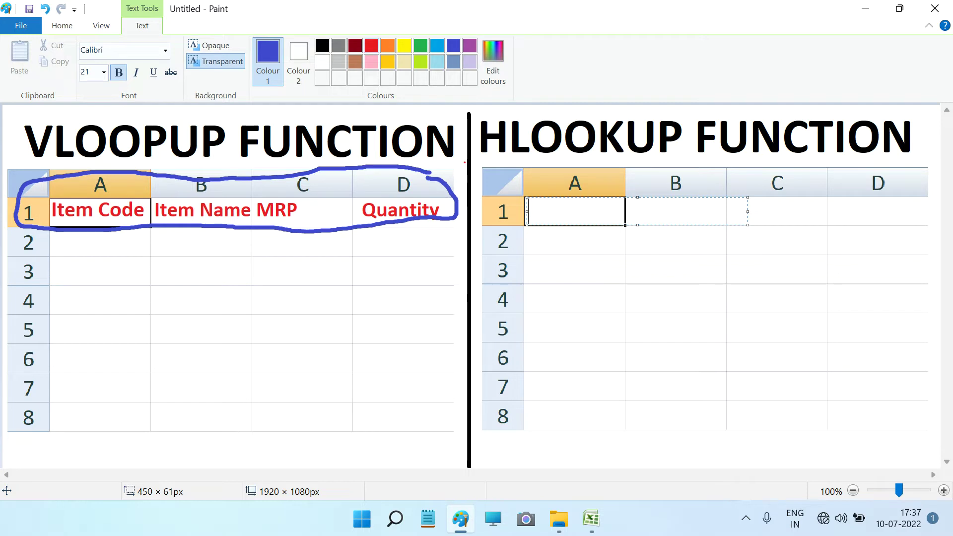
{"action": "left_click", "coordinate": [371, 45]}
{"action": "type", "text": "I"}
{"action": "type", "text": "tem Code"}
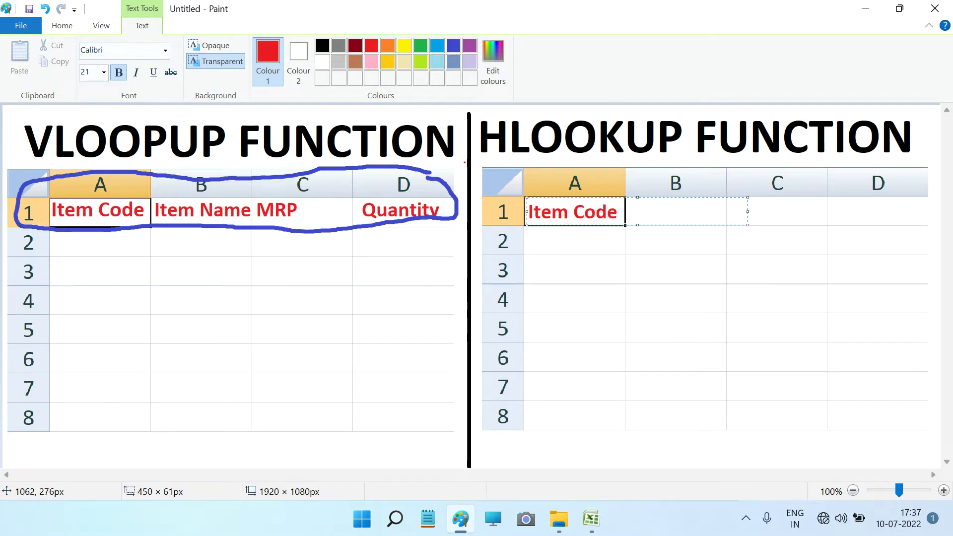
{"action": "left_click", "coordinate": [528, 229]}
{"action": "left_click", "coordinate": [529, 229]}
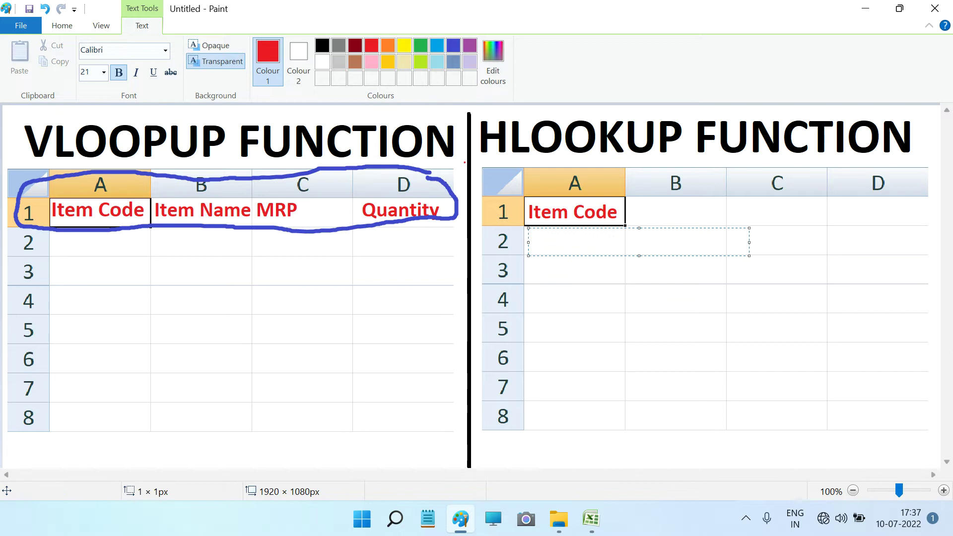
{"action": "type", "text": "Name"}
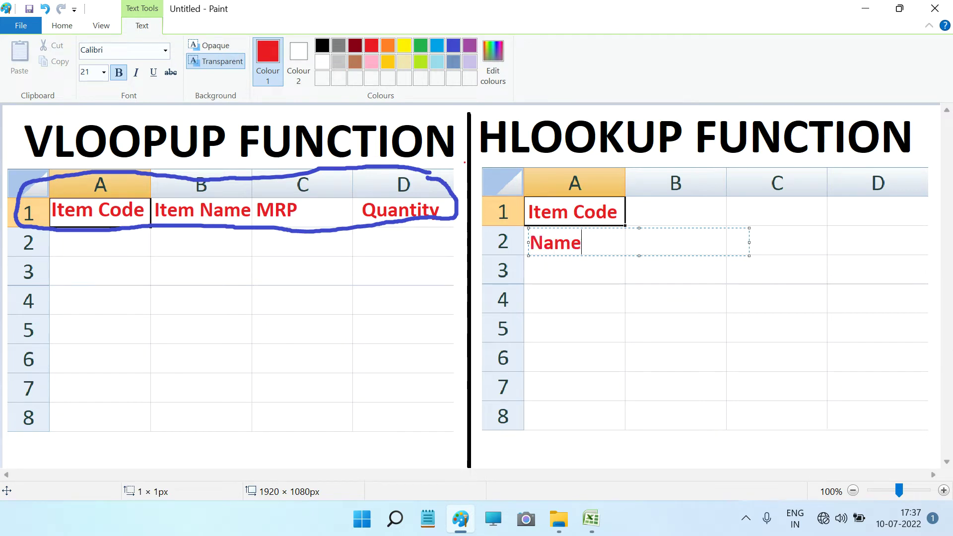
{"action": "left_click", "coordinate": [529, 259]}
Step: Add 'MRP', 'Quantity' and 'Total Sale' down cells A3–A5, aligning Total Sale left
{"action": "left_click", "coordinate": [529, 259]}
{"action": "type", "text": "MRP"}
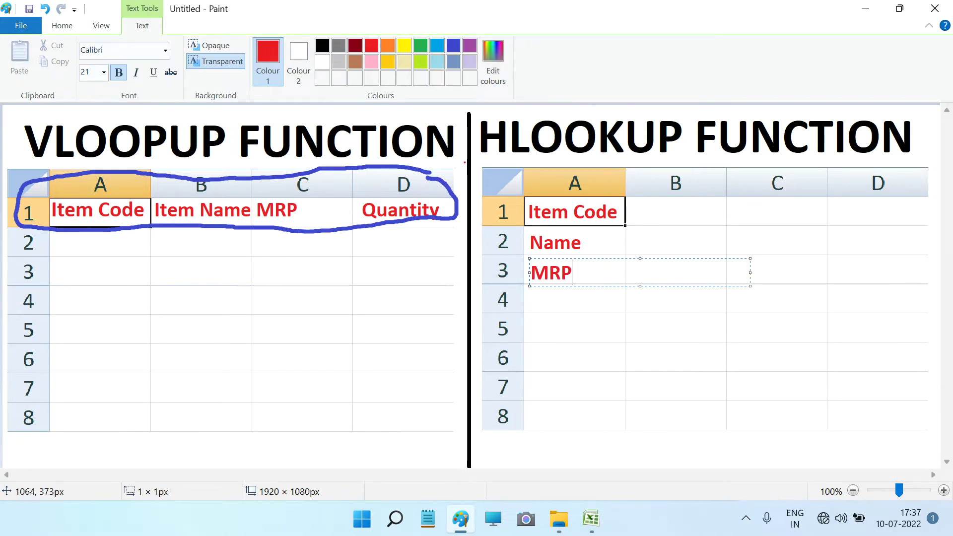
{"action": "left_click", "coordinate": [535, 297]}
{"action": "left_click", "coordinate": [535, 298]}
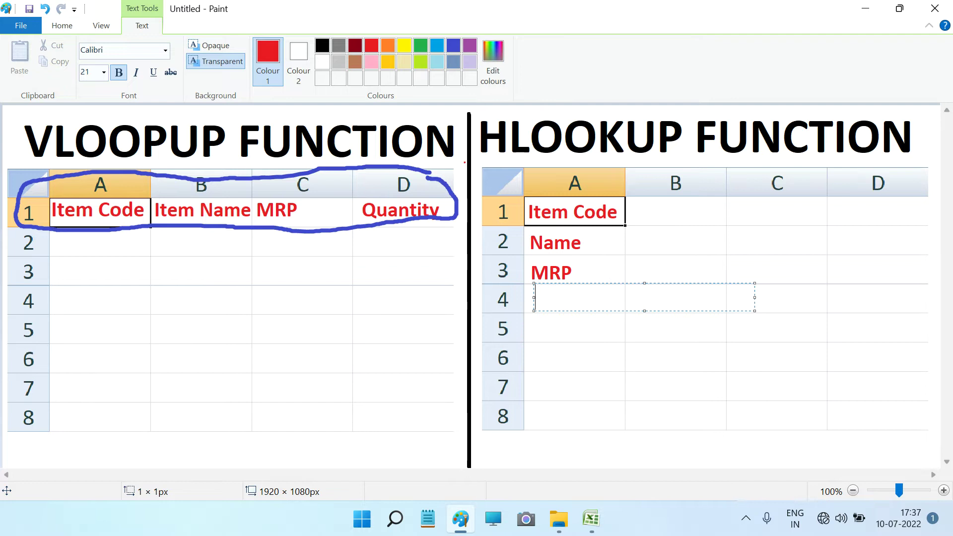
{"action": "type", "text": "Quantity"}
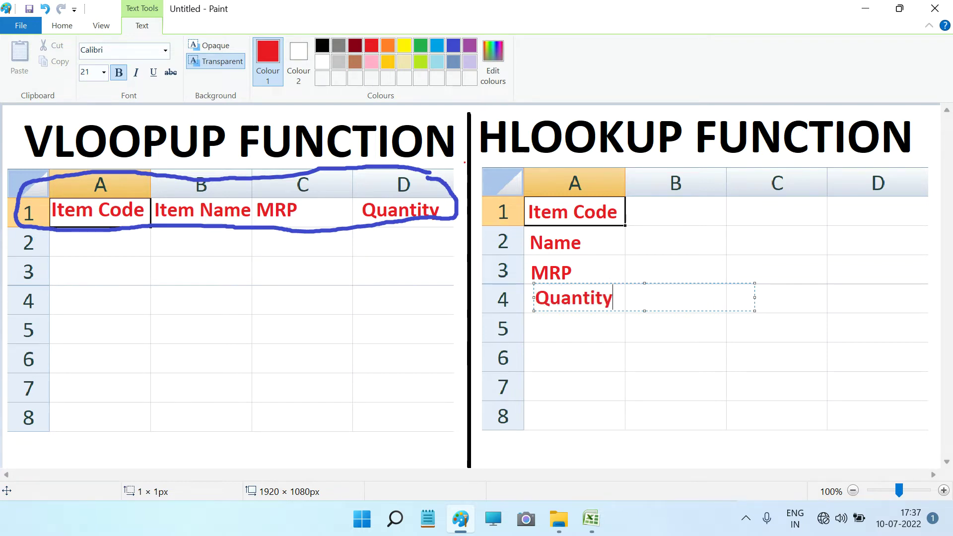
{"action": "left_click", "coordinate": [537, 329]}
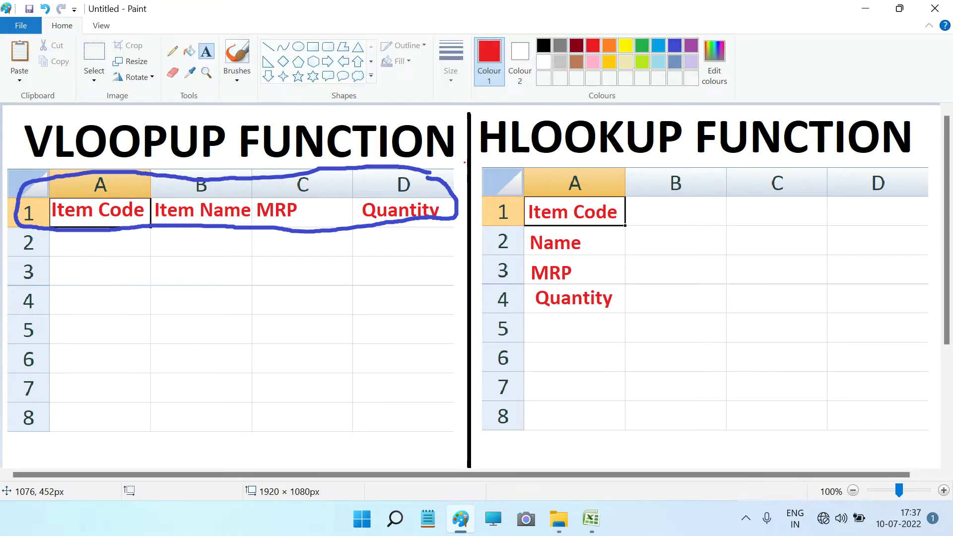
{"action": "left_click", "coordinate": [537, 330]}
{"action": "type", "text": "Total Sale"}
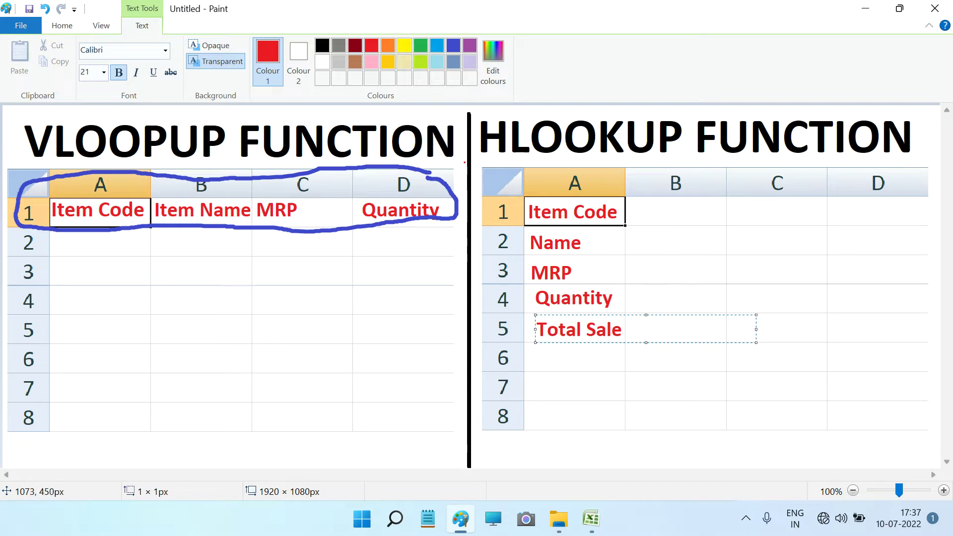
{"action": "left_click_drag", "start_coordinate": [535, 327], "coordinate": [524, 327]}
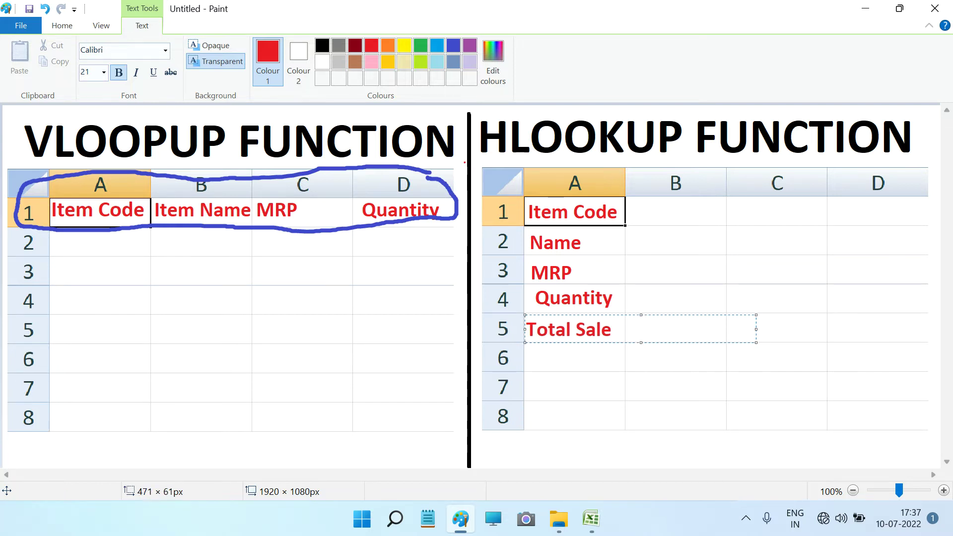
{"action": "left_click", "coordinate": [660, 217]}
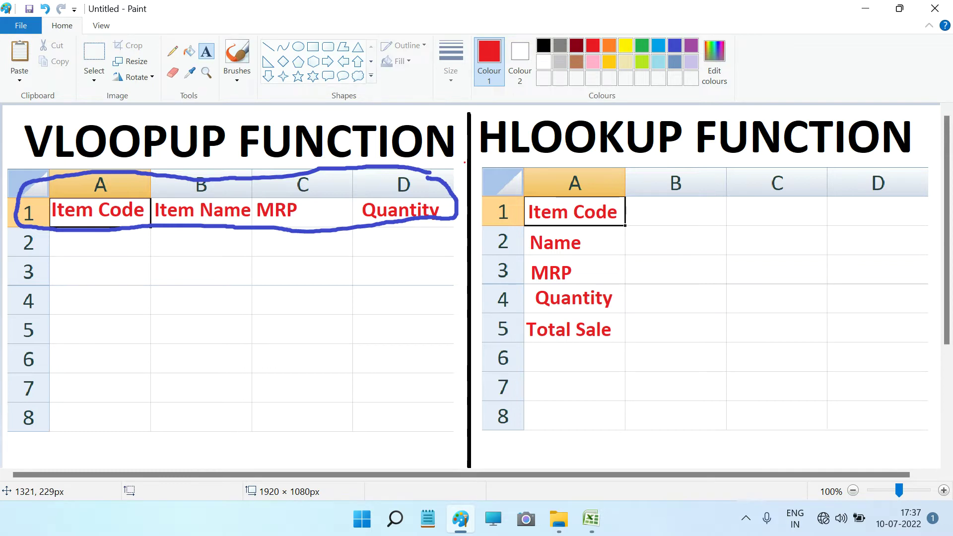
{"action": "left_click", "coordinate": [56, 245]}
Step: Enter item code 101 in cell A2 of the VLOOKUP grid
{"action": "type", "text": "101"}
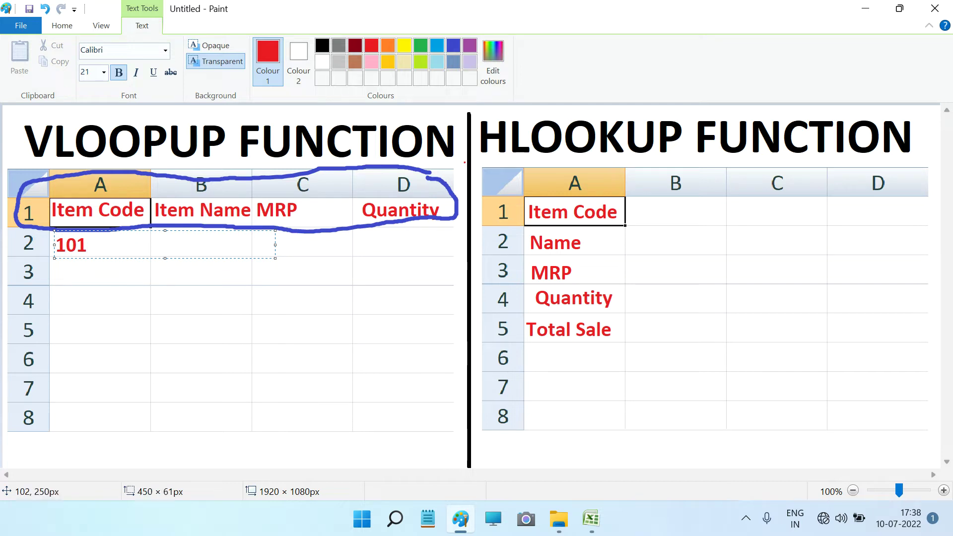
{"action": "mouse_move", "coordinate": [54, 244]}
{"action": "left_mouse_down"}
{"action": "mouse_move", "coordinate": [79, 244]}
{"action": "mouse_move", "coordinate": [58, 227]}
{"action": "left_mouse_up"}
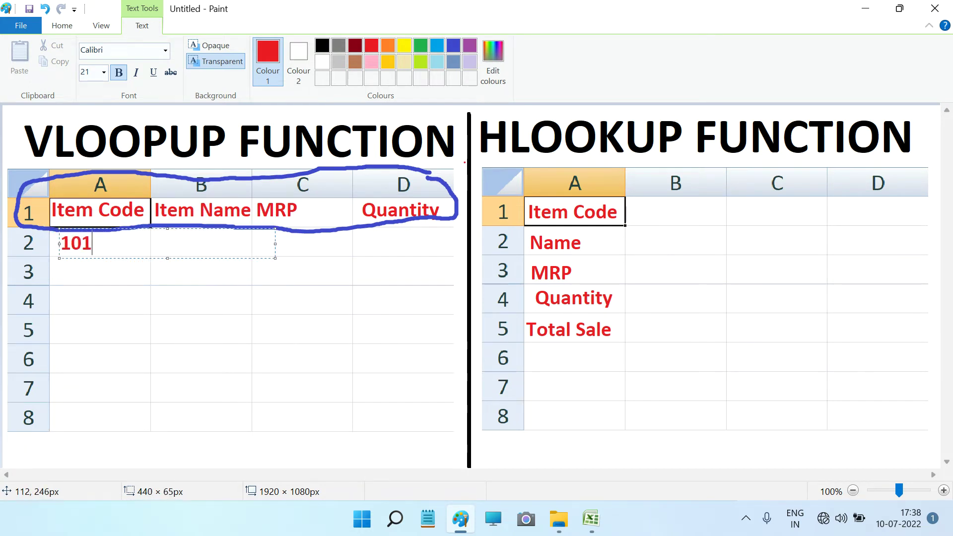
{"action": "left_click_drag", "start_coordinate": [58, 228], "coordinate": [53, 226]}
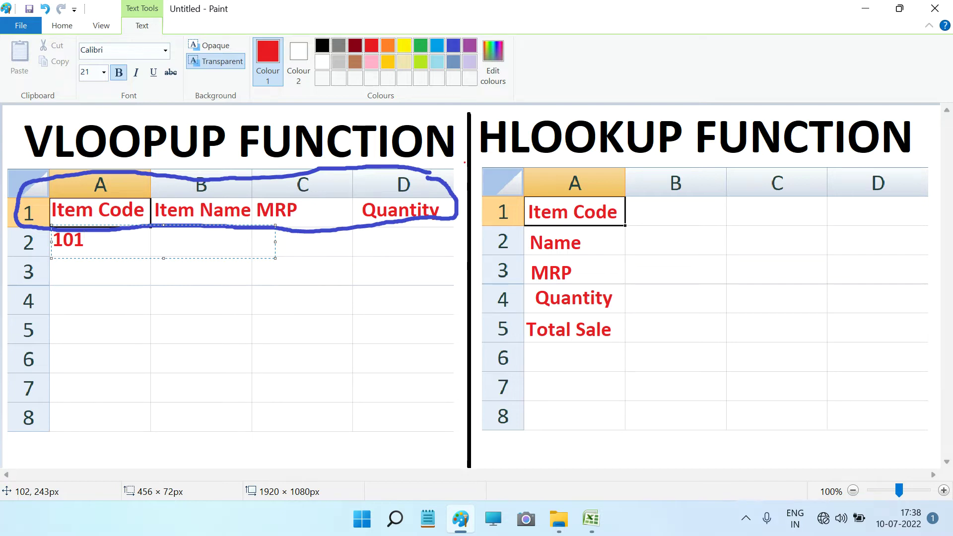
{"action": "left_click", "coordinate": [64, 269]}
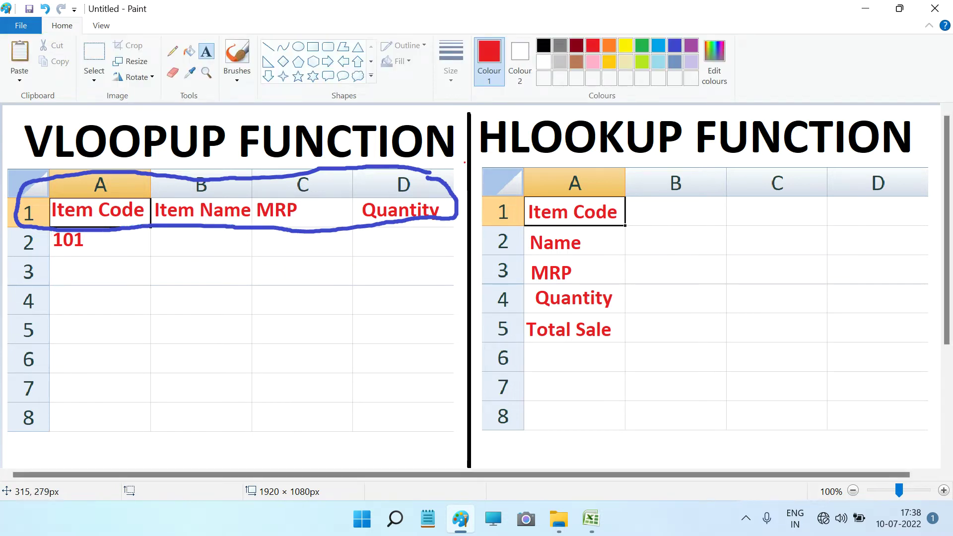
Step: Enter 'Mouse', 240 and 5 in cells B2–D2 of the VLOOKUP grid
{"action": "left_click", "coordinate": [158, 229]}
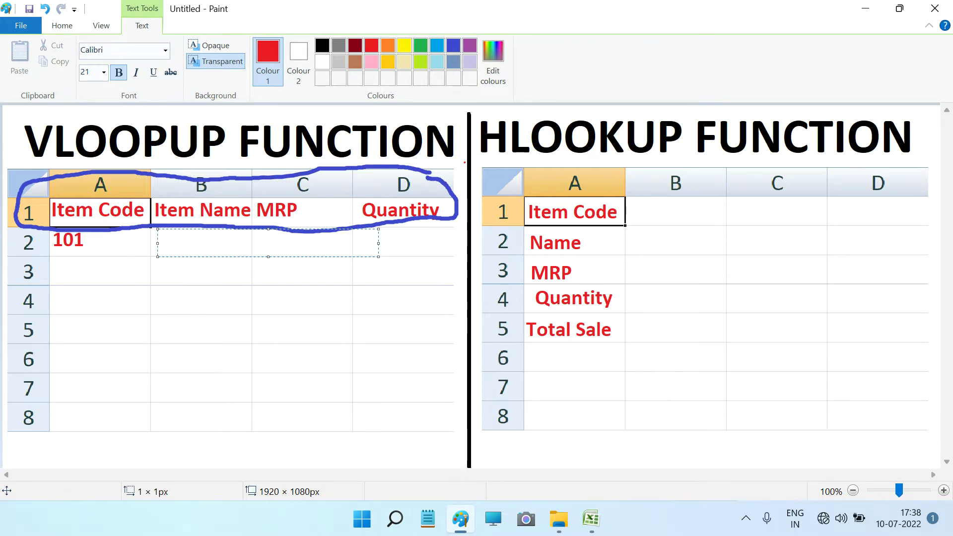
{"action": "type", "text": "Mouse"}
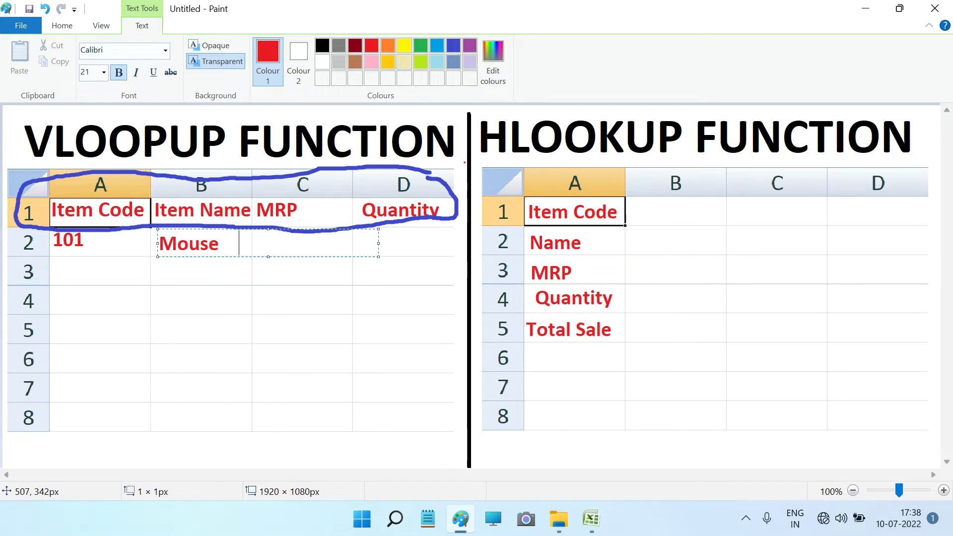
{"action": "type", "text": "         240"}
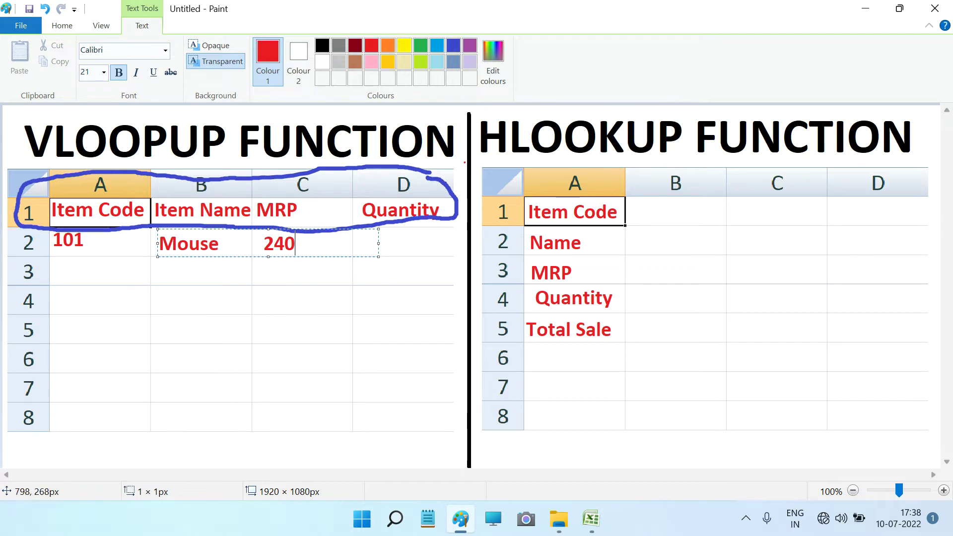
{"action": "left_click", "coordinate": [380, 238]}
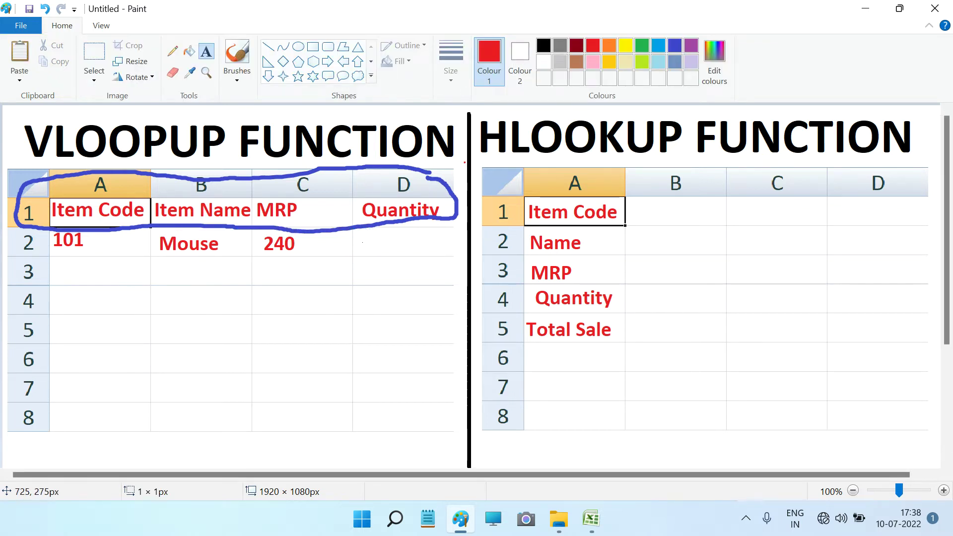
{"action": "left_click", "coordinate": [361, 228]}
{"action": "type", "text": "5"}
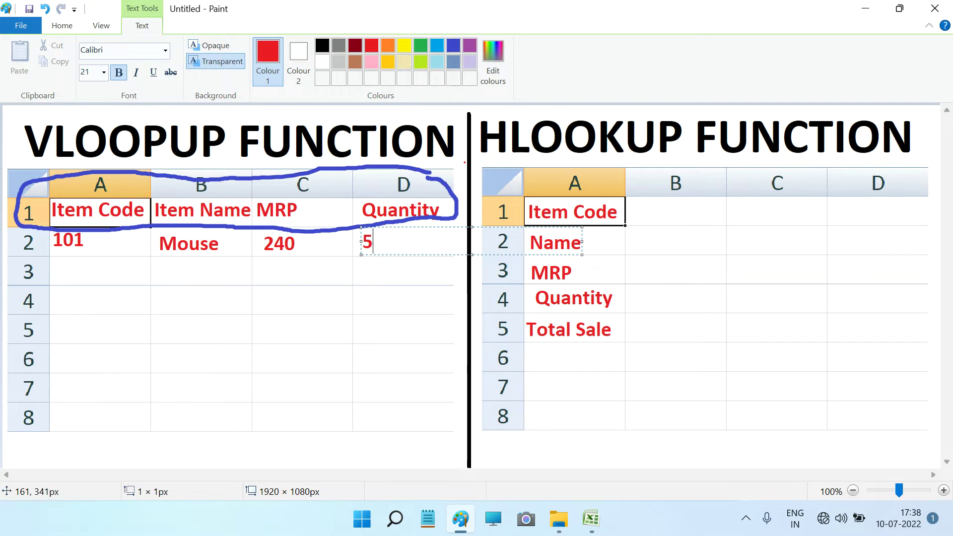
{"action": "left_click", "coordinate": [82, 274]}
{"action": "left_click", "coordinate": [745, 518]}
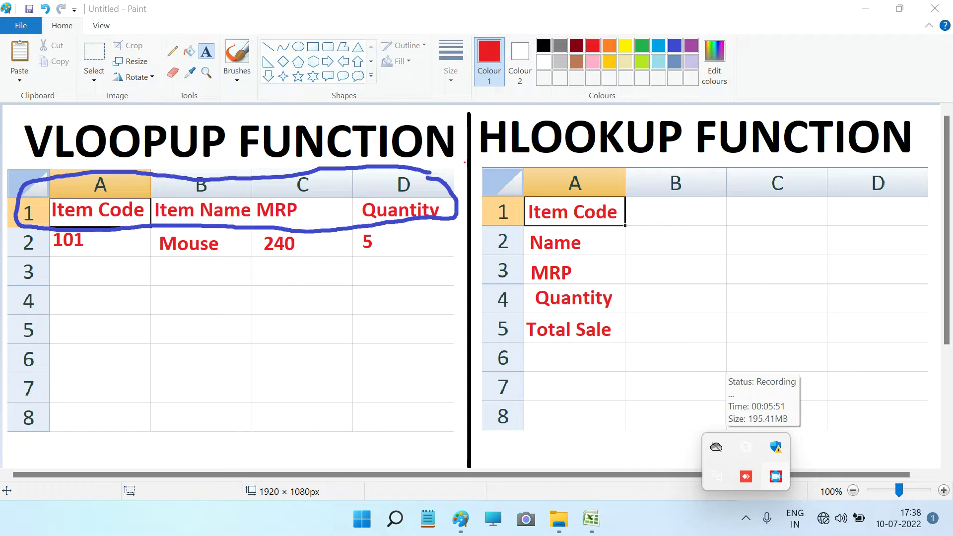
{"action": "left_click", "coordinate": [139, 264]}
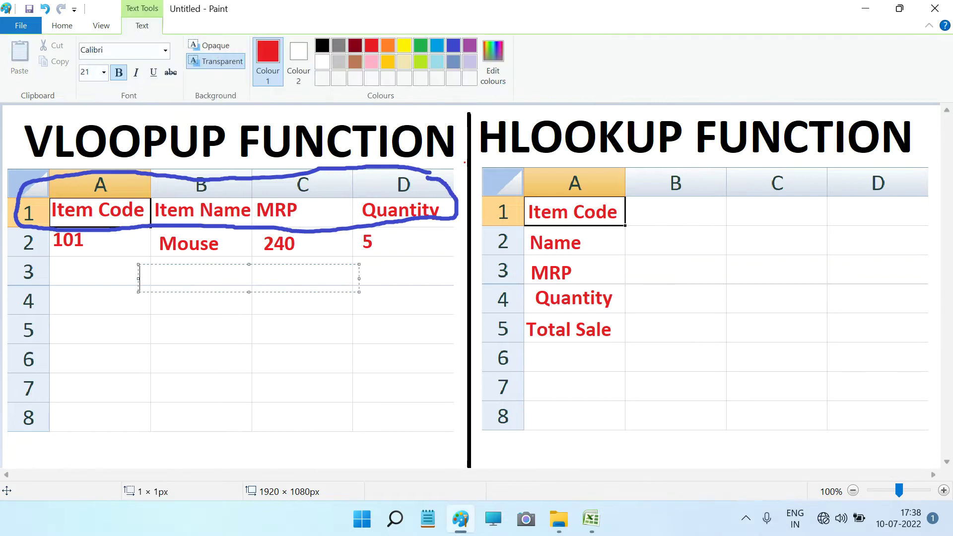
{"action": "left_click", "coordinate": [633, 211]}
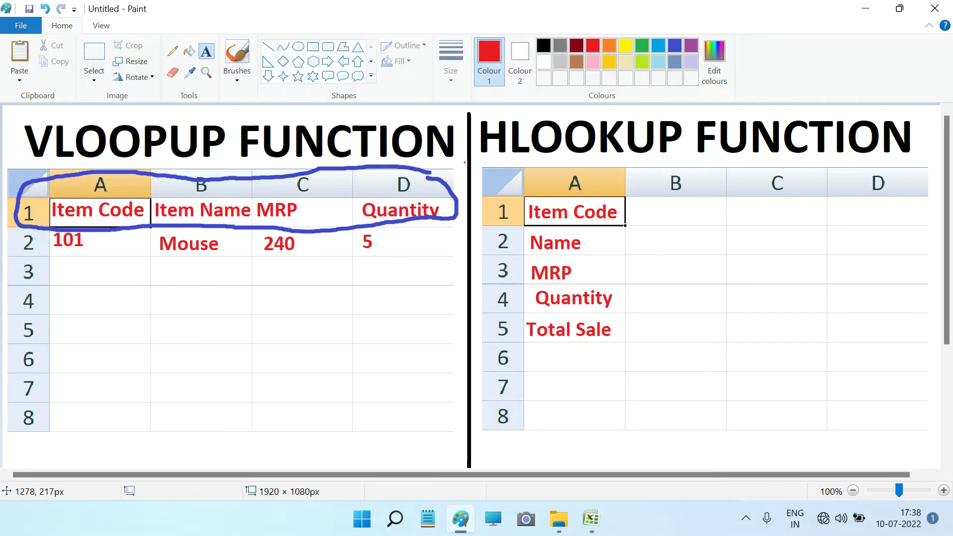
{"action": "left_click_drag", "start_coordinate": [632, 198], "coordinate": [853, 226]}
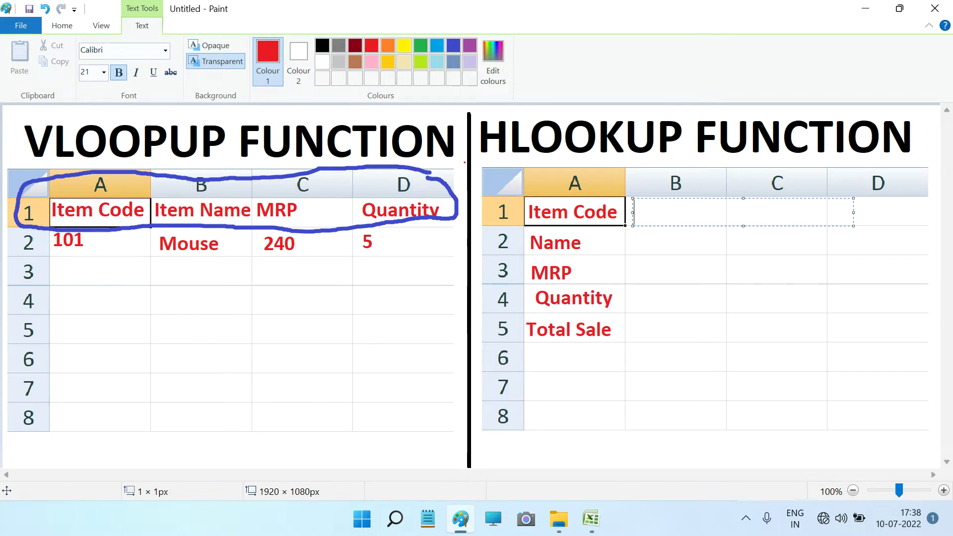
Step: Enter 101, 'Mouse' and 230 in HLOOKUP cells B1–B3
{"action": "type", "text": "1"}
{"action": "type", "text": "01"}
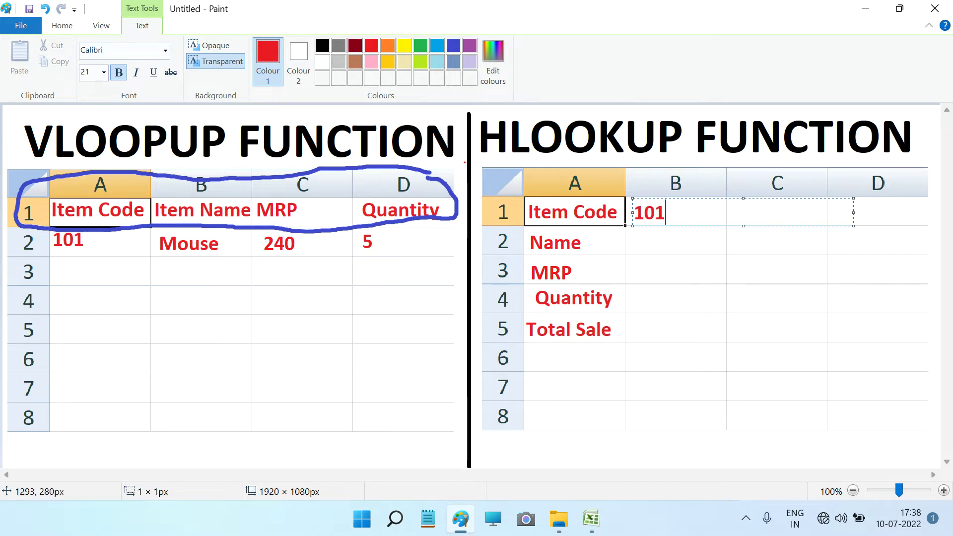
{"action": "key", "text": "Escape"}
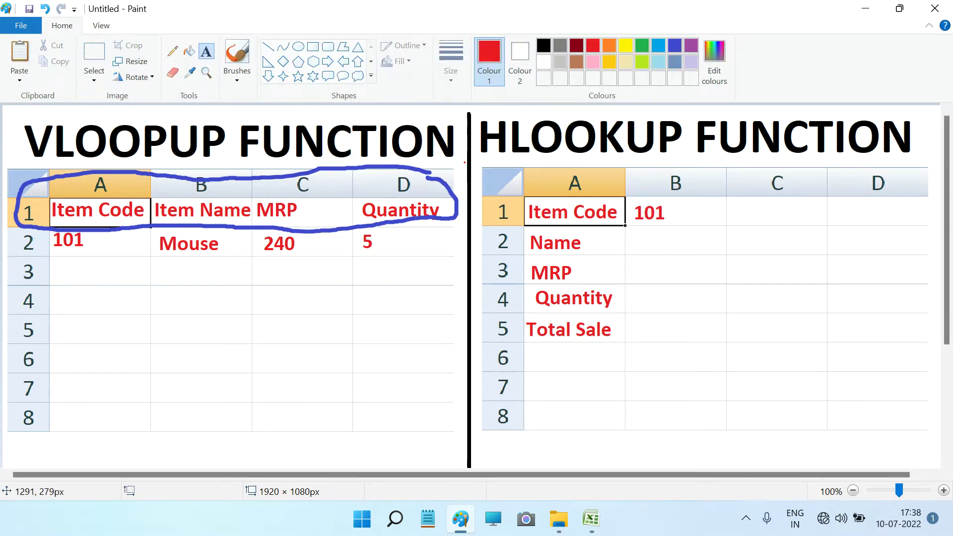
{"action": "left_click", "coordinate": [643, 231]}
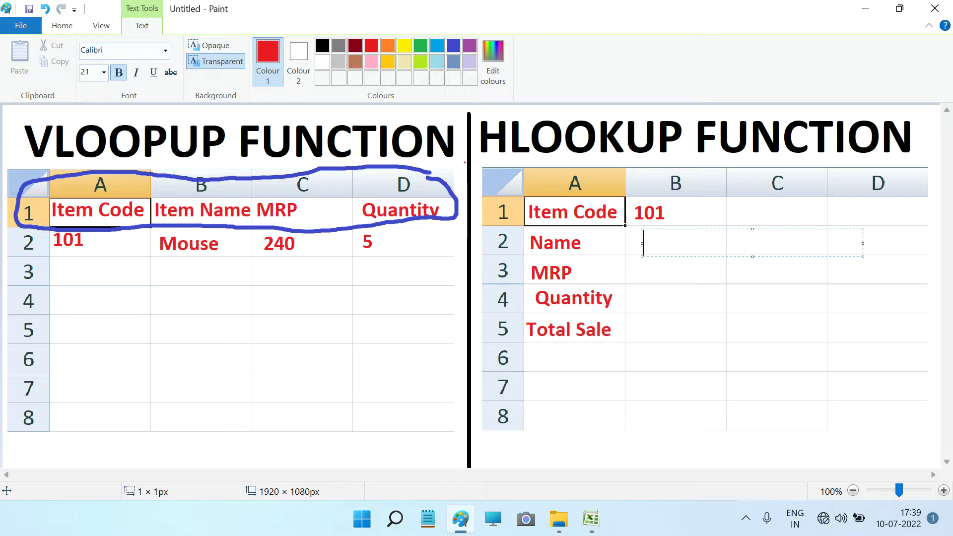
{"action": "type", "text": "Mo"}
{"action": "type", "text": "use"}
{"action": "left_click", "coordinate": [644, 265]}
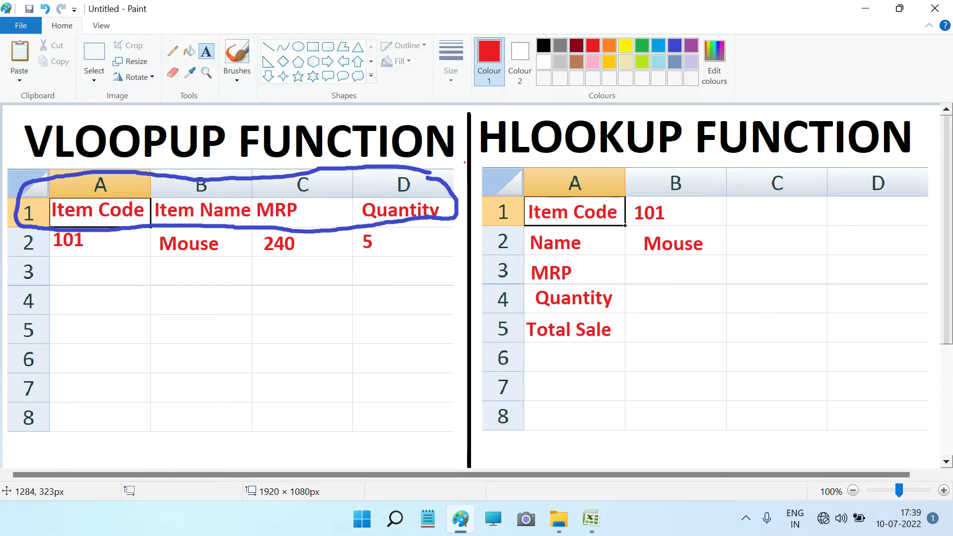
{"action": "left_click", "coordinate": [639, 252]}
{"action": "type", "text": "230"}
{"action": "left_click", "coordinate": [633, 296]}
Step: Enter quantity 10 and total sale 2300 in HLOOKUP cells B4–B5
{"action": "left_click", "coordinate": [633, 282]}
{"action": "type", "text": "10"}
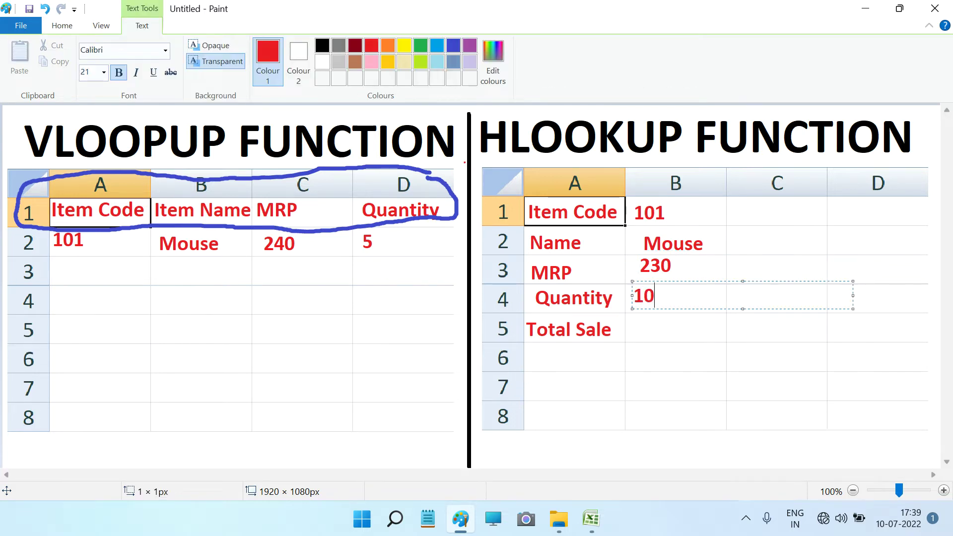
{"action": "left_click", "coordinate": [634, 324]}
{"action": "left_click", "coordinate": [633, 310]}
{"action": "type", "text": "2300"}
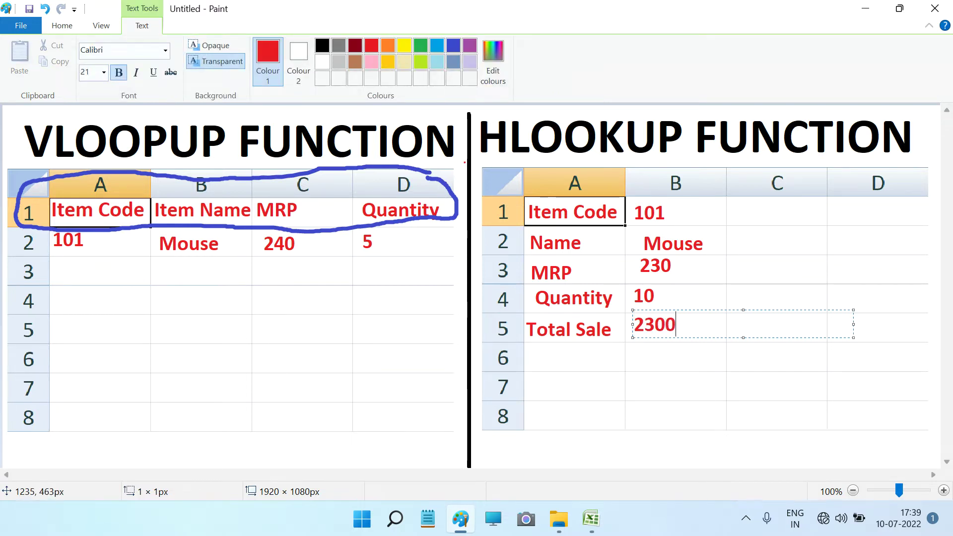
{"action": "left_click", "coordinate": [615, 335]}
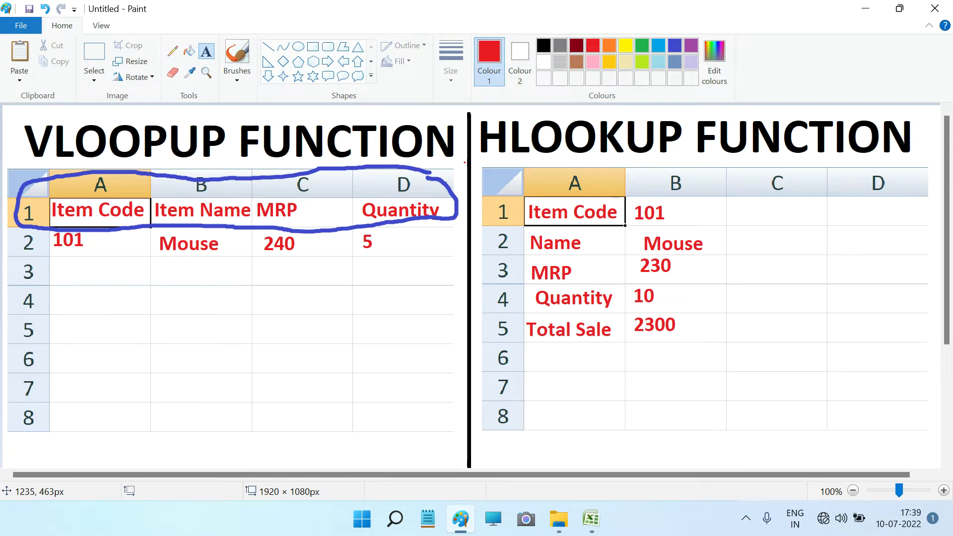
{"action": "left_click", "coordinate": [739, 209]}
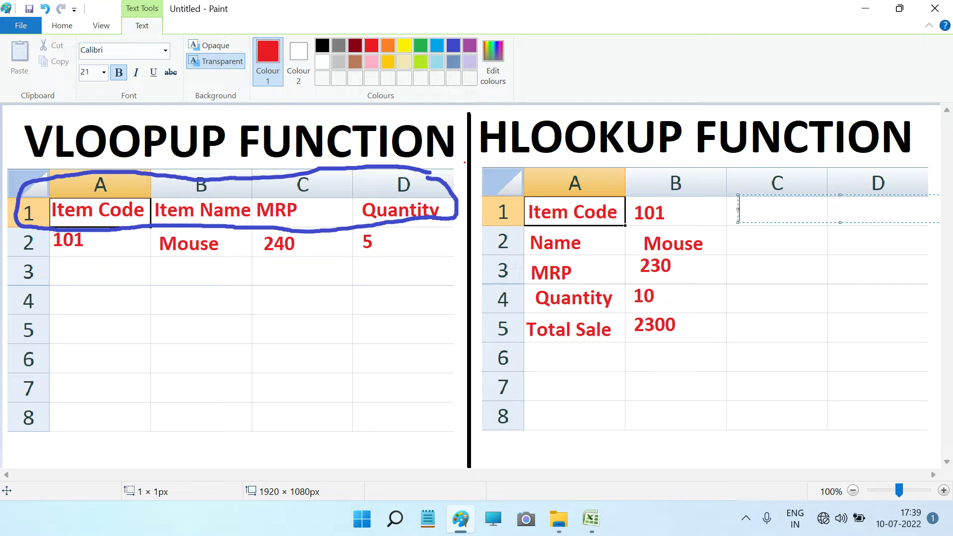
Step: Switch from Paint to the blank Excel workbook Book1
{"action": "left_click", "coordinate": [591, 519]}
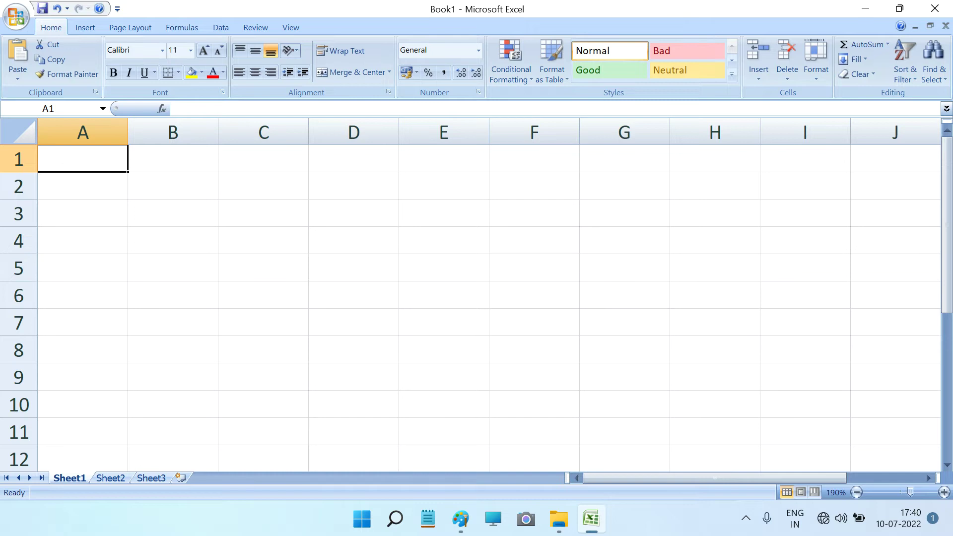
Step: Merge and centre A1:G1 with yellow fill, red font and size 27
{"action": "left_click_drag", "start_coordinate": [83, 159], "coordinate": [625, 159]}
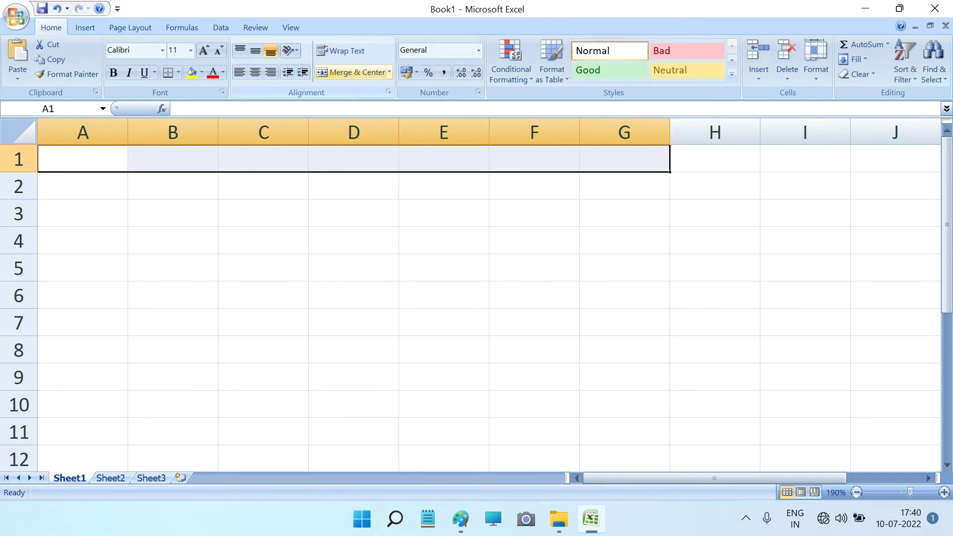
{"action": "left_click", "coordinate": [350, 72]}
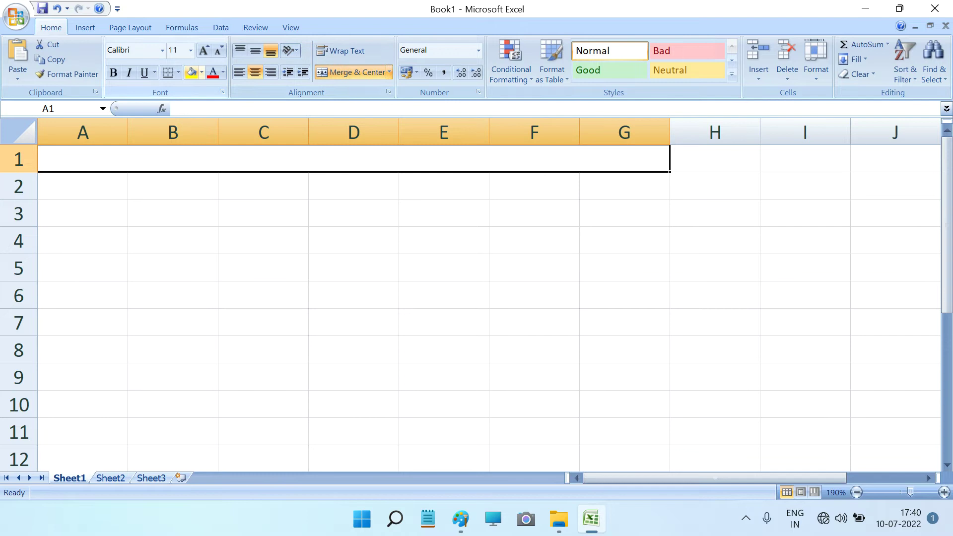
{"action": "left_click", "coordinate": [191, 72]}
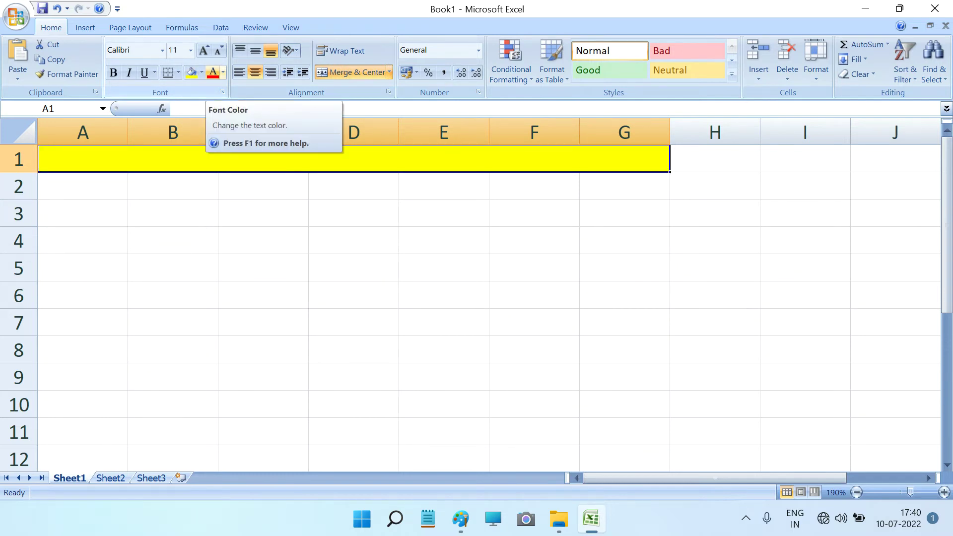
{"action": "left_click", "coordinate": [212, 72]}
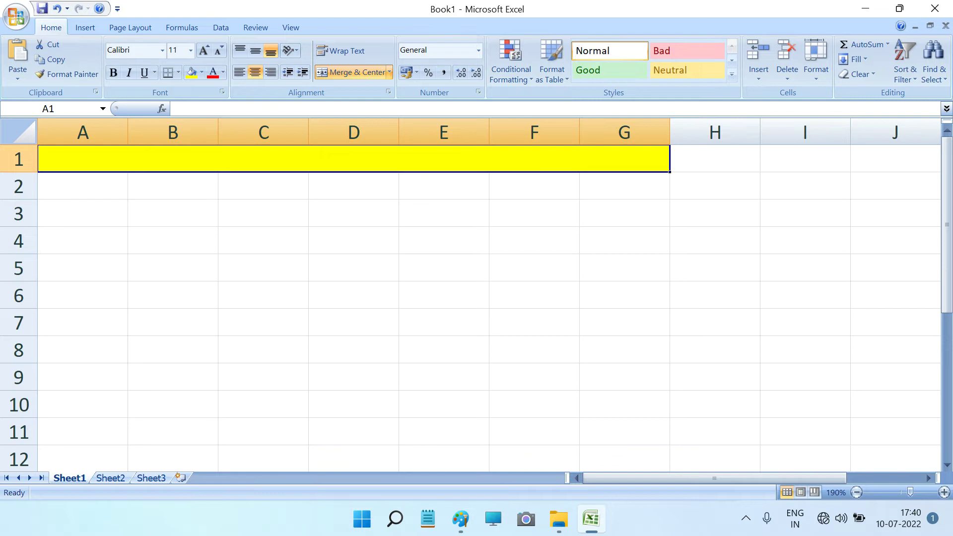
{"action": "left_click", "coordinate": [175, 50]}
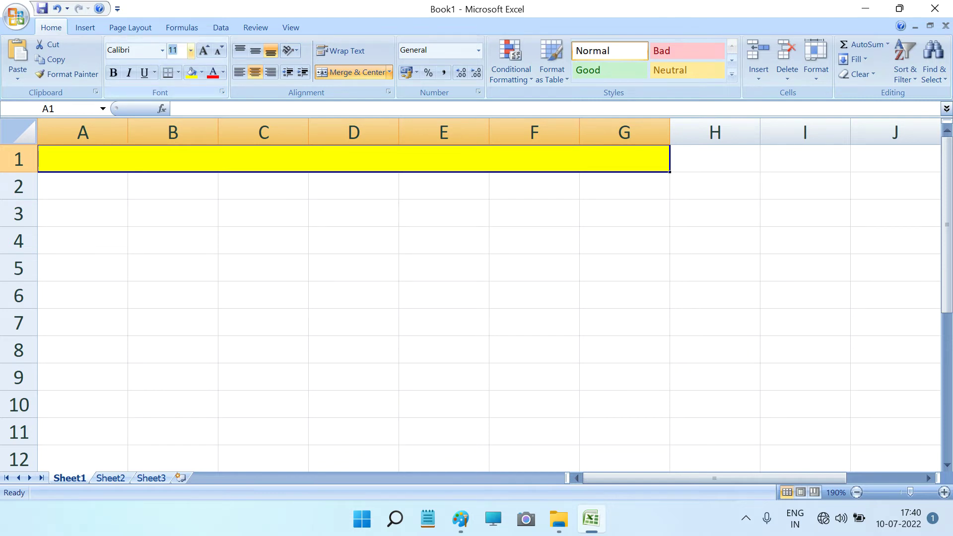
{"action": "type", "text": "27"}
{"action": "key", "text": "Return"}
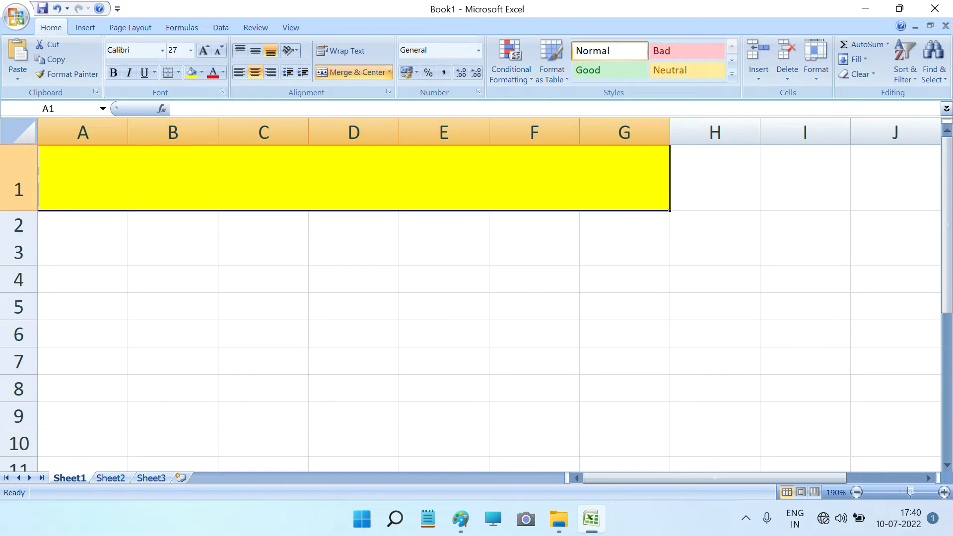
Step: Type the title 'Raja Construnctions Pvt.Ltd.' into the merged cell
{"action": "type", "text": "Raja Co"}
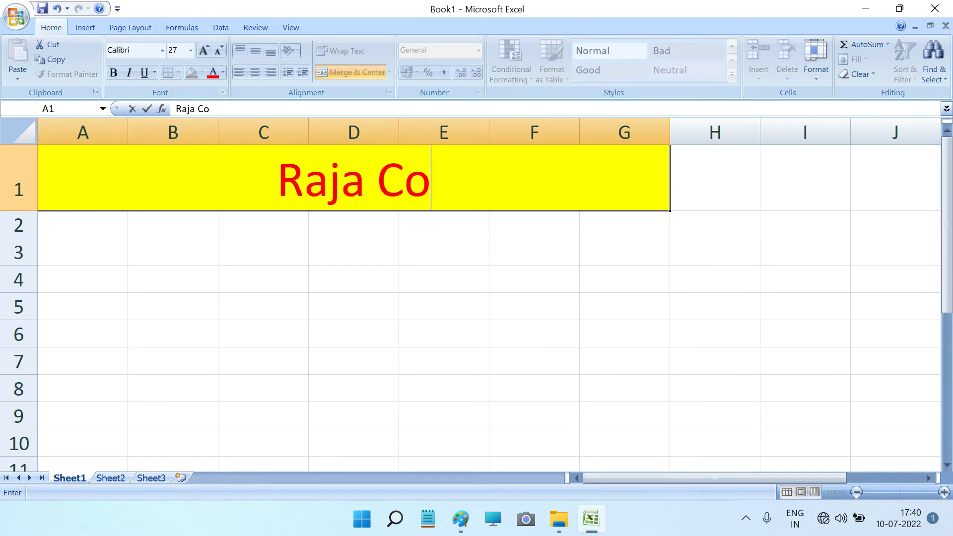
{"action": "type", "text": "n"}
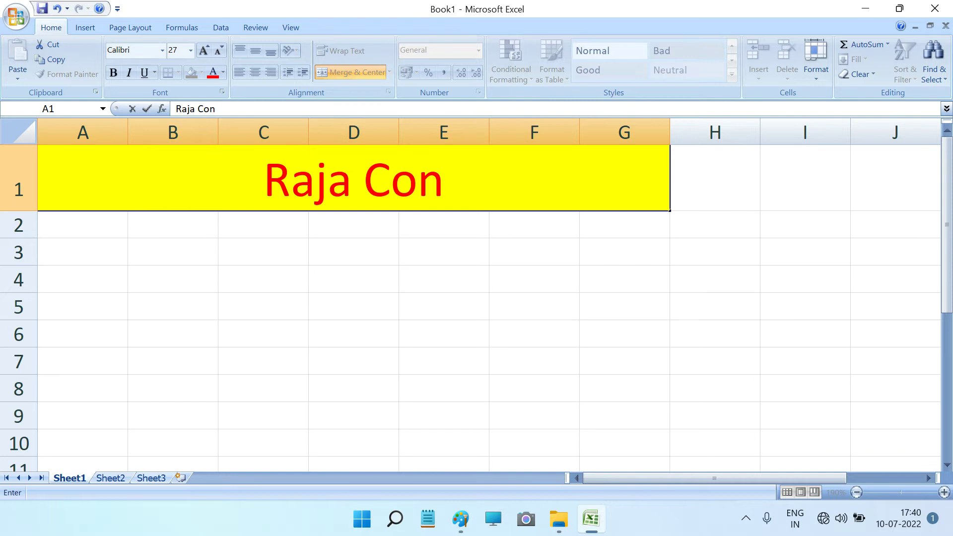
{"action": "type", "text": "strunc"}
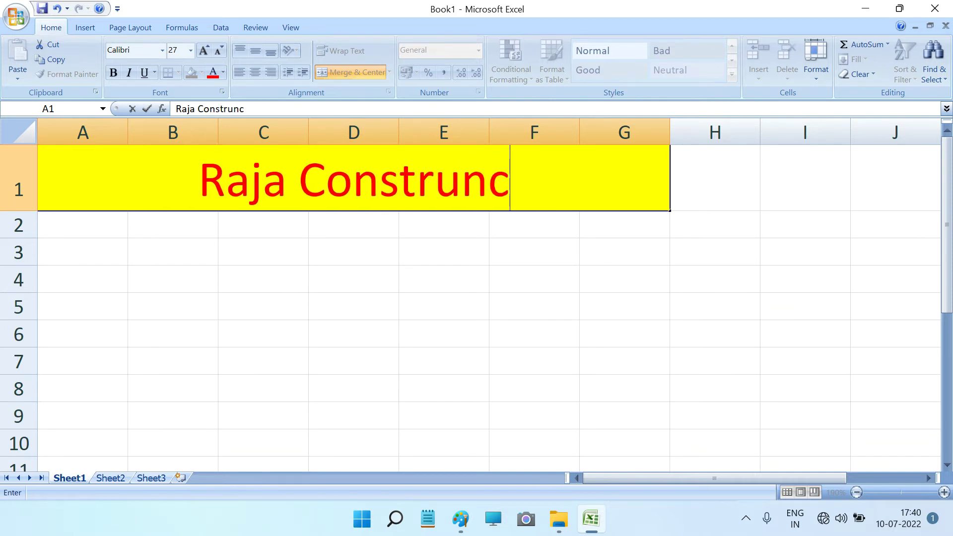
{"action": "type", "text": "tions"}
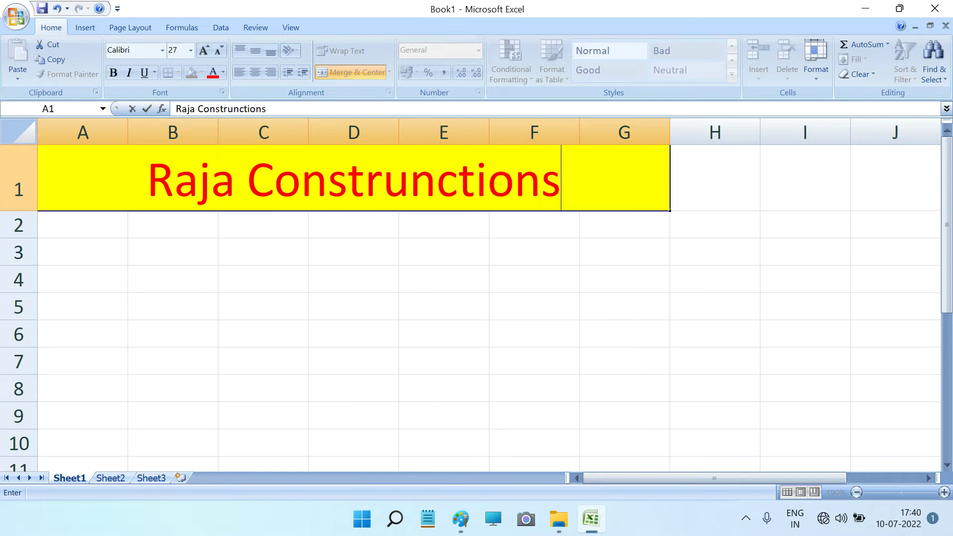
{"action": "type", "text": " L"}
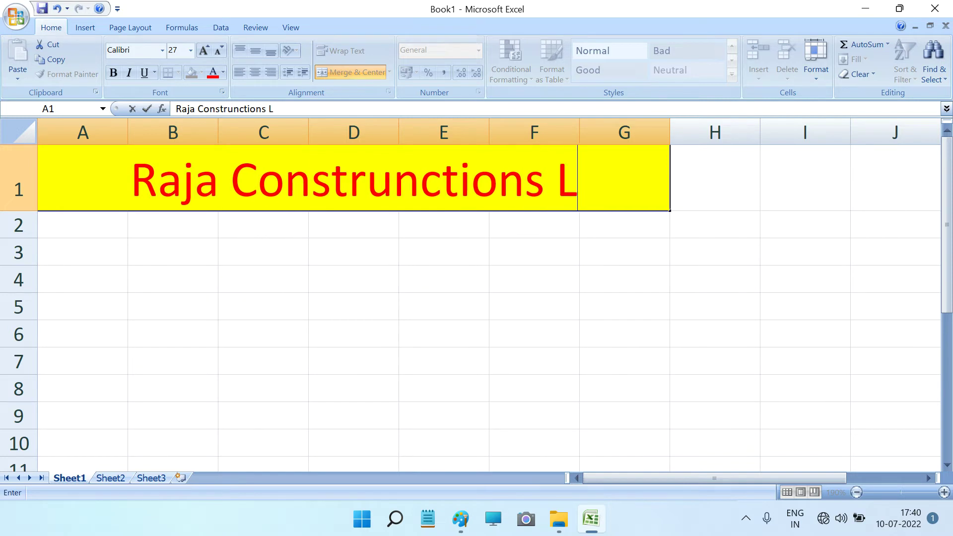
{"action": "type", "text": "td."}
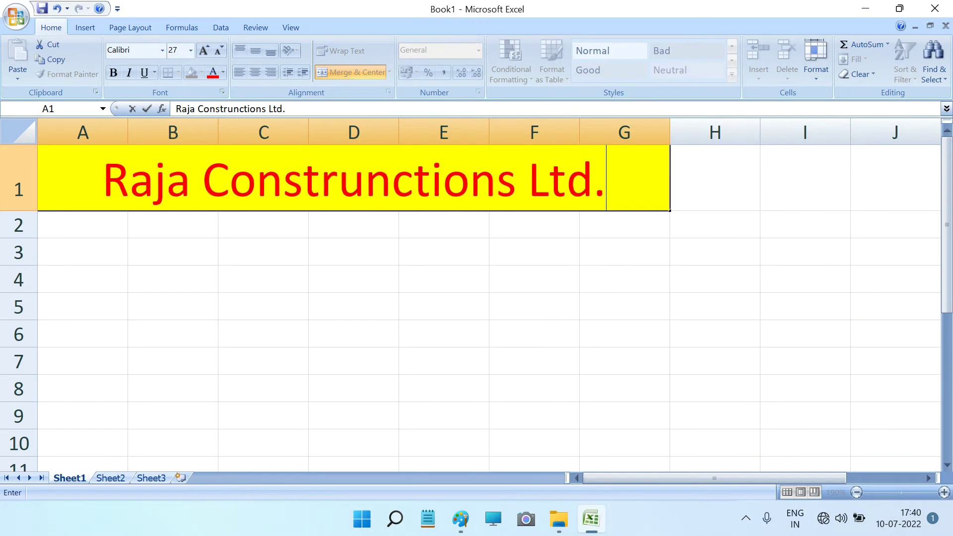
{"action": "key", "text": "ctrl+Return"}
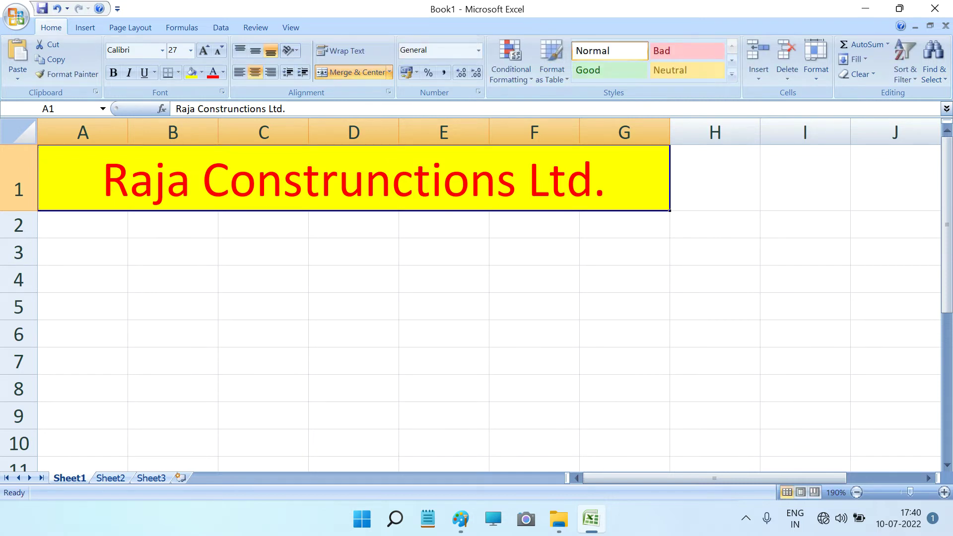
{"action": "double_click", "coordinate": [528, 178]}
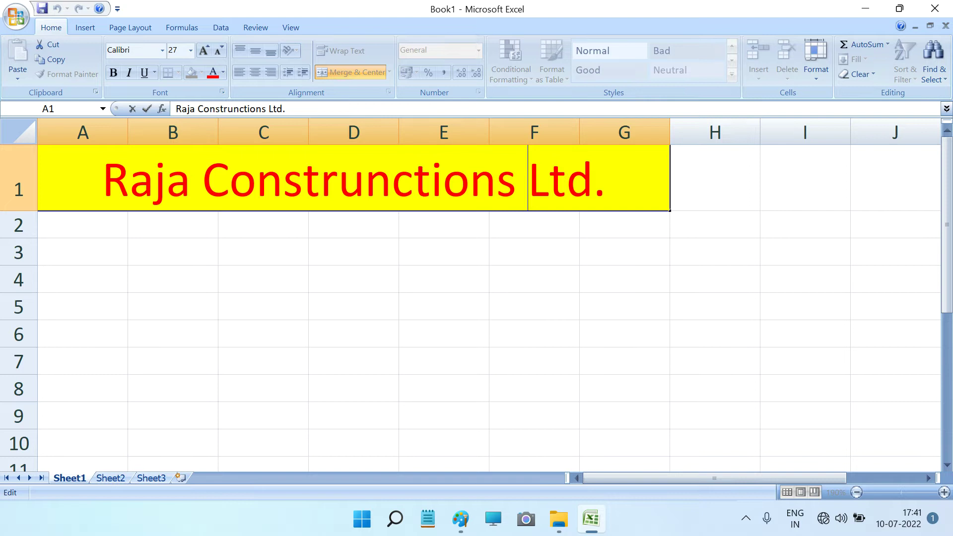
{"action": "type", "text": "Pvt"}
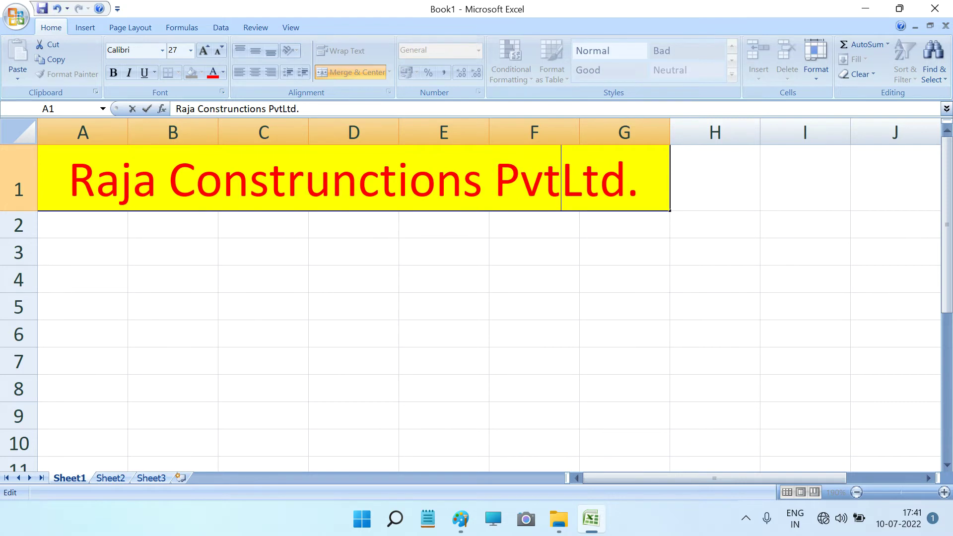
{"action": "type", "text": "."}
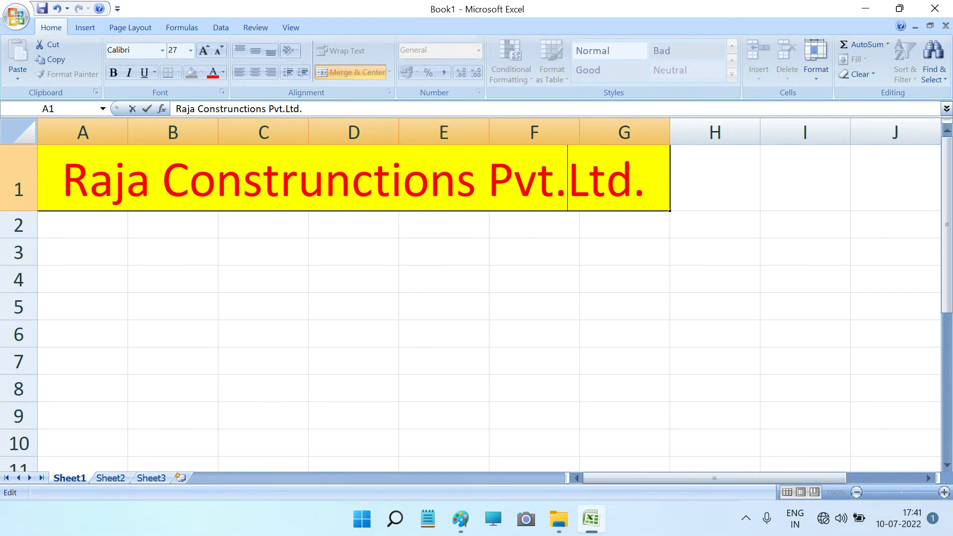
{"action": "left_click", "coordinate": [173, 224]}
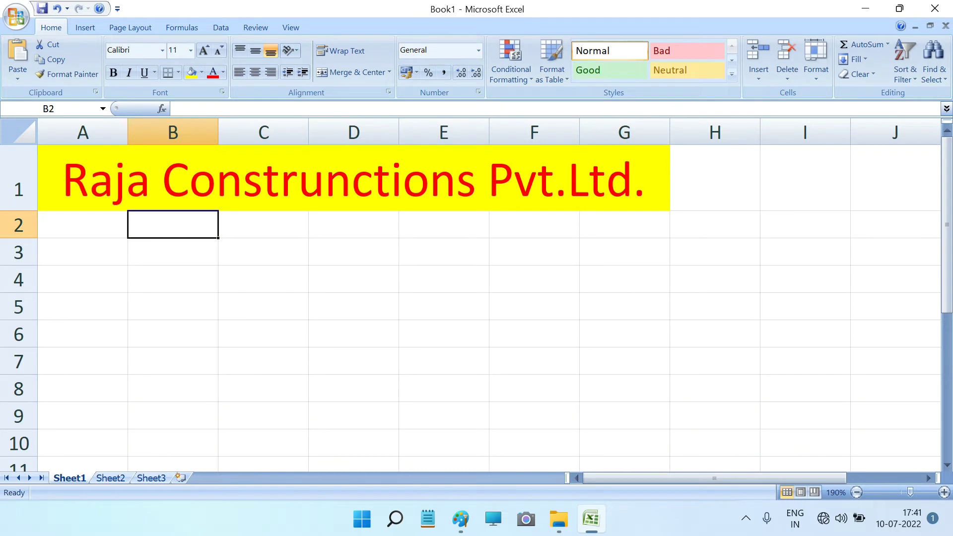
Step: Fill A2:F10 with yellow and put borders on every cell
{"action": "left_click", "coordinate": [82, 252]}
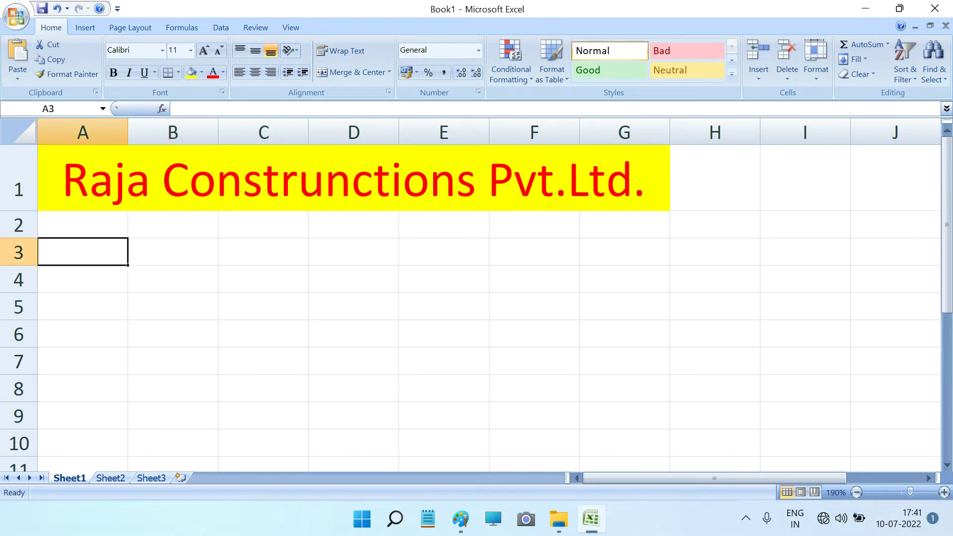
{"action": "mouse_move", "coordinate": [82, 225]}
{"action": "left_mouse_down"}
{"action": "mouse_move", "coordinate": [173, 442]}
{"action": "mouse_move", "coordinate": [534, 443]}
{"action": "left_mouse_up"}
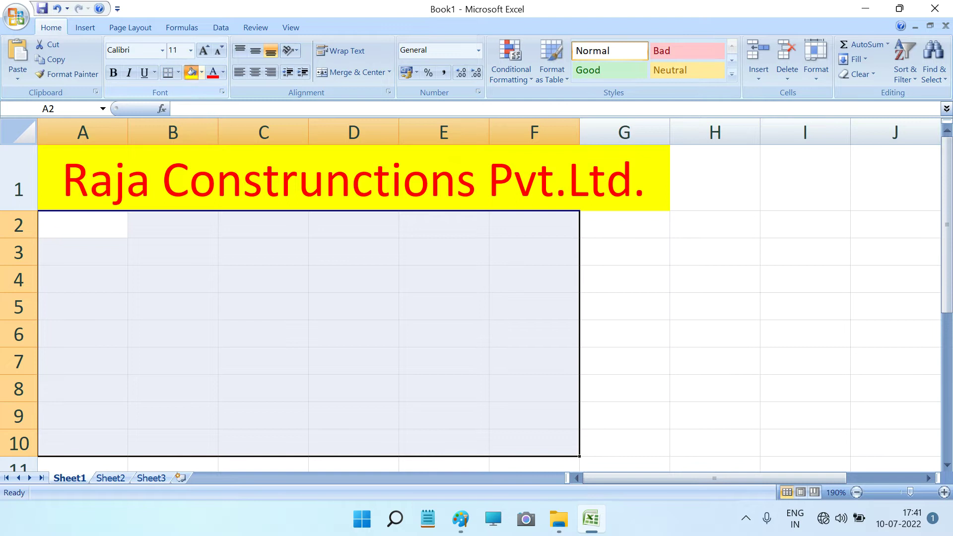
{"action": "left_click", "coordinate": [191, 72]}
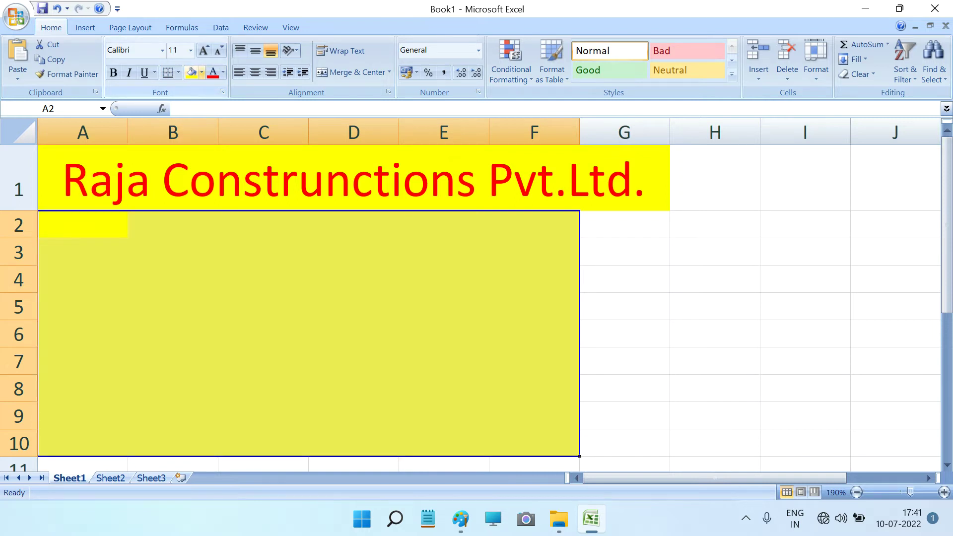
{"action": "left_click", "coordinate": [178, 72]}
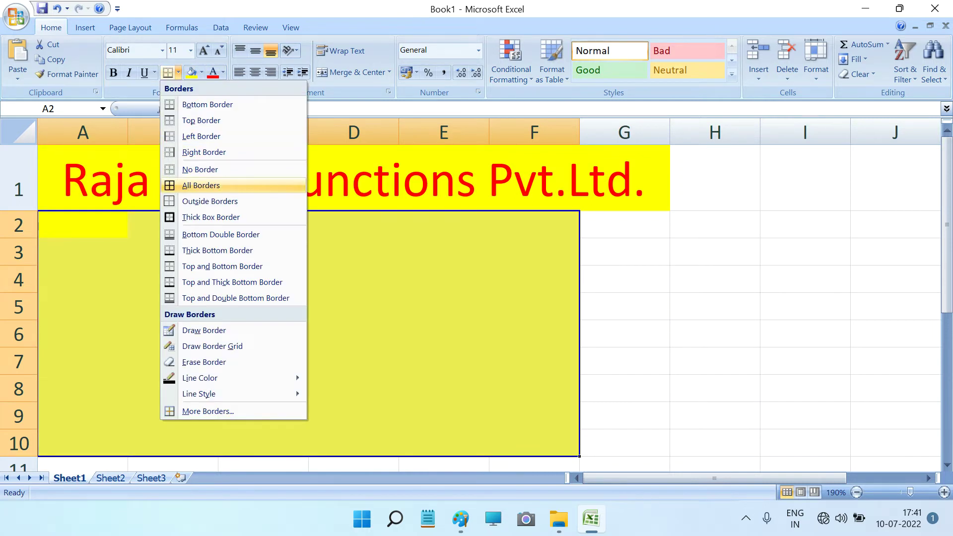
{"action": "left_click", "coordinate": [201, 185]}
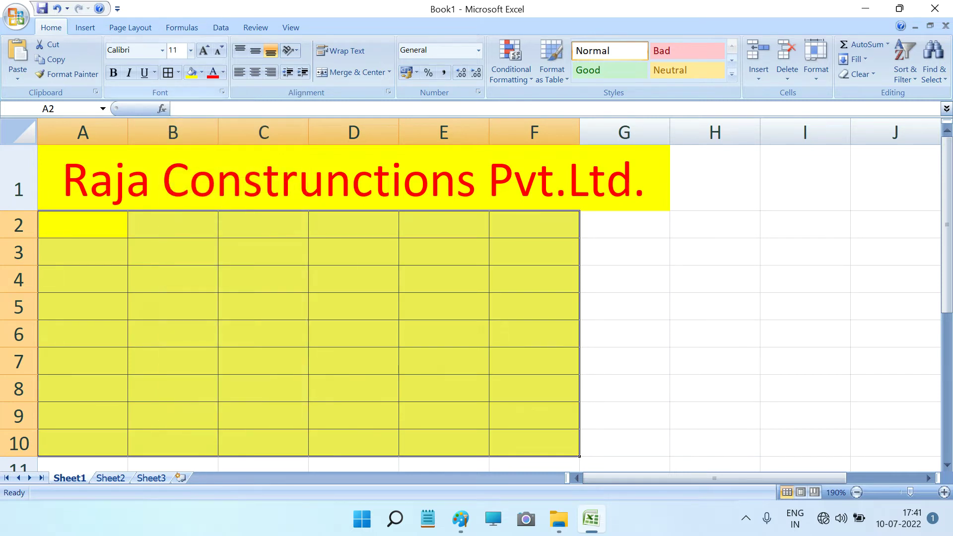
Step: Set the A2:F10 text colour to Automatic and the font size to 15
{"action": "left_click", "coordinate": [223, 73]}
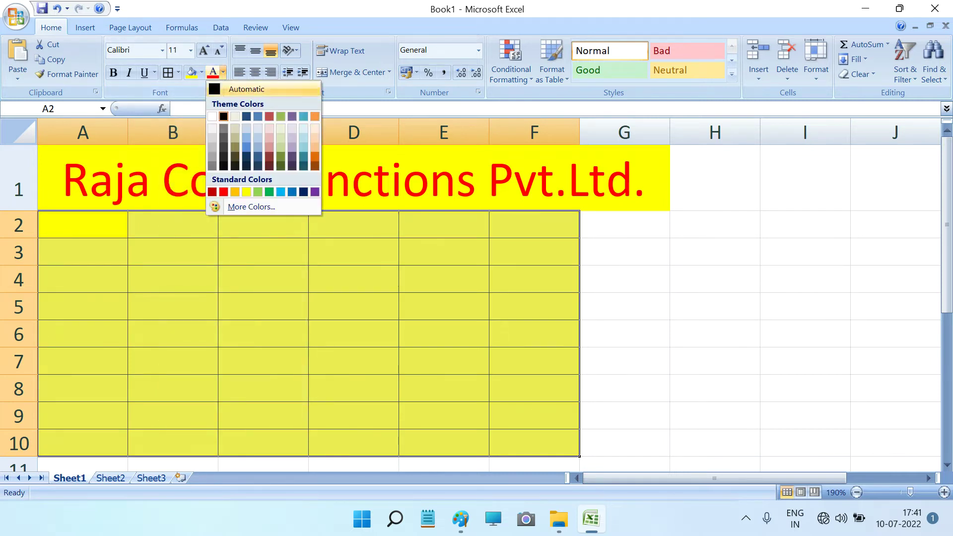
{"action": "left_click", "coordinate": [223, 116]}
{"action": "left_click", "coordinate": [174, 50]}
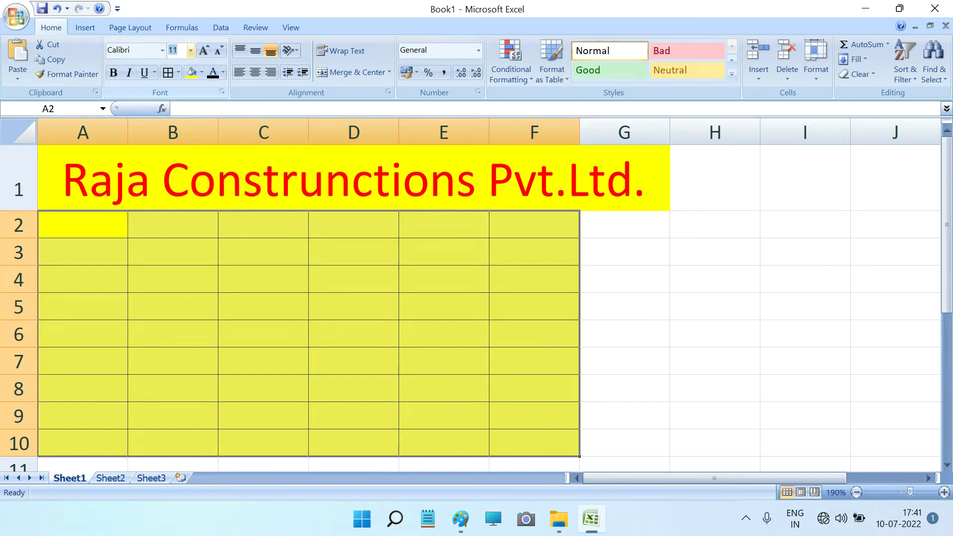
{"action": "type", "text": "1"}
{"action": "type", "text": "5"}
{"action": "key", "text": "Return"}
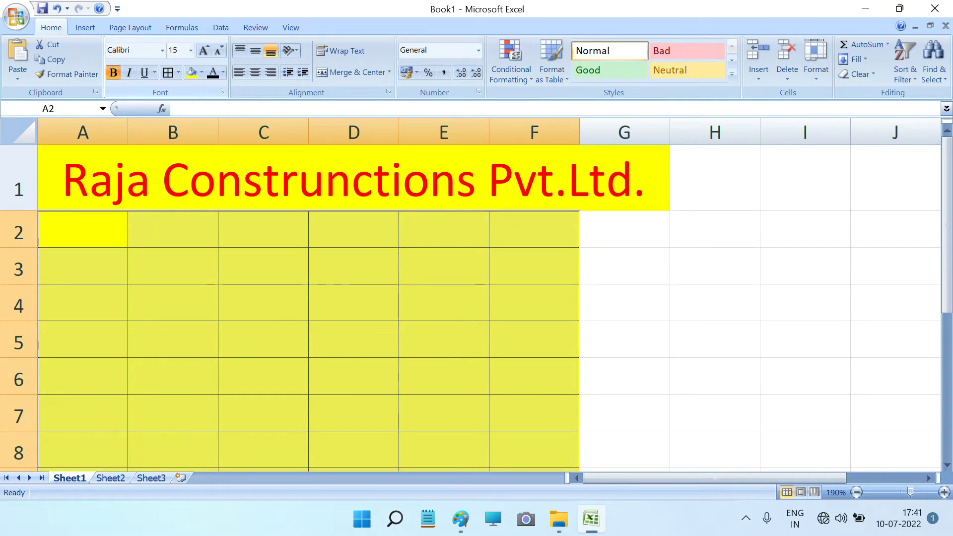
{"action": "left_click", "coordinate": [83, 229]}
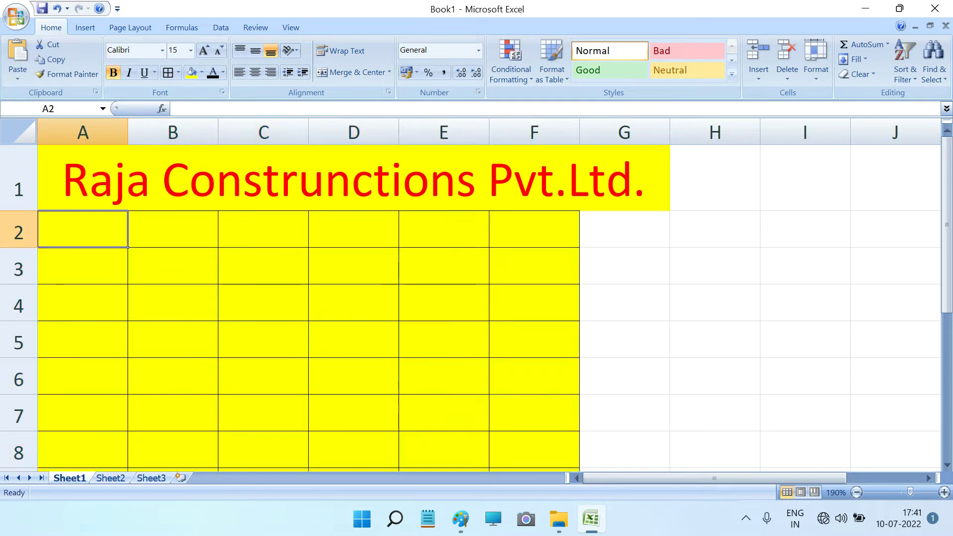
Step: Enter the Item Code header in A2 and auto-fit column A to it
{"action": "type", "text": "Item Code"}
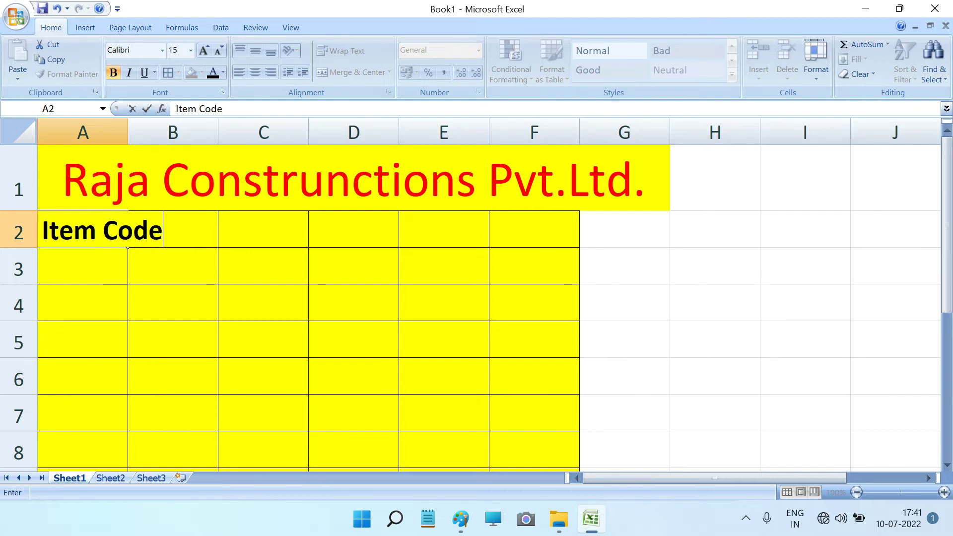
{"action": "left_click", "coordinate": [263, 266]}
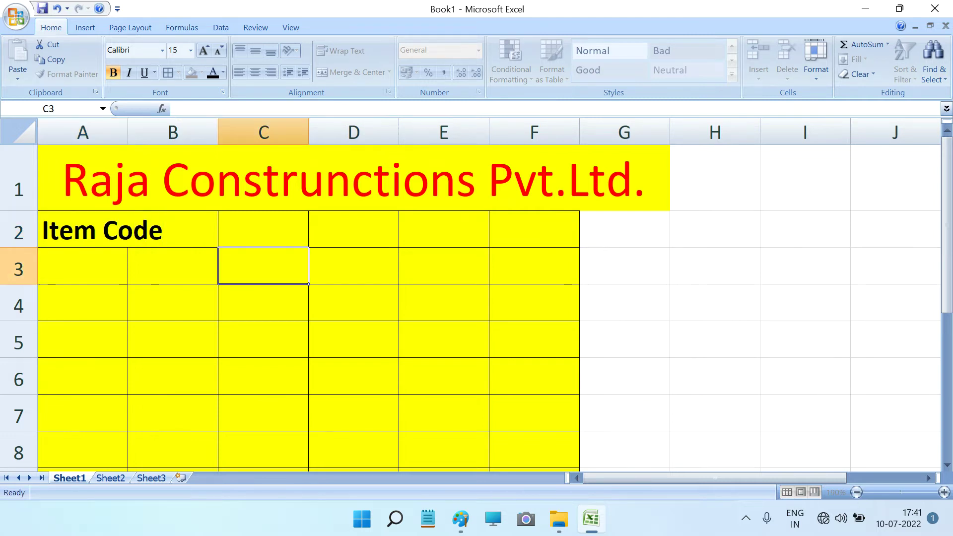
{"action": "left_click", "coordinate": [173, 229]}
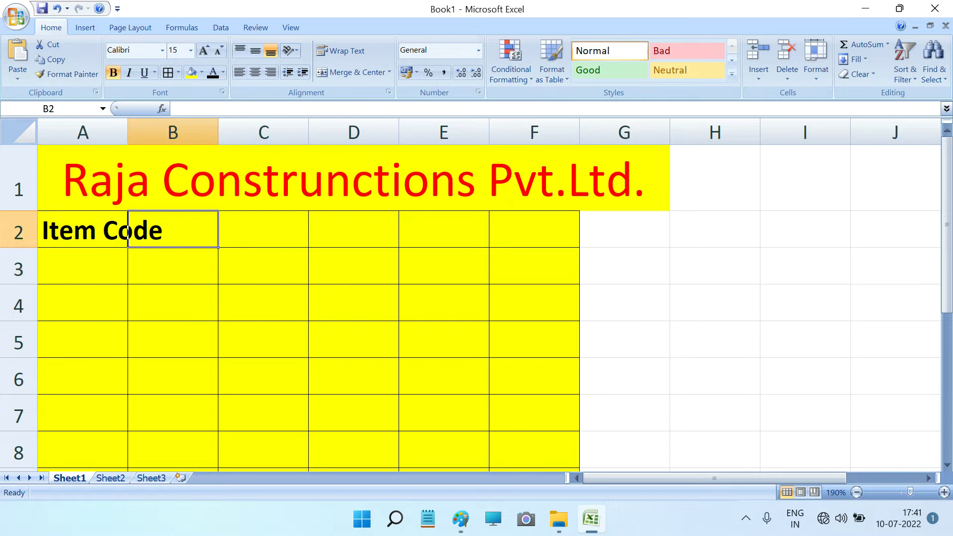
{"action": "left_click_drag", "start_coordinate": [82, 229], "coordinate": [546, 228]}
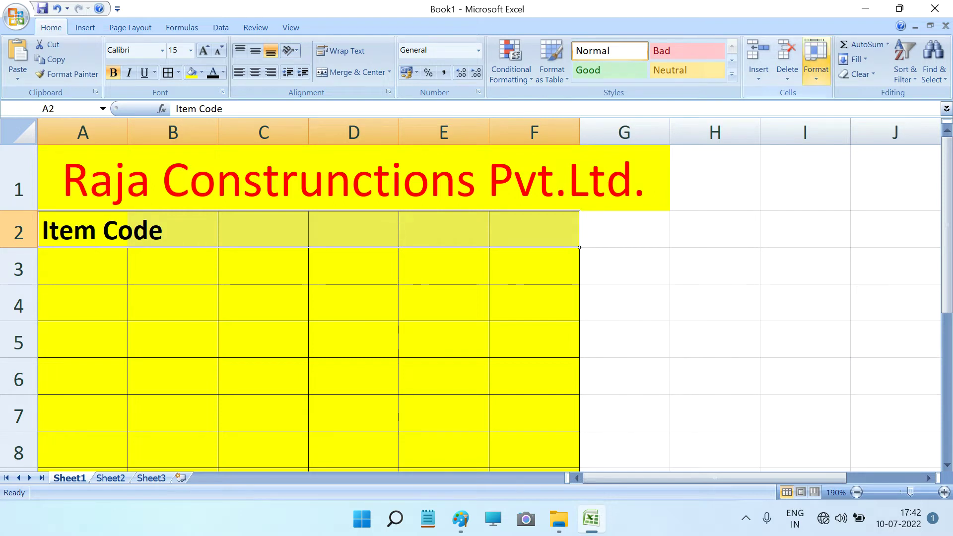
{"action": "left_click", "coordinate": [816, 62]}
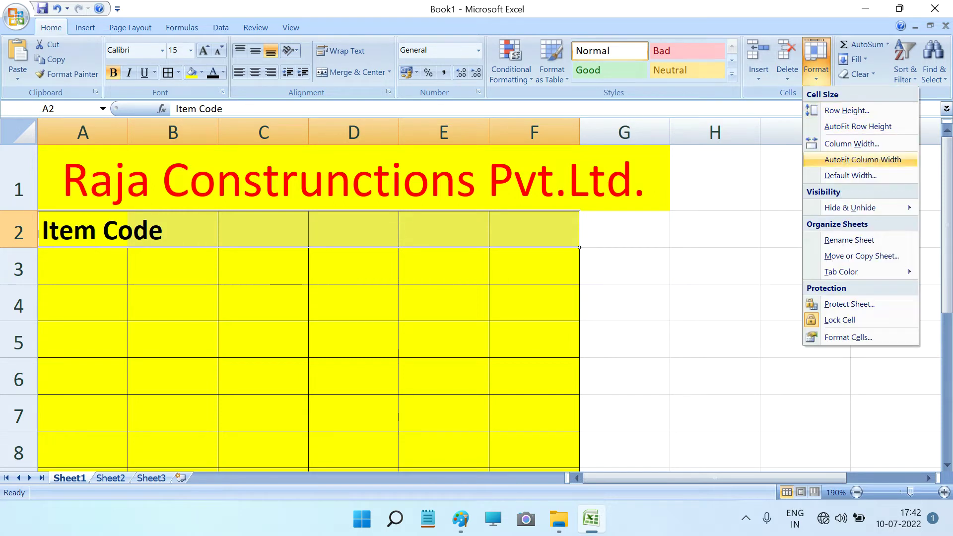
{"action": "left_click", "coordinate": [862, 159]}
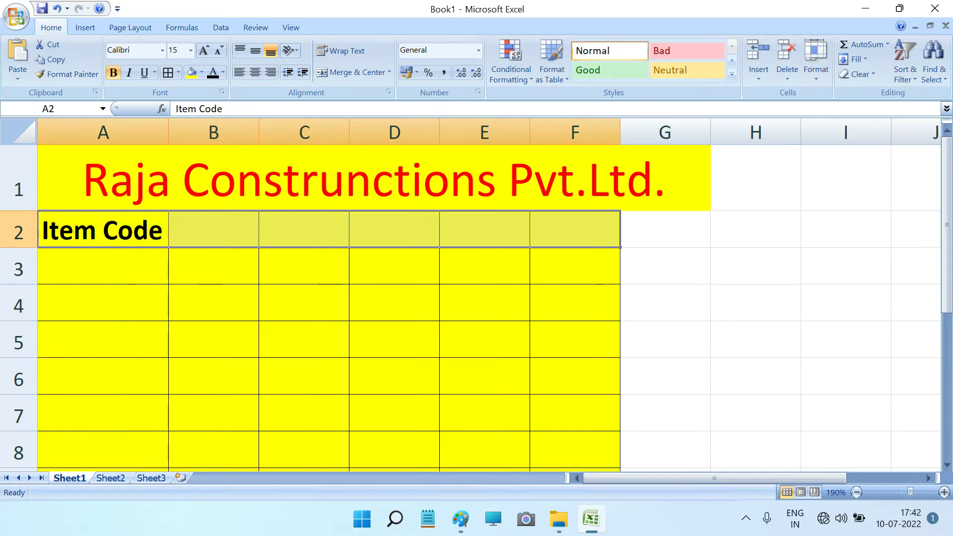
Step: Enter the headers Name, MRP and Quantity in B2 through D2
{"action": "left_click", "coordinate": [213, 229]}
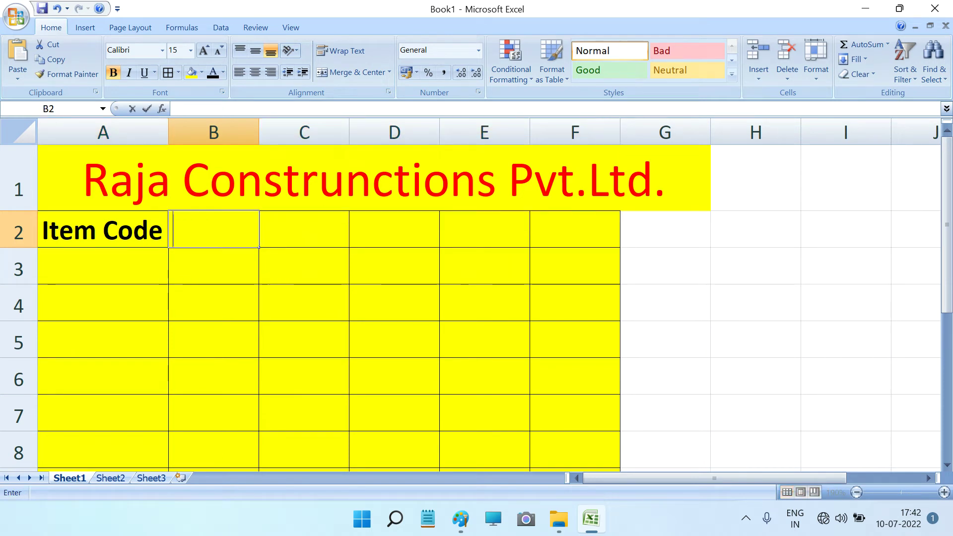
{"action": "type", "text": "Item"}
{"action": "key", "text": "BackSpace"}
{"action": "key", "text": "BackSpace"}
{"action": "key", "text": "BackSpace"}
{"action": "key", "text": "BackSpace"}
{"action": "key", "text": "BackSpace"}
{"action": "type", "text": "Name"}
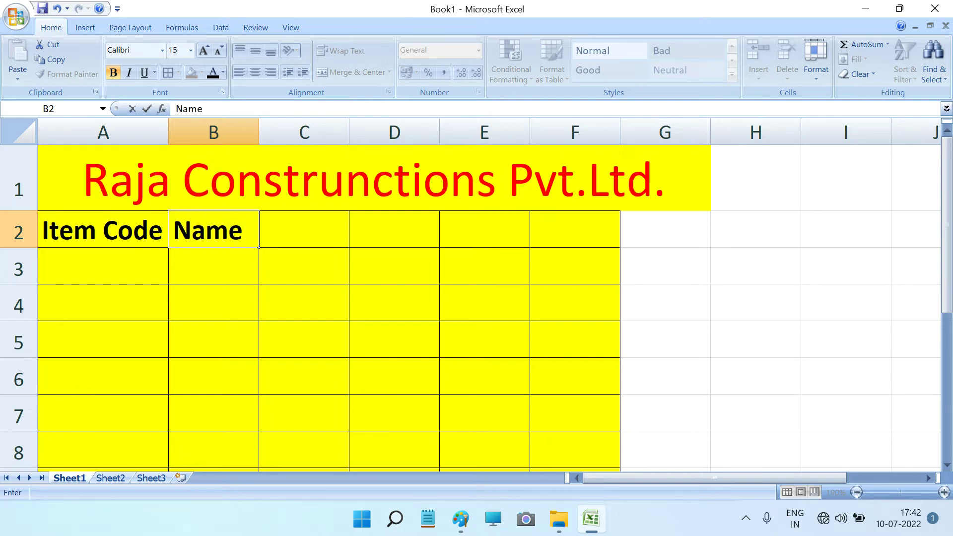
{"action": "key", "text": "Tab"}
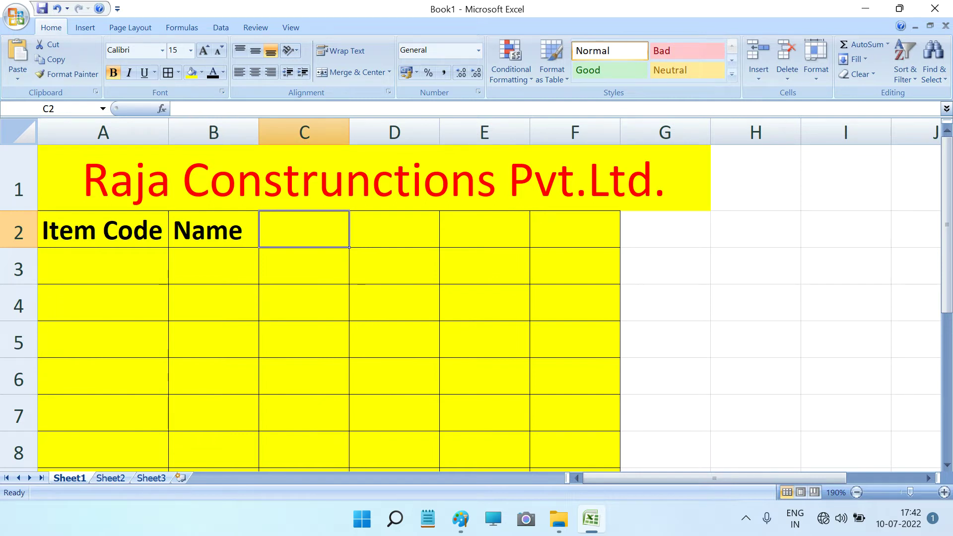
{"action": "type", "text": "MRP"}
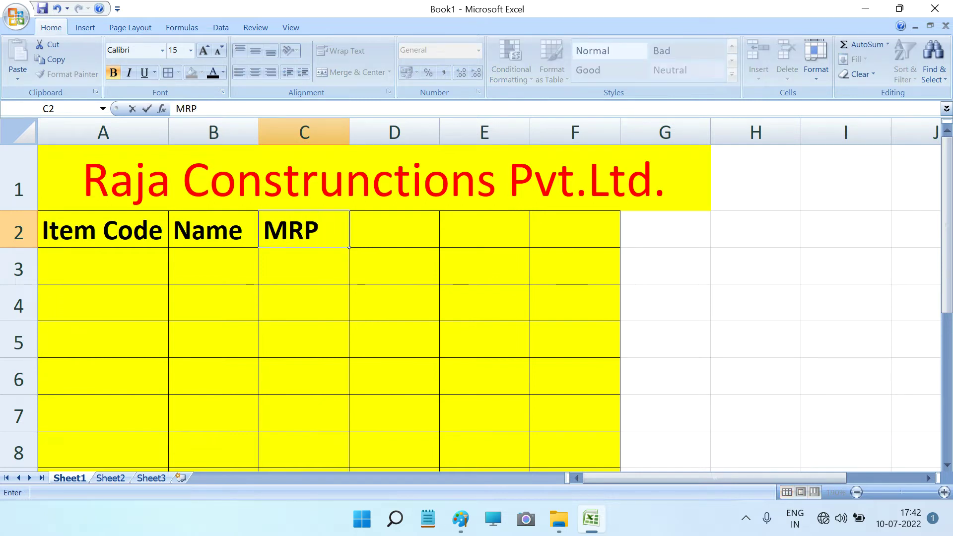
{"action": "key", "text": "Tab"}
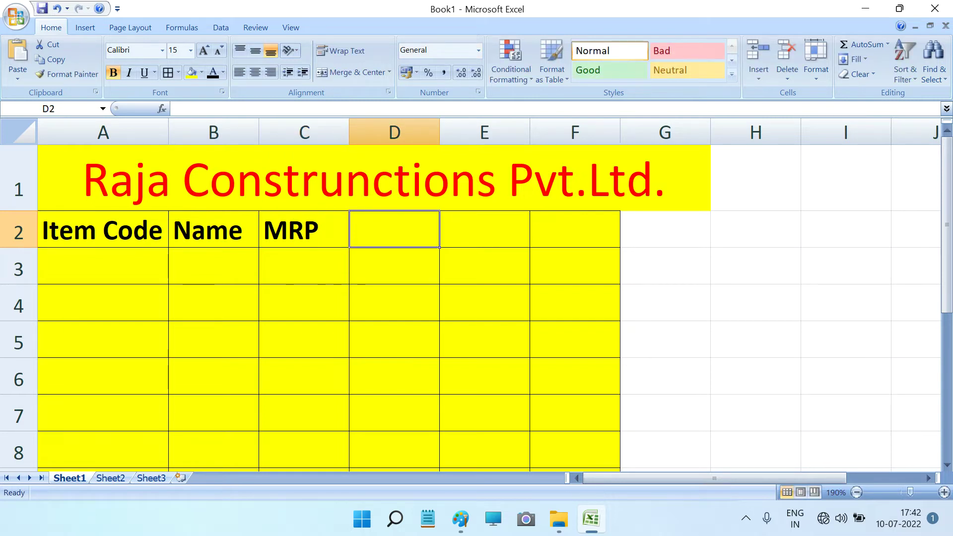
{"action": "type", "text": "Q"}
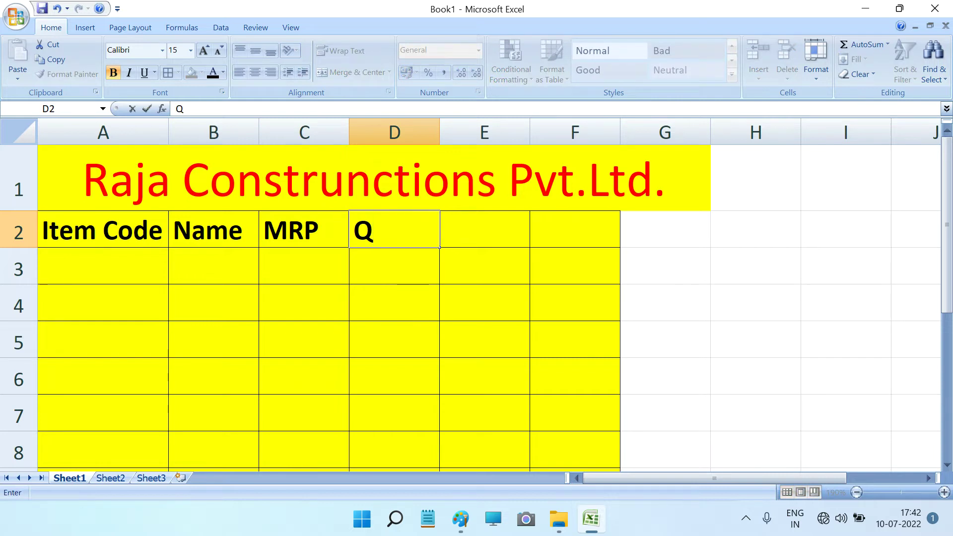
{"action": "type", "text": "uantity"}
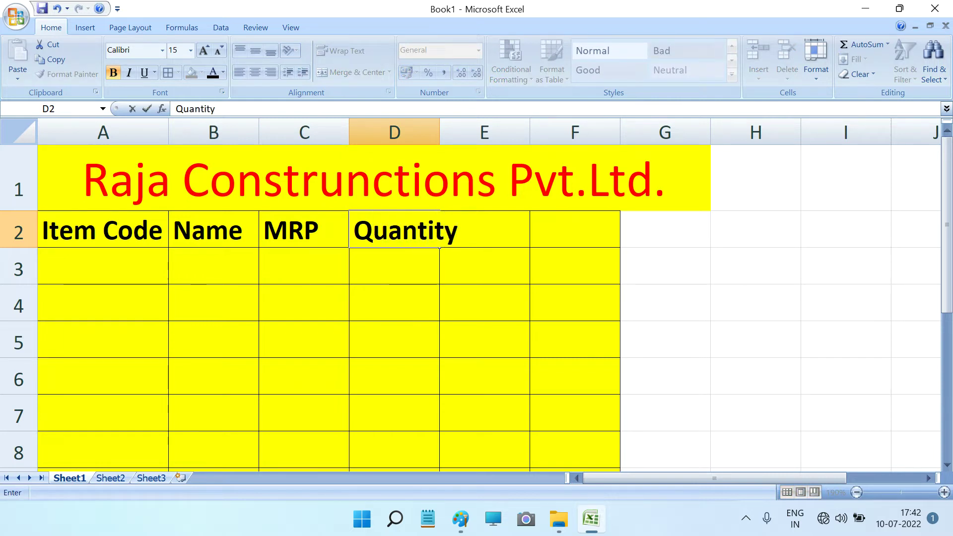
{"action": "key", "text": "Right"}
{"action": "key", "text": "Right"}
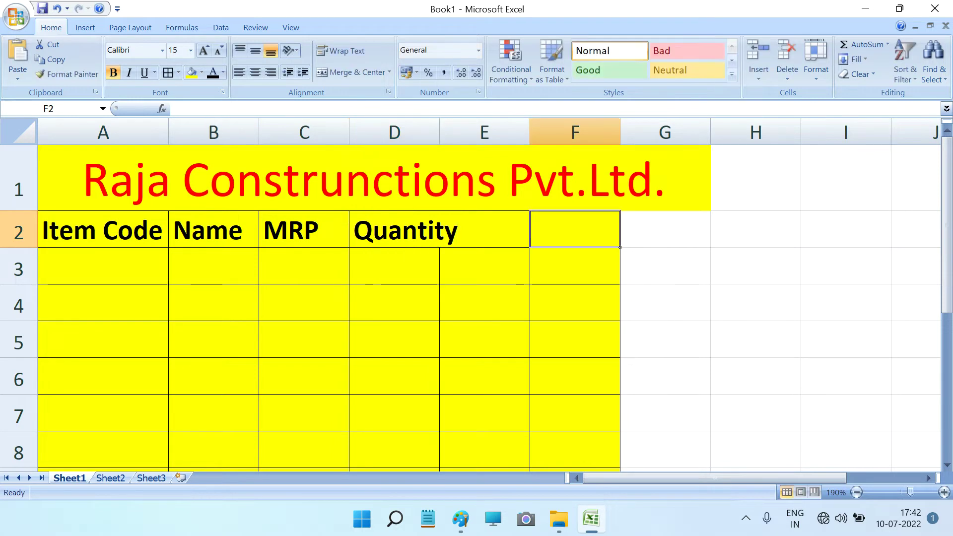
{"action": "key", "text": "Left"}
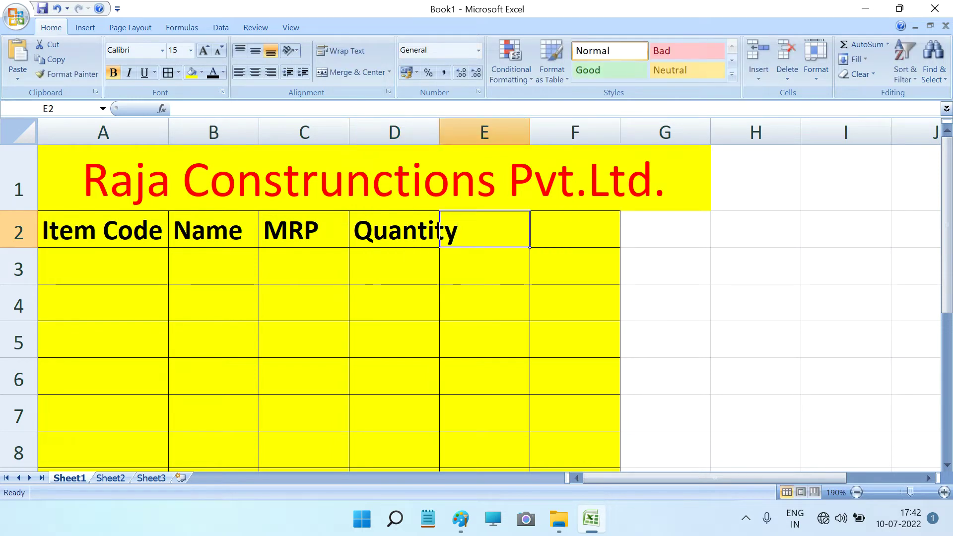
Step: Add the Total Sale header in E2 and auto-fit columns A–E to the headers
{"action": "left_click_drag", "start_coordinate": [99, 229], "coordinate": [574, 229]}
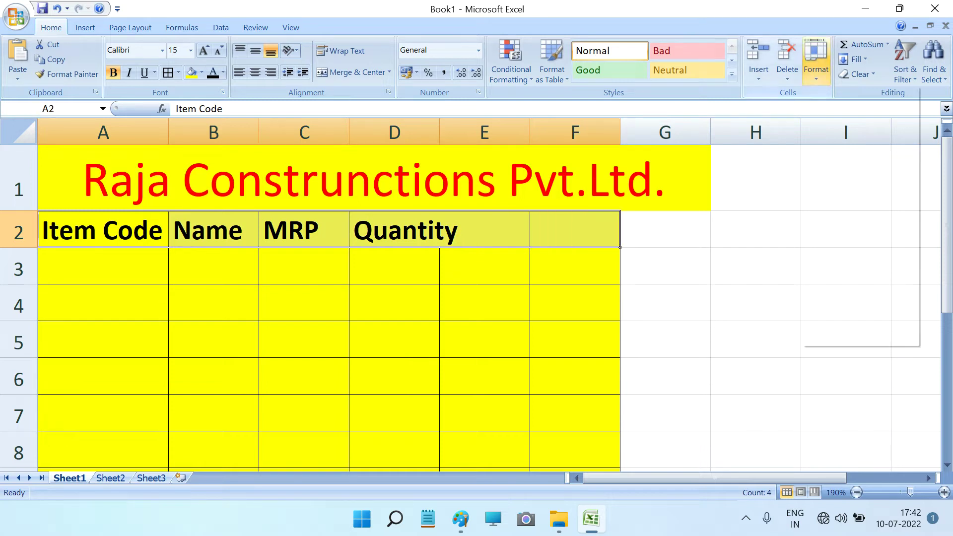
{"action": "left_click", "coordinate": [816, 62]}
{"action": "left_click", "coordinate": [851, 157]}
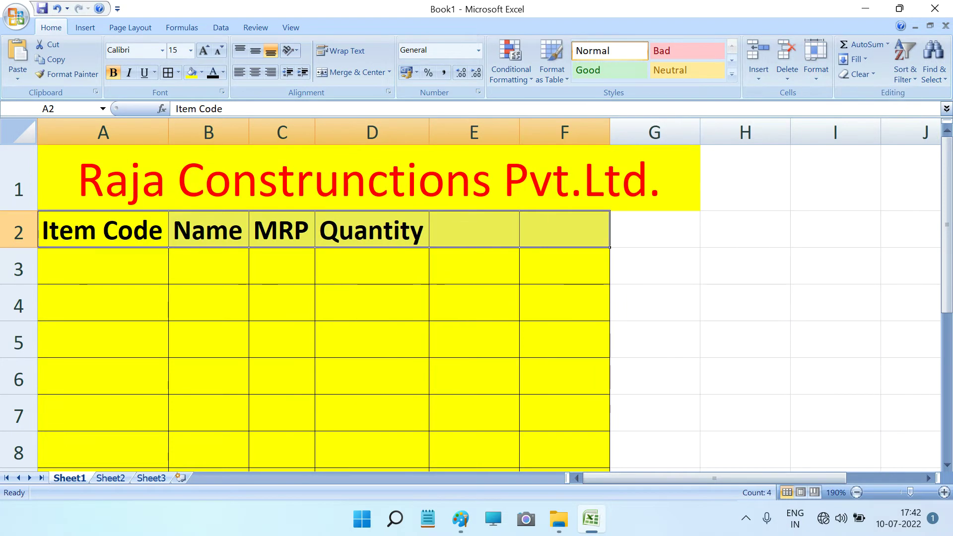
{"action": "left_click", "coordinate": [474, 229]}
{"action": "type", "text": "T"}
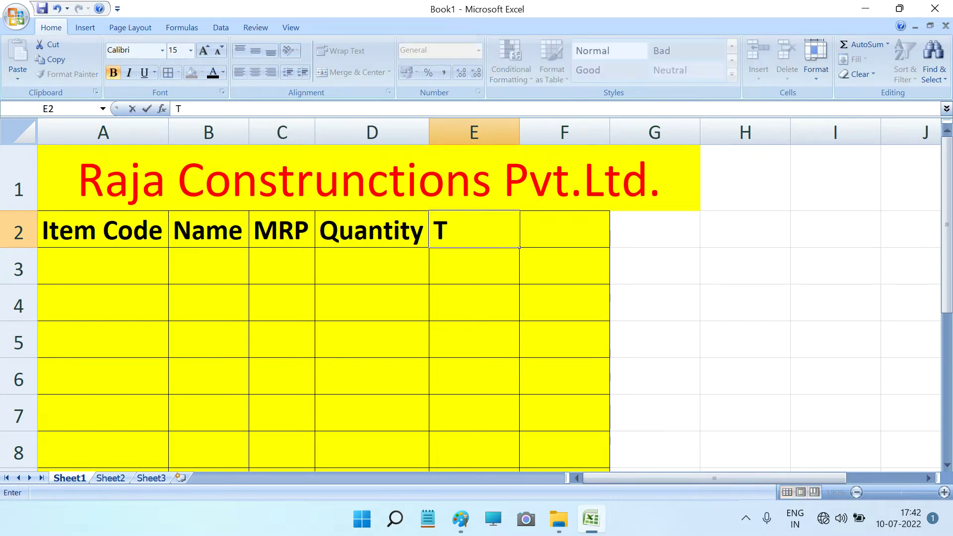
{"action": "type", "text": "otal "}
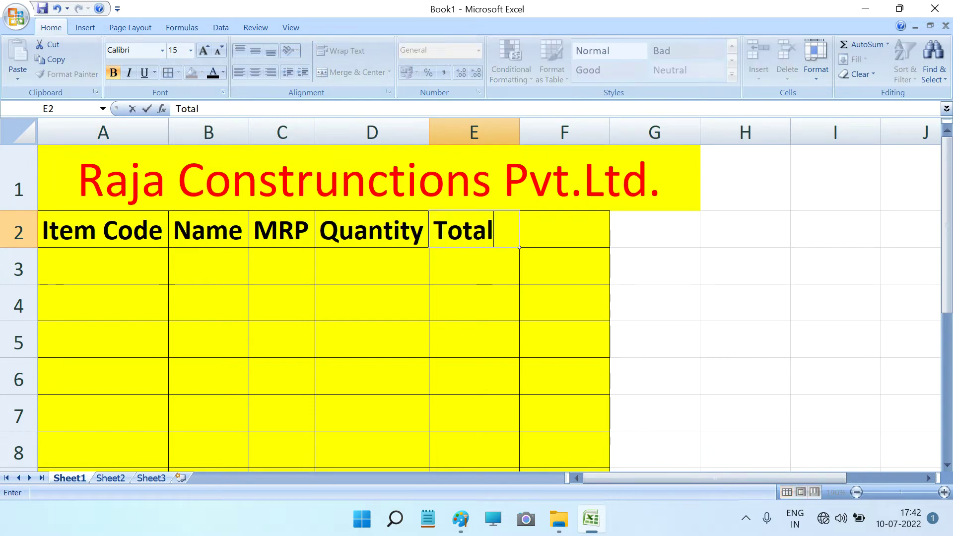
{"action": "type", "text": "Sale"}
{"action": "left_click", "coordinate": [281, 266]}
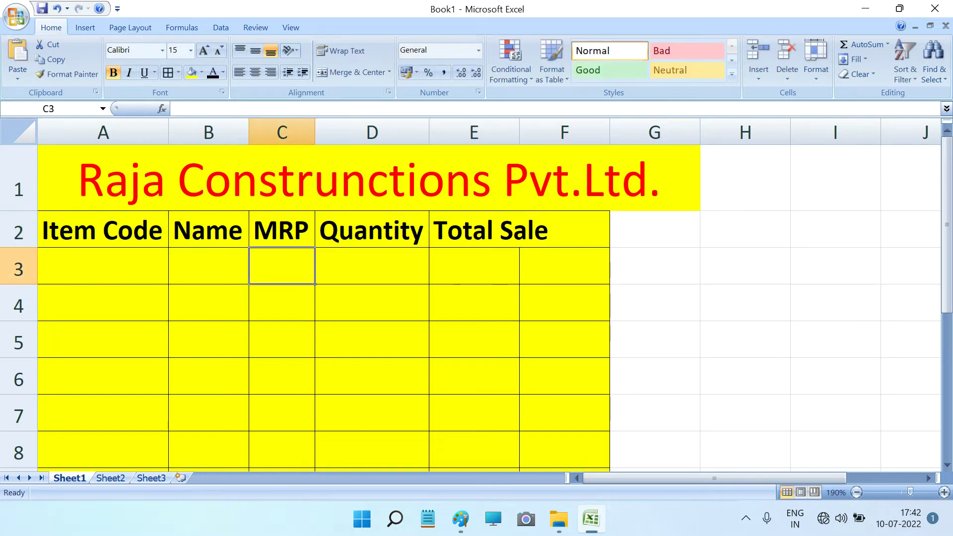
{"action": "left_click_drag", "start_coordinate": [75, 230], "coordinate": [566, 231]}
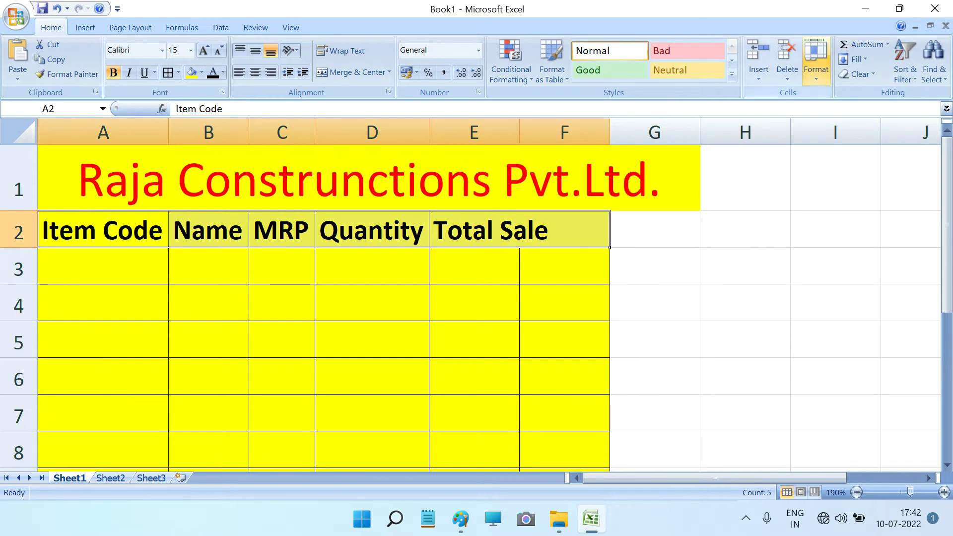
{"action": "left_click", "coordinate": [816, 62]}
{"action": "left_click", "coordinate": [862, 159]}
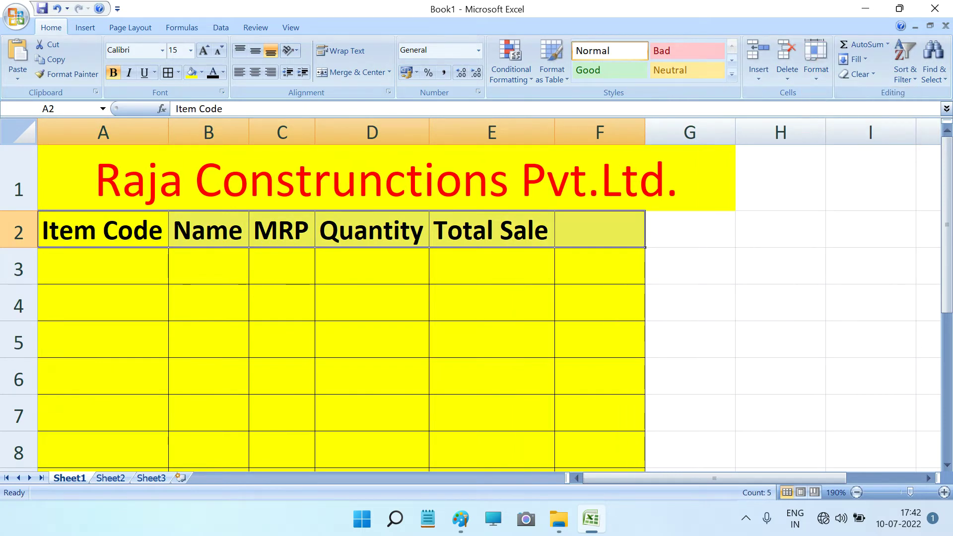
{"action": "left_click", "coordinate": [599, 229]}
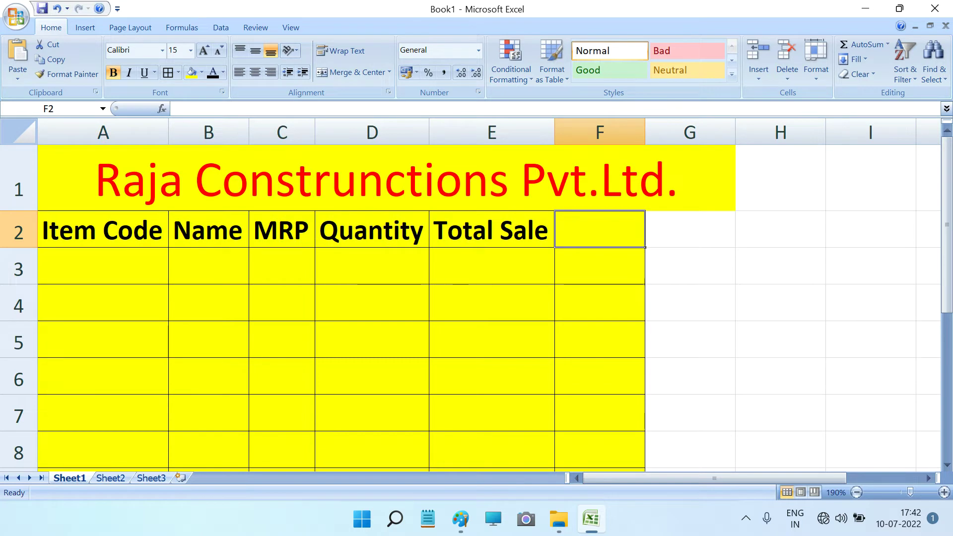
{"action": "right_click", "coordinate": [580, 234]}
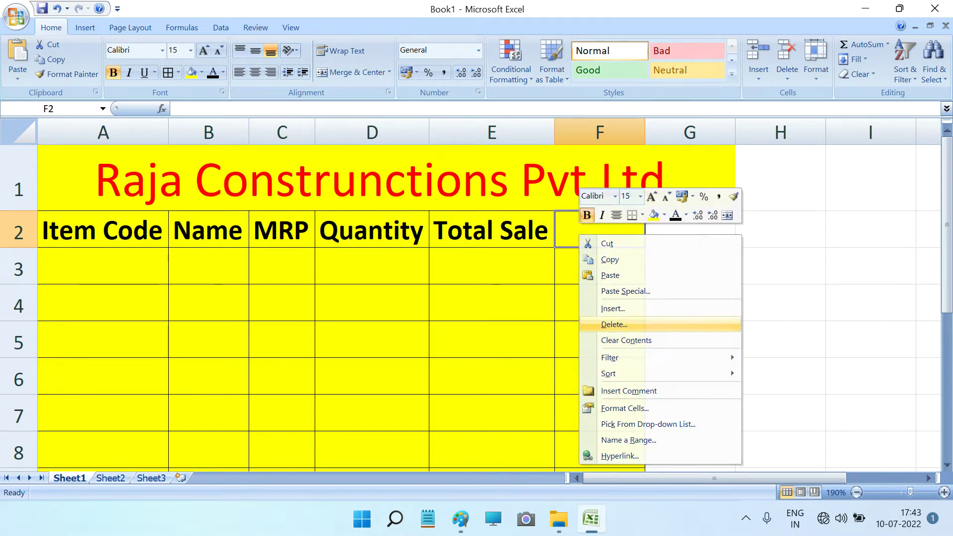
Step: Delete the entire empty column F
{"action": "left_click", "coordinate": [614, 324]}
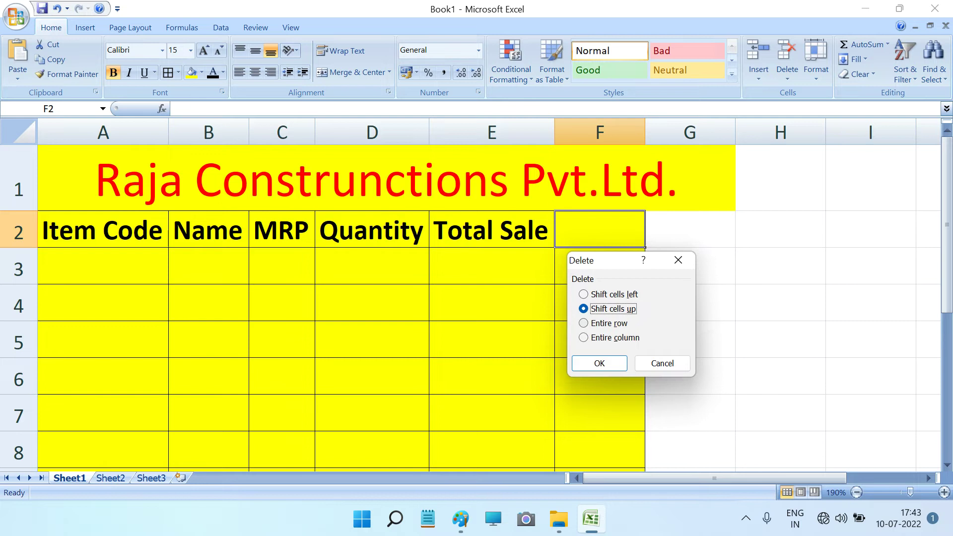
{"action": "left_click", "coordinate": [583, 337]}
{"action": "left_click", "coordinate": [599, 363]}
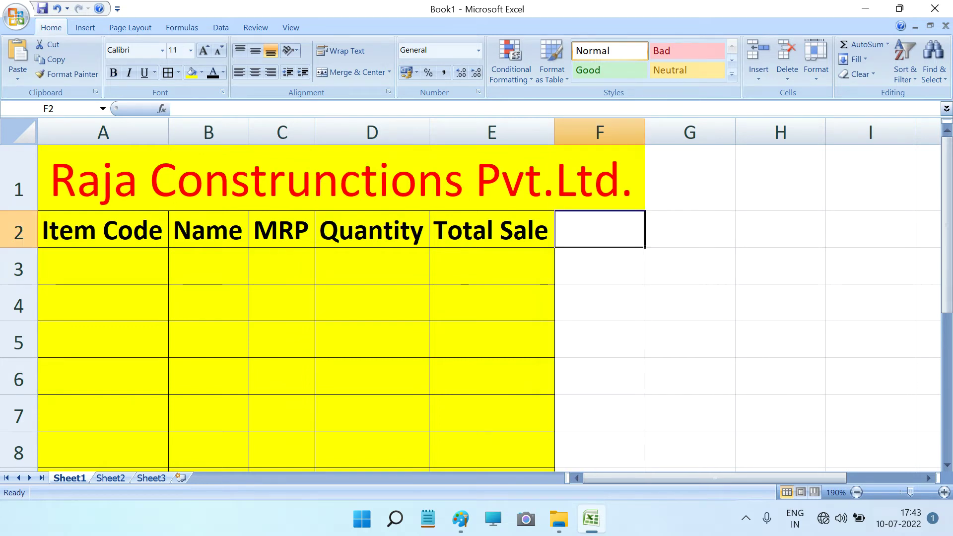
Step: Turn off bold for cell A3, where the first item goes
{"action": "left_click", "coordinate": [103, 266]}
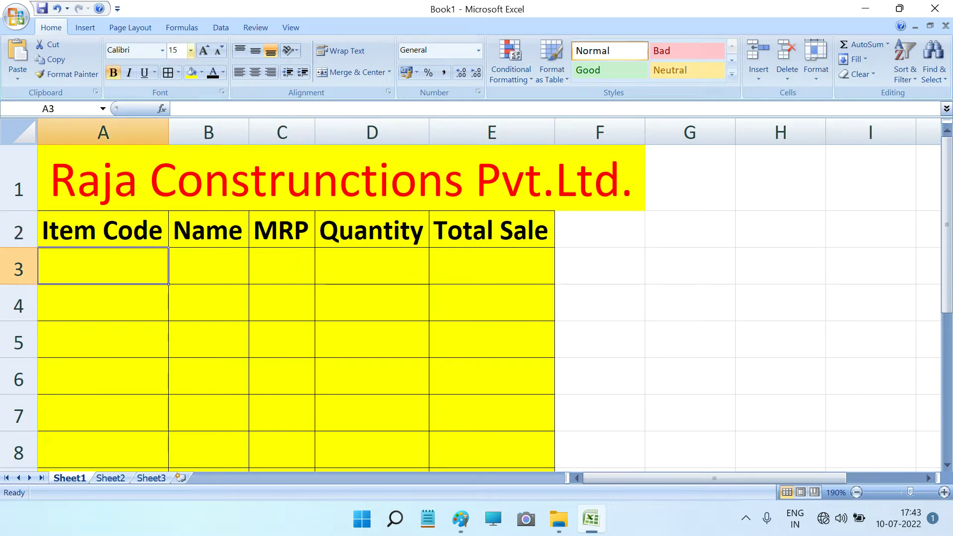
{"action": "key", "text": "ctrl+b"}
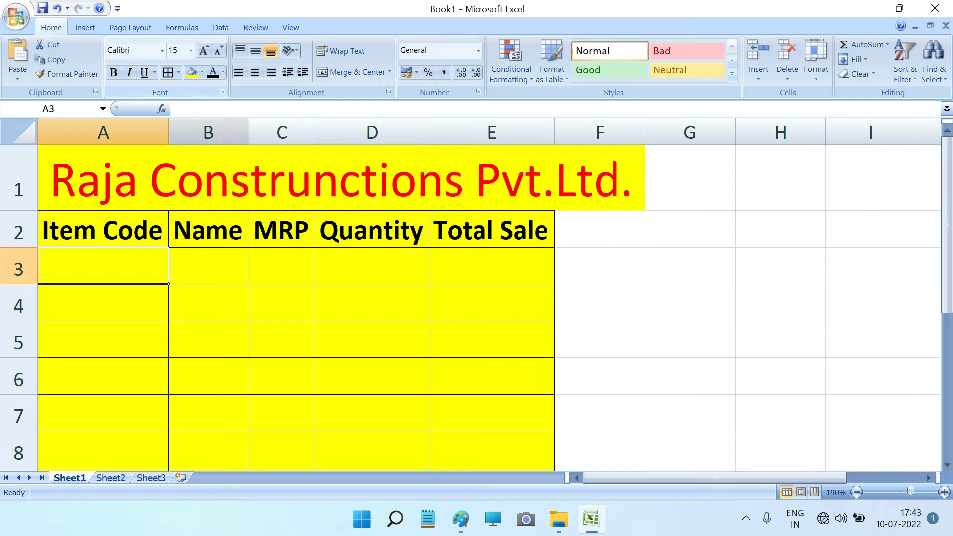
{"action": "left_click", "coordinate": [176, 50]}
Step: Enter item code 101 in cell A3, leaving B3 empty
{"action": "type", "text": "13"}
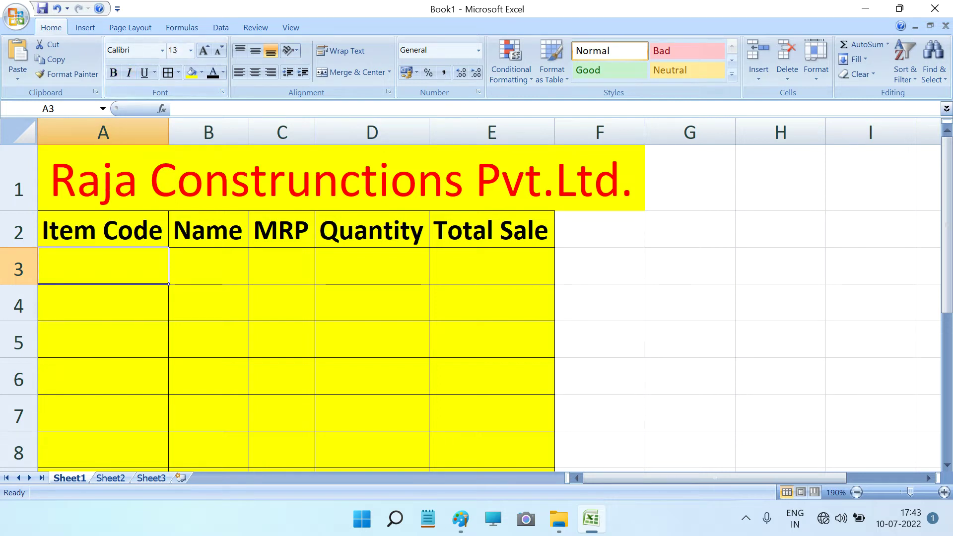
{"action": "type", "text": "101"}
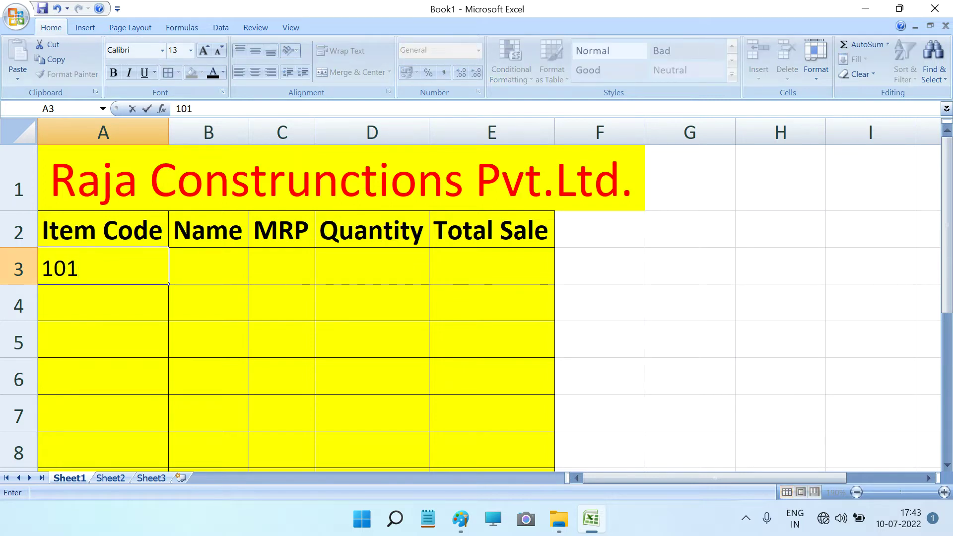
{"action": "key", "text": "Tab"}
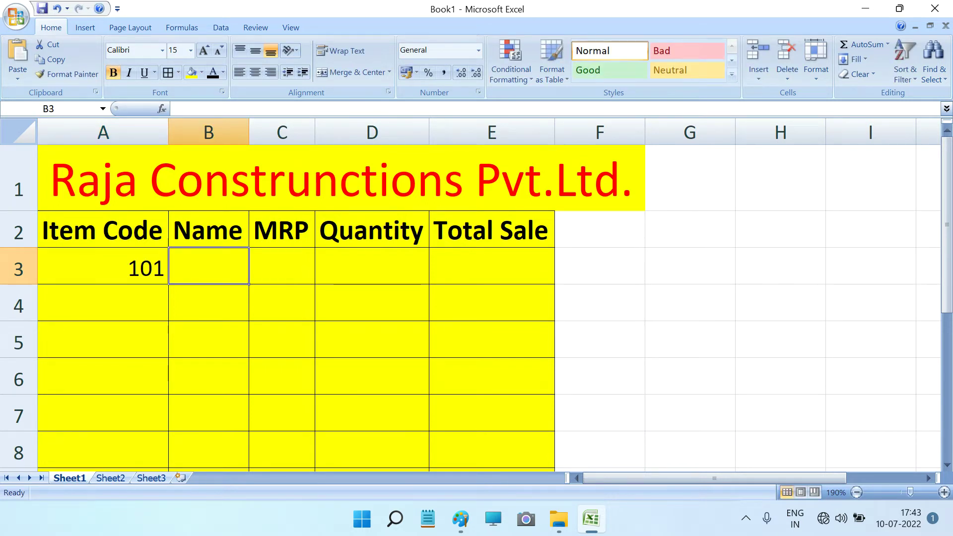
{"action": "type", "text": "Mouse"}
{"action": "key", "text": "BackSpace"}
{"action": "key", "text": "BackSpace"}
{"action": "key", "text": "BackSpace"}
{"action": "key", "text": "BackSpace"}
{"action": "key", "text": "BackSpace"}
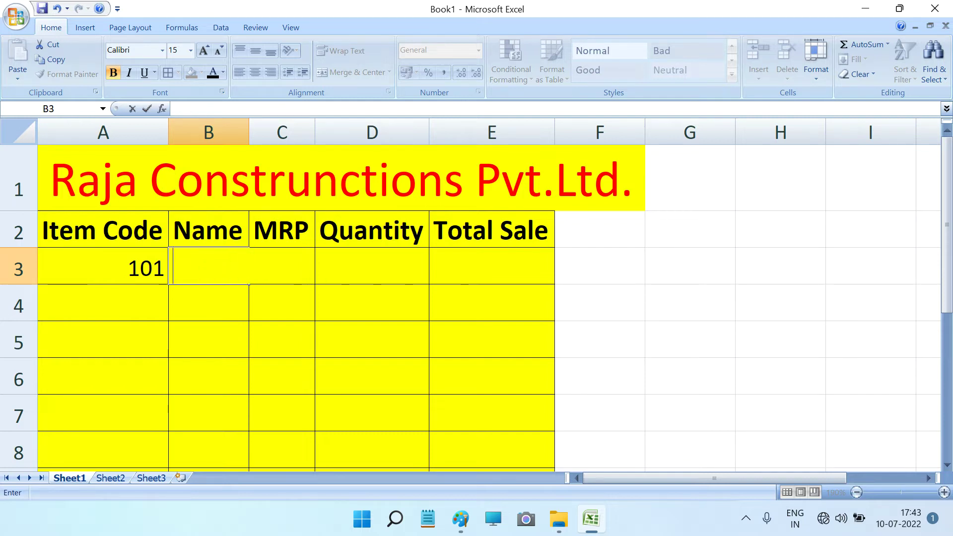
Step: Format the table's data rows as bold 12-point text
{"action": "mouse_move", "coordinate": [103, 266]}
{"action": "left_mouse_down"}
{"action": "mouse_move", "coordinate": [208, 303]}
{"action": "mouse_move", "coordinate": [372, 340]}
{"action": "mouse_move", "coordinate": [492, 449]}
{"action": "left_mouse_up"}
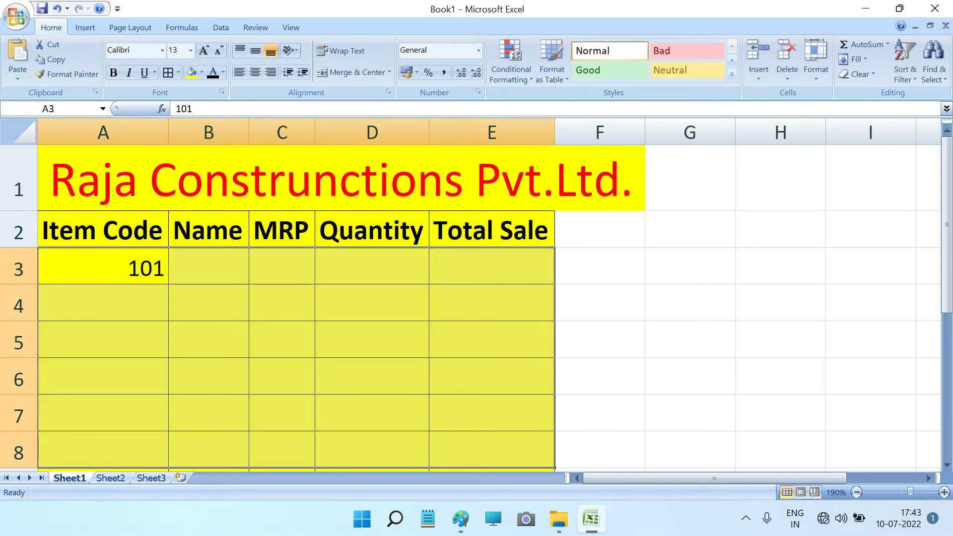
{"action": "key", "text": "ctrl+b"}
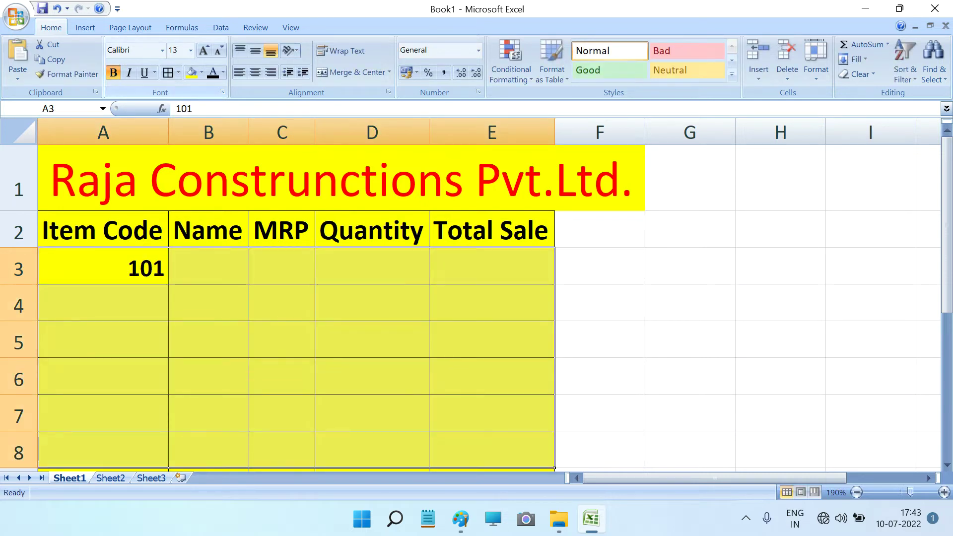
{"action": "left_click", "coordinate": [178, 50]}
{"action": "type", "text": "12"}
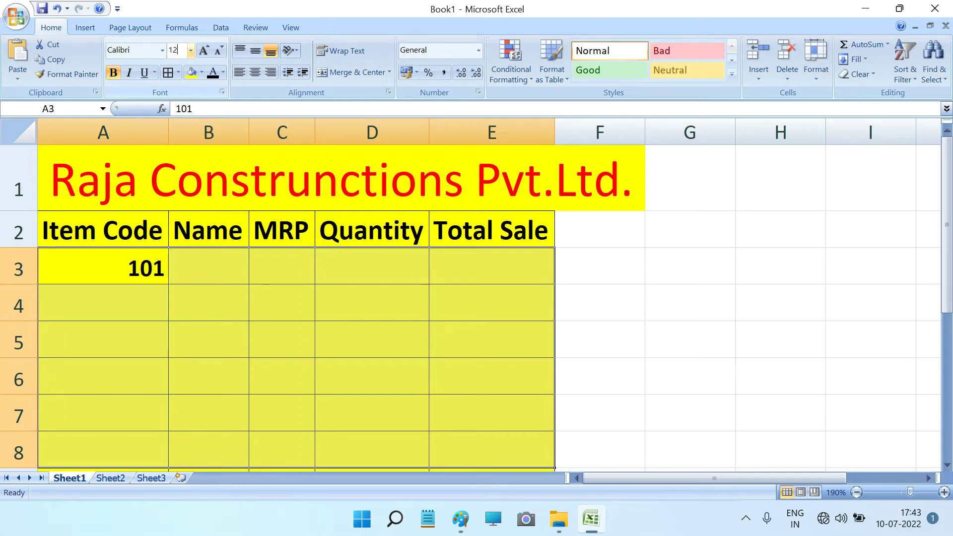
{"action": "key", "text": "Return"}
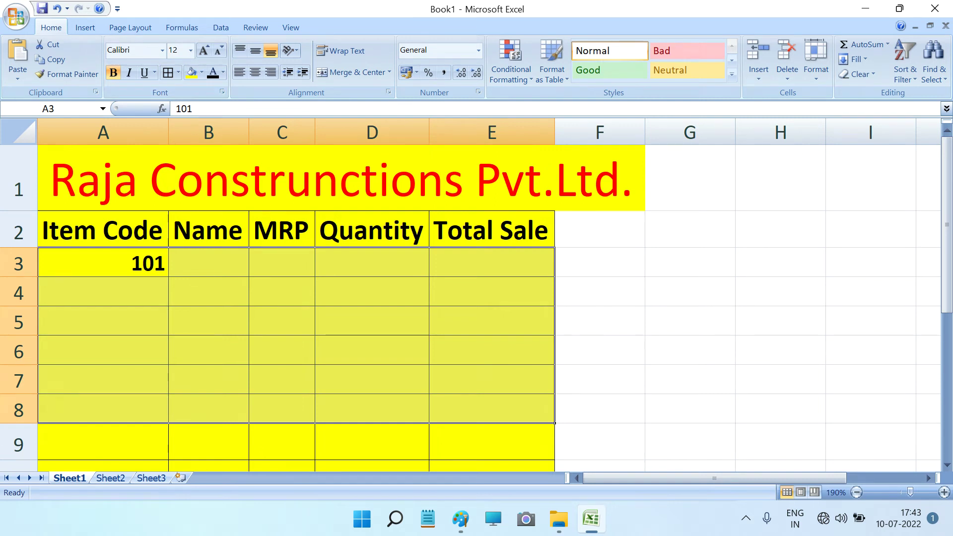
{"action": "left_click", "coordinate": [208, 262]}
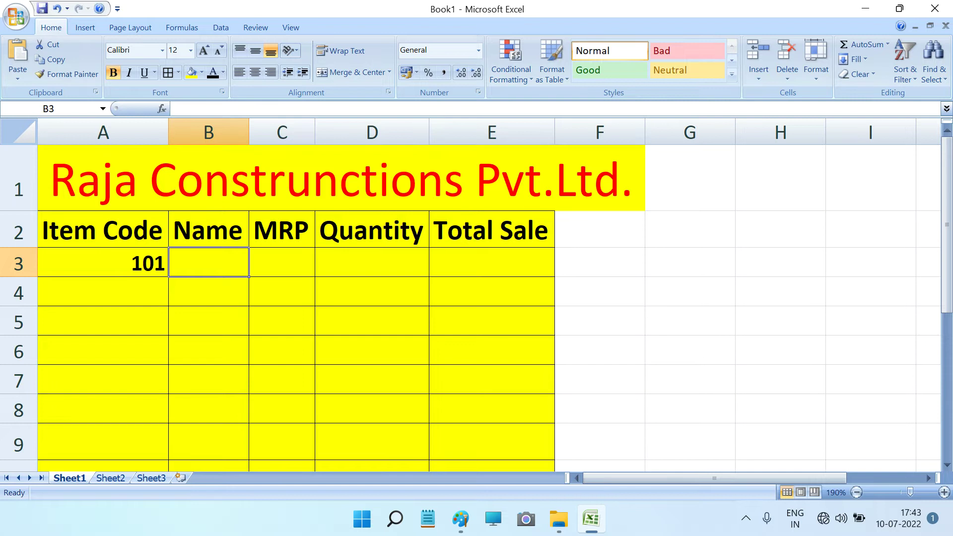
Step: Fill row 3 with Mouse, 230, 10 and Total Sale formula =C3*D3, giving 2300
{"action": "type", "text": "Mouse"}
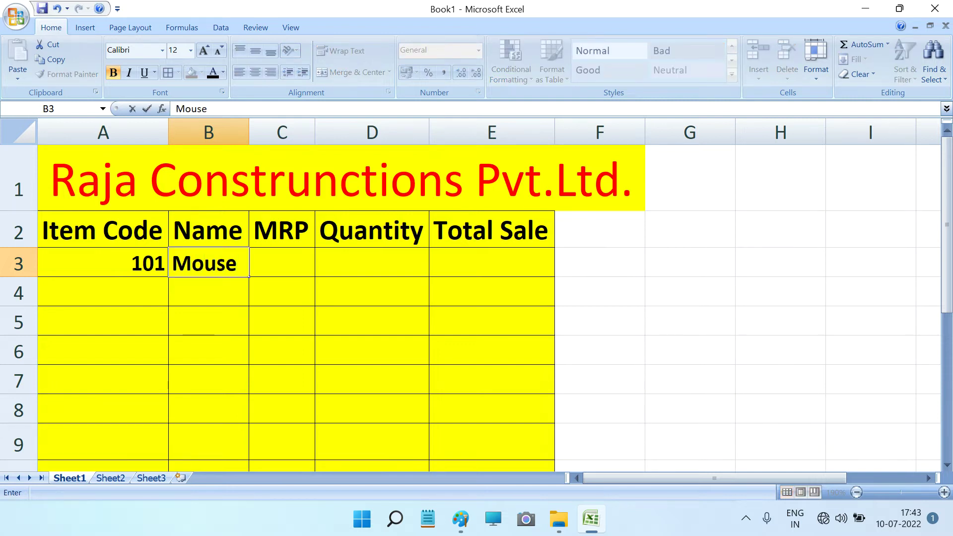
{"action": "key", "text": "Tab"}
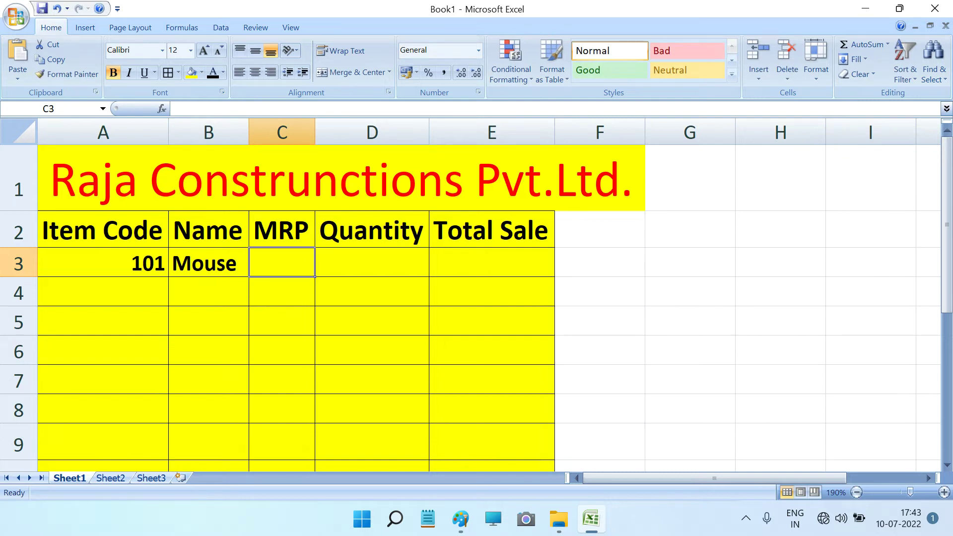
{"action": "type", "text": "23"}
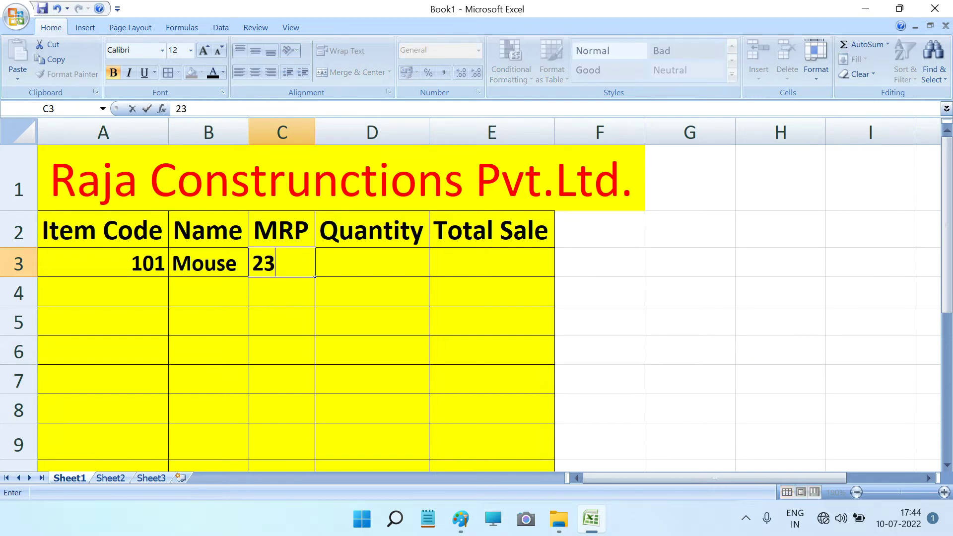
{"action": "type", "text": "0"}
{"action": "key", "text": "Tab"}
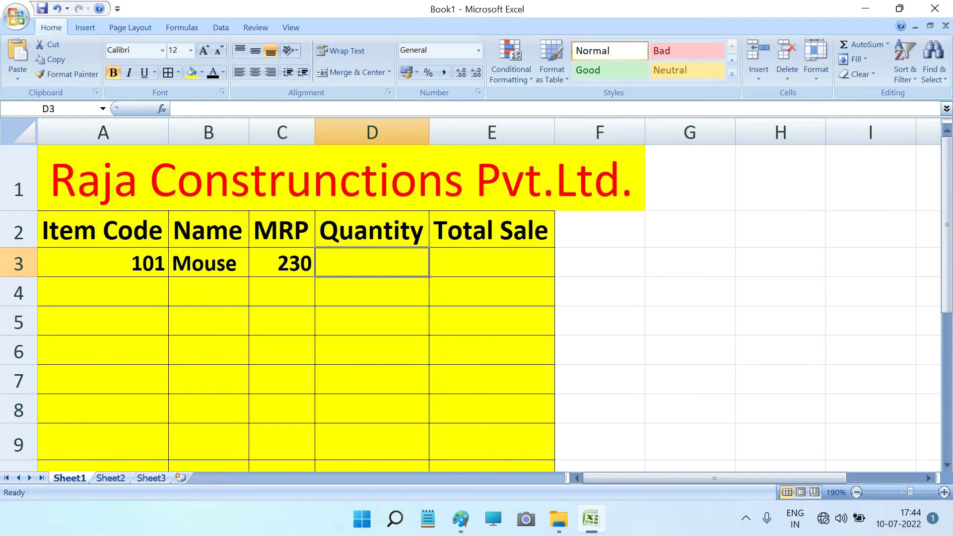
{"action": "type", "text": "10"}
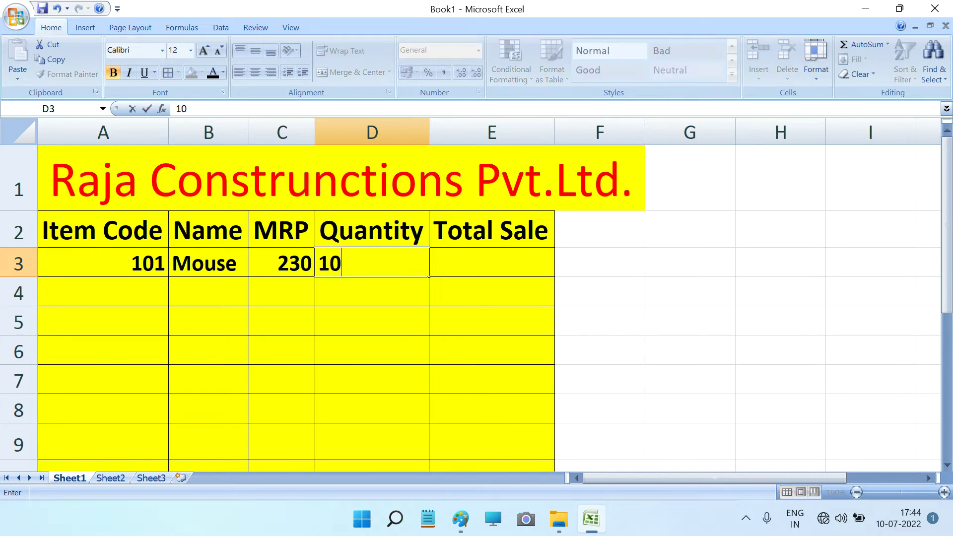
{"action": "key", "text": "Tab"}
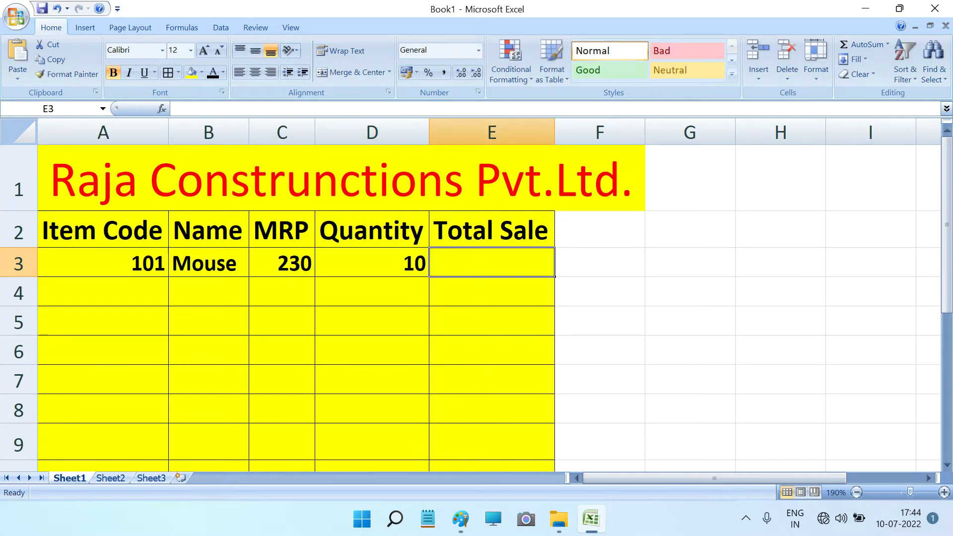
{"action": "type", "text": "="}
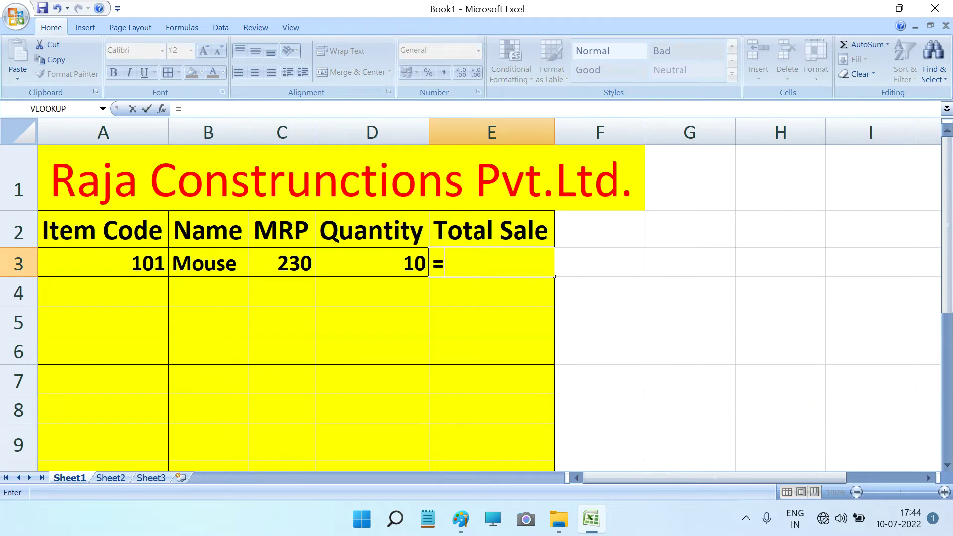
{"action": "type", "text": "C"}
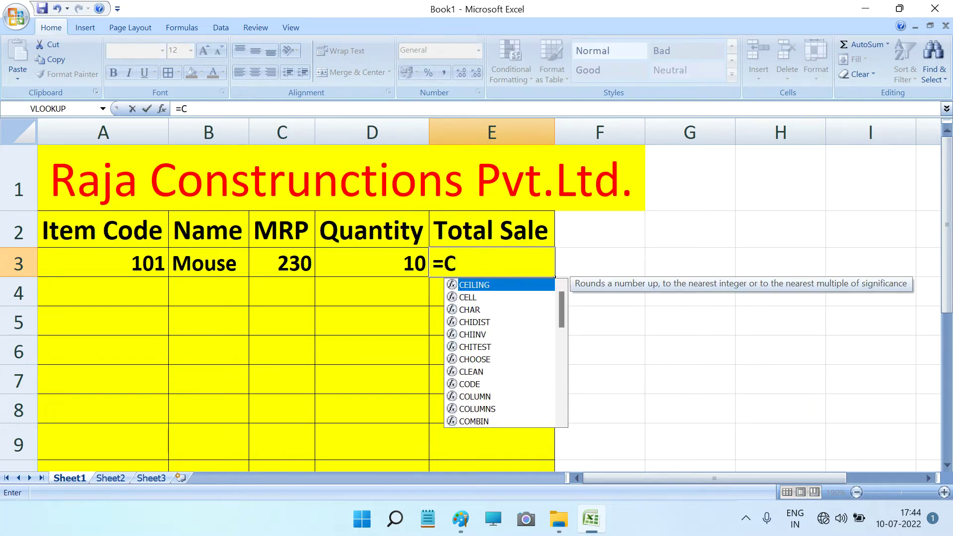
{"action": "type", "text": "3*D"}
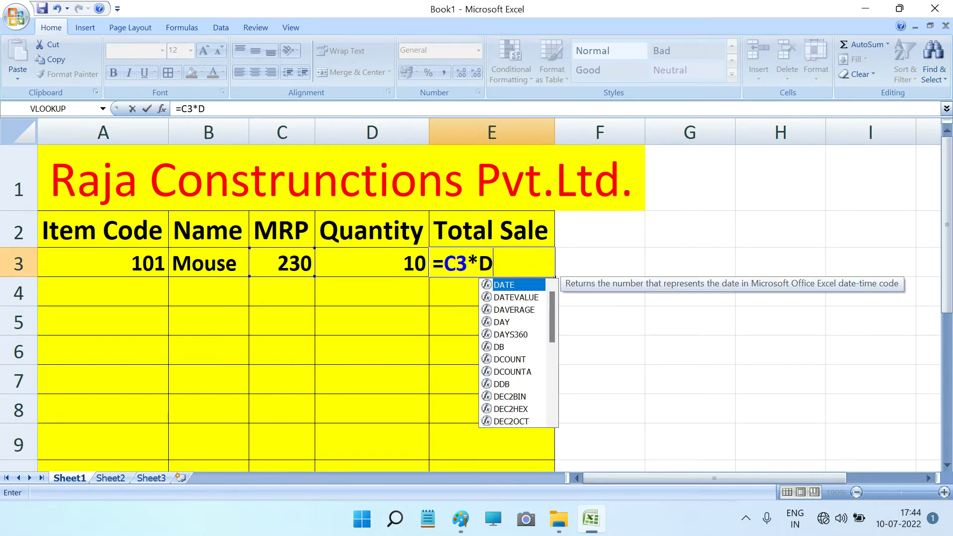
{"action": "type", "text": "3"}
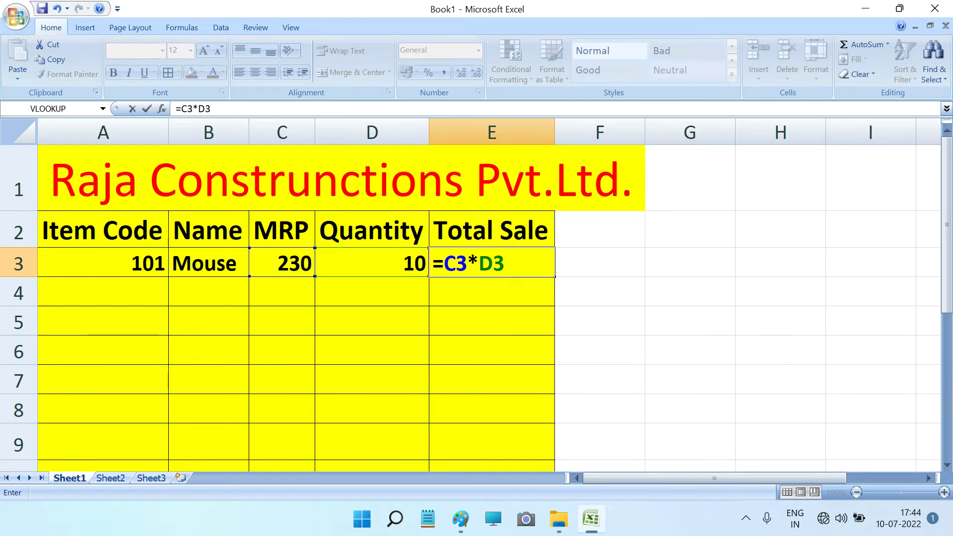
{"action": "left_click", "coordinate": [208, 291]}
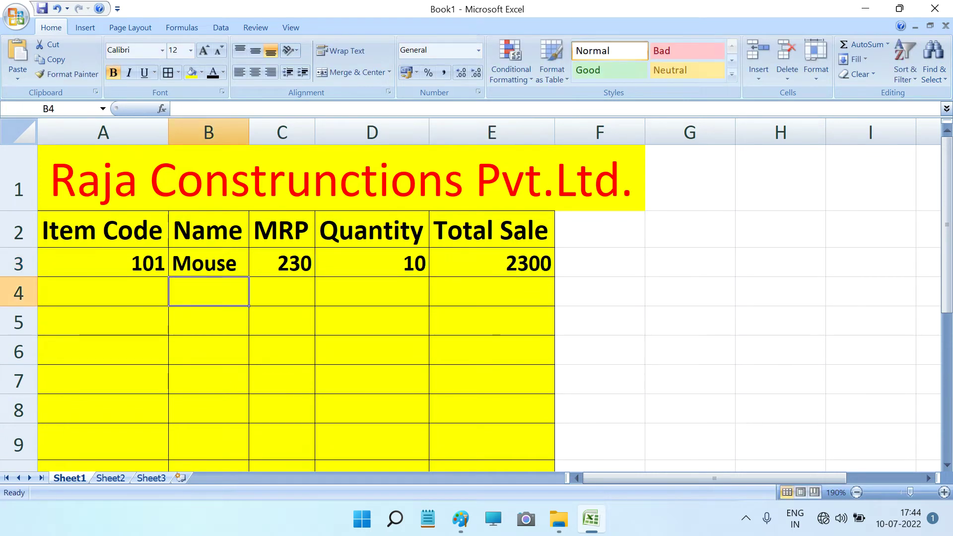
{"action": "left_click", "coordinate": [102, 291]}
Step: Fill row 4 with 102, Monitor, 4500, 12 and =C4*D4, giving 54000
{"action": "type", "text": "1"}
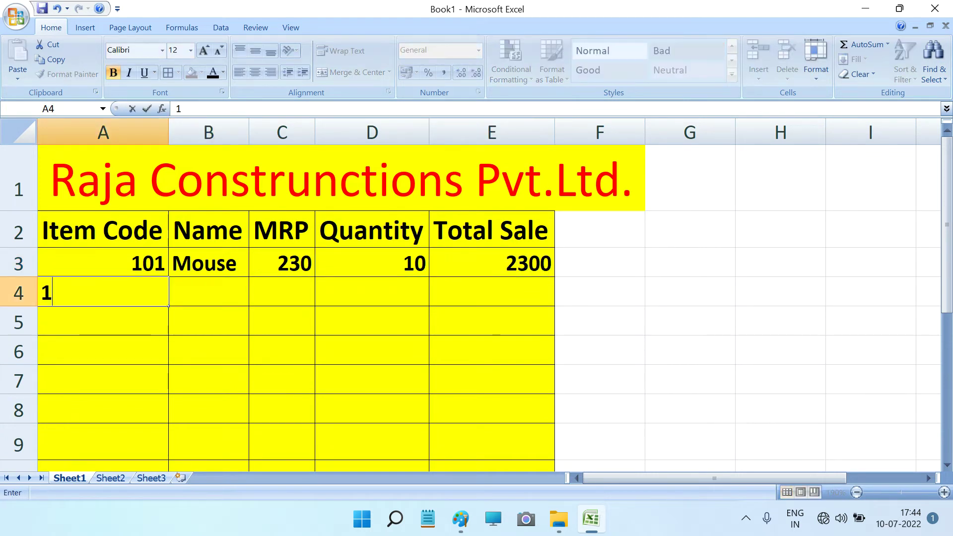
{"action": "type", "text": "02"}
{"action": "key", "text": "Tab"}
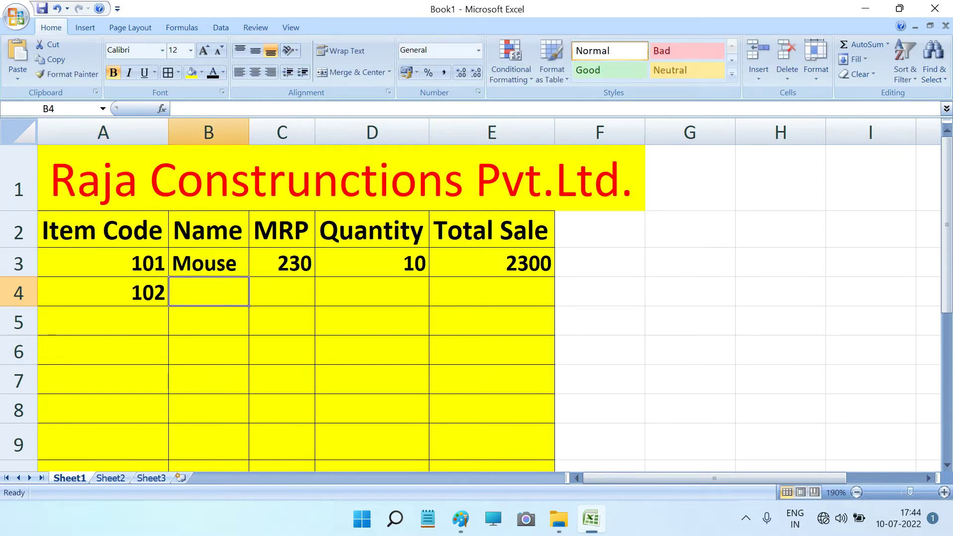
{"action": "type", "text": "Mo"}
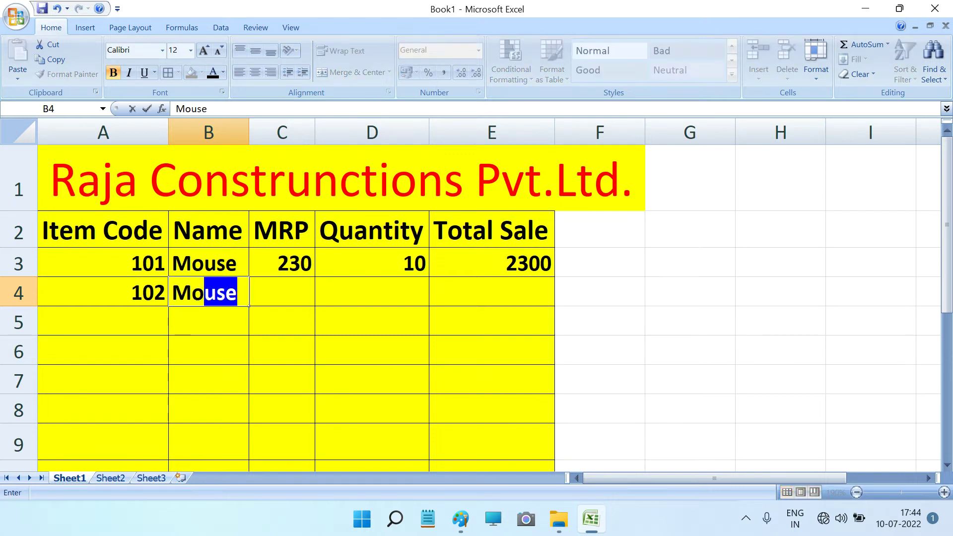
{"action": "type", "text": "nitor"}
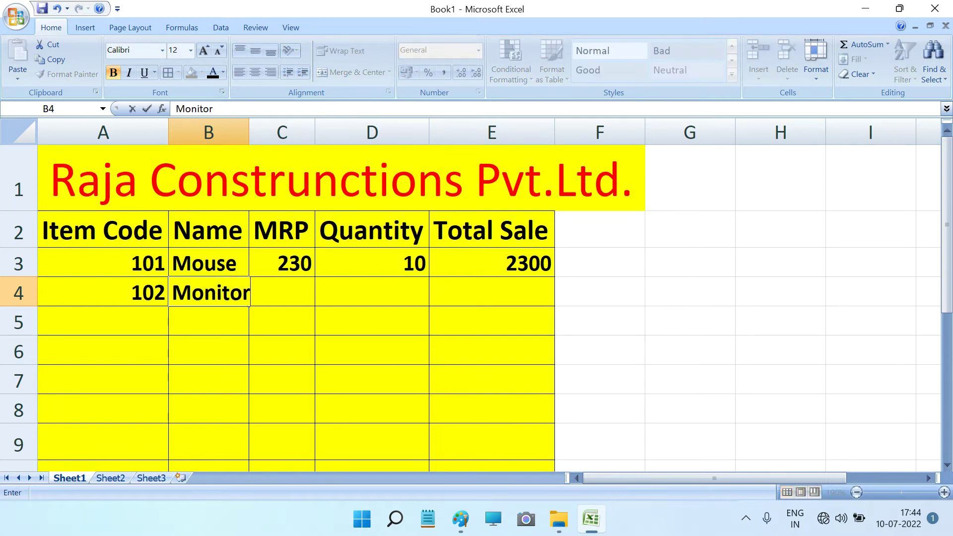
{"action": "key", "text": "Tab"}
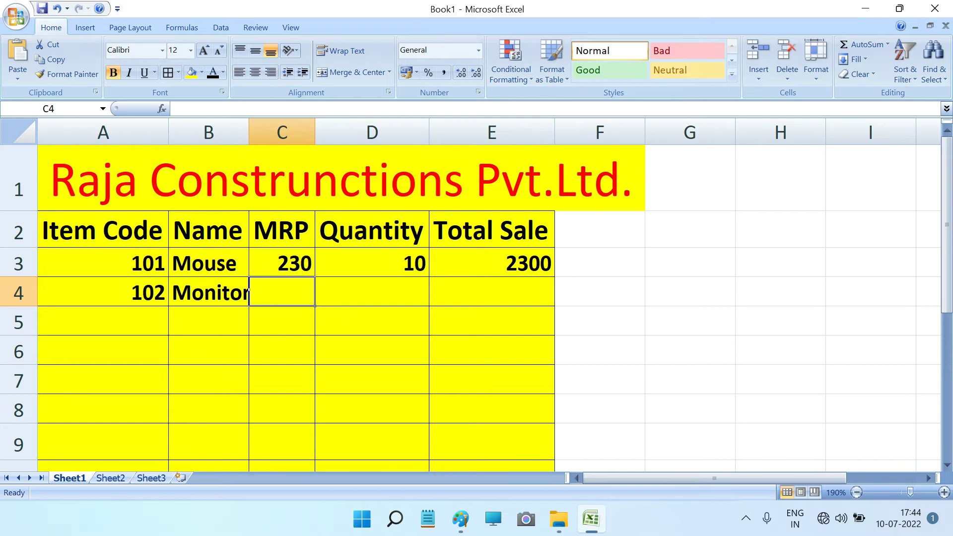
{"action": "type", "text": "4500"}
{"action": "key", "text": "Tab"}
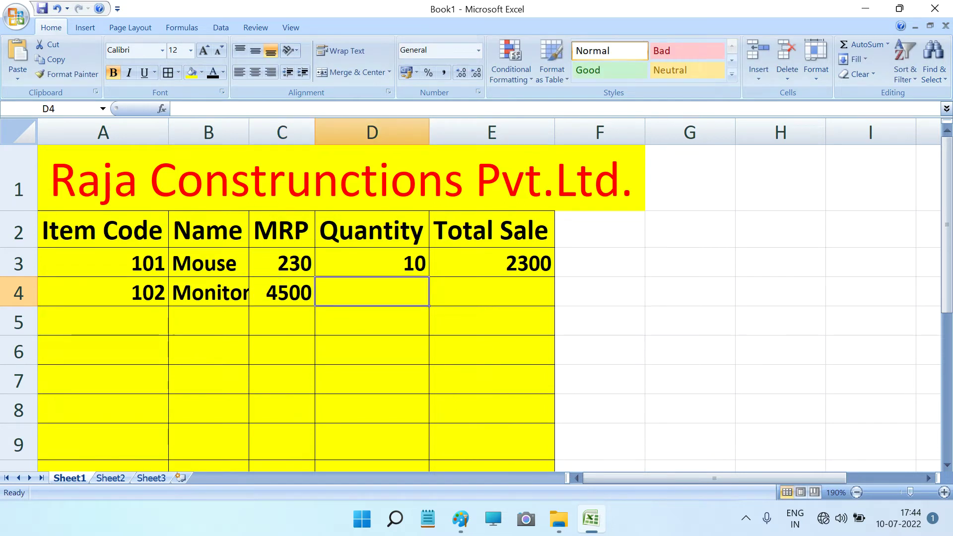
{"action": "type", "text": "12"}
{"action": "key", "text": "Tab"}
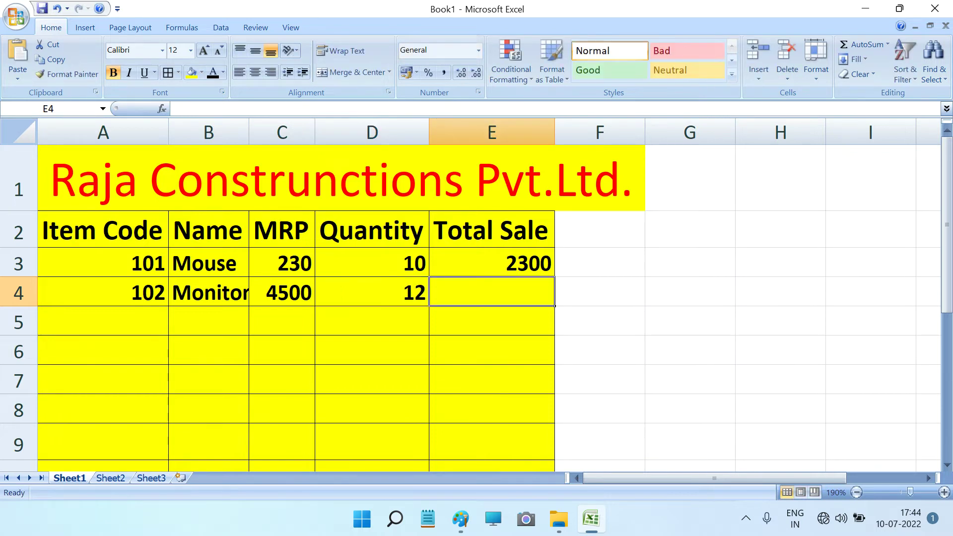
{"action": "type", "text": "="}
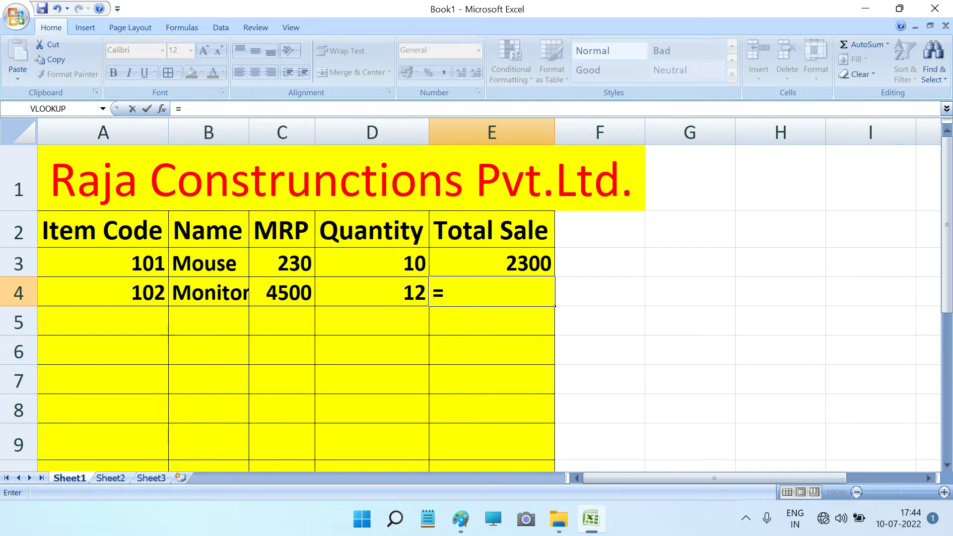
{"action": "type", "text": "c"}
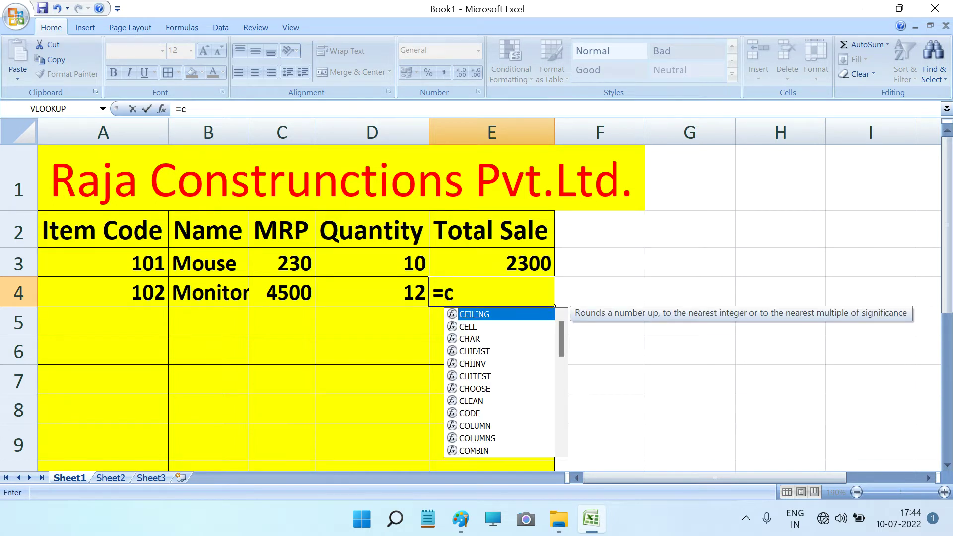
{"action": "type", "text": "4*"}
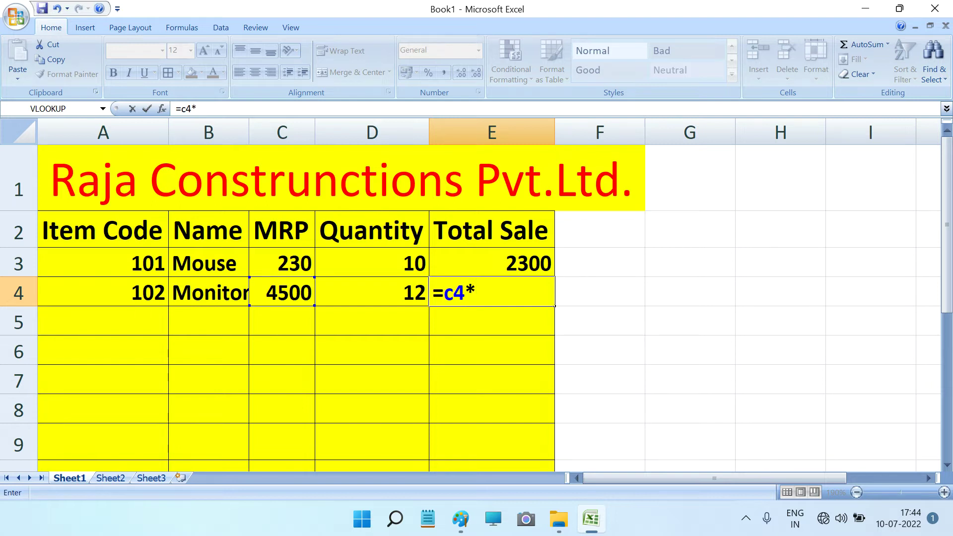
{"action": "type", "text": "d4"}
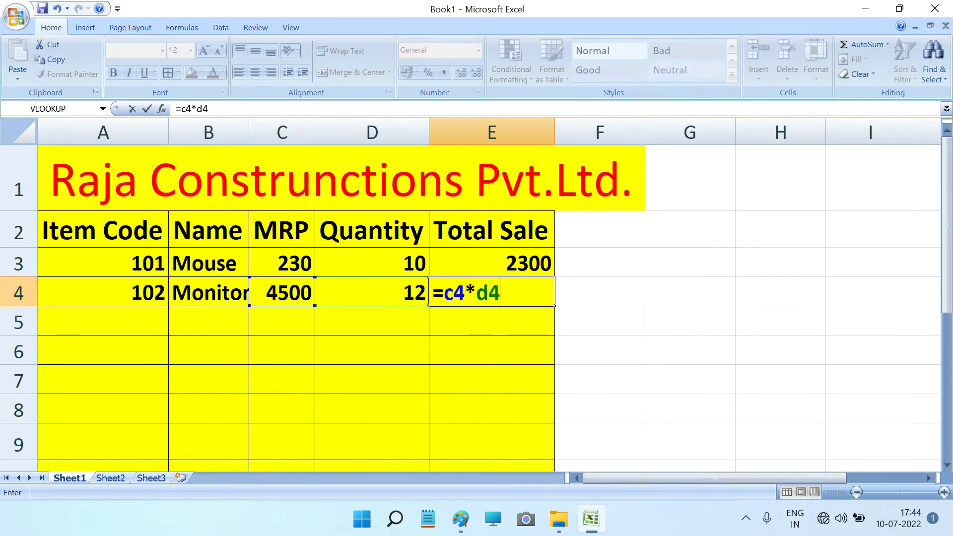
{"action": "key", "text": "Return"}
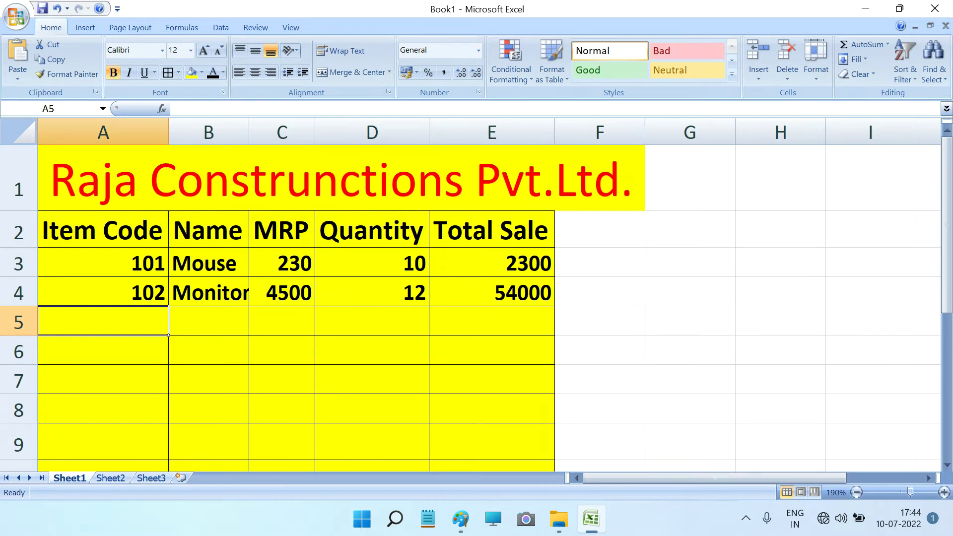
{"action": "type", "text": "103"}
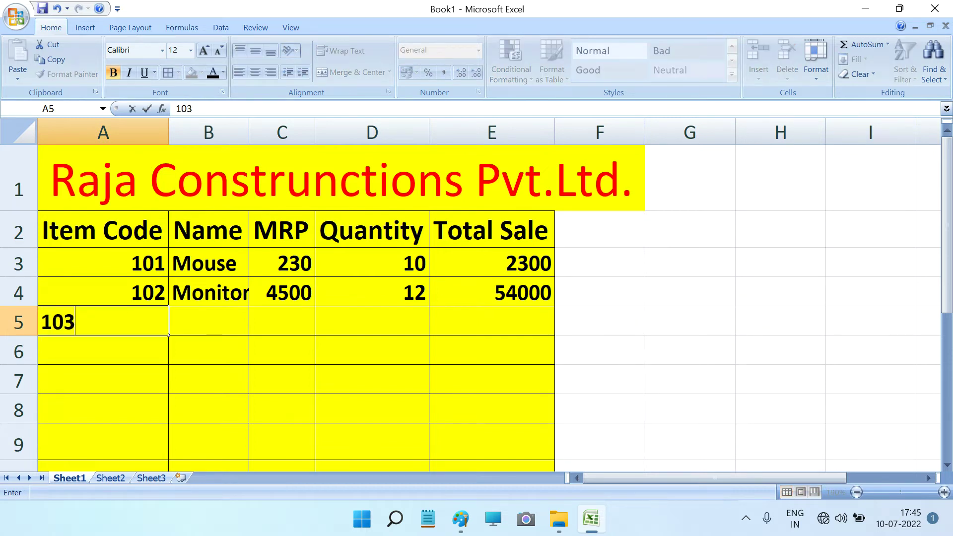
Step: Complete row 5 as 103, CPU, 3400, 5 with =C5*D5 in E5
{"action": "key", "text": "Tab"}
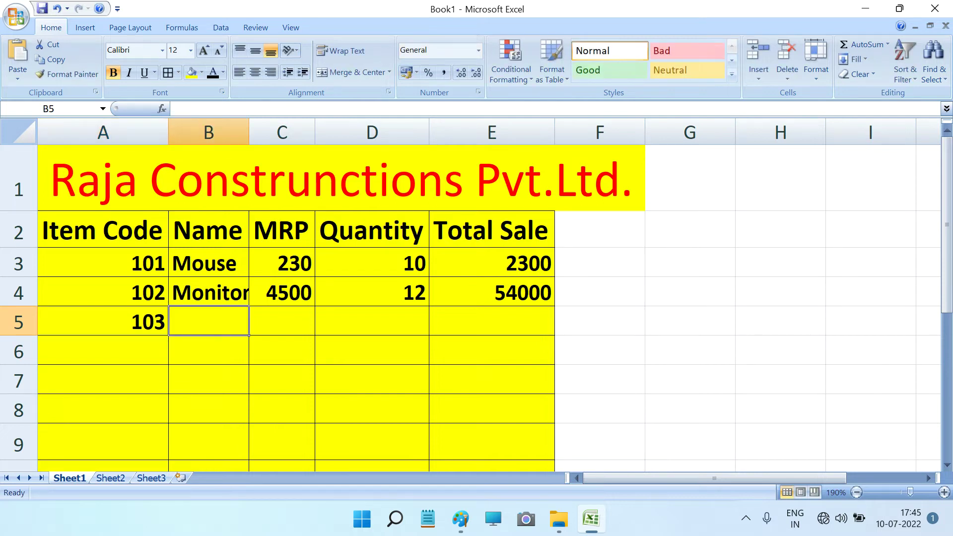
{"action": "type", "text": "CPU"}
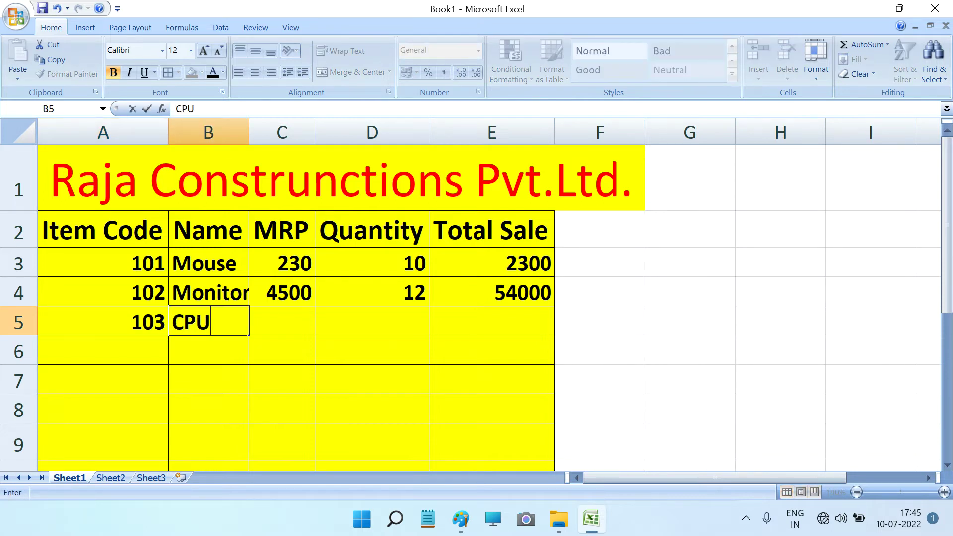
{"action": "key", "text": "Tab"}
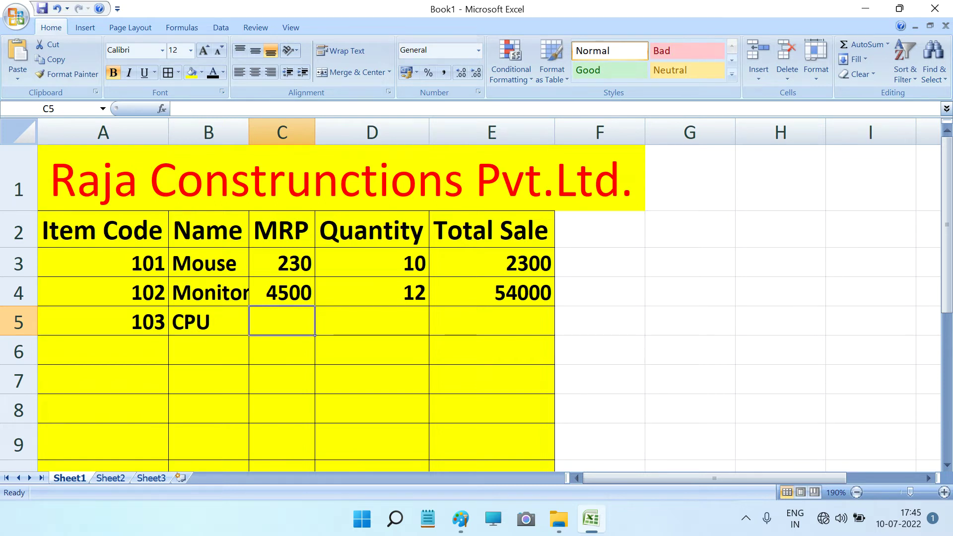
{"action": "type", "text": "3400"}
{"action": "key", "text": "Tab"}
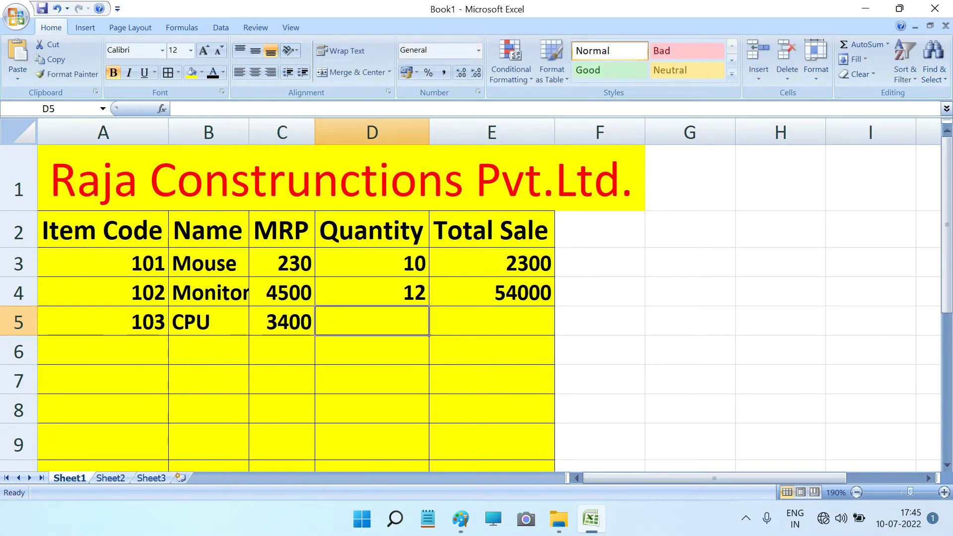
{"action": "type", "text": "5"}
{"action": "key", "text": "Tab"}
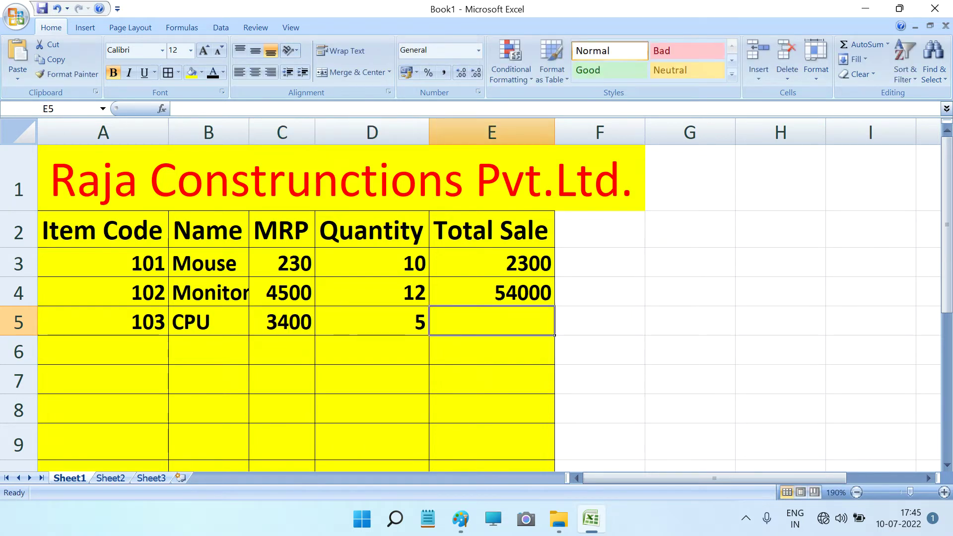
{"action": "type", "text": "="}
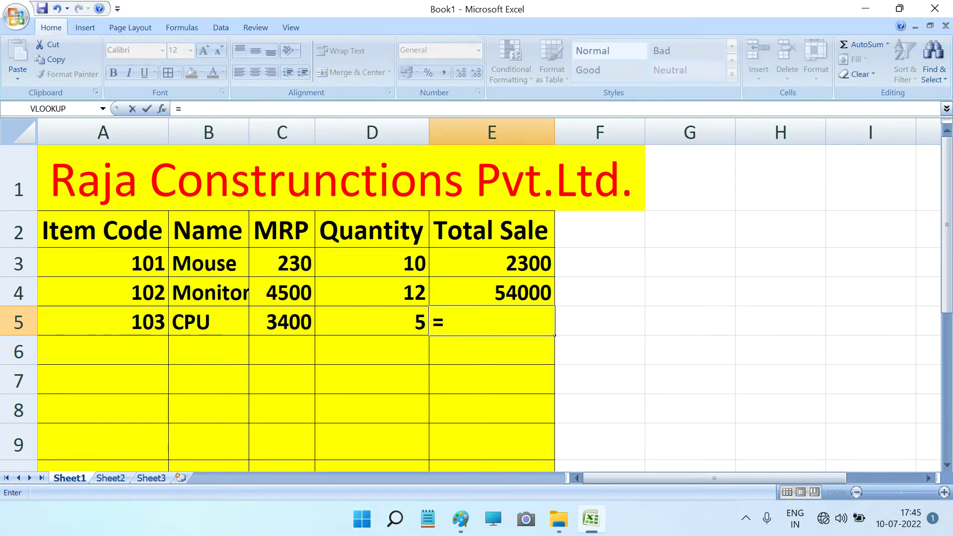
{"action": "type", "text": "C"}
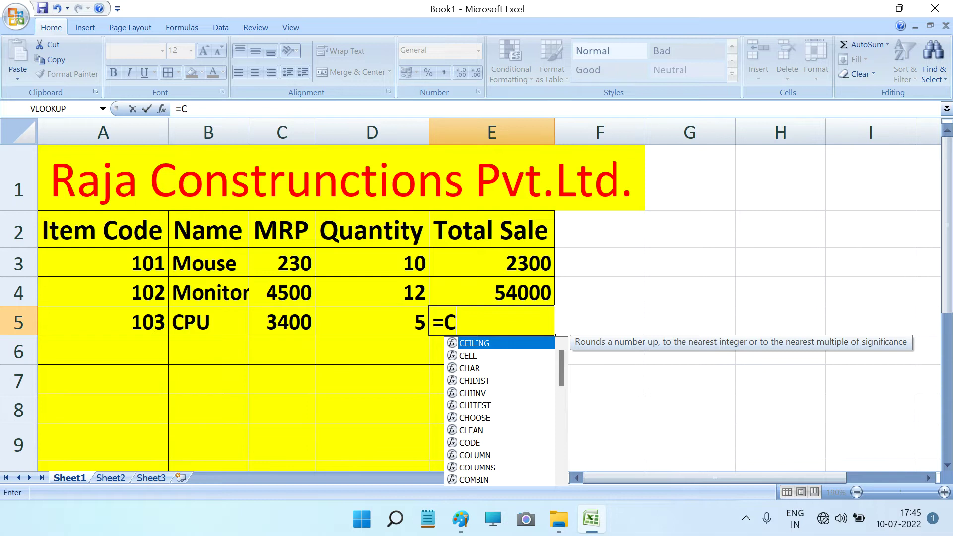
{"action": "type", "text": "5"}
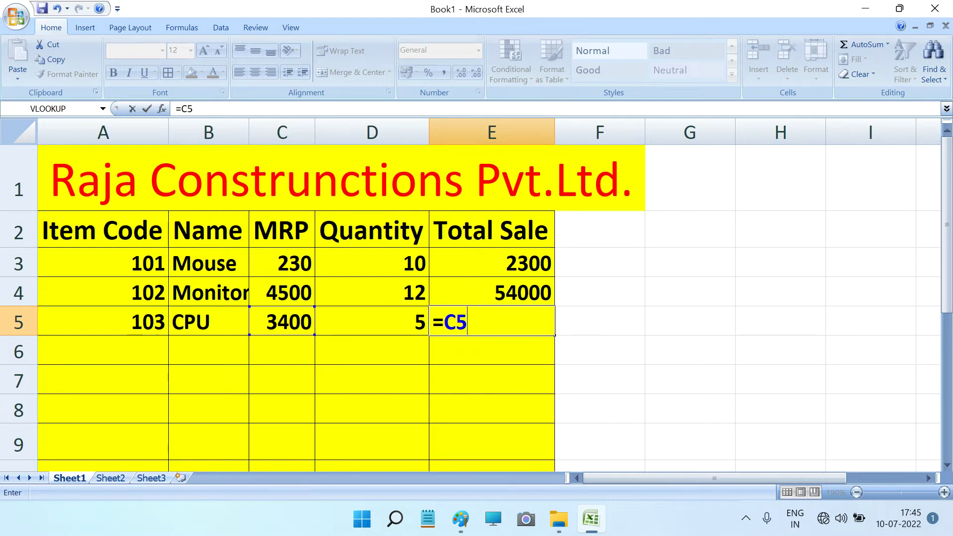
{"action": "type", "text": "*"}
{"action": "type", "text": "D5"}
{"action": "key", "text": "Return"}
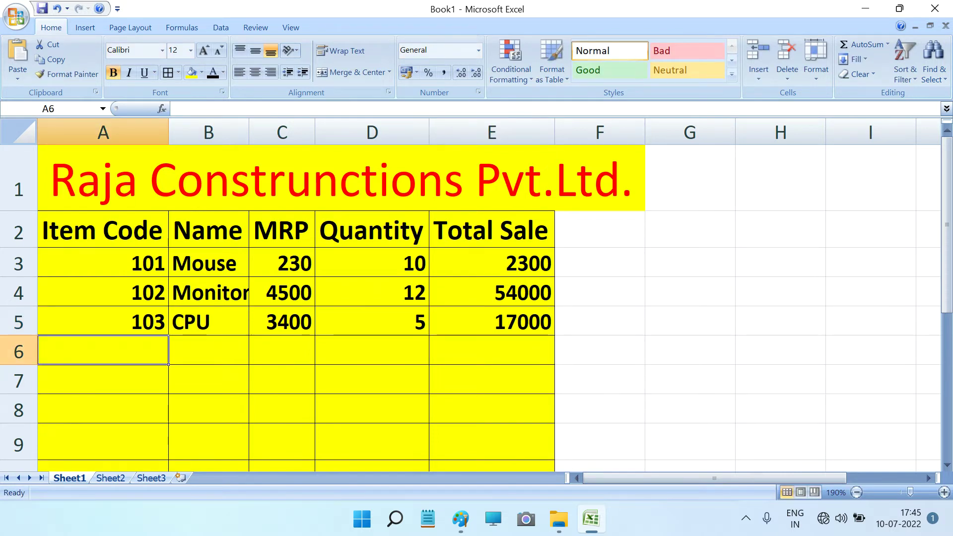
Step: Enter item code 104 and the name Smart Phone in row 6
{"action": "type", "text": "104"}
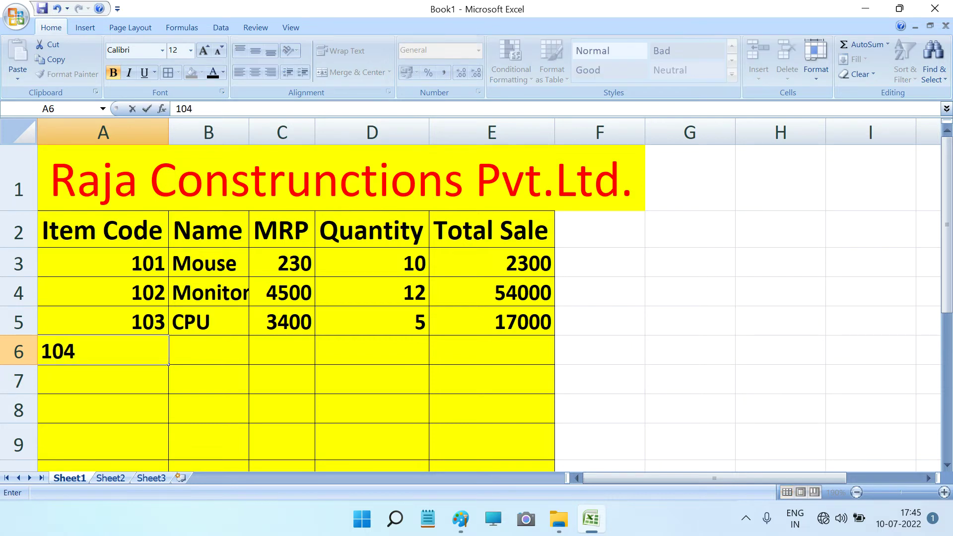
{"action": "key", "text": "Tab"}
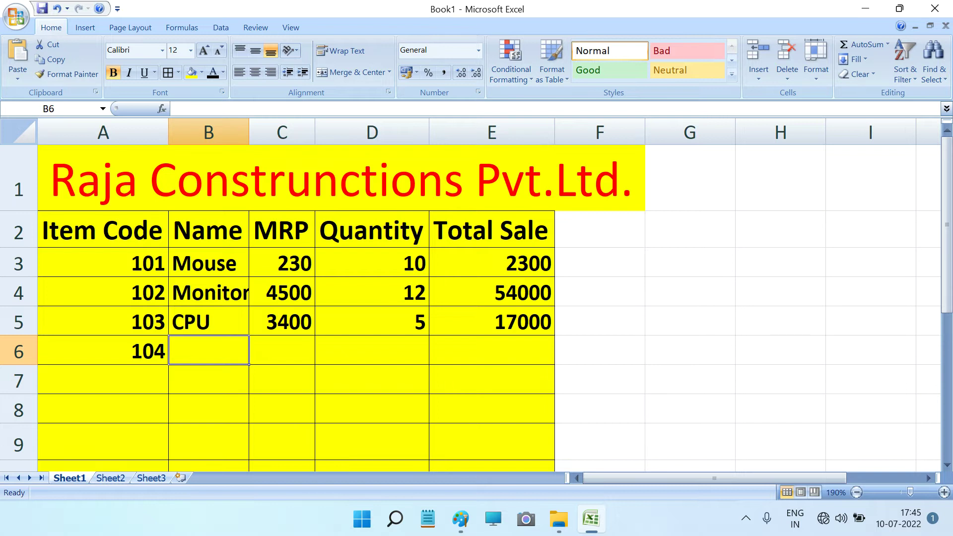
{"action": "type", "text": "Sma"}
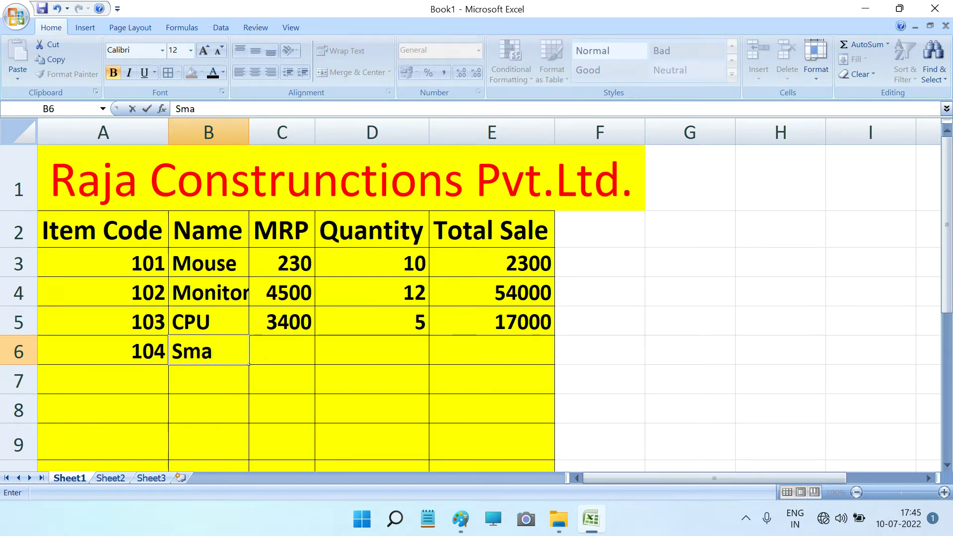
{"action": "type", "text": "rt"}
{"action": "type", "text": " Phone"}
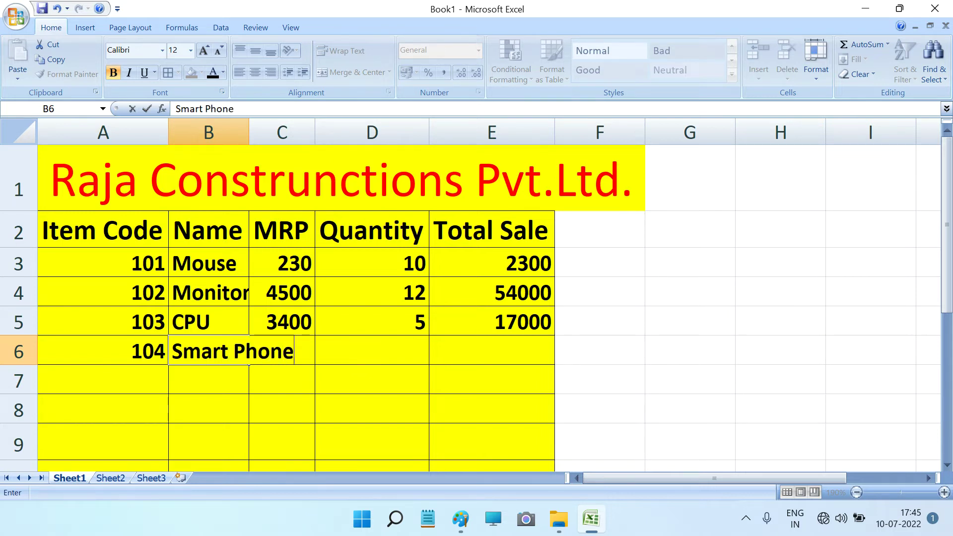
{"action": "key", "text": "Tab"}
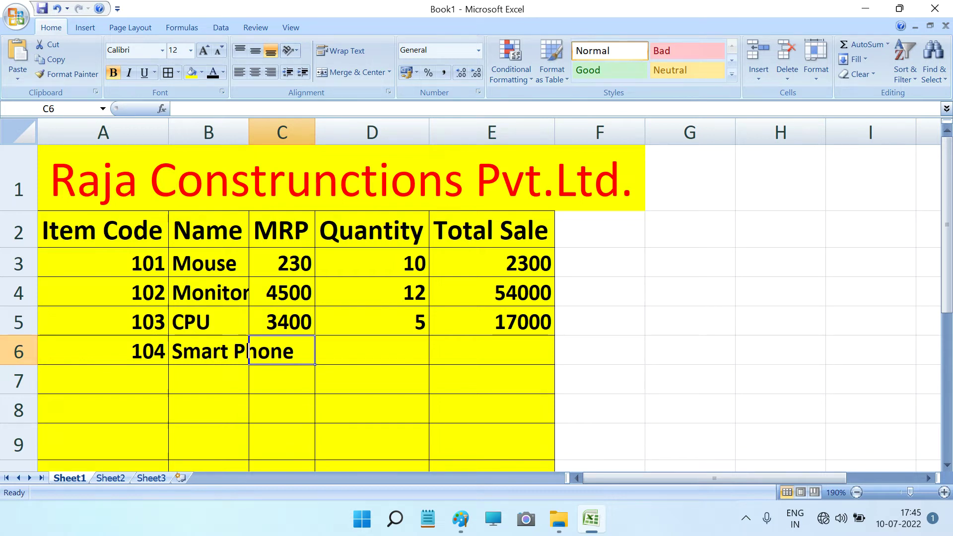
{"action": "key", "text": "ctrl+Home"}
{"action": "key", "text": "shift+Down"}
{"action": "key", "text": "shift+Down"}
{"action": "key", "text": "shift+Down"}
{"action": "key", "text": "shift+Down"}
{"action": "key", "text": "shift+Down"}
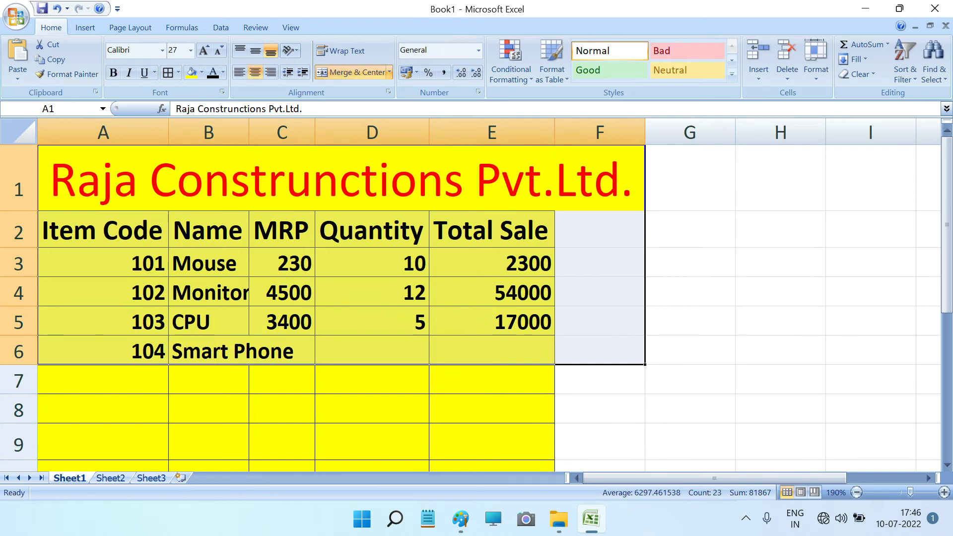
Step: Auto-fit the widths of table columns A–E so Smart Phone fits in column B
{"action": "left_click", "coordinate": [208, 379]}
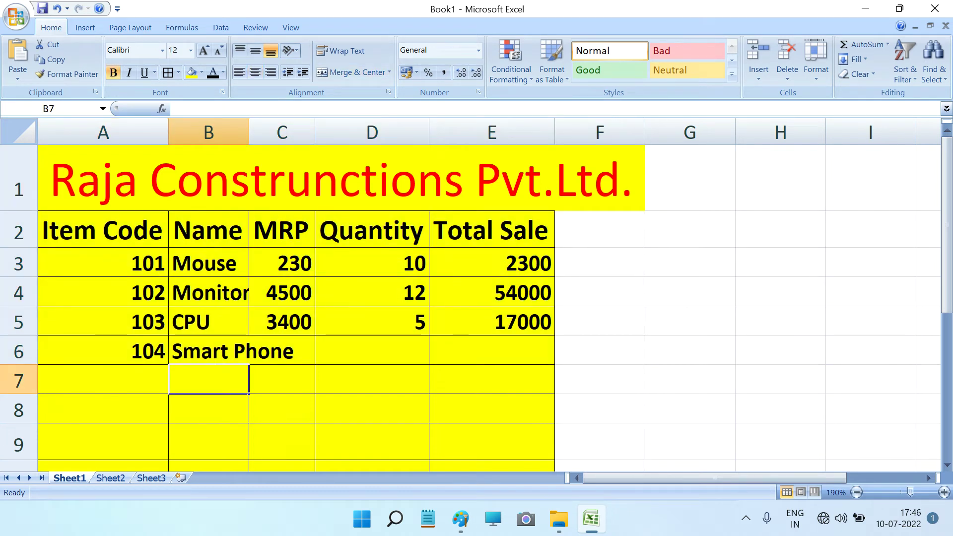
{"action": "left_click", "coordinate": [102, 229]}
{"action": "key", "text": "shift+Down"}
{"action": "mouse_move", "coordinate": [298, 323]}
{"action": "left_mouse_down"}
{"action": "mouse_move", "coordinate": [377, 350]}
{"action": "mouse_move", "coordinate": [496, 350]}
{"action": "mouse_move", "coordinate": [496, 408]}
{"action": "left_mouse_up"}
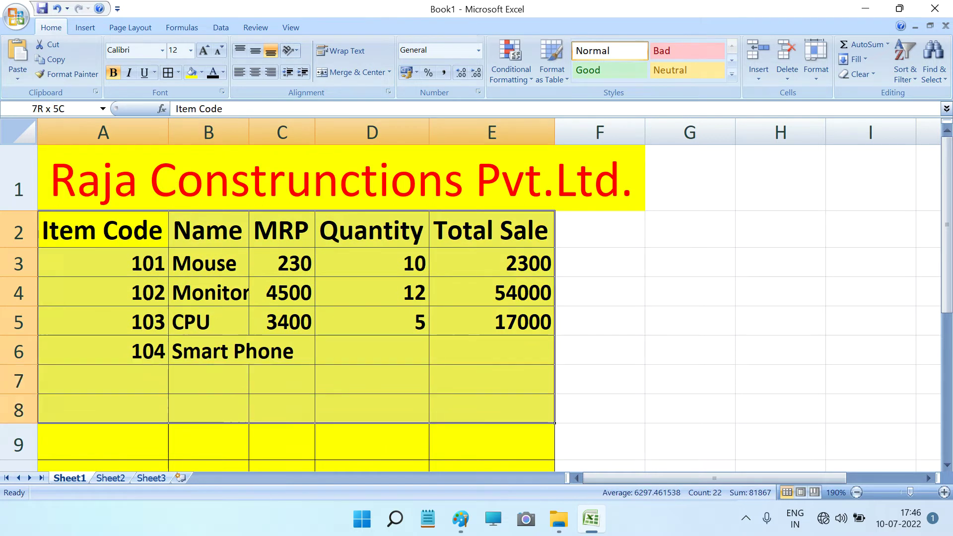
{"action": "left_click", "coordinate": [816, 62]}
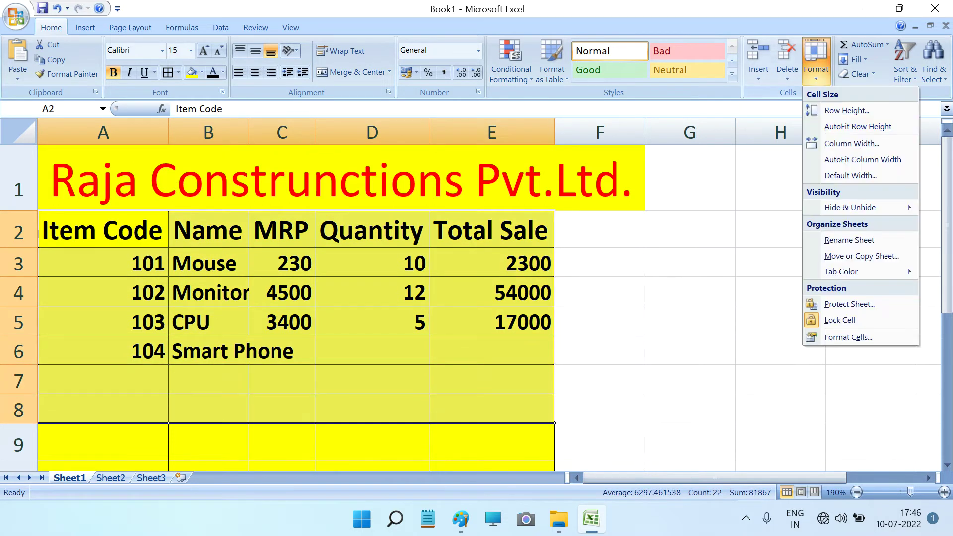
{"action": "left_click", "coordinate": [862, 159]}
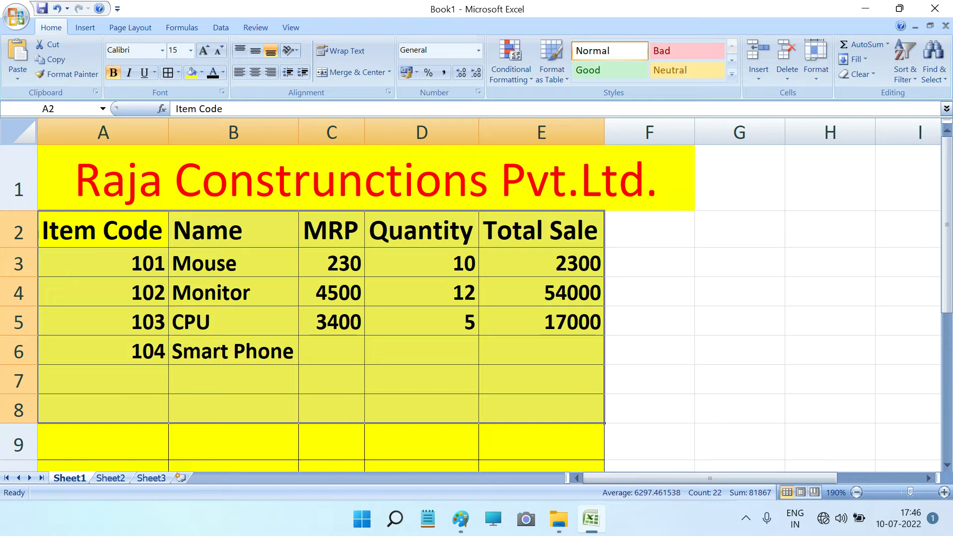
{"action": "left_click", "coordinate": [650, 350]}
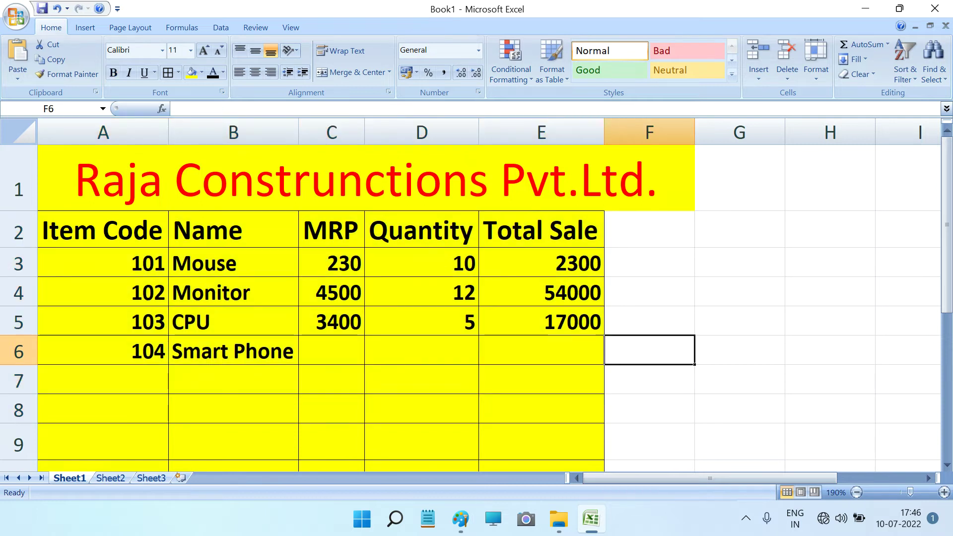
{"action": "left_click", "coordinate": [332, 350]}
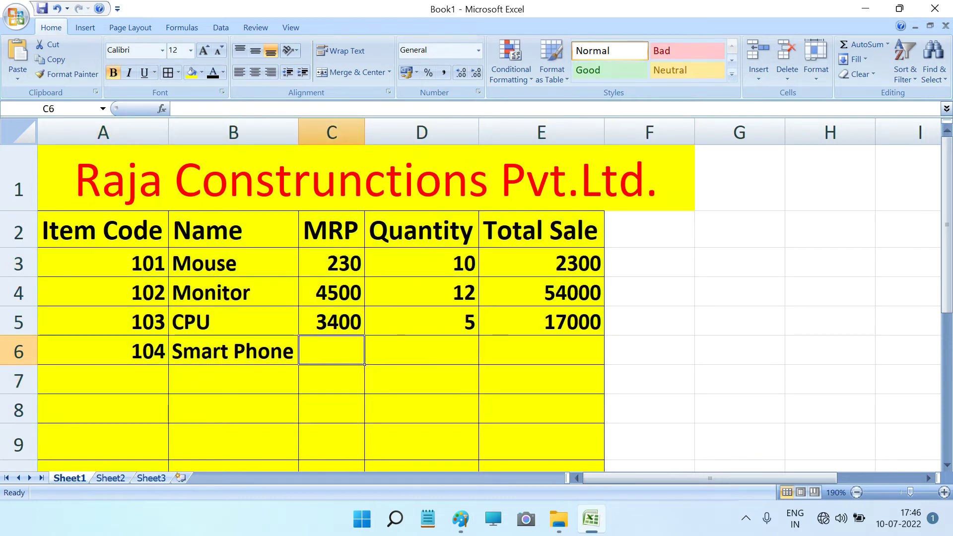
Step: Enter Smart Phone's MRP 23000, quantity 10 and a Total Sale formula in E6
{"action": "type", "text": "23000"}
{"action": "key", "text": "Tab"}
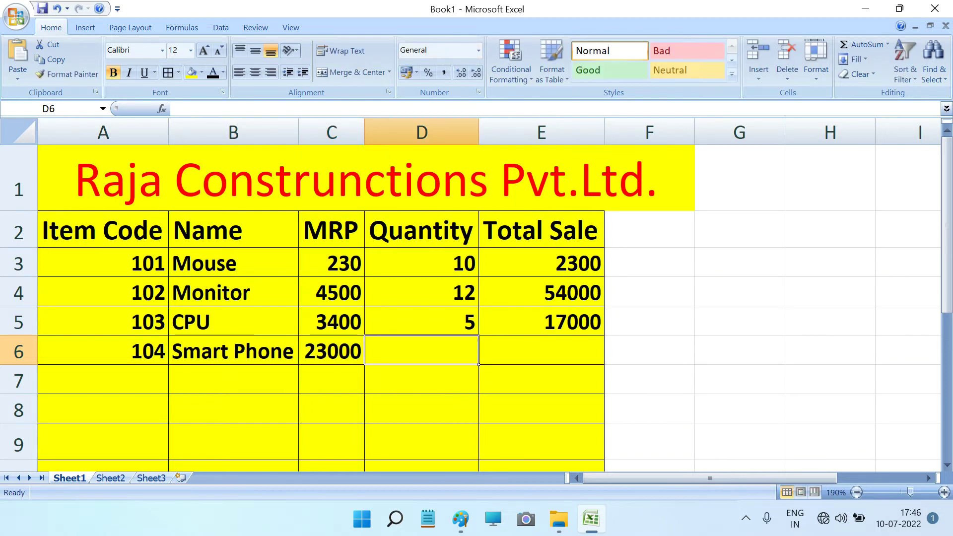
{"action": "type", "text": "10"}
{"action": "key", "text": "Tab"}
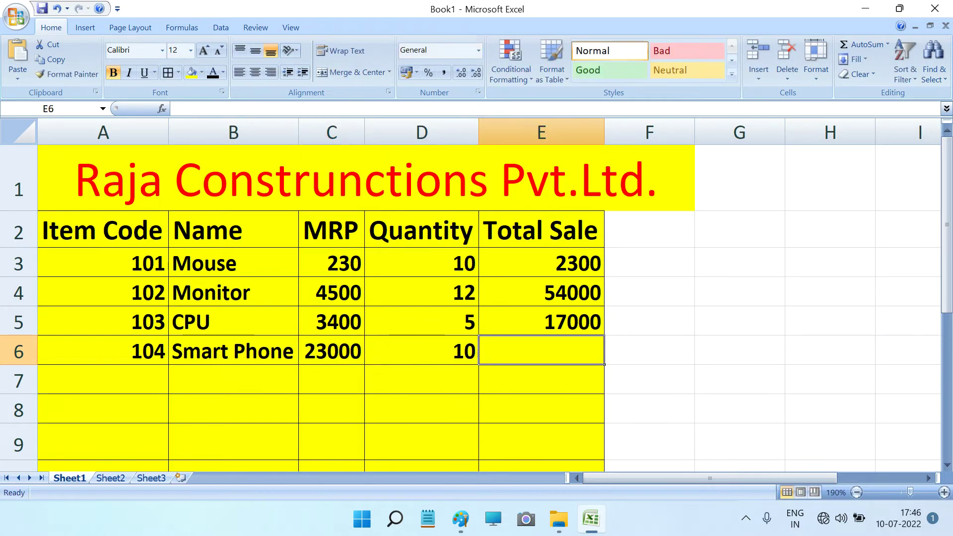
{"action": "type", "text": "="}
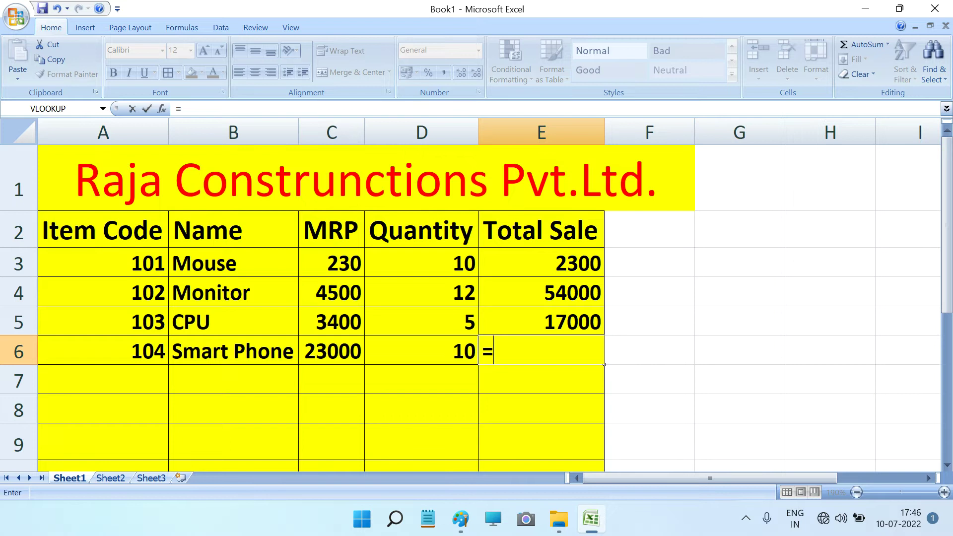
{"action": "type", "text": "c"}
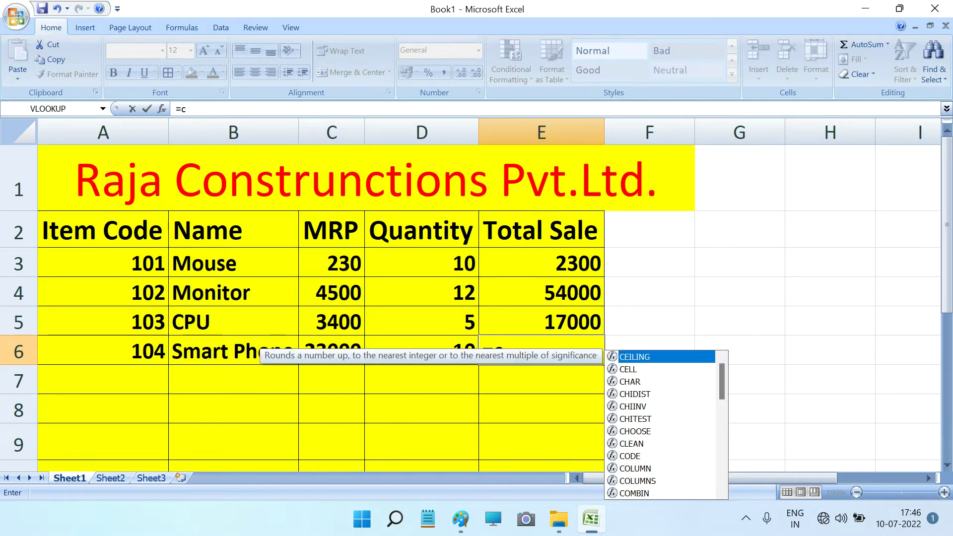
{"action": "type", "text": "6"}
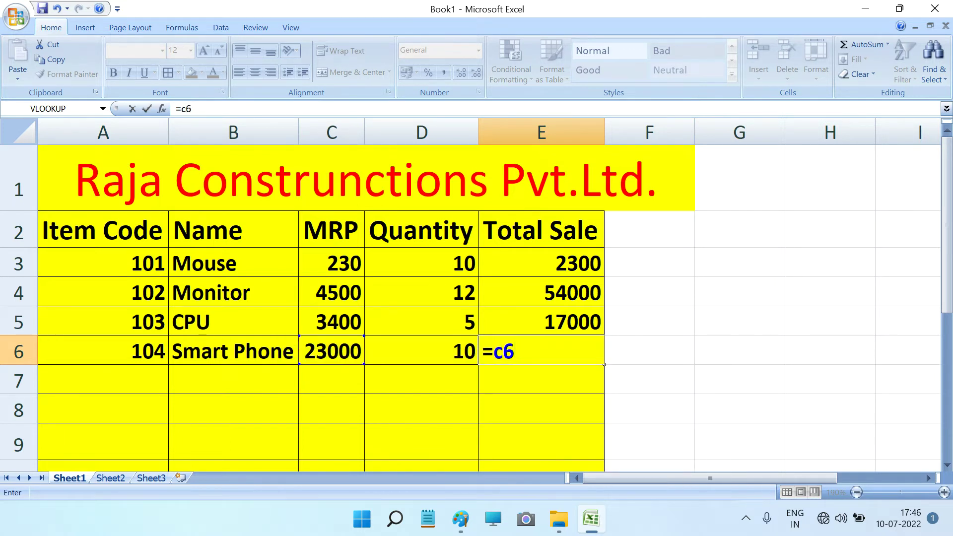
{"action": "type", "text": "*d10"}
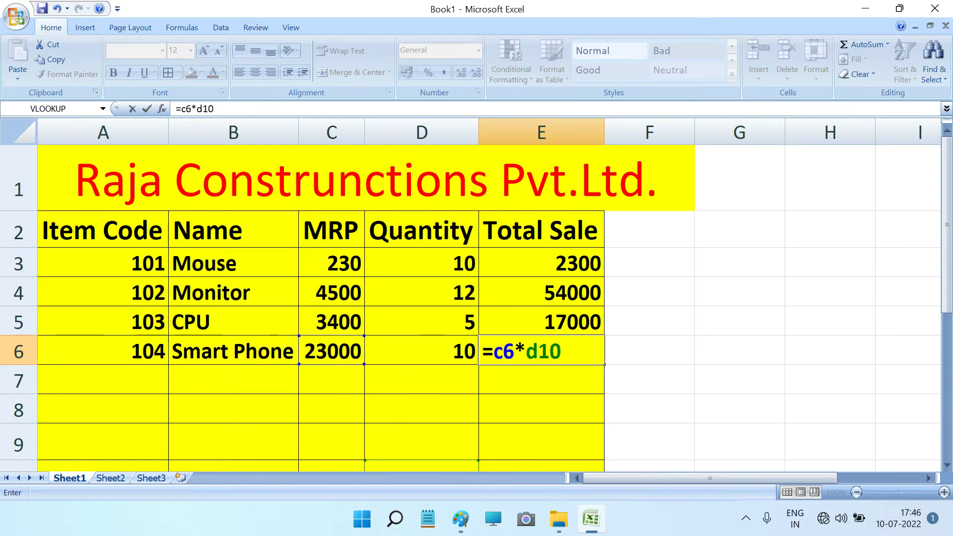
{"action": "left_click", "coordinate": [331, 379]}
Step: Correct E6's formula from =C6*D10 to =C6*D6, showing 230000
{"action": "left_click", "coordinate": [505, 351]}
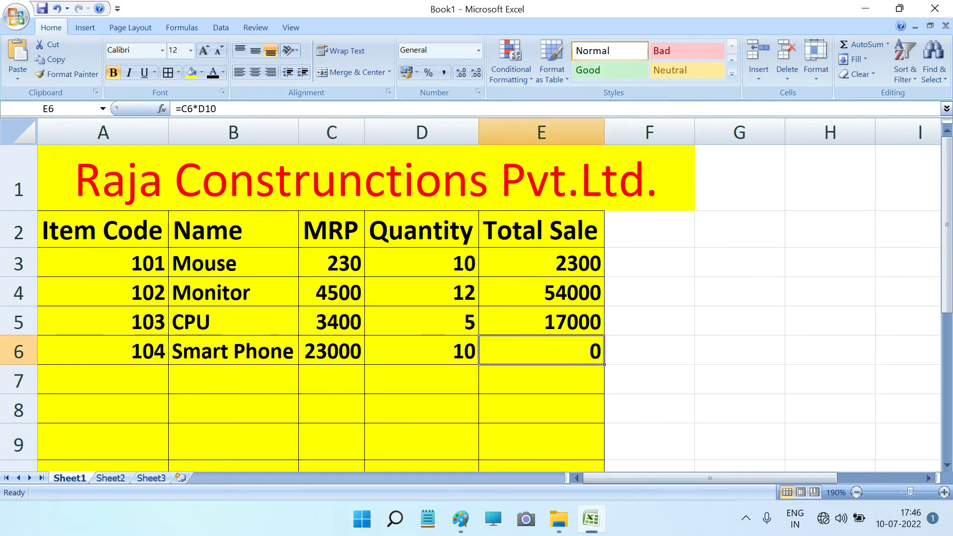
{"action": "double_click", "coordinate": [505, 351]}
{"action": "left_click", "coordinate": [565, 351]}
{"action": "key", "text": "BackSpace"}
{"action": "key", "text": "BackSpace"}
{"action": "type", "text": "6"}
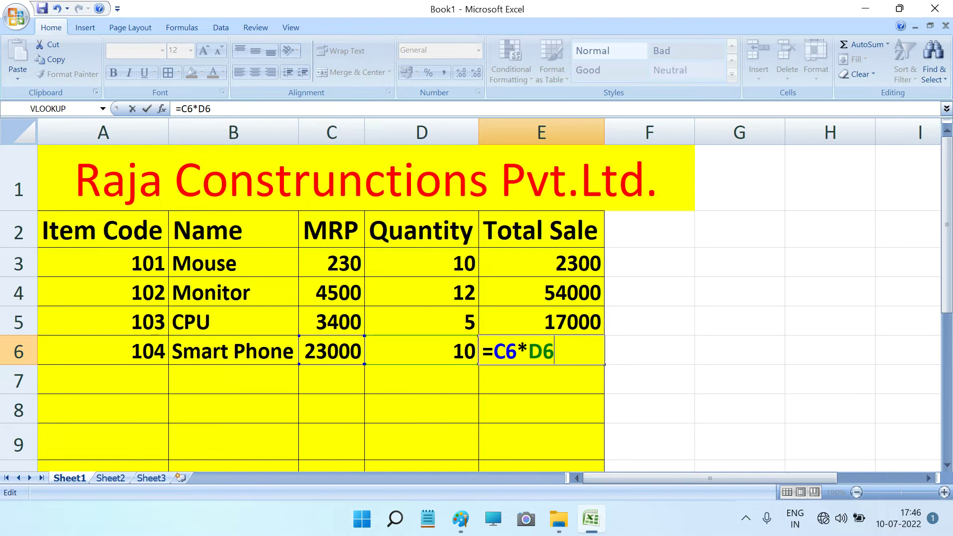
{"action": "key", "text": "Return"}
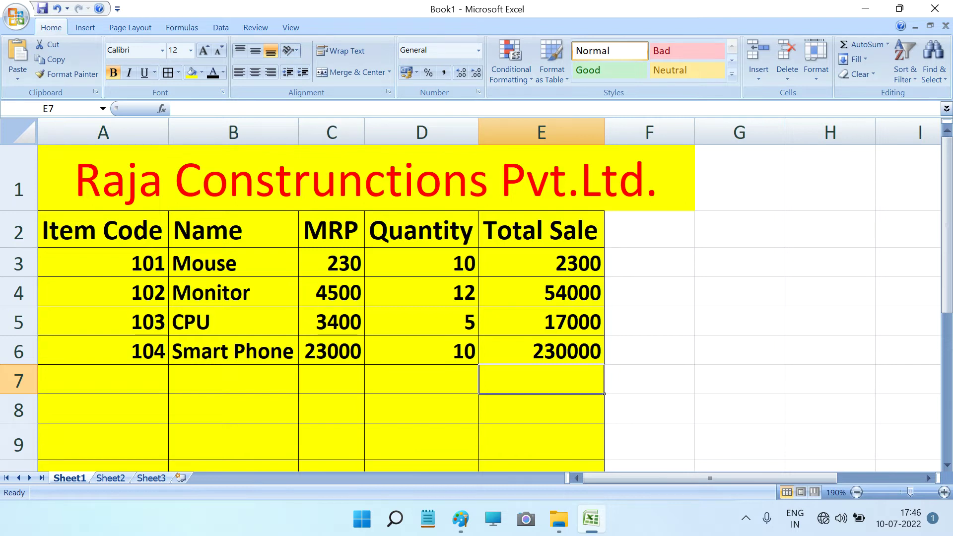
{"action": "left_click", "coordinate": [103, 380]}
Step: Fill row 7 with item 105, Smart Watch, MRP 6500 and quantity 10, giving Total Sale 65000
{"action": "type", "text": "105"}
{"action": "left_click", "coordinate": [233, 380]}
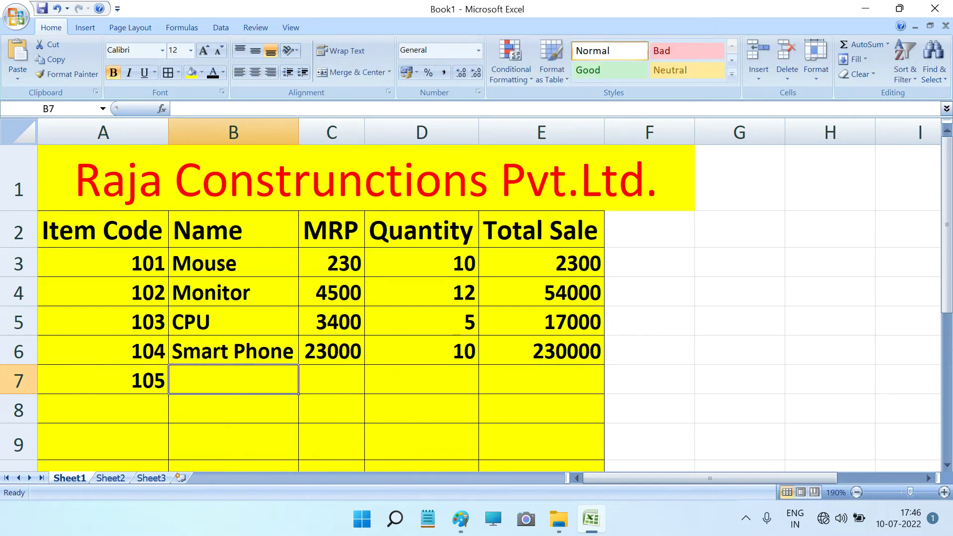
{"action": "type", "text": "S"}
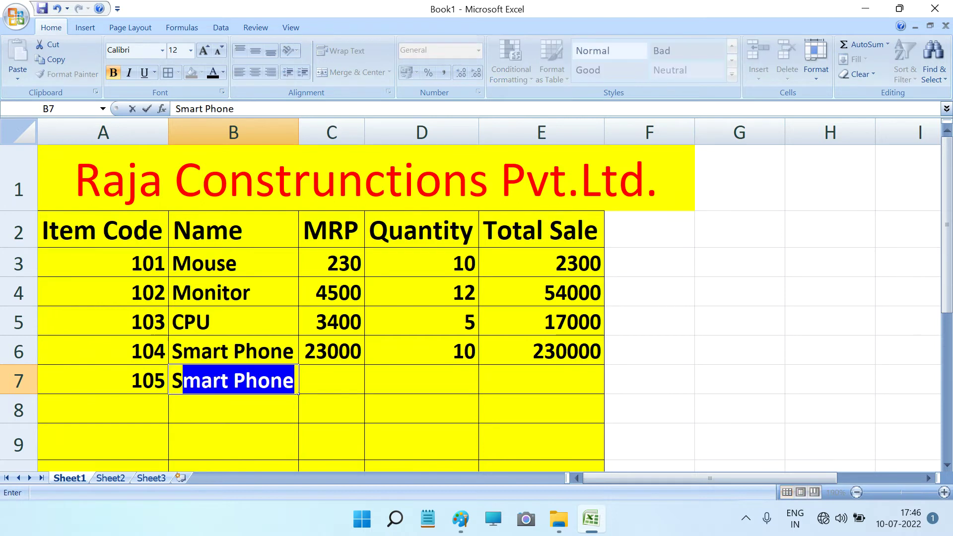
{"action": "type", "text": "mart Watch"}
{"action": "key", "text": "Tab"}
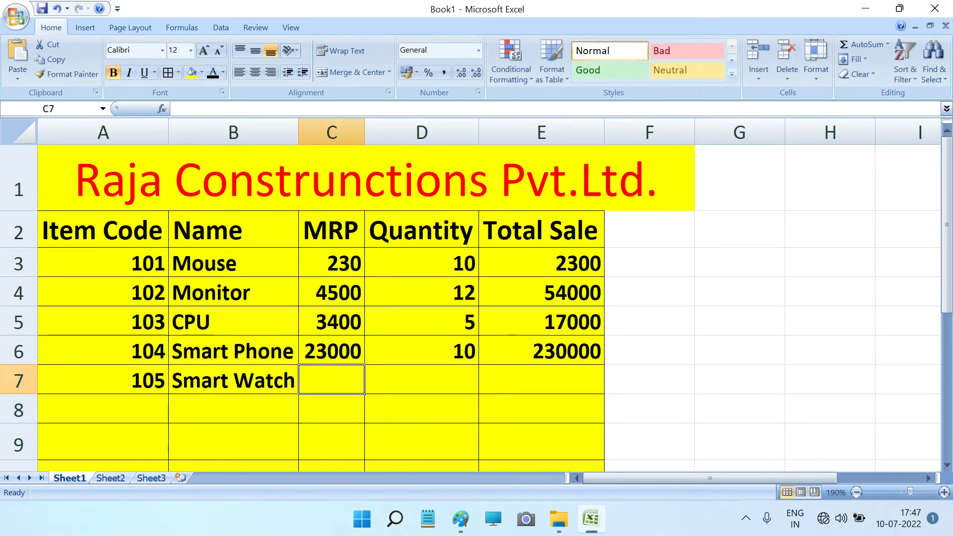
{"action": "type", "text": "6500"}
{"action": "key", "text": "Tab"}
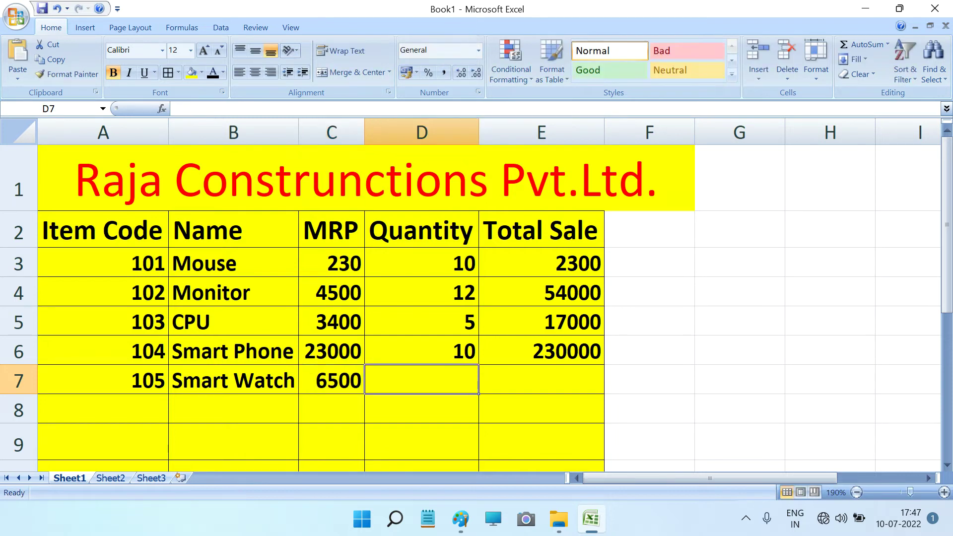
{"action": "type", "text": "10"}
{"action": "key", "text": "Tab"}
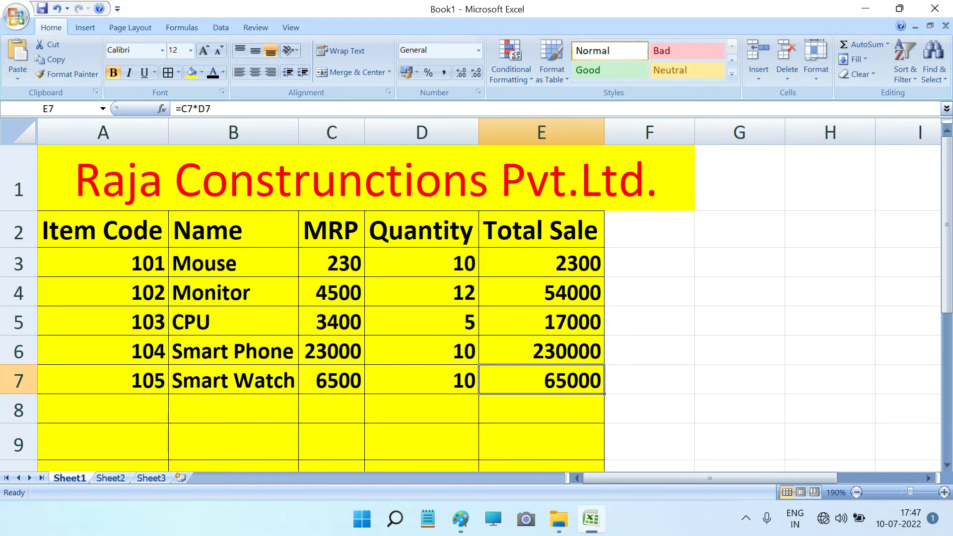
Step: Merge and centre F2:I2 with a yellow fill and dark blue font colour
{"action": "left_click_drag", "start_coordinate": [649, 229], "coordinate": [908, 230]}
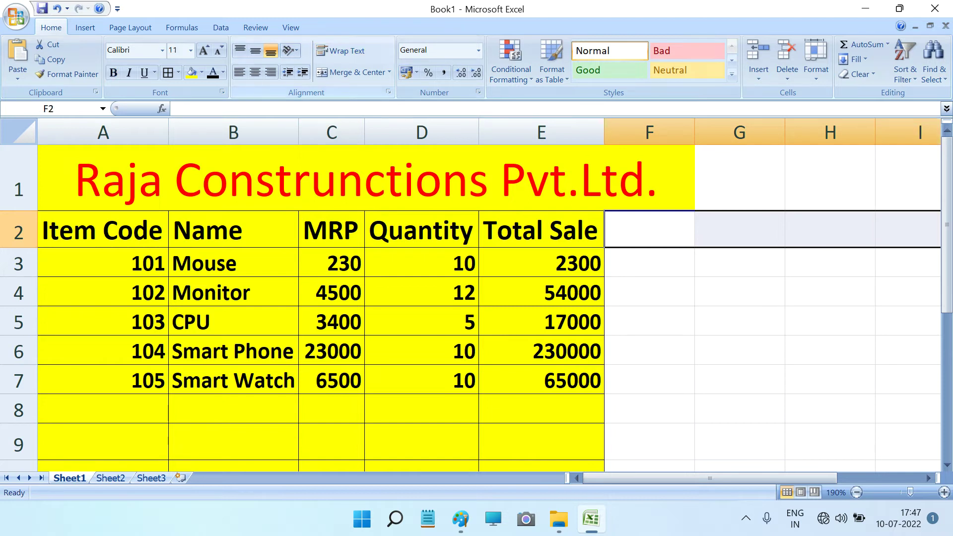
{"action": "left_click", "coordinate": [350, 72]}
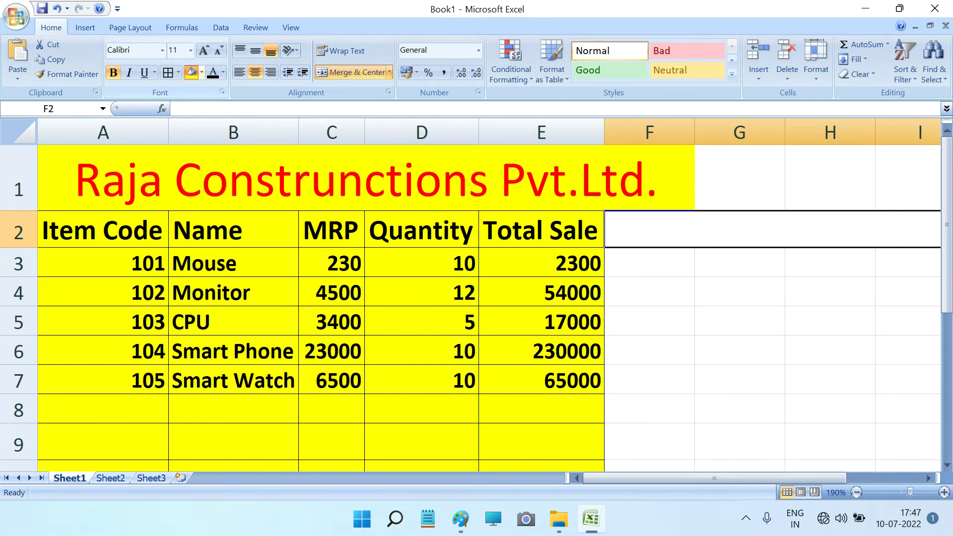
{"action": "left_click", "coordinate": [191, 72]}
{"action": "left_click", "coordinate": [223, 72]}
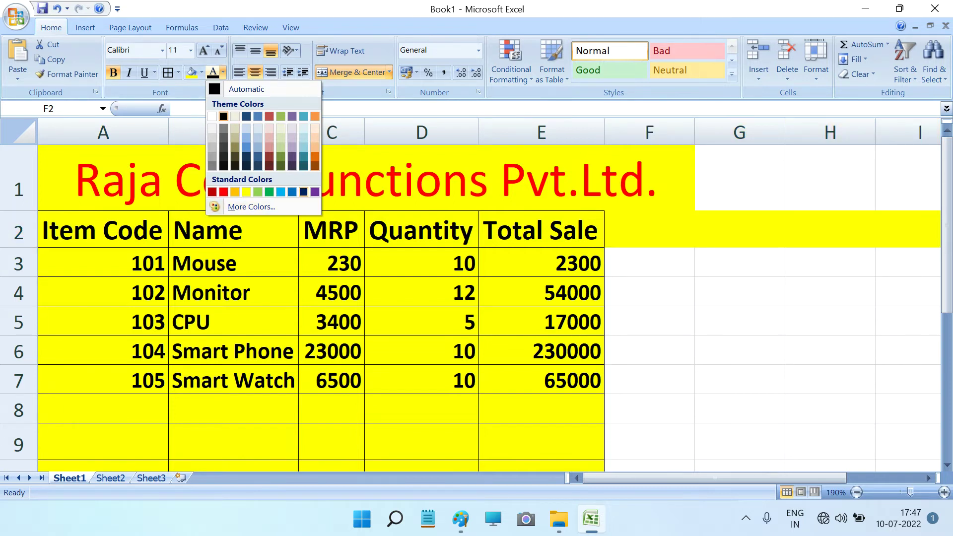
{"action": "left_click", "coordinate": [303, 191]}
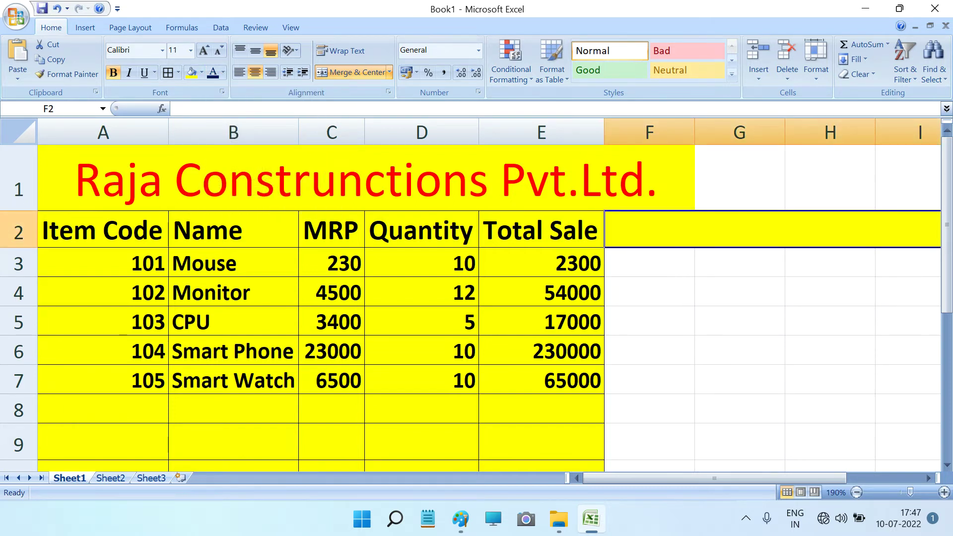
Step: Enter the heading 'VLOOKUP FUNCTION' in the merged F2 cell
{"action": "type", "text": "V"}
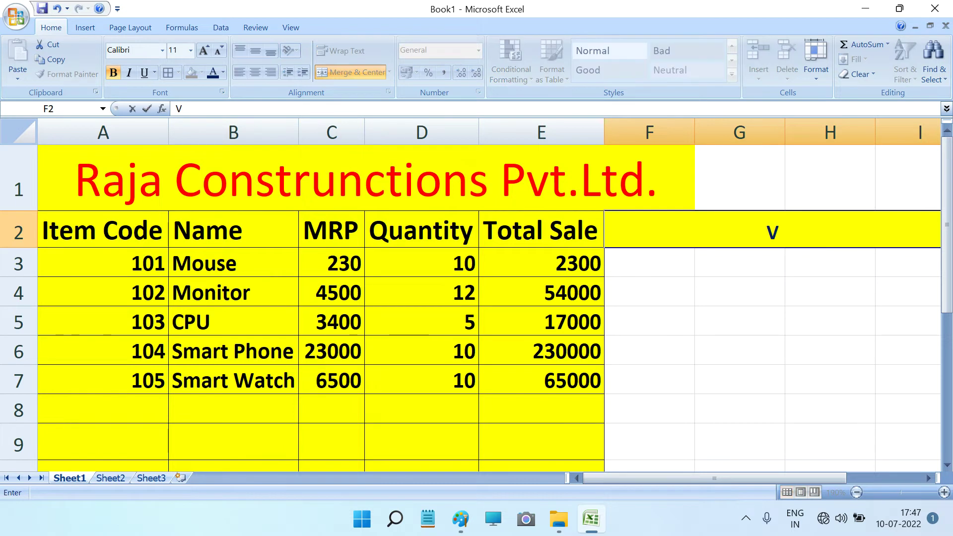
{"action": "type", "text": "LOOK"}
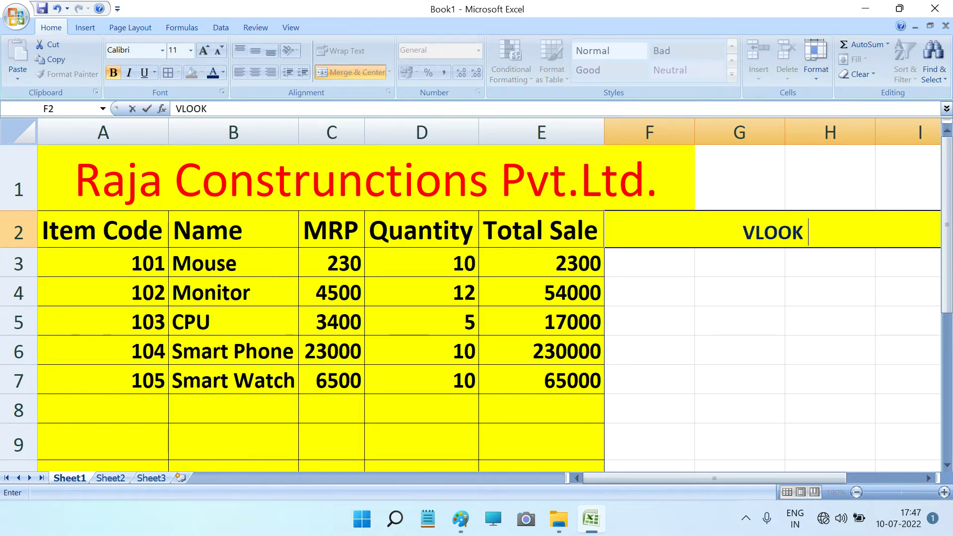
{"action": "key", "text": "BackSpace"}
{"action": "type", "text": "UP N"}
{"action": "key", "text": "BackSpace"}
{"action": "type", "text": "FUNCTION"}
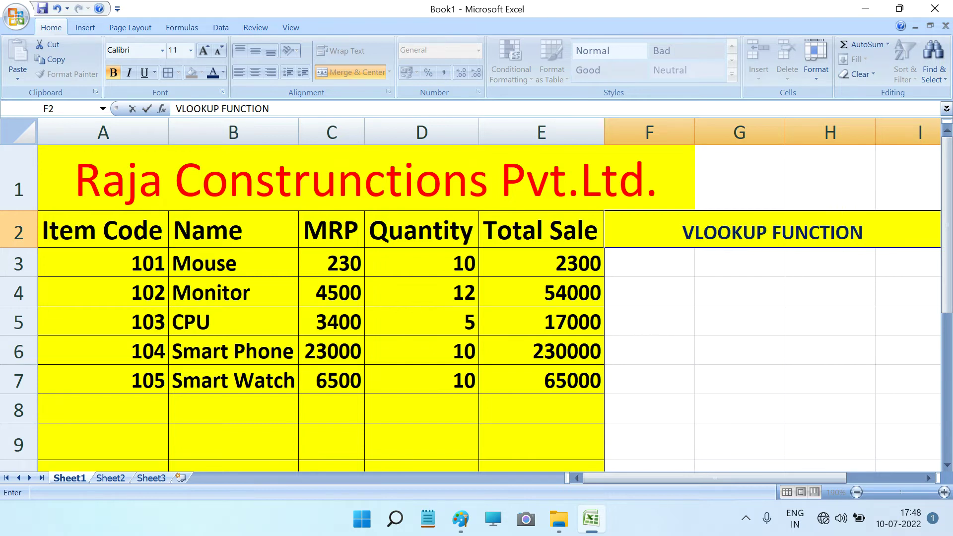
{"action": "key", "text": "Return"}
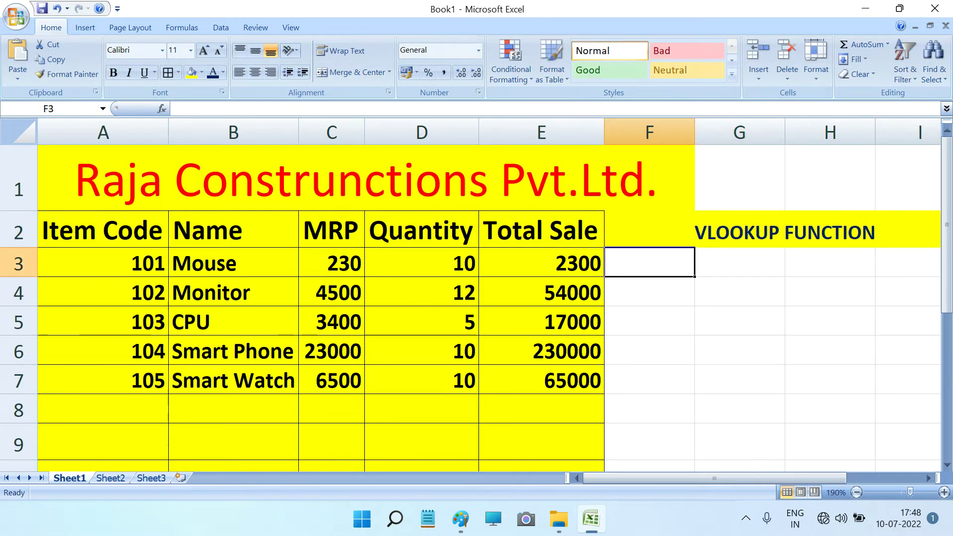
Step: Widen the gap between VLOOKUP and FUNCTION in the heading with extra spaces
{"action": "left_click", "coordinate": [784, 230]}
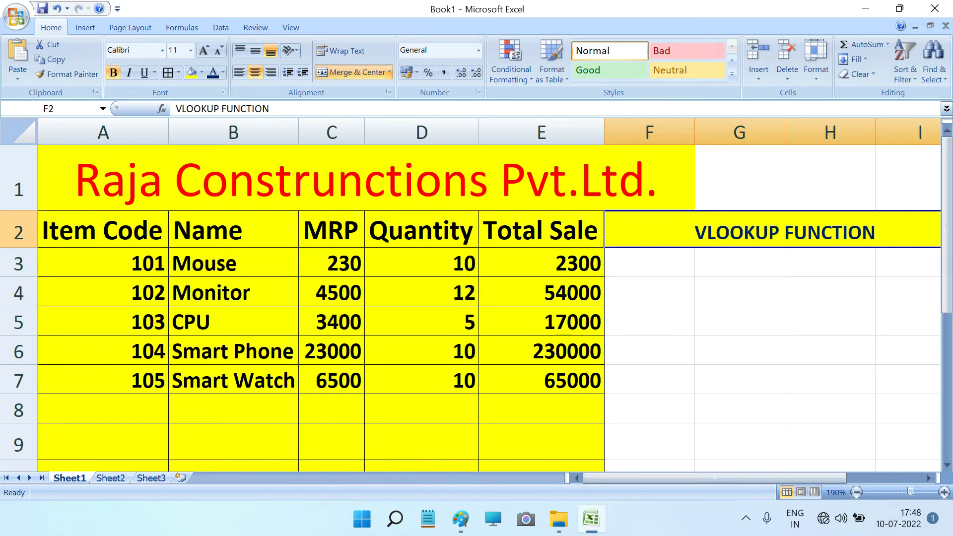
{"action": "double_click", "coordinate": [782, 232]}
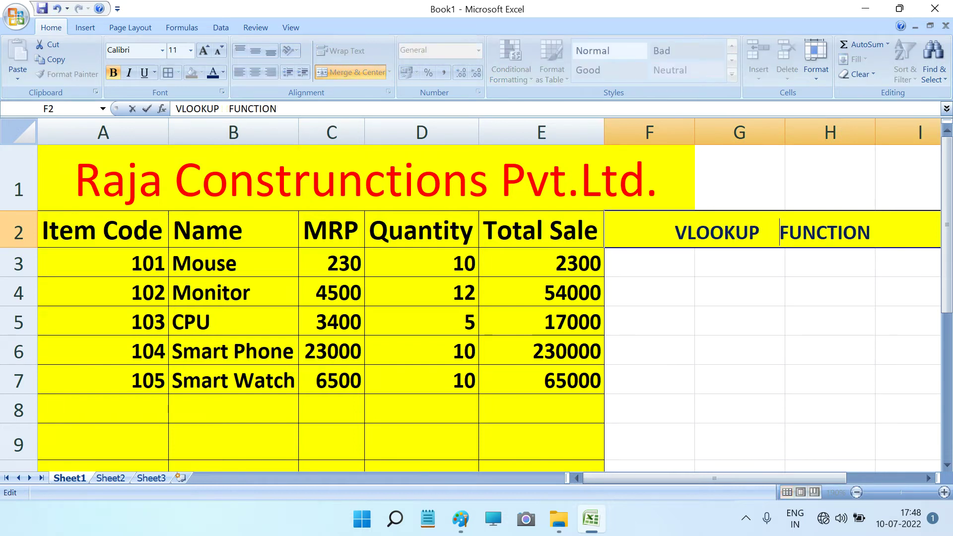
{"action": "key", "text": "Return"}
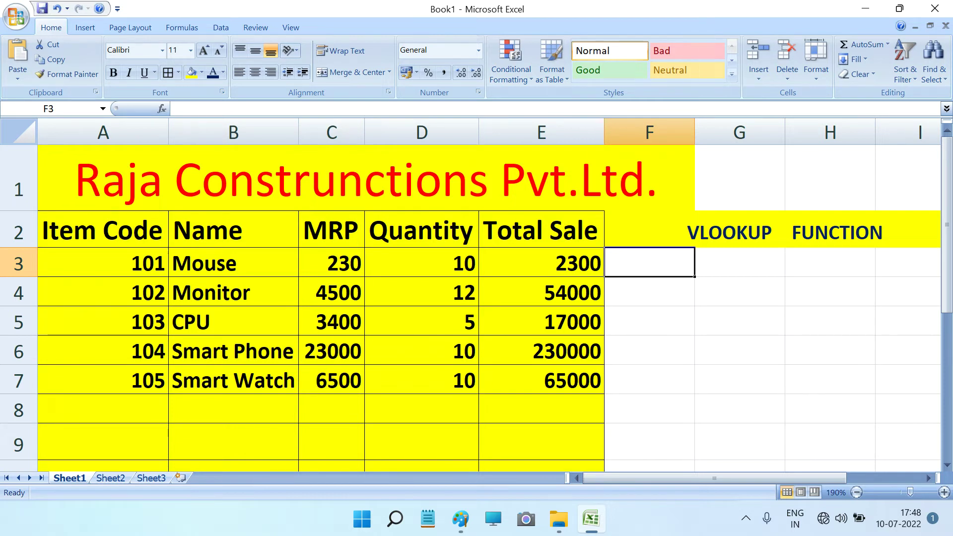
{"action": "left_click", "coordinate": [856, 492]}
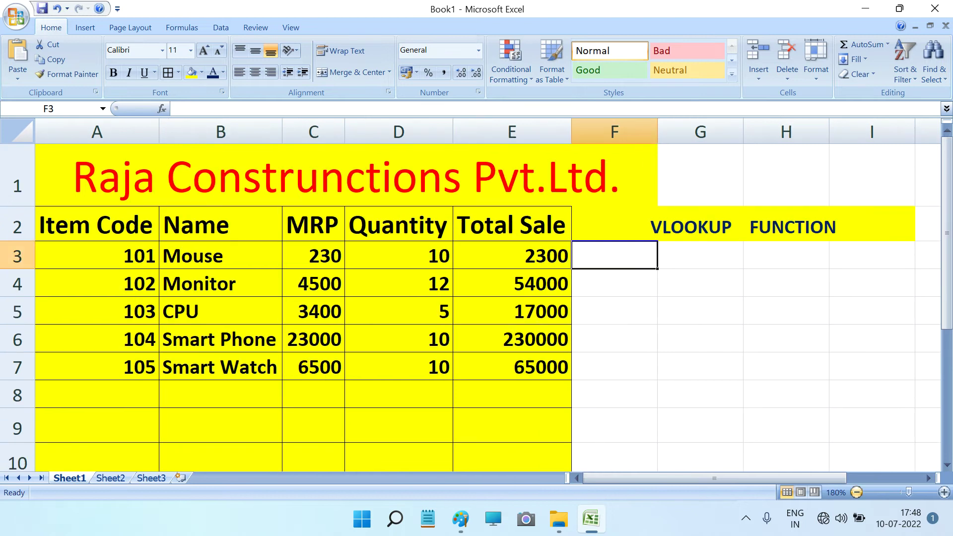
Step: Copy the header row A2:E2 into row 3 starting at F3
{"action": "left_click", "coordinate": [856, 493]}
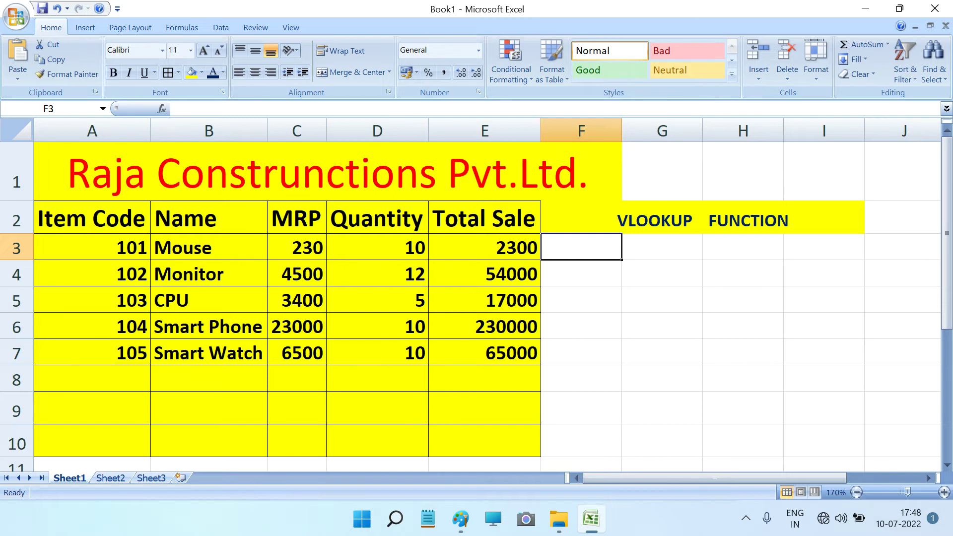
{"action": "mouse_move", "coordinate": [92, 218]}
{"action": "left_mouse_down"}
{"action": "mouse_move", "coordinate": [377, 219]}
{"action": "mouse_move", "coordinate": [541, 233]}
{"action": "left_mouse_up"}
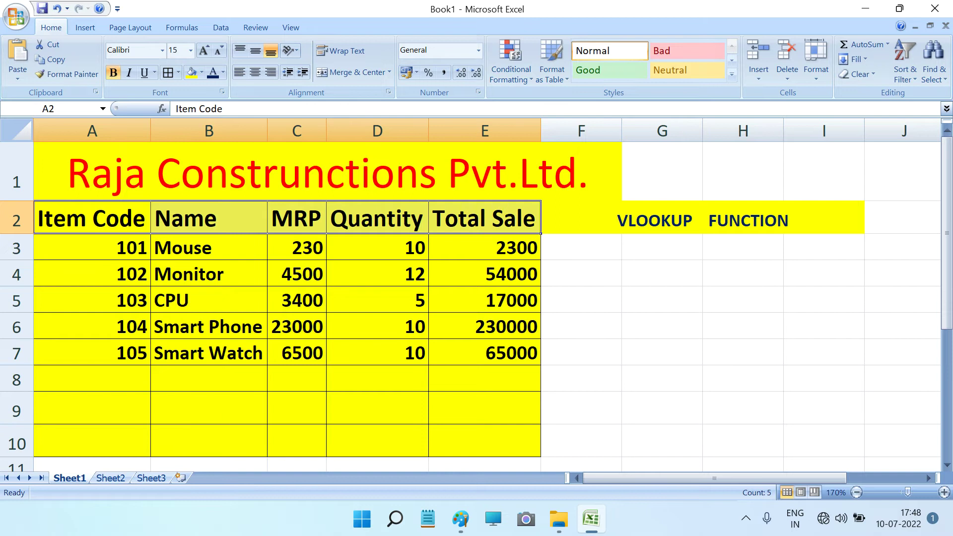
{"action": "key", "text": "ctrl+c"}
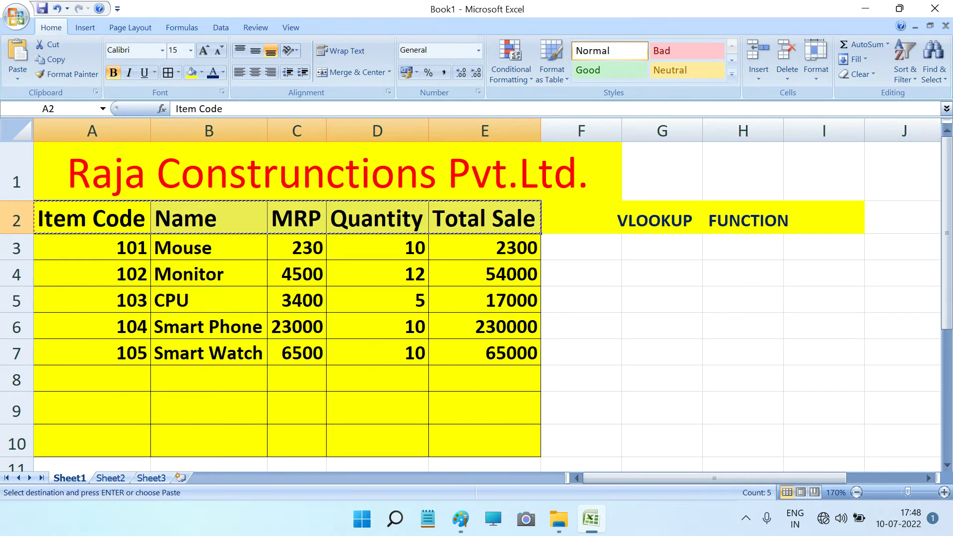
{"action": "left_click", "coordinate": [581, 247]}
{"action": "left_click_drag", "start_coordinate": [581, 247], "coordinate": [903, 247]}
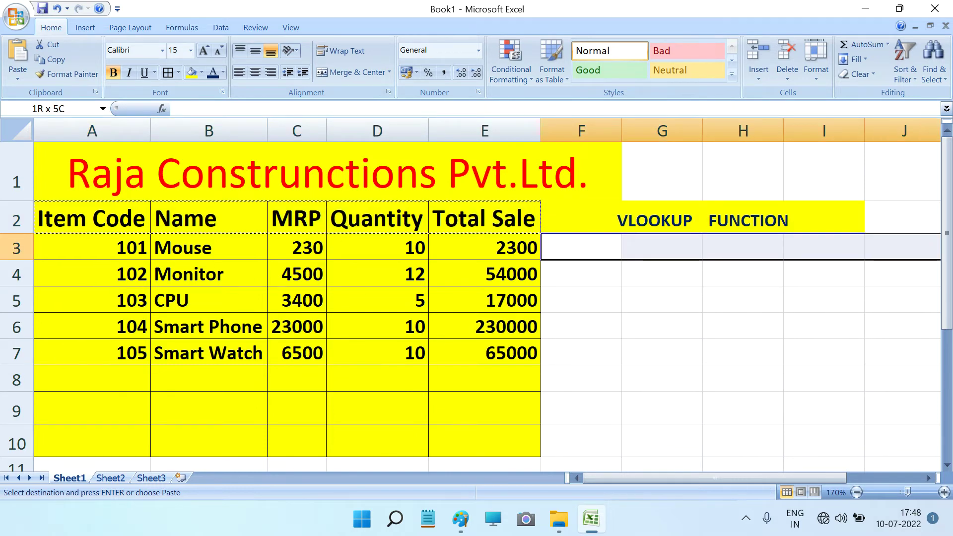
{"action": "key", "text": "ctrl+v"}
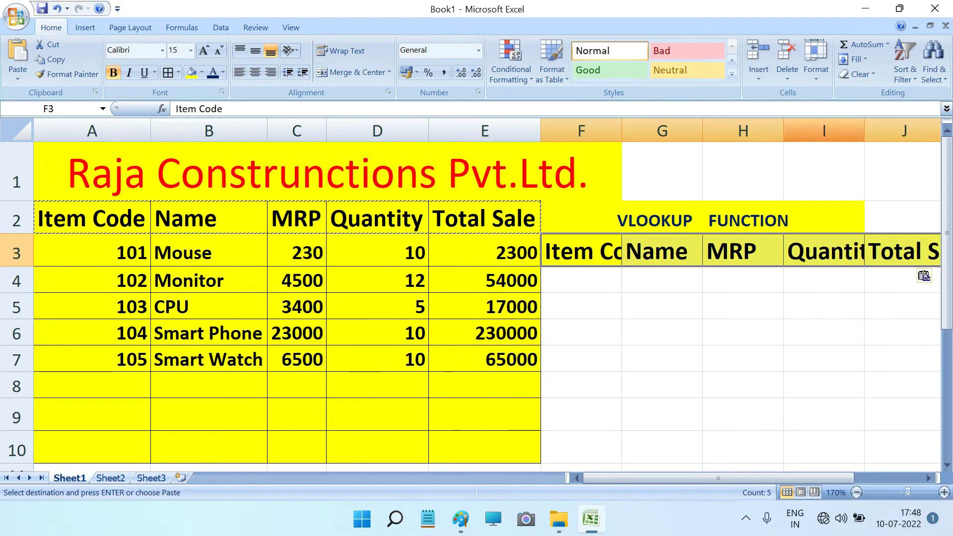
Step: AutoFit columns F–J to the pasted headers and select the Item Code cell F3
{"action": "left_click", "coordinate": [816, 62]}
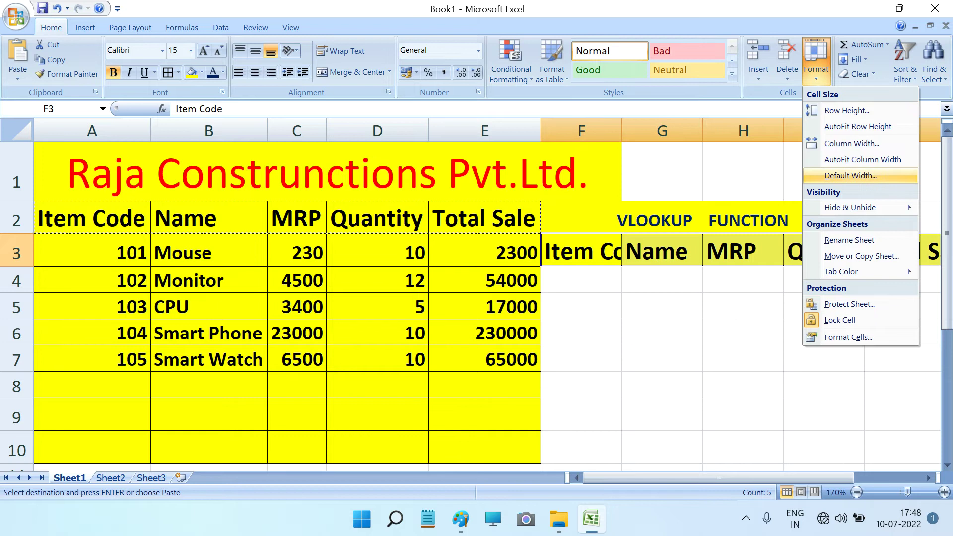
{"action": "left_click", "coordinate": [862, 159]}
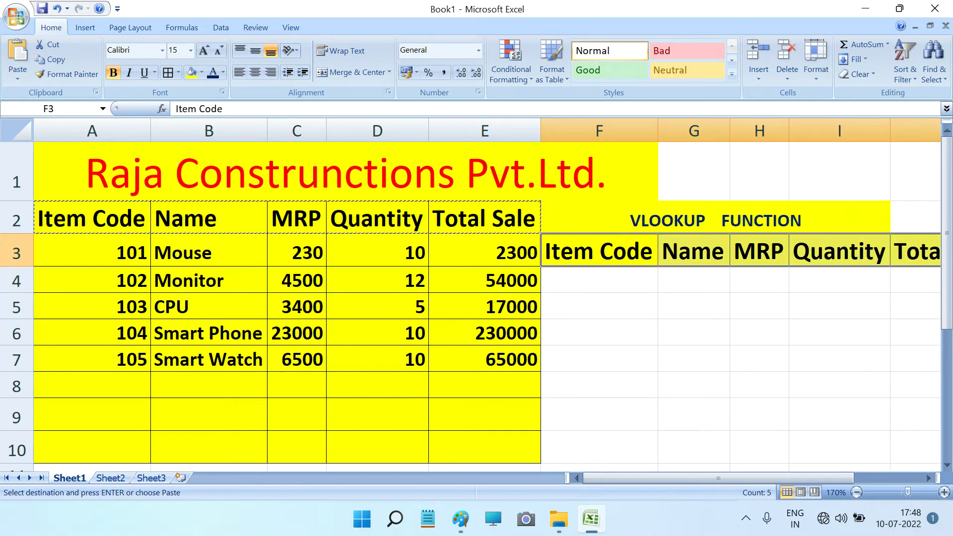
{"action": "key", "text": "Escape"}
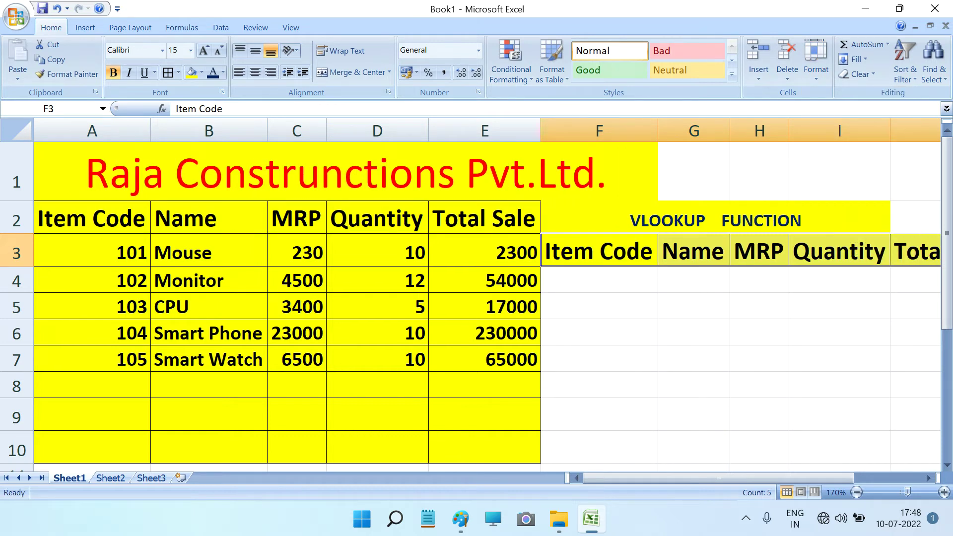
{"action": "left_click", "coordinate": [856, 492]}
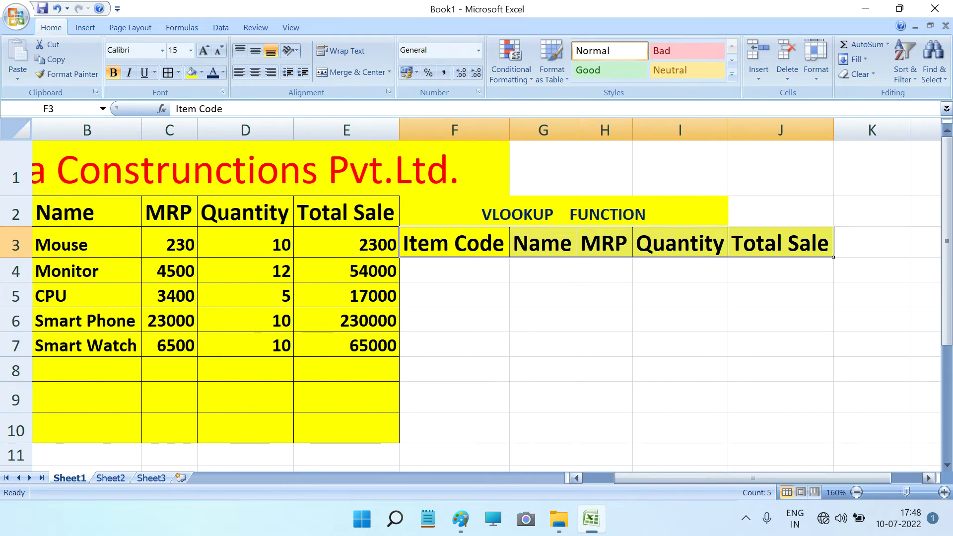
{"action": "left_click", "coordinate": [575, 478]}
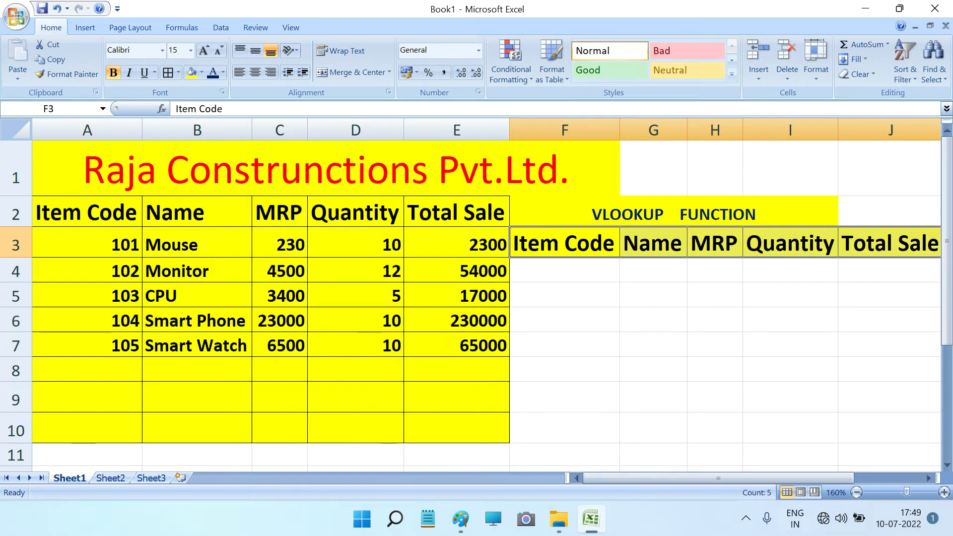
{"action": "left_click", "coordinate": [856, 493]}
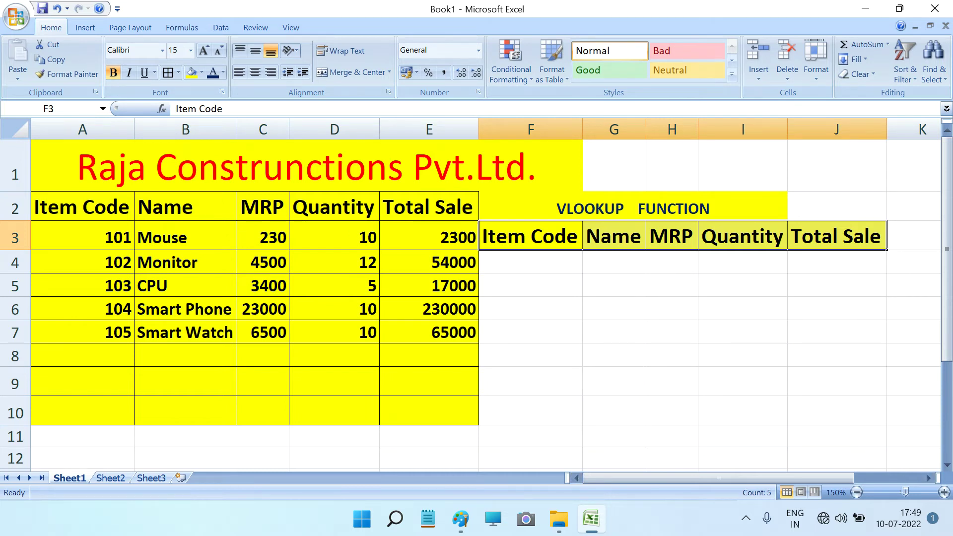
{"action": "left_click", "coordinate": [530, 262]}
{"action": "left_click", "coordinate": [530, 236]}
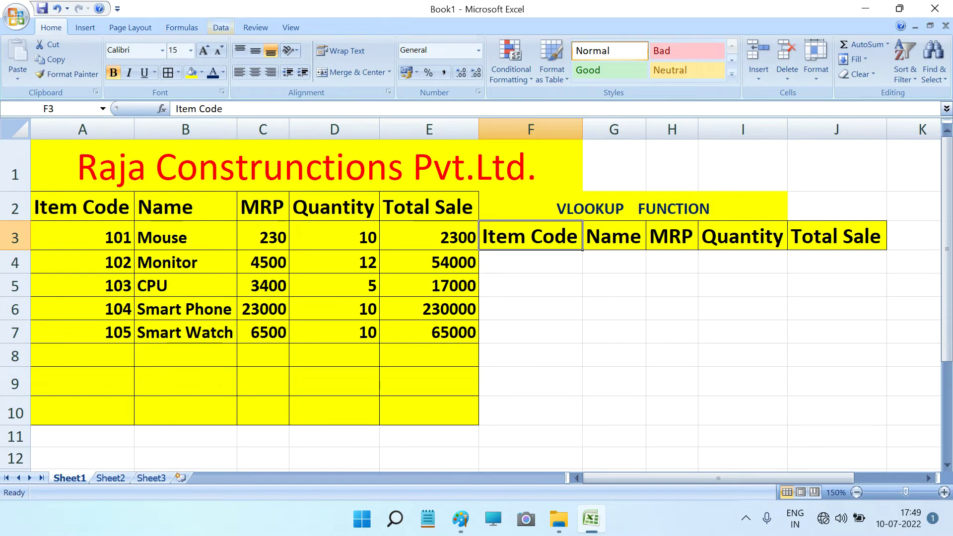
Step: Give F3 list data validation with source =A2:A500
{"action": "left_click", "coordinate": [221, 28]}
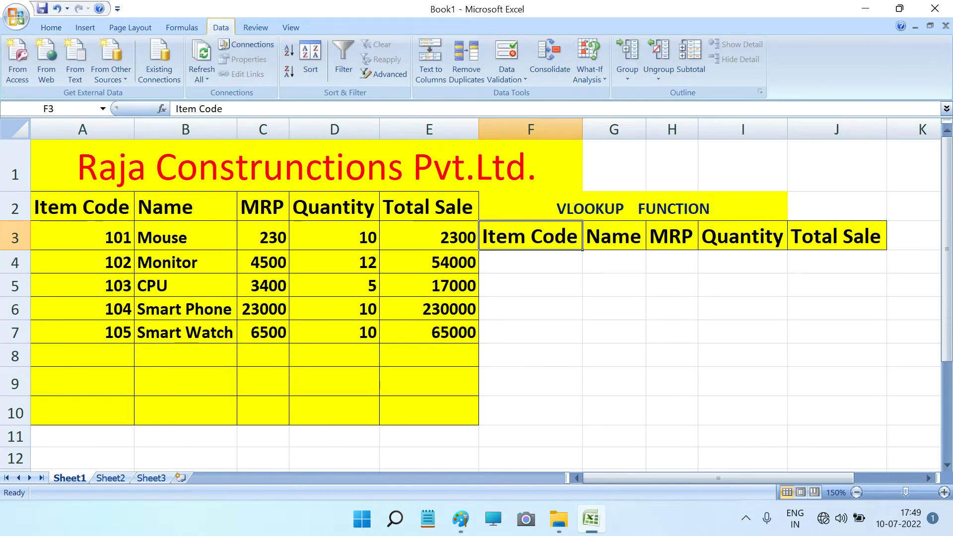
{"action": "left_click", "coordinate": [507, 75]}
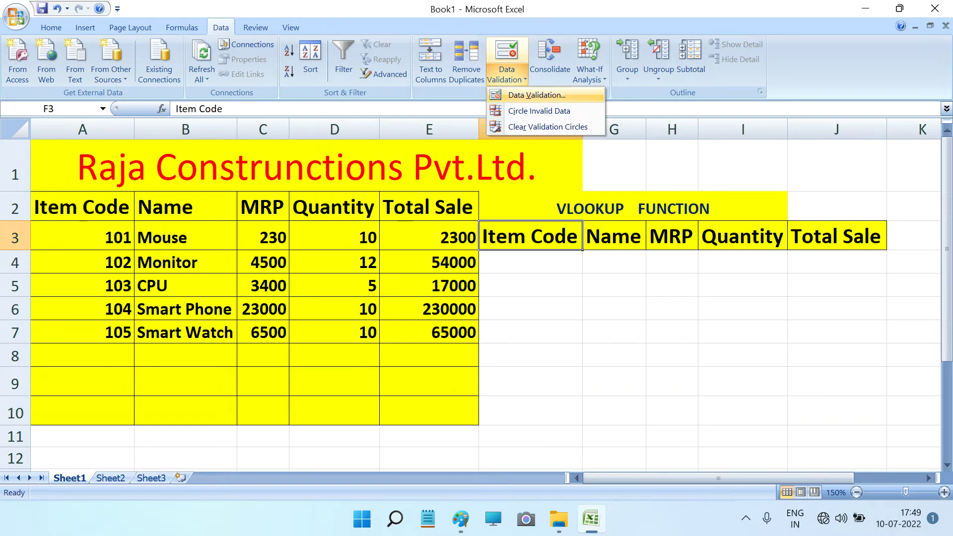
{"action": "left_click", "coordinate": [536, 94]}
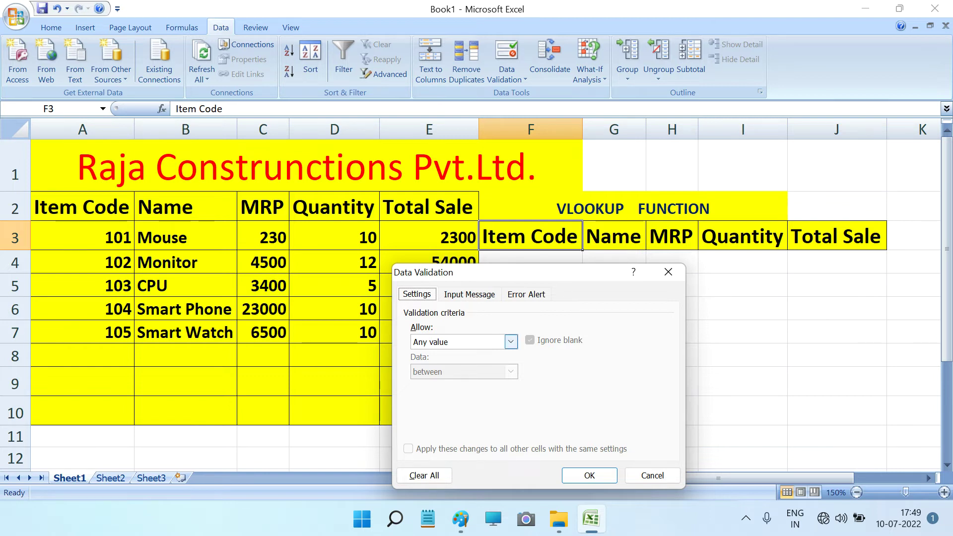
{"action": "left_click", "coordinate": [511, 342]}
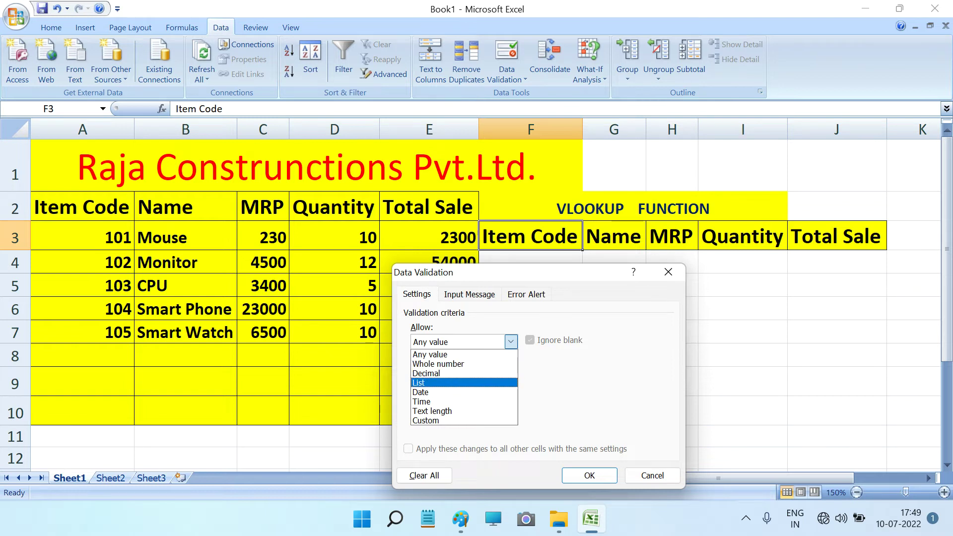
{"action": "key", "text": "Return"}
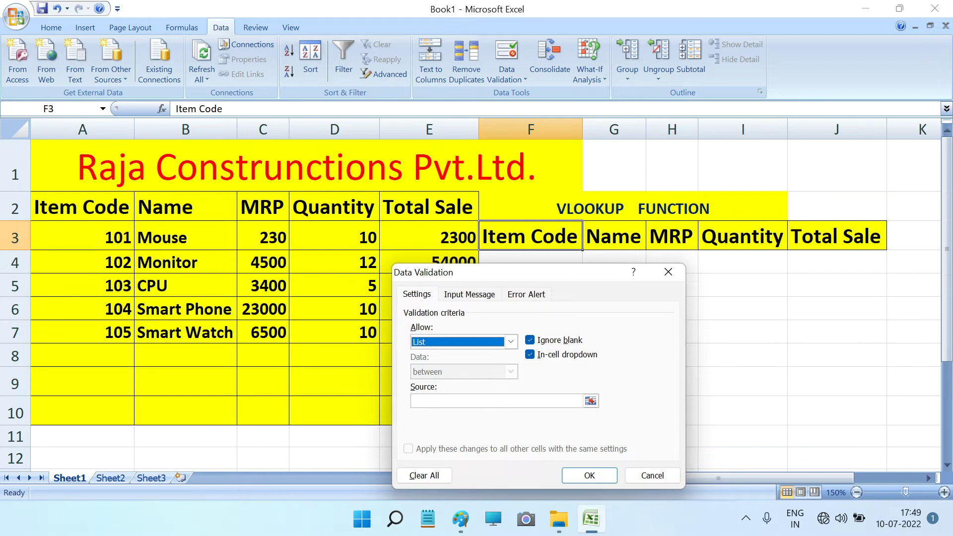
{"action": "left_click_drag", "start_coordinate": [479, 273], "coordinate": [602, 272]}
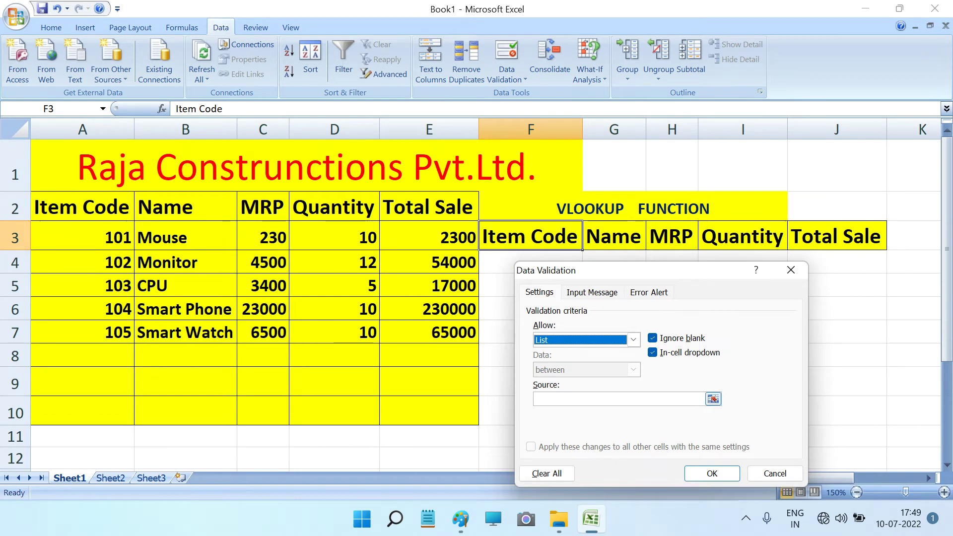
{"action": "left_click", "coordinate": [702, 399]}
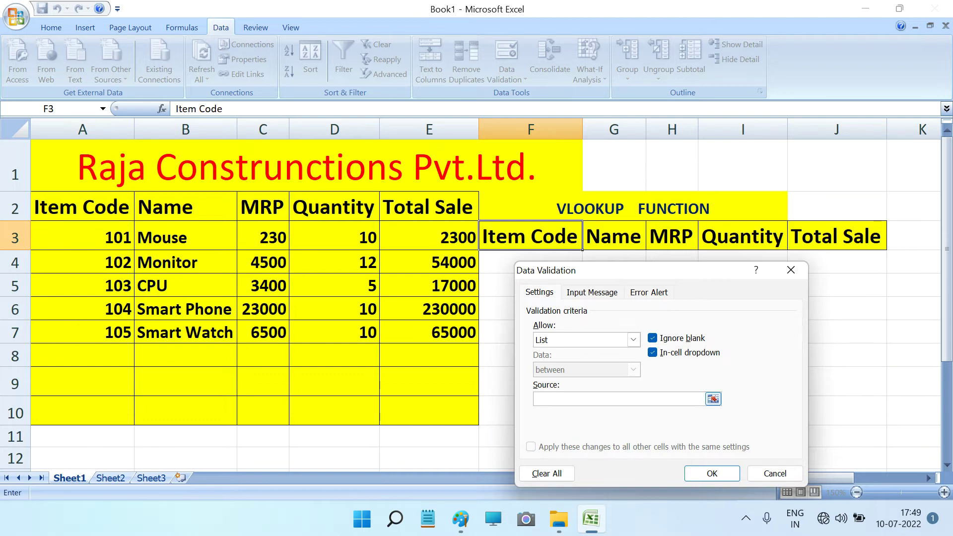
{"action": "type", "text": "A"}
{"action": "type", "text": "2"}
{"action": "type", "text": ":"}
{"action": "key", "text": "BackSpace"}
{"action": "key", "text": "BackSpace"}
{"action": "key", "text": "BackSpace"}
{"action": "type", "text": "="}
{"action": "type", "text": "A2"}
{"action": "type", "text": ":"}
{"action": "type", "text": "A500"}
{"action": "key", "text": "Return"}
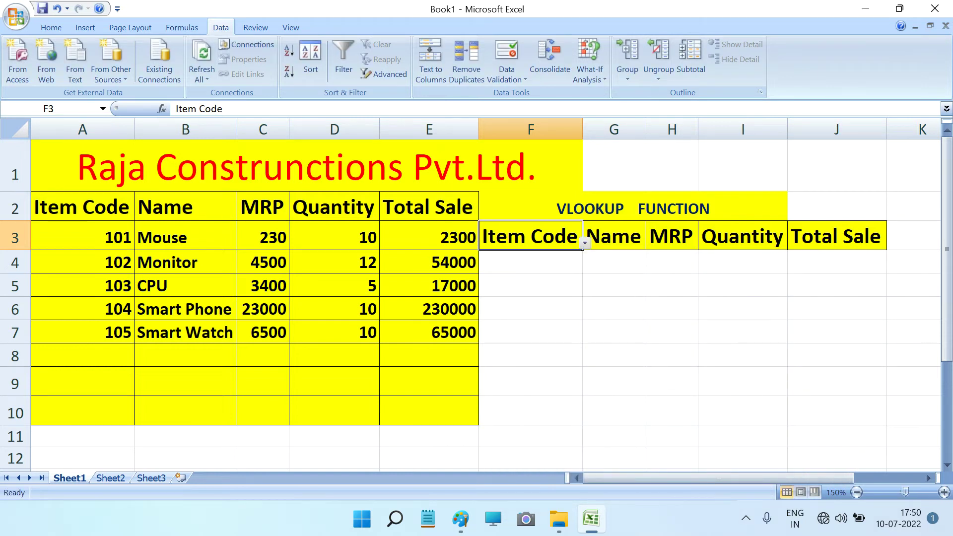
Step: Check F3's dropdown lists item codes 101 to 105, then close it
{"action": "key", "text": "alt+Down"}
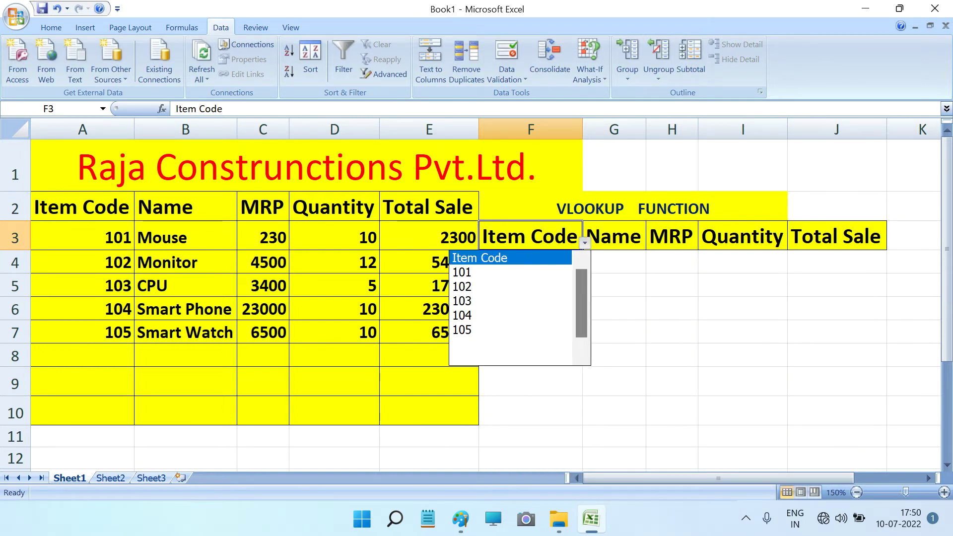
{"action": "scroll", "coordinate": [510, 307], "scroll_direction": "down", "scroll_amount": 1}
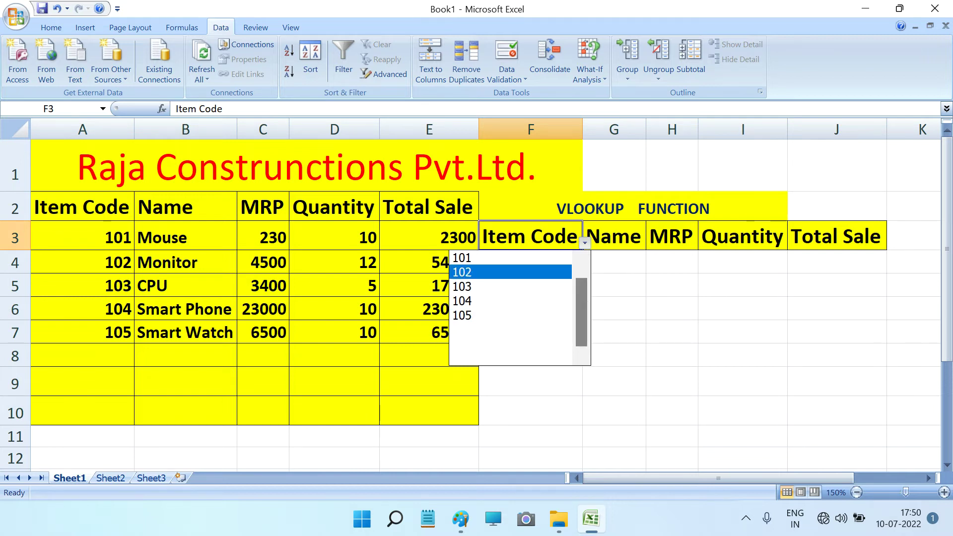
{"action": "scroll", "coordinate": [510, 258], "scroll_direction": "up", "scroll_amount": 1}
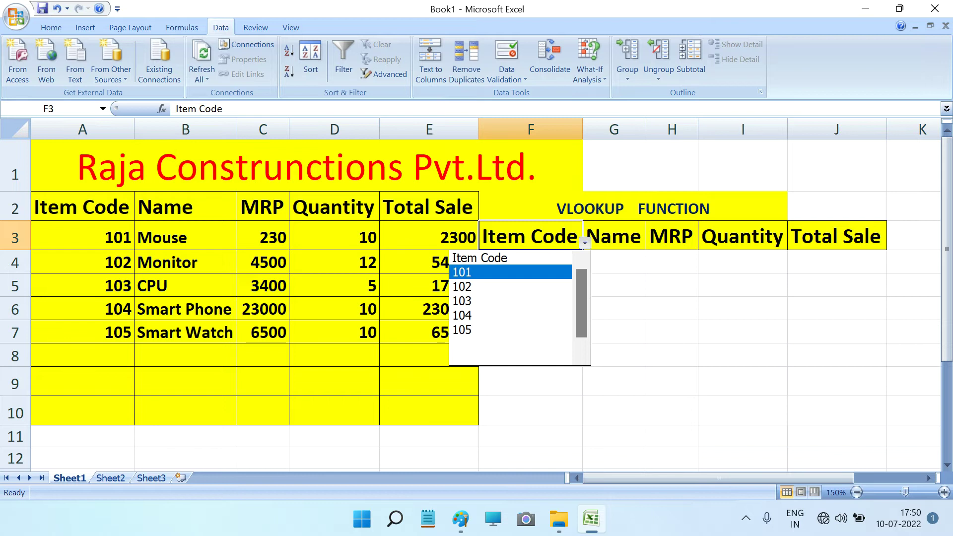
{"action": "key", "text": "Escape"}
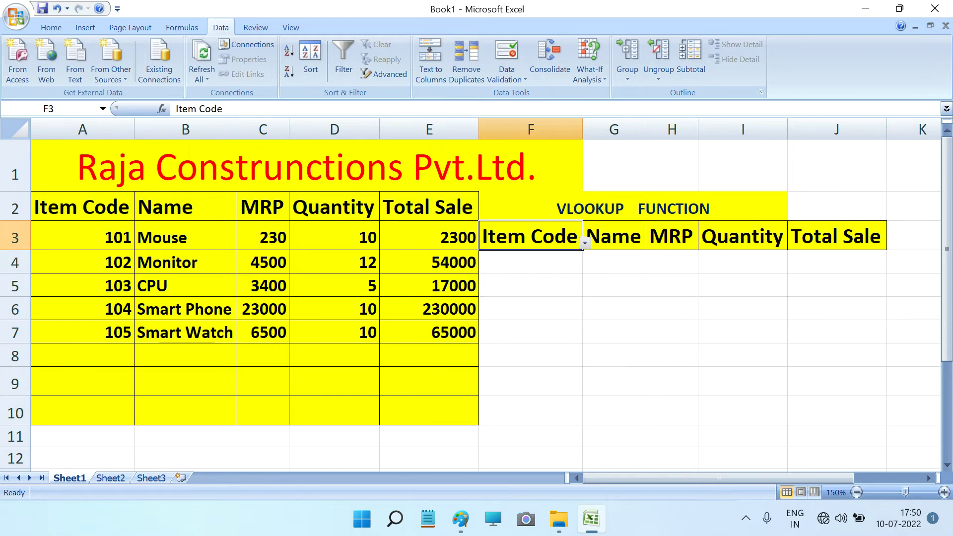
{"action": "left_click", "coordinate": [614, 236]}
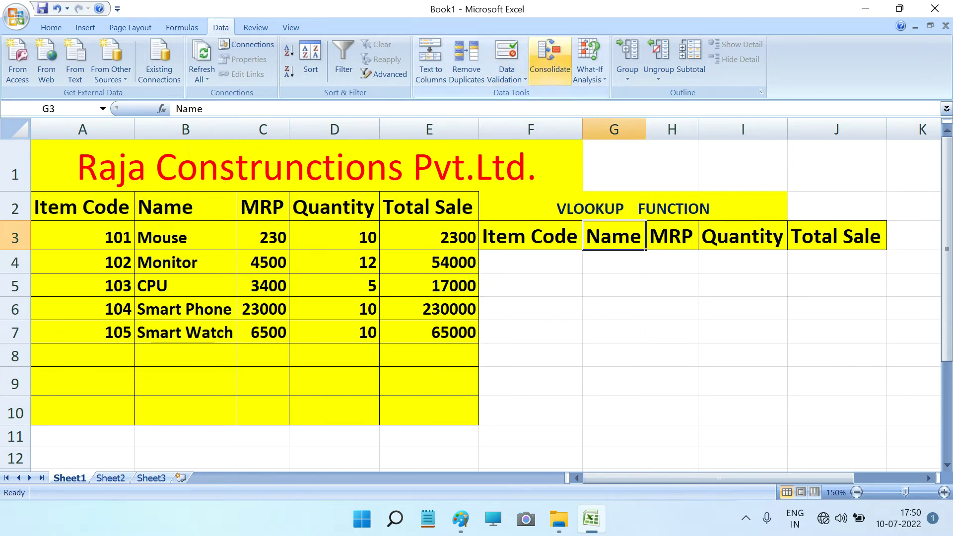
Step: Give G3 list data validation with source =B2:B500
{"action": "left_click", "coordinate": [506, 75]}
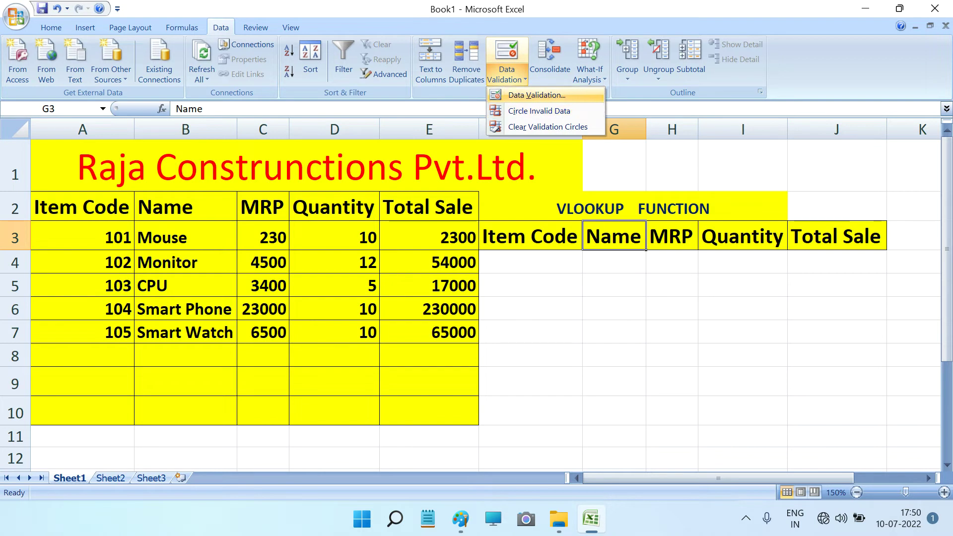
{"action": "left_click", "coordinate": [536, 95]}
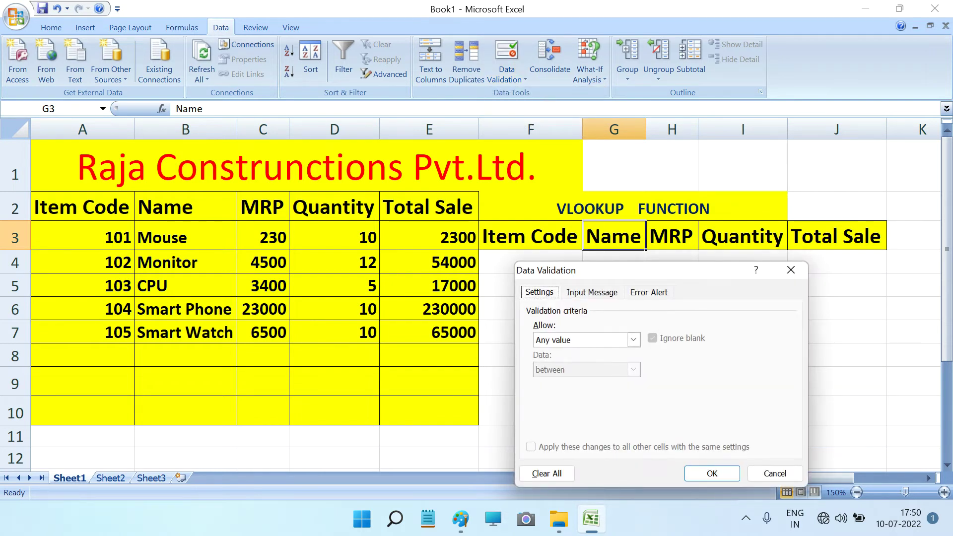
{"action": "left_click", "coordinate": [633, 339]}
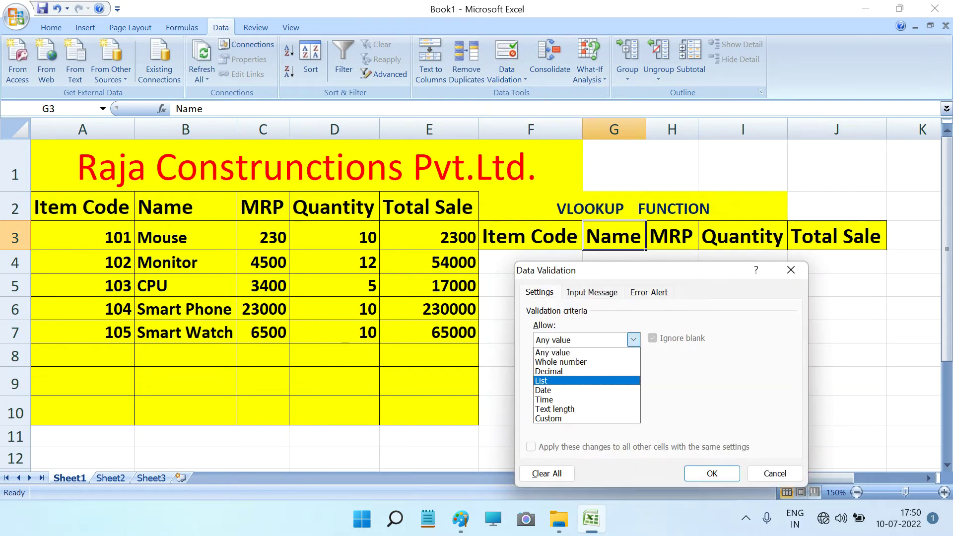
{"action": "left_click", "coordinate": [541, 380]}
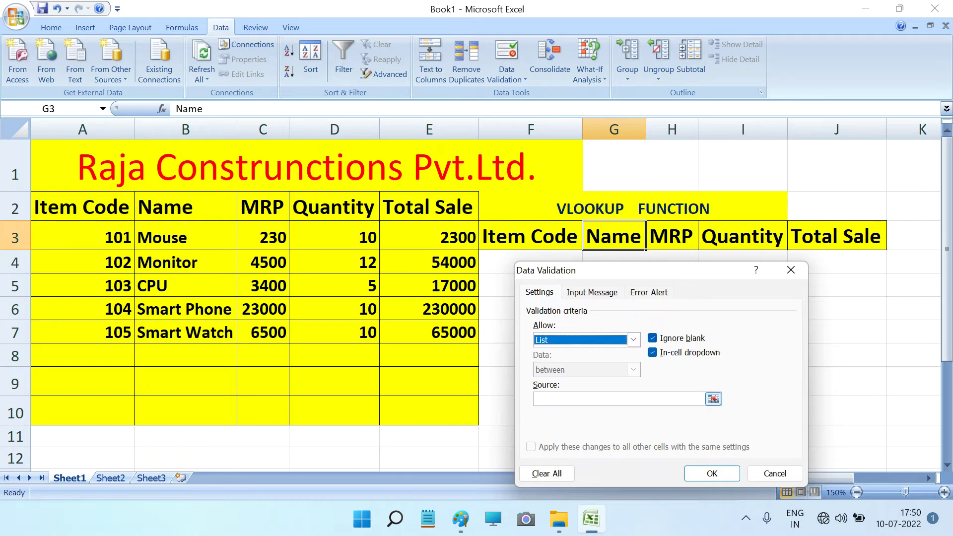
{"action": "left_click", "coordinate": [617, 399]}
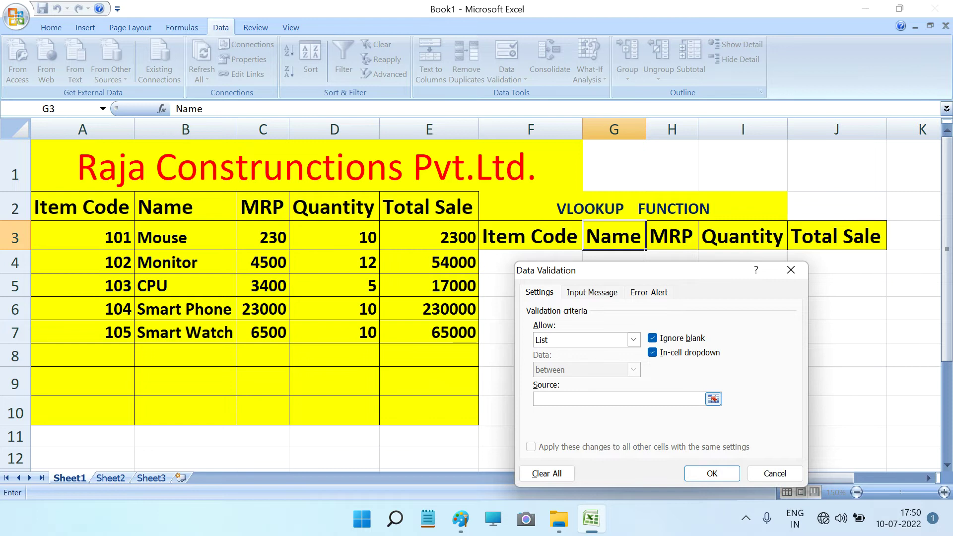
{"action": "type", "text": "="}
{"action": "type", "text": "B2"}
{"action": "type", "text": ":B500"}
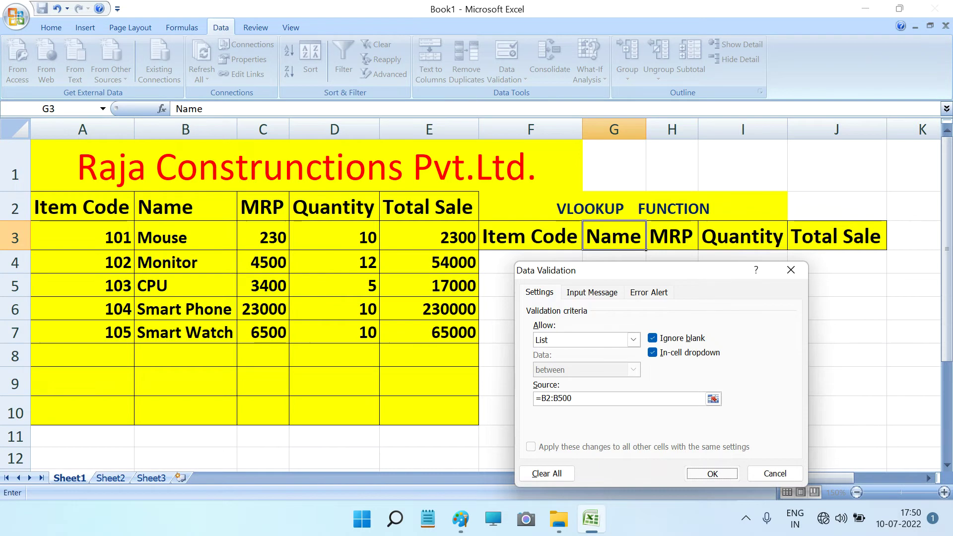
{"action": "key", "text": "Return"}
Step: Check G3's dropdown of product names, then browse column A and select H3
{"action": "key", "text": "alt+Down"}
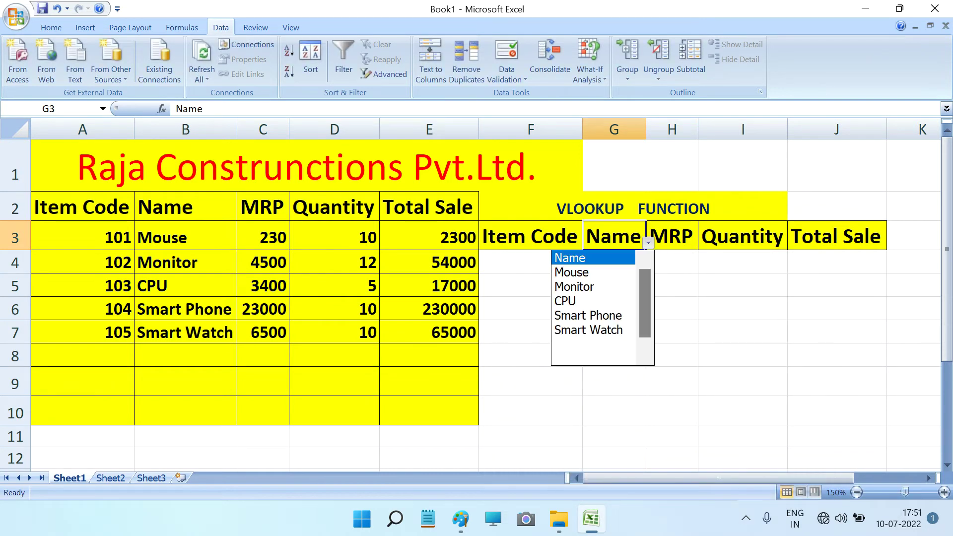
{"action": "scroll", "coordinate": [593, 307], "scroll_direction": "down", "scroll_amount": 1}
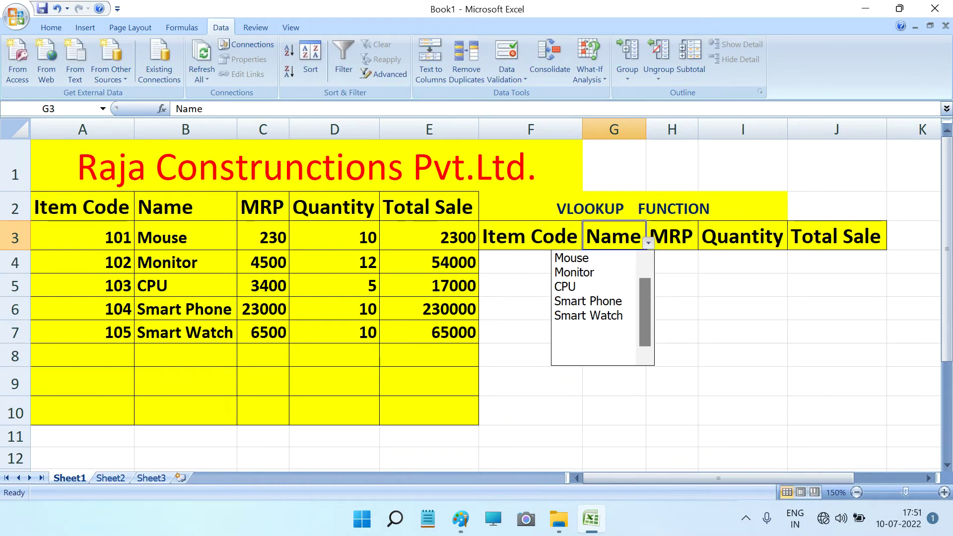
{"action": "scroll", "coordinate": [593, 308], "scroll_direction": "up", "scroll_amount": 1}
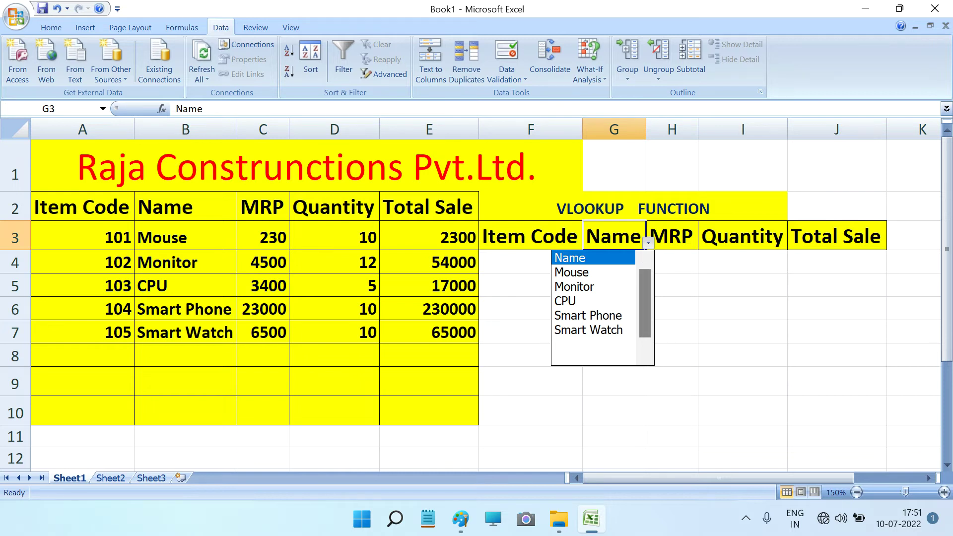
{"action": "key", "text": "Escape"}
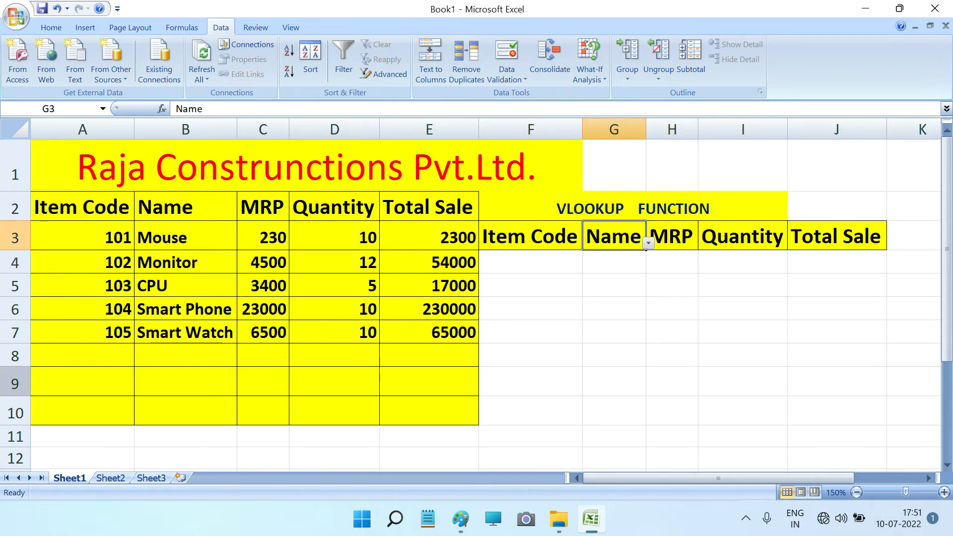
{"action": "left_click", "coordinate": [83, 332]}
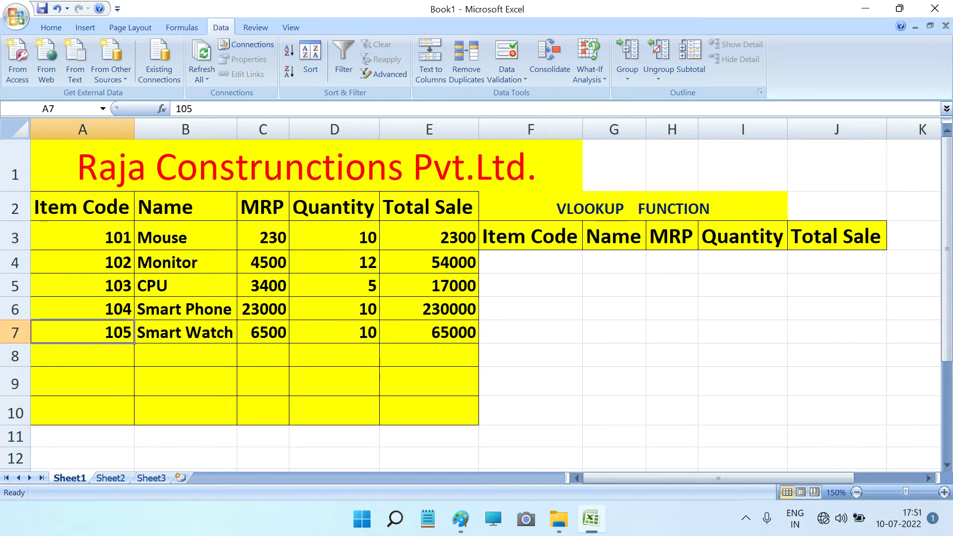
{"action": "left_click", "coordinate": [83, 355]}
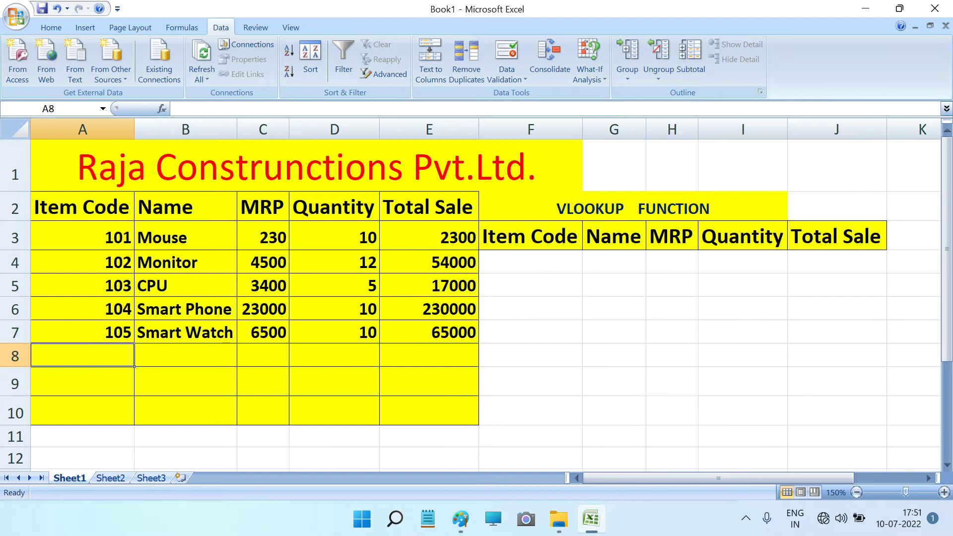
{"action": "left_click", "coordinate": [82, 381]}
{"action": "left_click", "coordinate": [82, 410]}
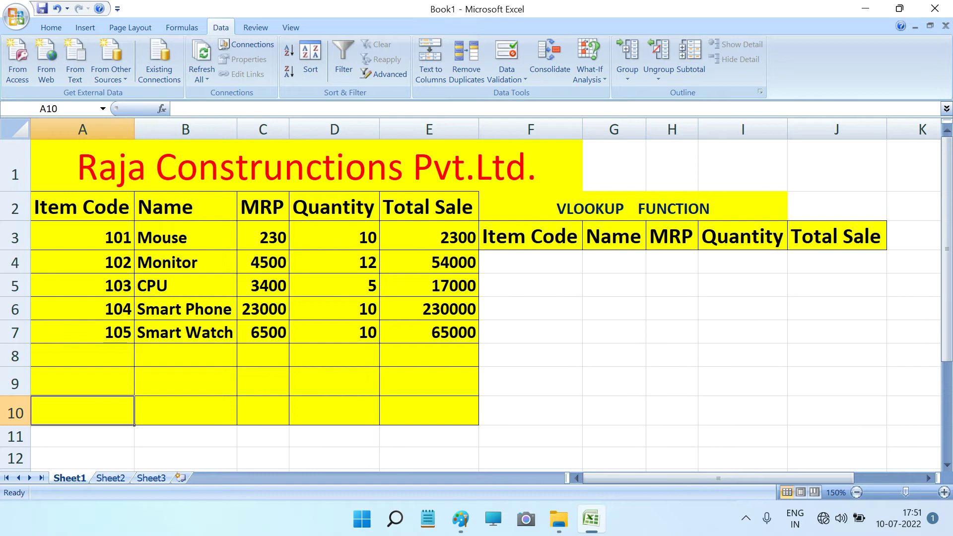
{"action": "left_click", "coordinate": [530, 235]}
{"action": "left_click", "coordinate": [613, 235]}
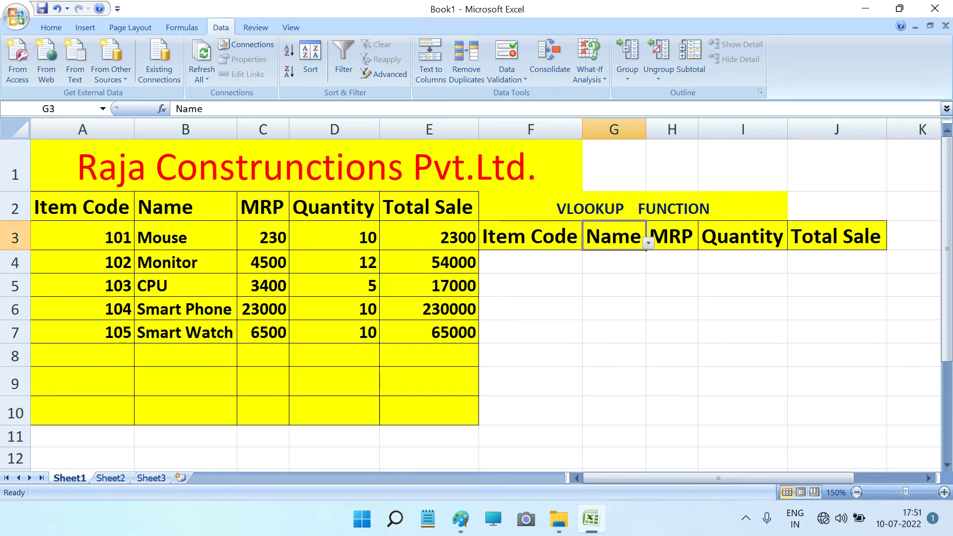
{"action": "left_click", "coordinate": [671, 236]}
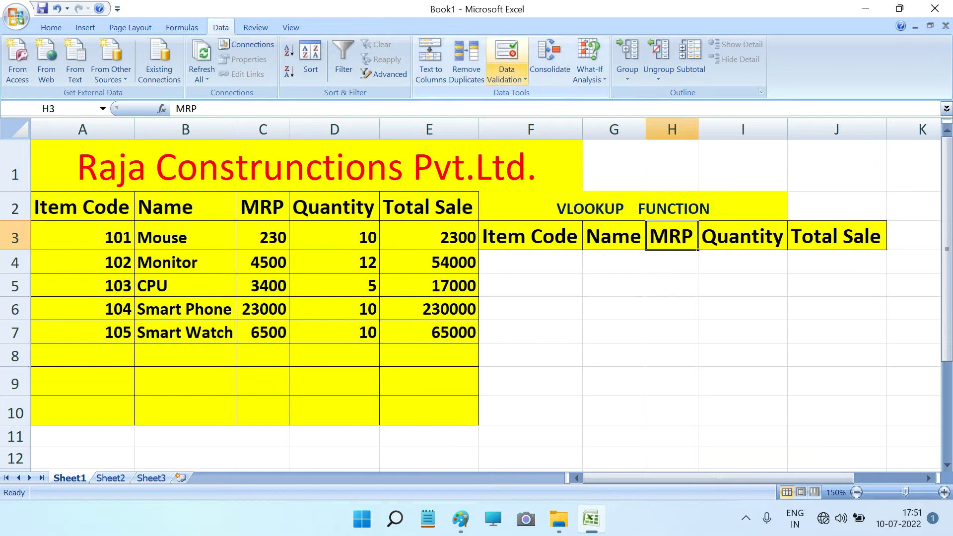
Step: Give the MRP cell H3 list data validation sourced from =C2:C500
{"action": "left_click", "coordinate": [506, 74]}
{"action": "left_click", "coordinate": [536, 95]}
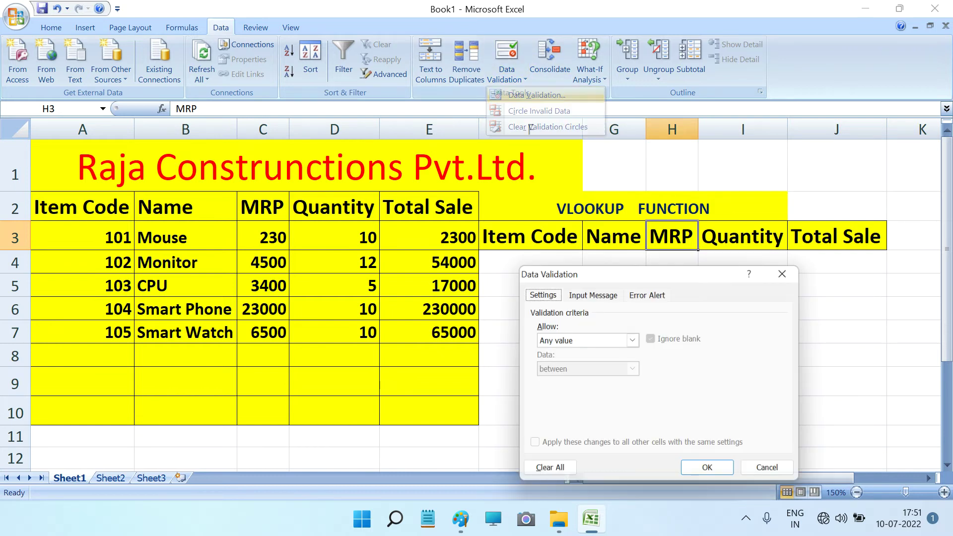
{"action": "left_click", "coordinate": [633, 339]}
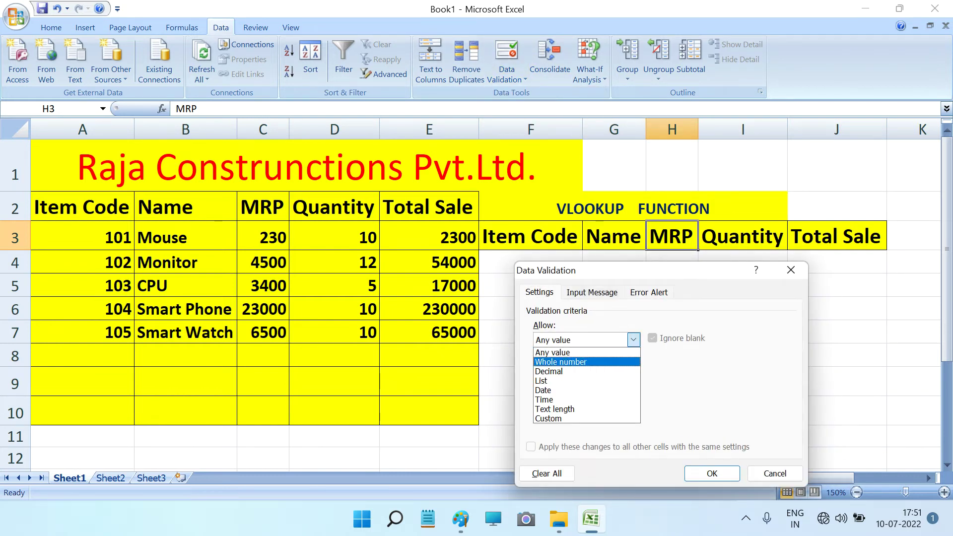
{"action": "left_click", "coordinate": [541, 380]}
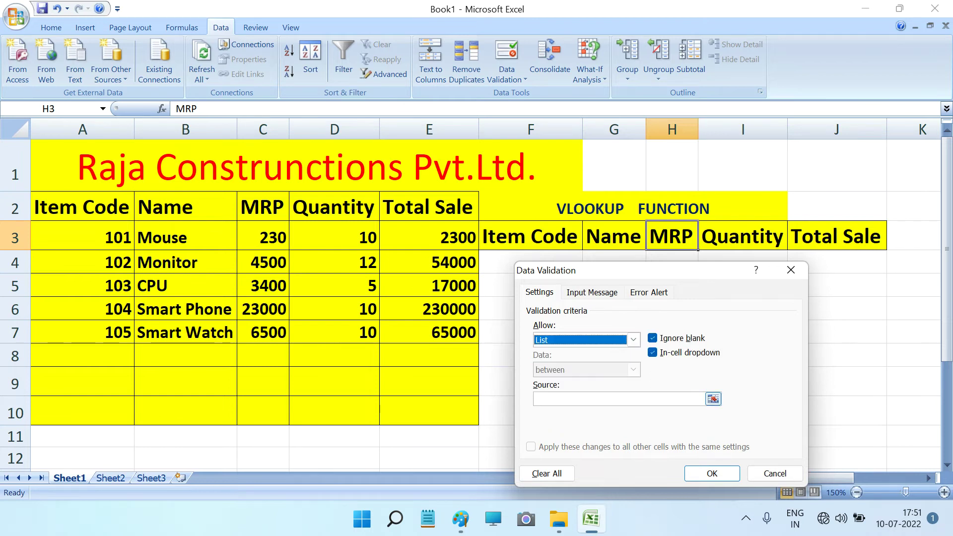
{"action": "left_click", "coordinate": [618, 398]}
{"action": "type", "text": "="}
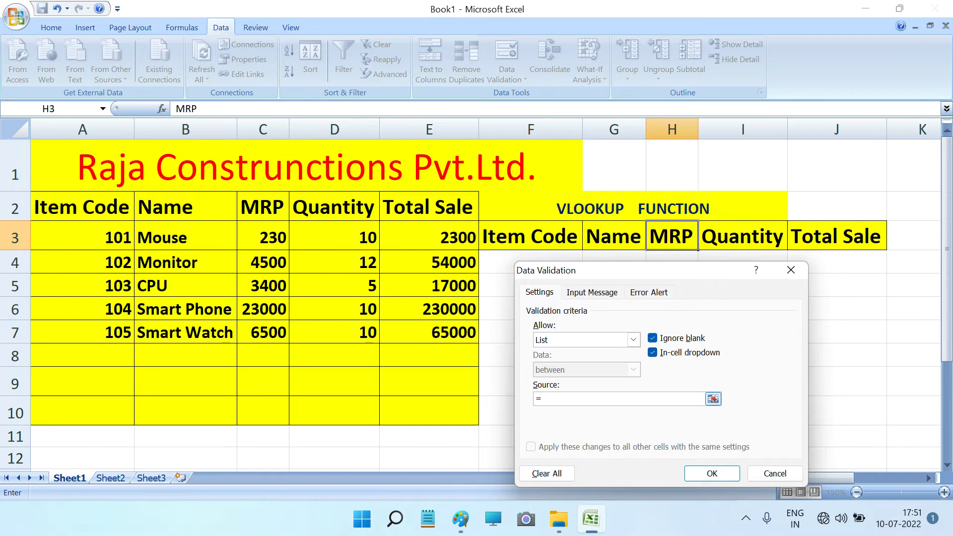
{"action": "type", "text": "C"}
{"action": "type", "text": "2"}
{"action": "type", "text": ":C500"}
{"action": "left_click", "coordinate": [712, 473]}
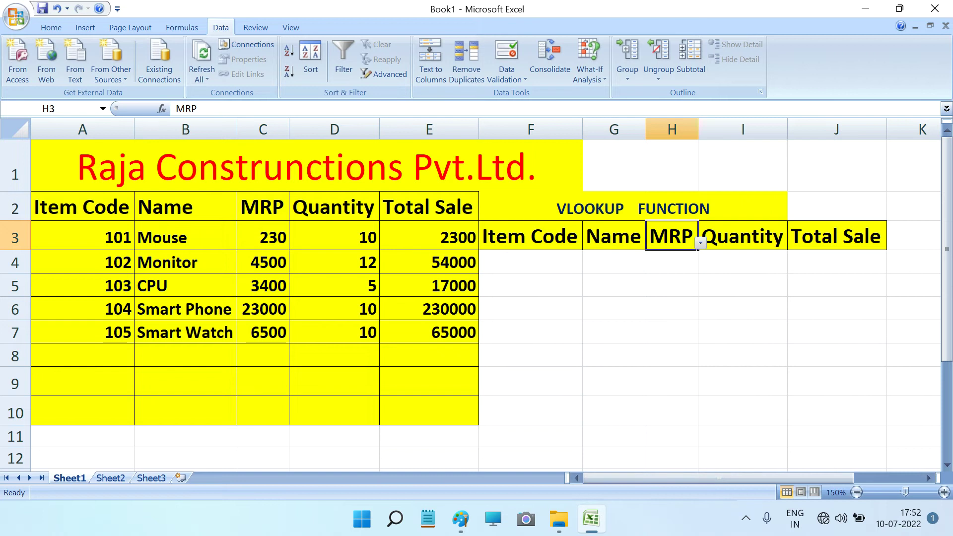
Step: Give the Quantity cell I3 list data validation sourced from =D2:D500
{"action": "left_click", "coordinate": [704, 238]}
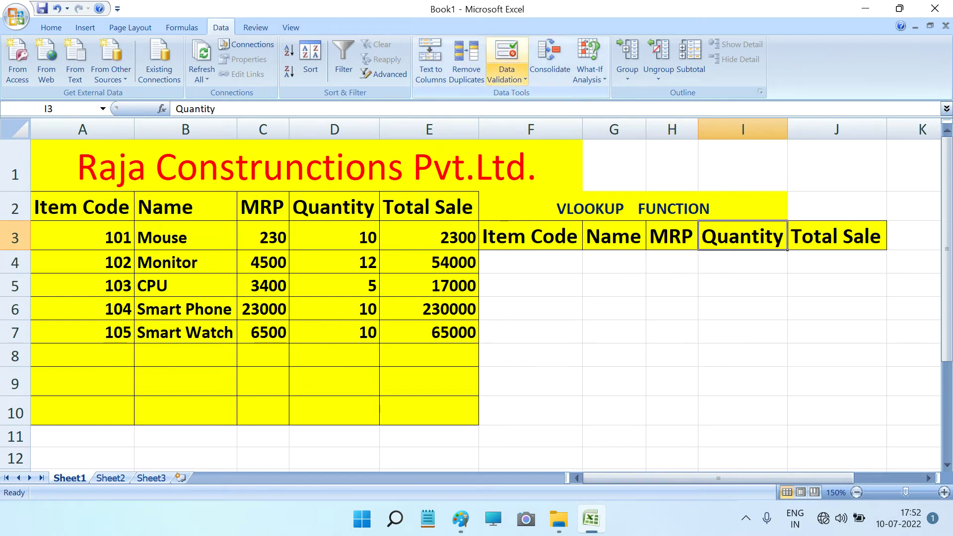
{"action": "left_click", "coordinate": [506, 74]}
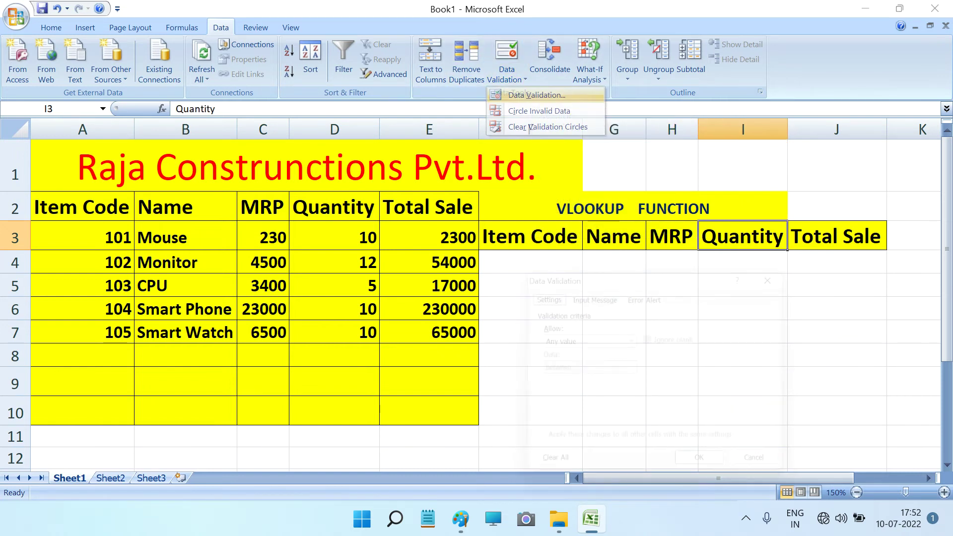
{"action": "left_click", "coordinate": [536, 95]}
{"action": "left_click", "coordinate": [633, 339]}
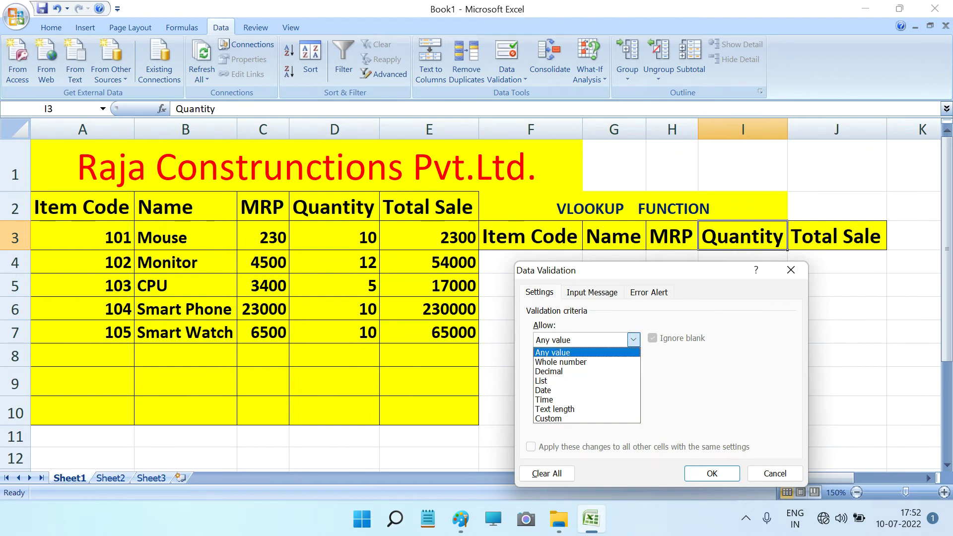
{"action": "left_click", "coordinate": [541, 381]}
{"action": "left_click", "coordinate": [536, 398]}
{"action": "type", "text": "="}
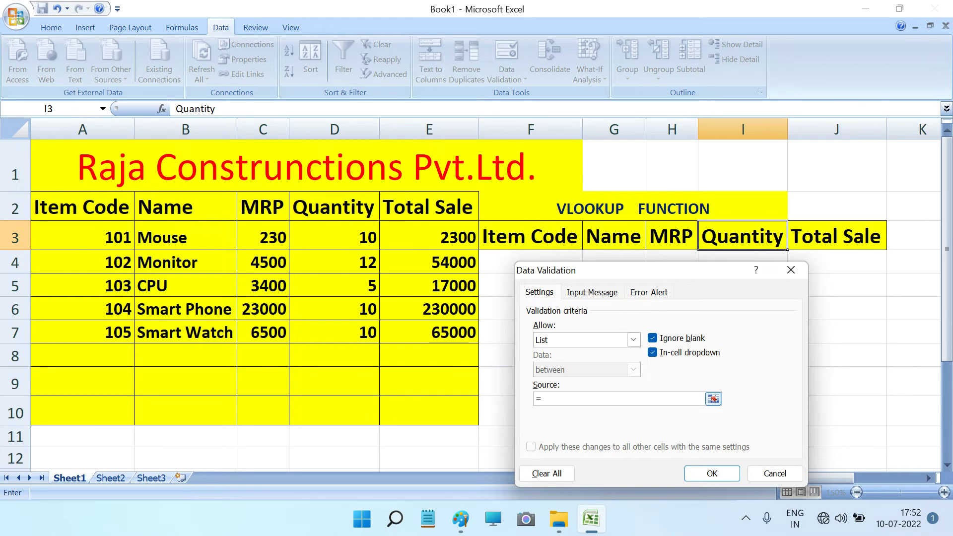
{"action": "type", "text": "D"}
{"action": "type", "text": "2:"}
{"action": "type", "text": "D500"}
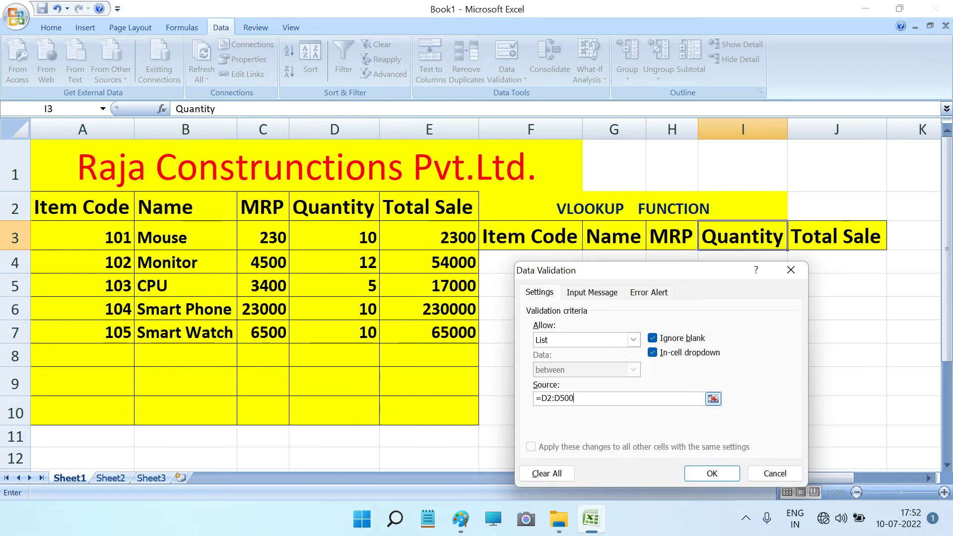
{"action": "key", "text": "Return"}
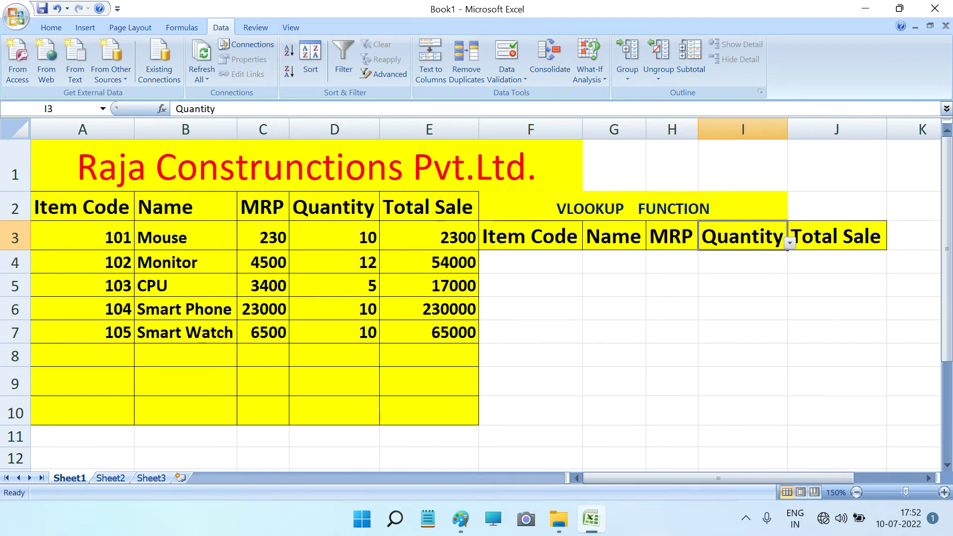
{"action": "left_click", "coordinate": [836, 236]}
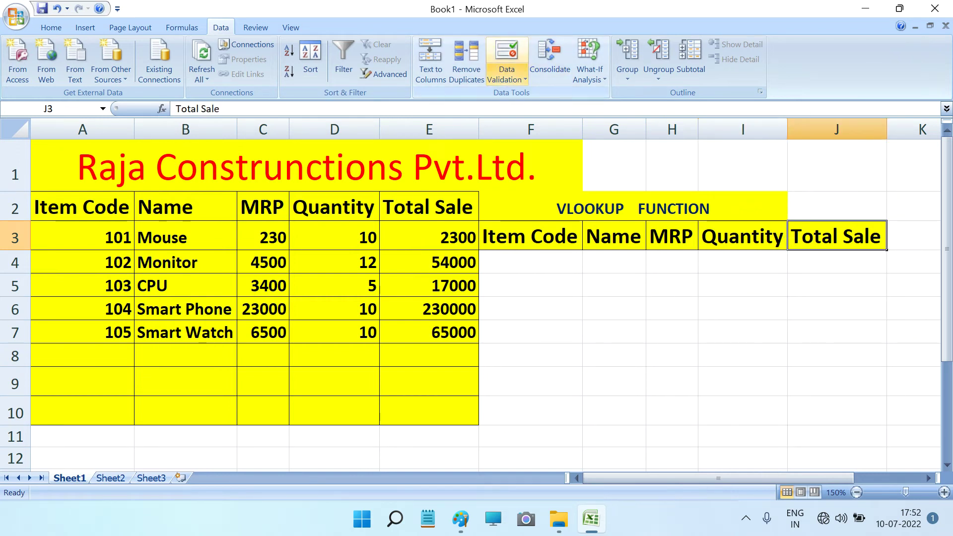
Step: Give the Total Sale cell J3 list data validation sourced from E2:E500
{"action": "left_click", "coordinate": [506, 74]}
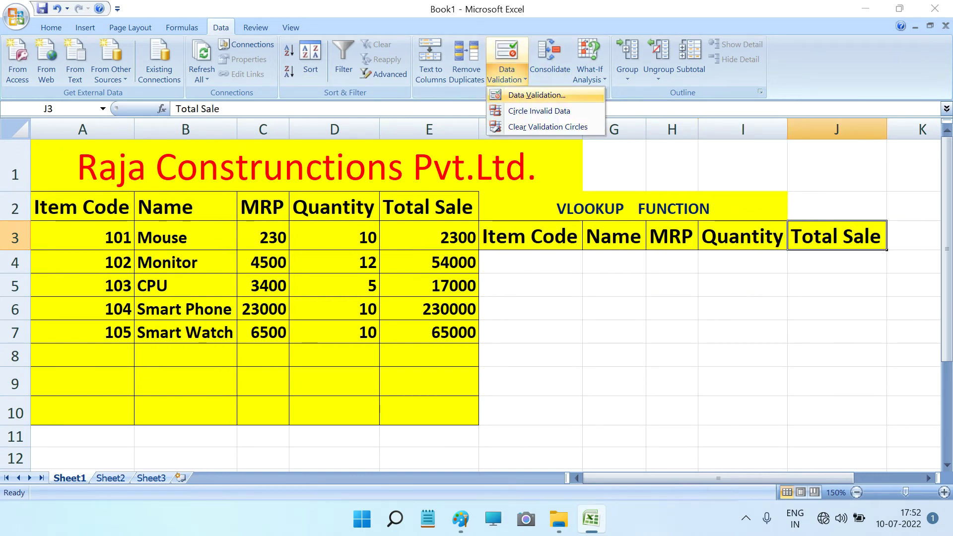
{"action": "left_click", "coordinate": [535, 95]}
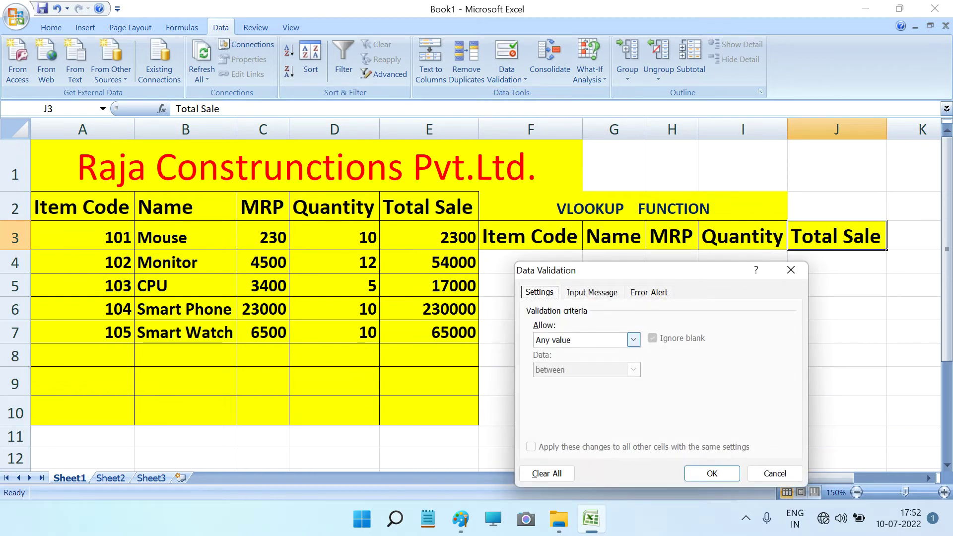
{"action": "left_click", "coordinate": [634, 339]}
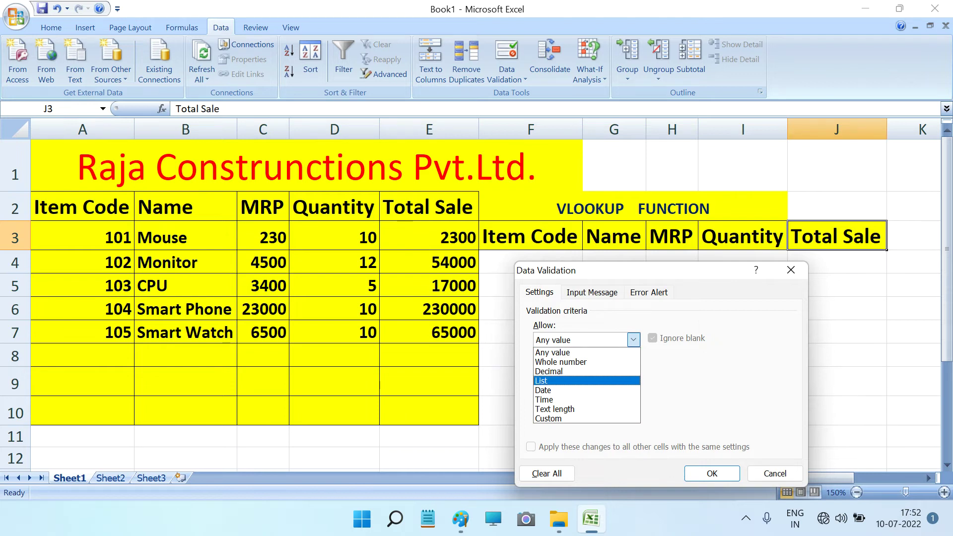
{"action": "left_click", "coordinate": [541, 380]}
{"action": "type", "text": "="}
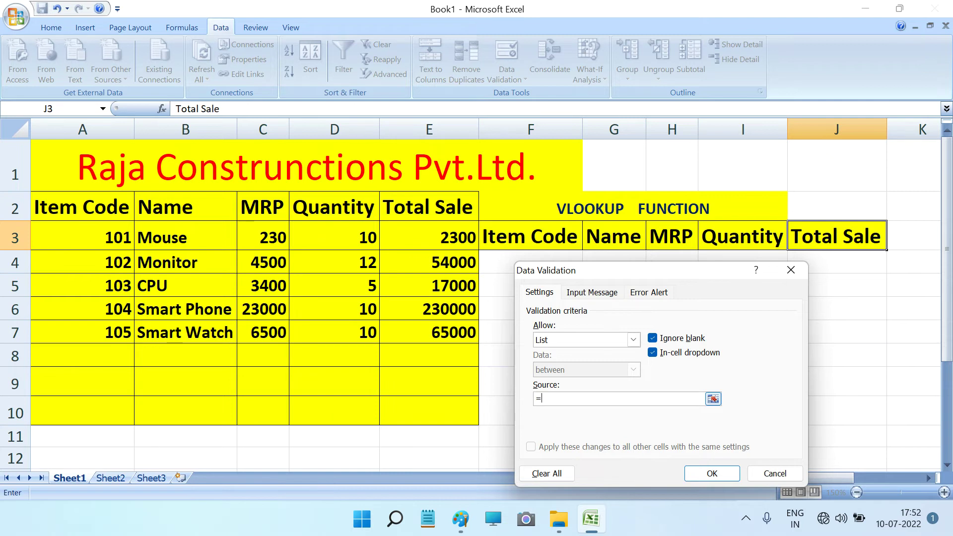
{"action": "type", "text": "E"}
{"action": "type", "text": "2:E500"}
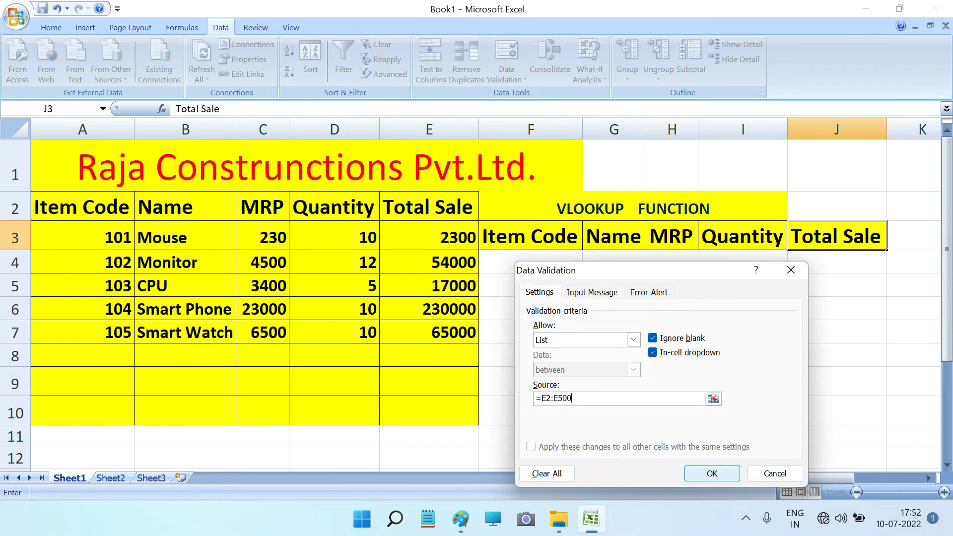
{"action": "left_click", "coordinate": [711, 473]}
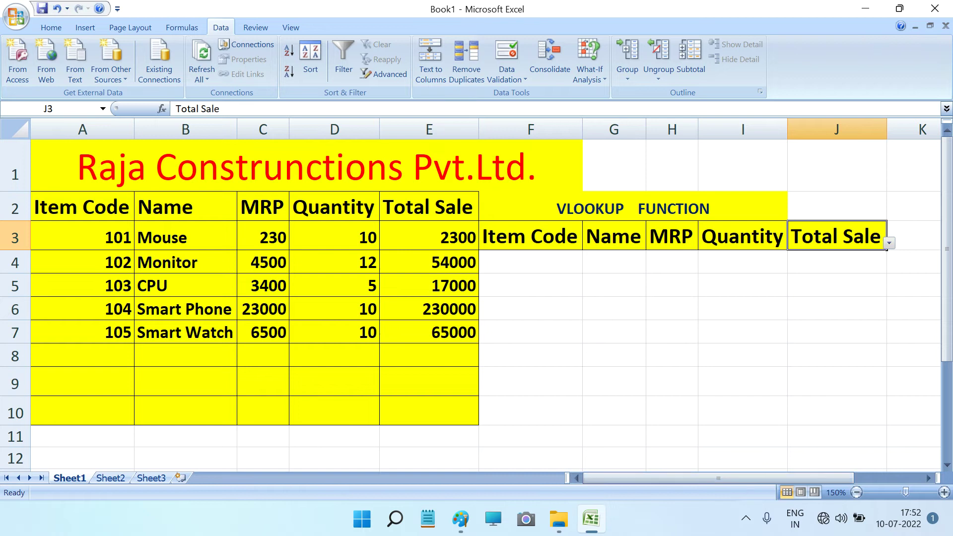
{"action": "left_click", "coordinate": [530, 262]}
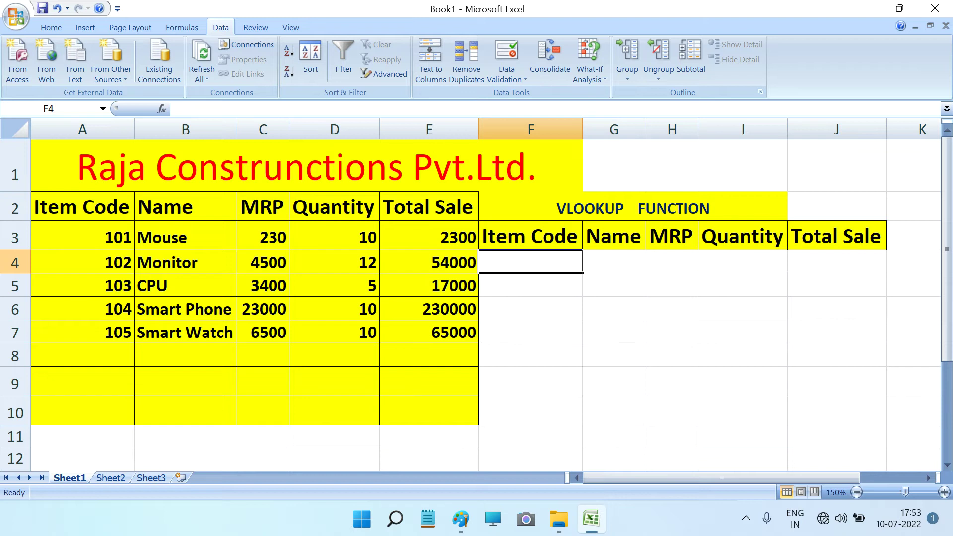
Step: Enter =VLOOKUP(F3,A2:E500,1,0) in F4 using the Function Arguments dialog
{"action": "type", "text": "=V"}
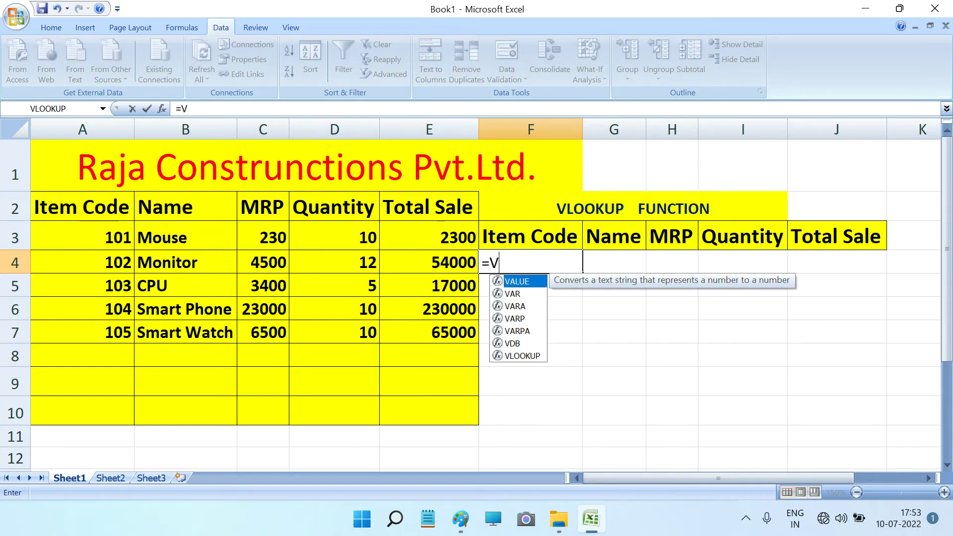
{"action": "type", "text": "L"}
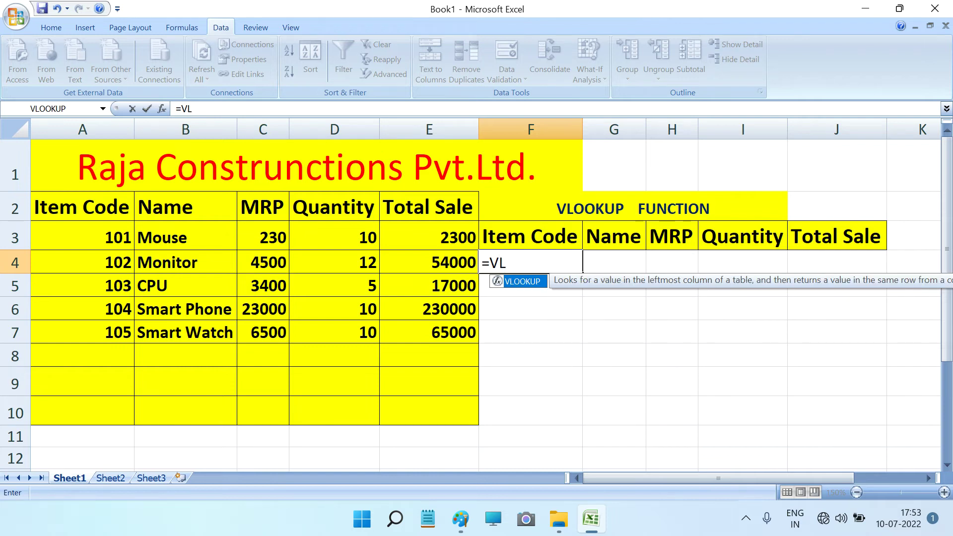
{"action": "key", "text": "Tab"}
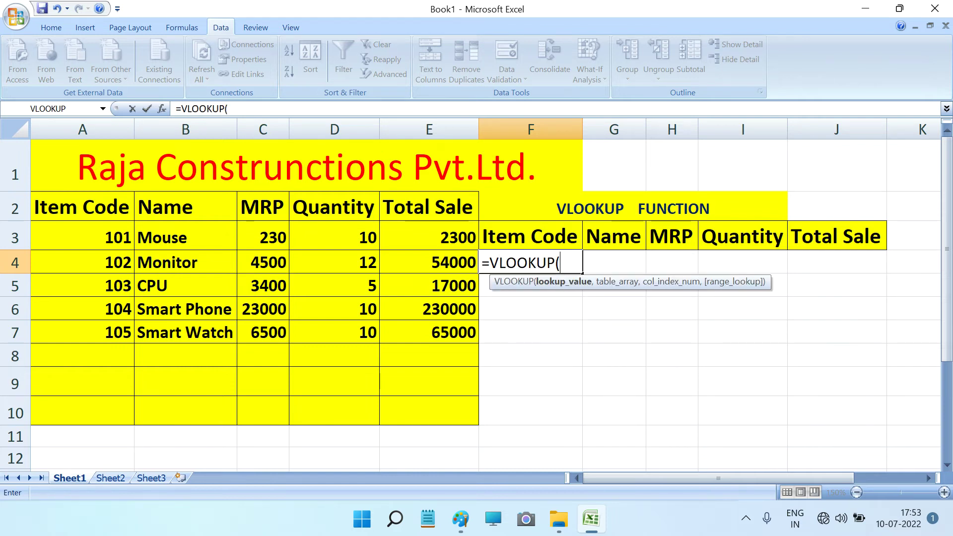
{"action": "key", "text": "ctrl+a"}
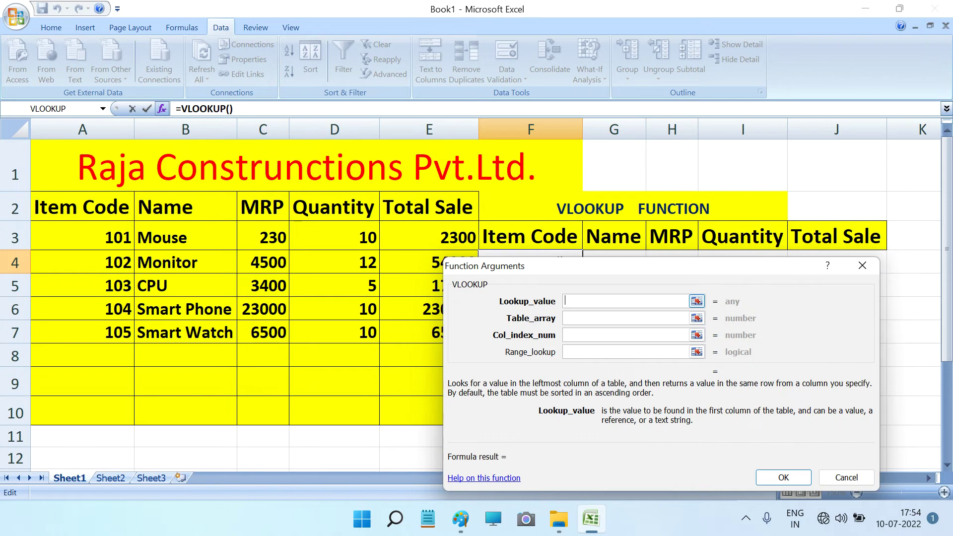
{"action": "type", "text": "F"}
{"action": "type", "text": "3"}
{"action": "key", "text": "Tab"}
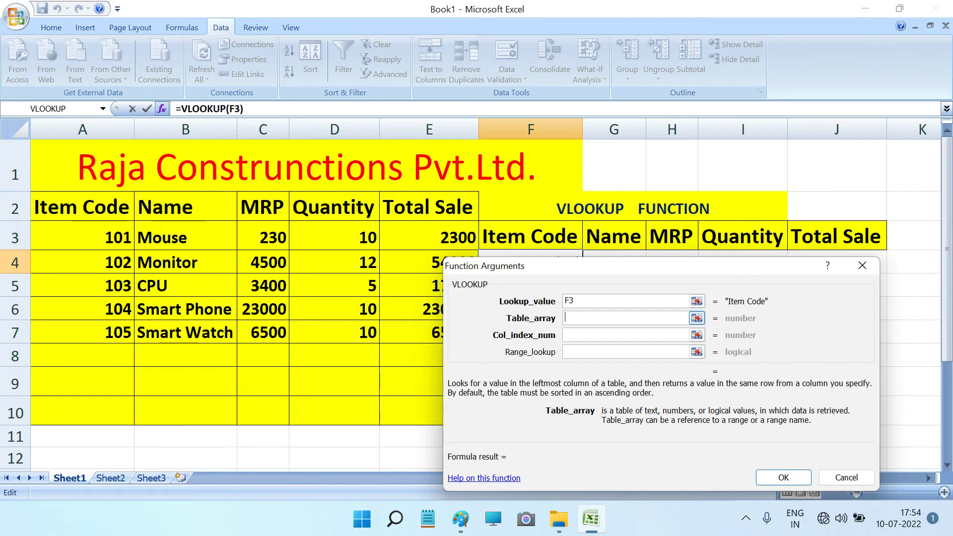
{"action": "type", "text": "A2"}
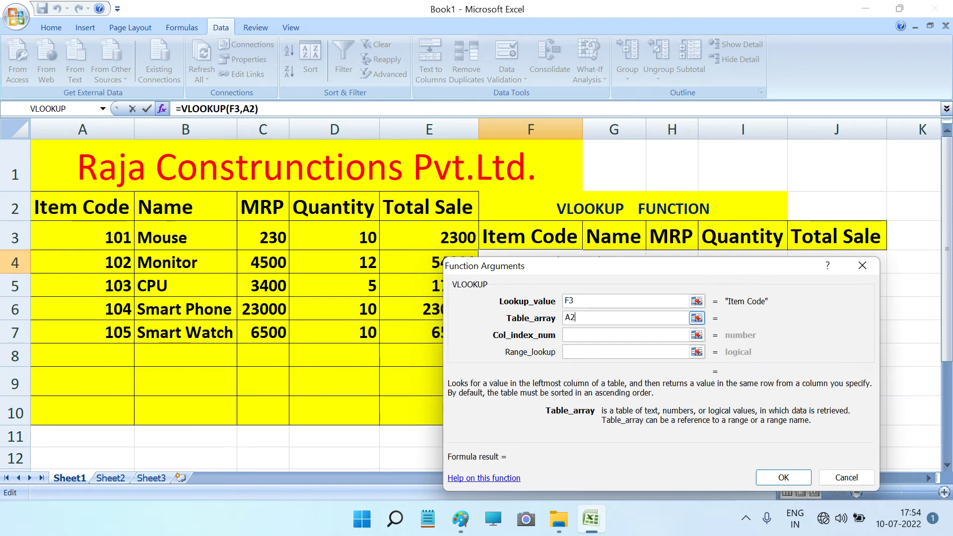
{"action": "type", "text": ":"}
{"action": "type", "text": "E"}
{"action": "type", "text": "500"}
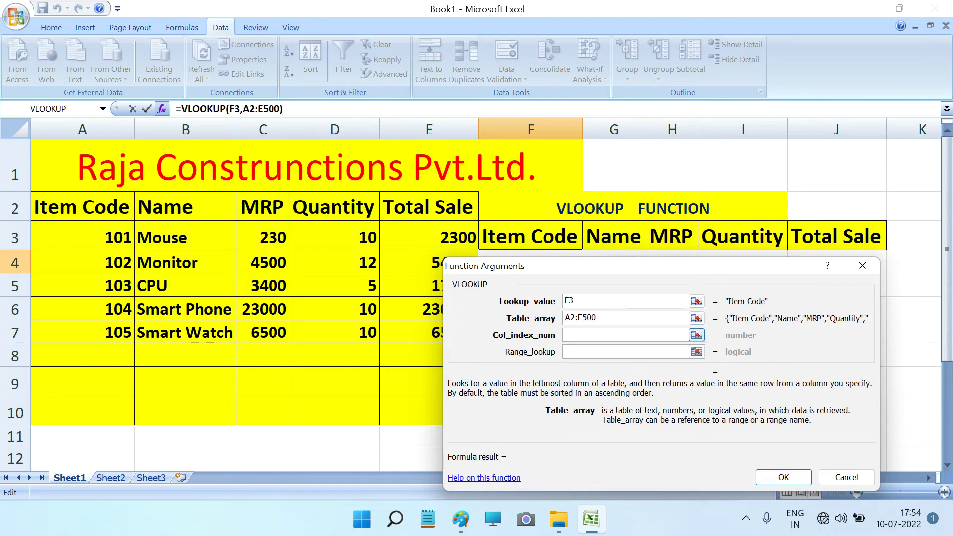
{"action": "key", "text": "Tab"}
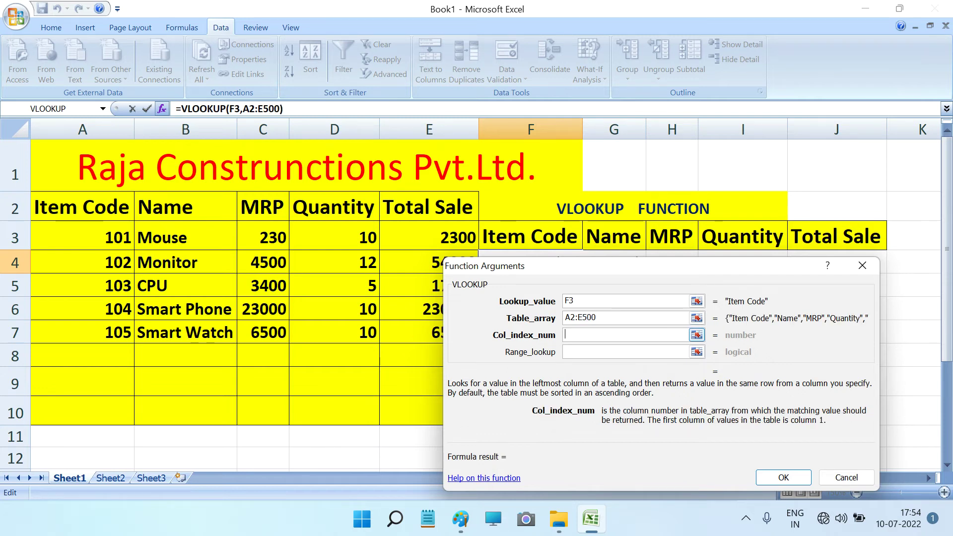
{"action": "type", "text": "1"}
{"action": "key", "text": "Tab"}
{"action": "type", "text": "0"}
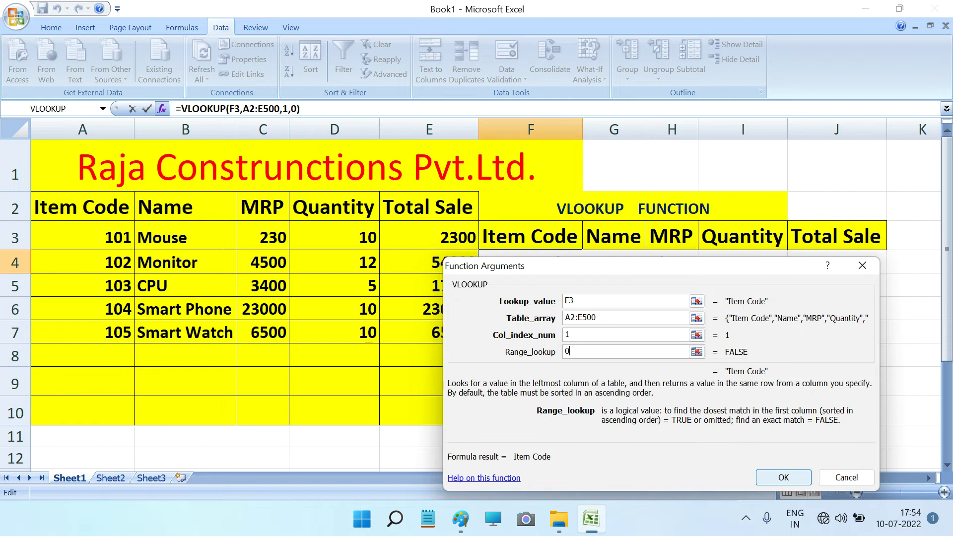
{"action": "key", "text": "Return"}
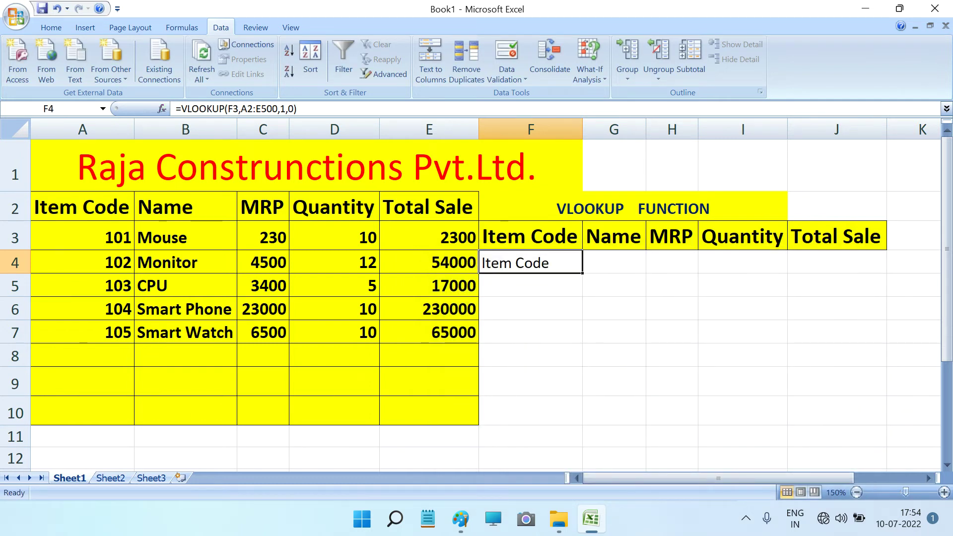
Step: Put =VLOOKUP(F3,A2:E500,2,0) in G4 so it returns Name
{"action": "double_click", "coordinate": [527, 262]}
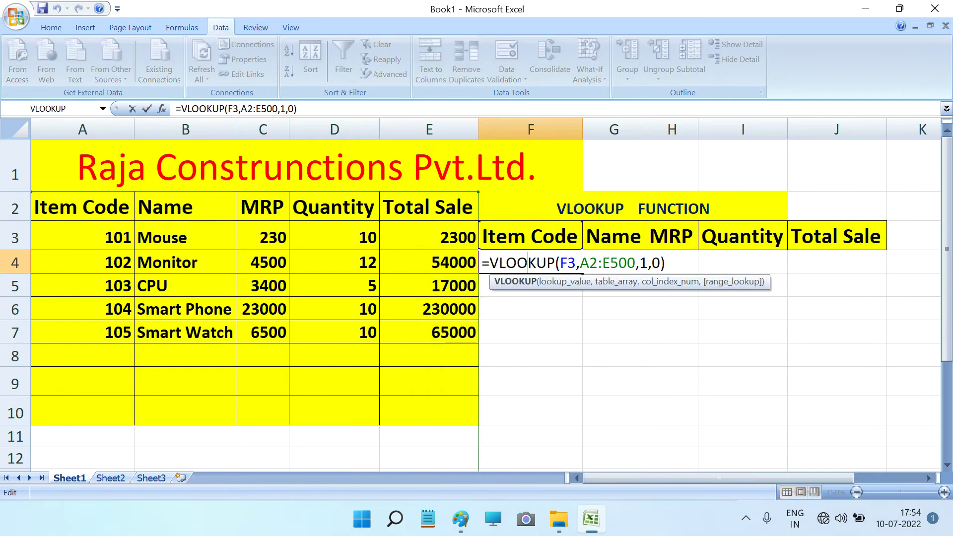
{"action": "left_click", "coordinate": [206, 108]}
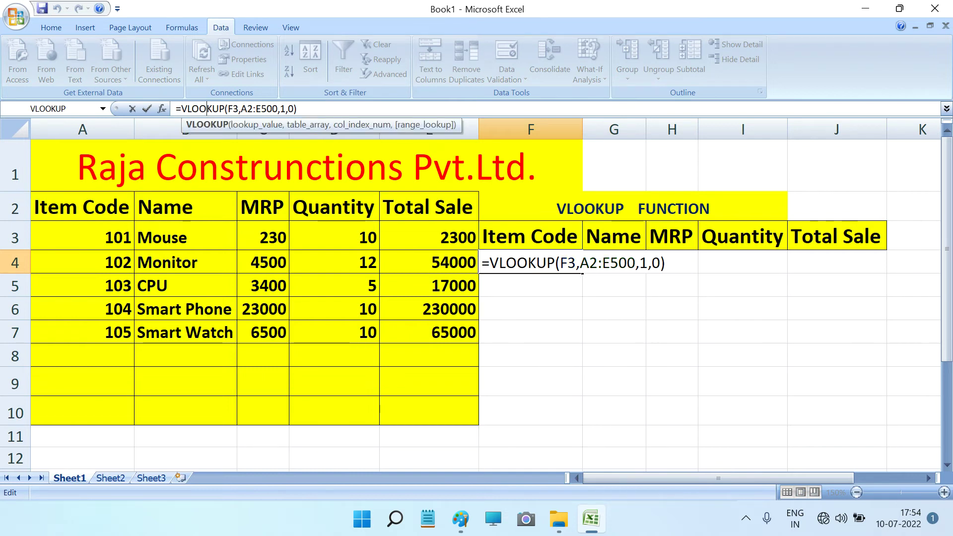
{"action": "left_click_drag", "start_coordinate": [481, 262], "coordinate": [665, 263]}
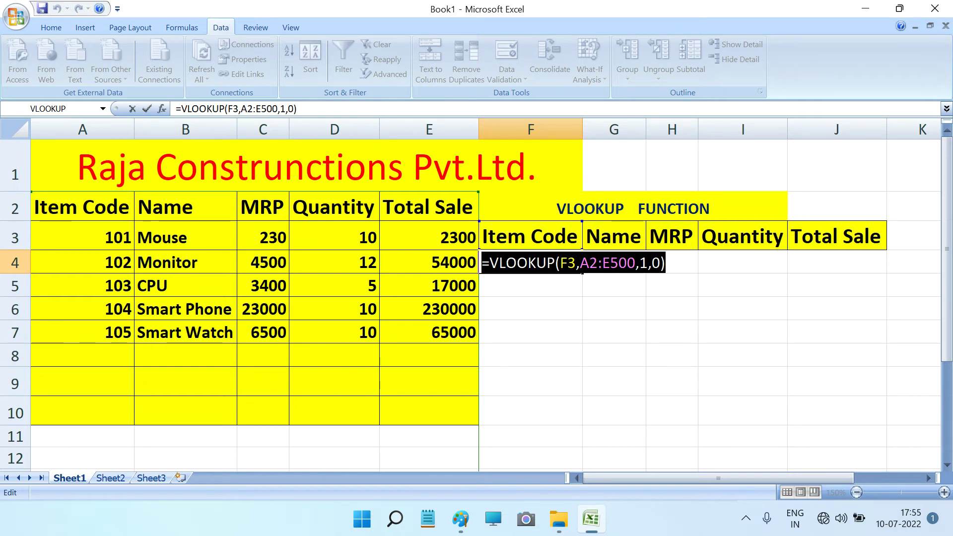
{"action": "left_click", "coordinate": [672, 286]}
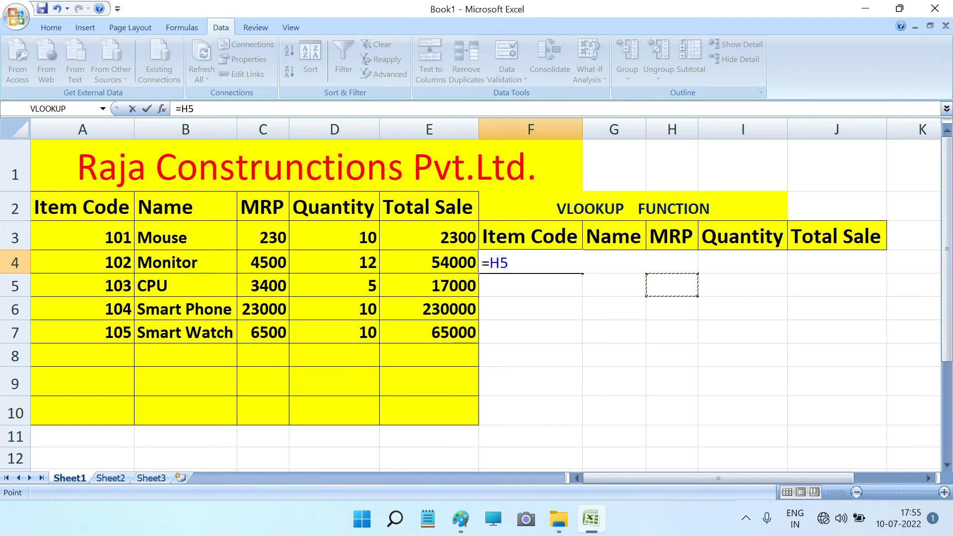
{"action": "key", "text": "Escape"}
{"action": "key", "text": "Right"}
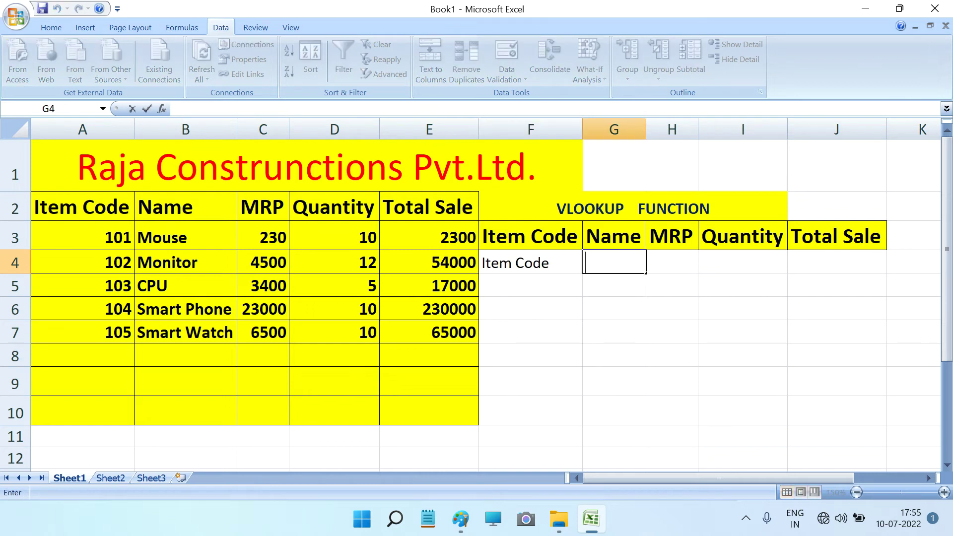
{"action": "type", "text": "=VLOOKUP(F3,A2:E500,1,0)"}
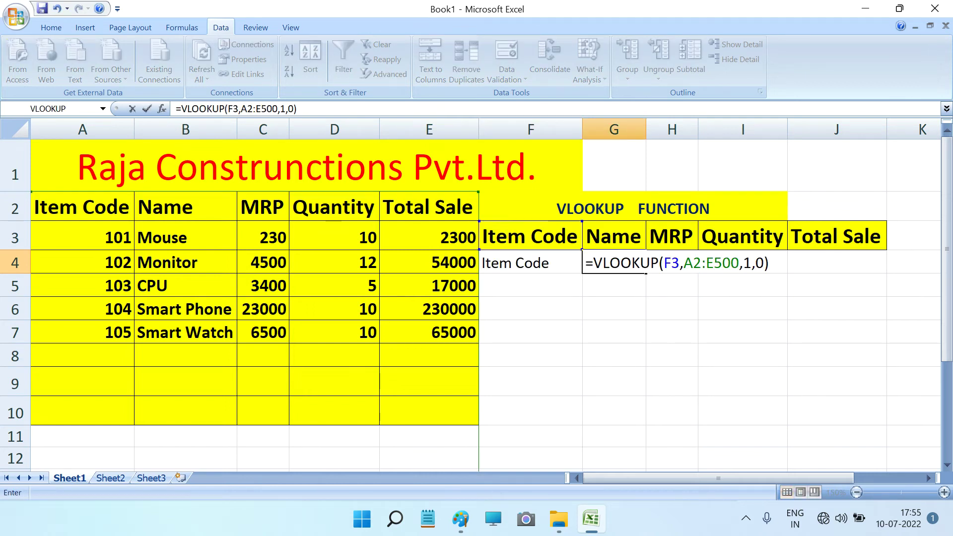
{"action": "left_click", "coordinate": [743, 263]}
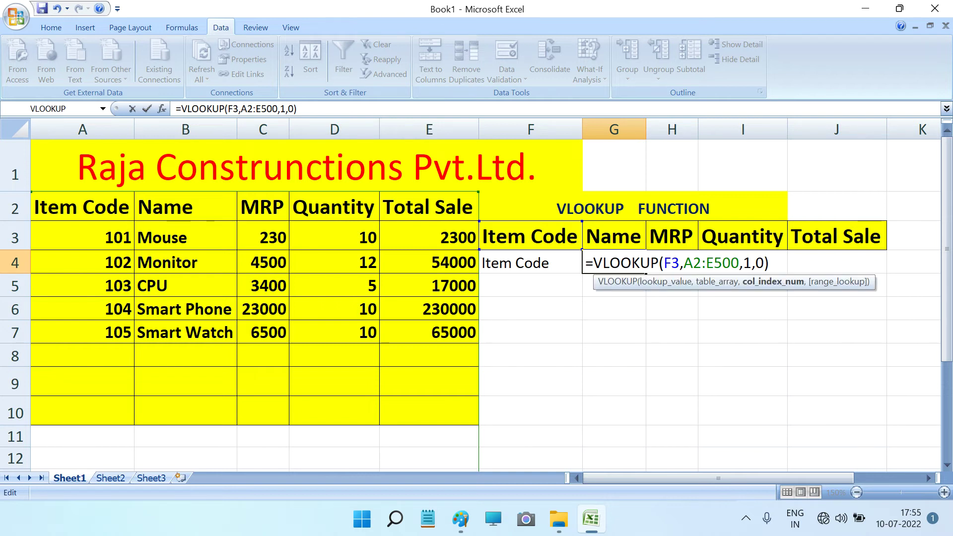
{"action": "key", "text": "Delete"}
{"action": "type", "text": "2"}
{"action": "key", "text": "Return"}
Step: Paste the VLOOKUP into H4 with column index 3 to return MRP
{"action": "left_click", "coordinate": [671, 261]}
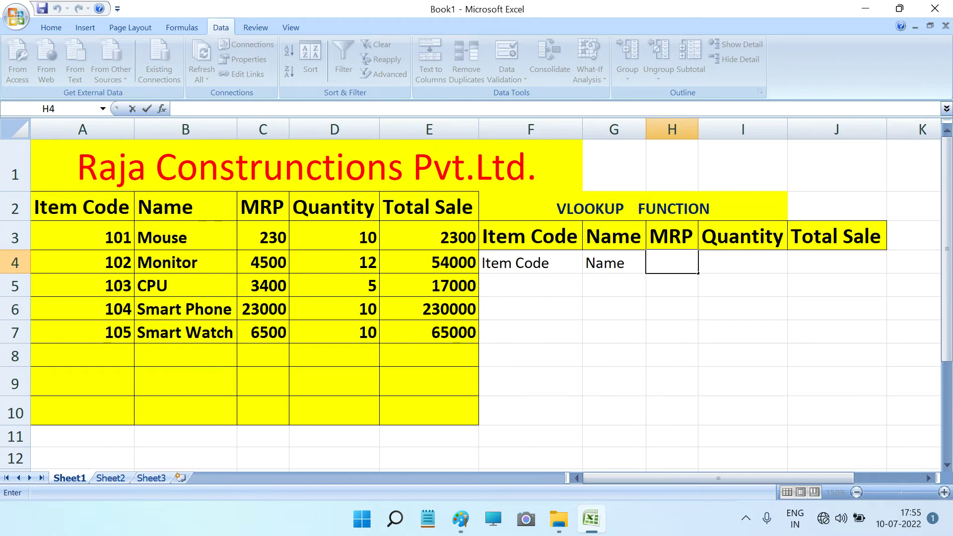
{"action": "type", "text": "=VLOOKUP(F3,A2:E500,1,0)"}
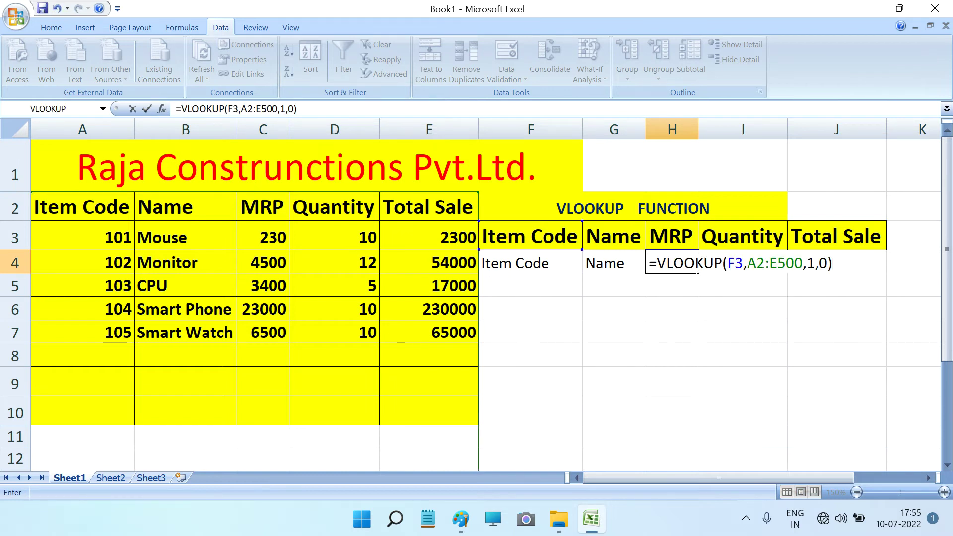
{"action": "left_click", "coordinate": [807, 263]}
{"action": "key", "text": "Delete"}
{"action": "type", "text": "3"}
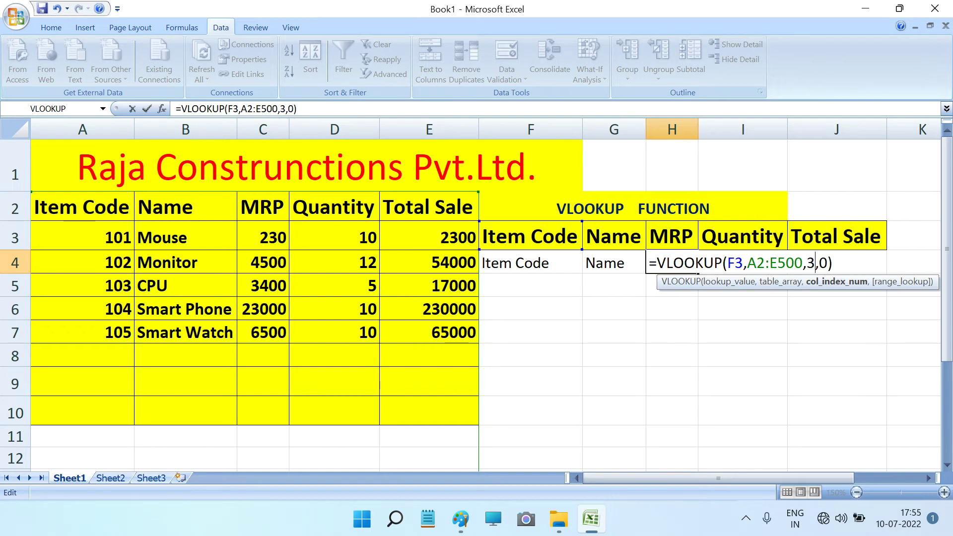
{"action": "key", "text": "Return"}
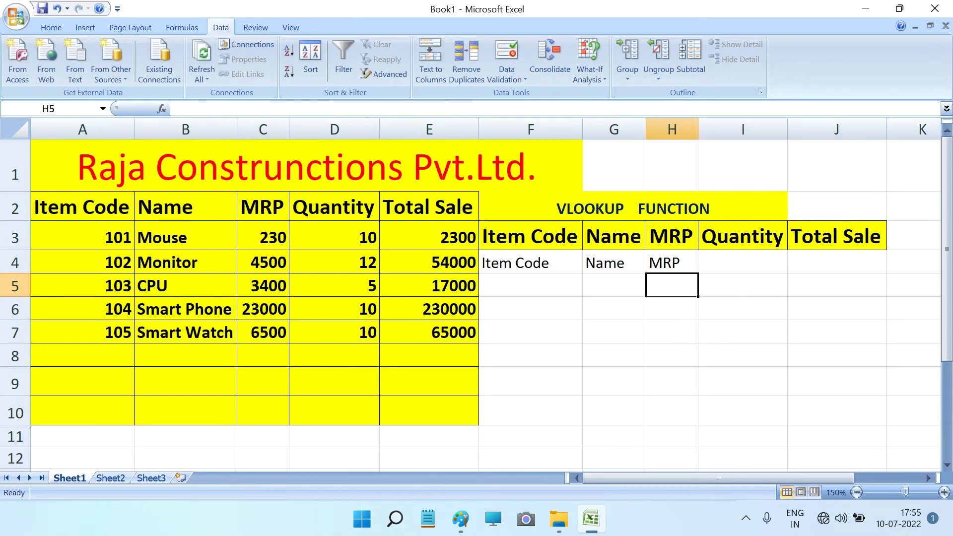
Step: Paste the VLOOKUP into I4 with column index 4 to return Quantity
{"action": "left_click", "coordinate": [742, 262]}
{"action": "key", "text": "F2"}
{"action": "type", "text": "=VLOOKUP(F3,A2:E500,1,0)"}
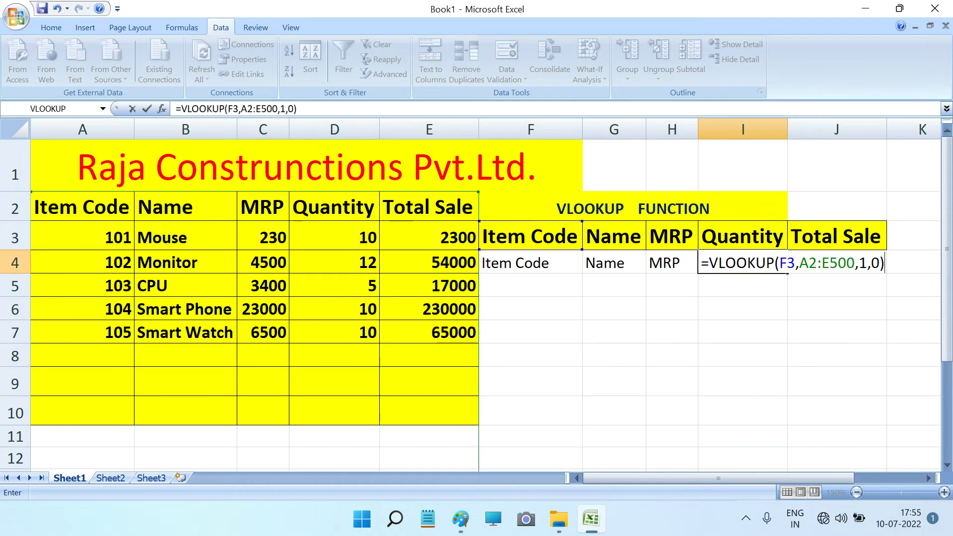
{"action": "left_click", "coordinate": [859, 263]}
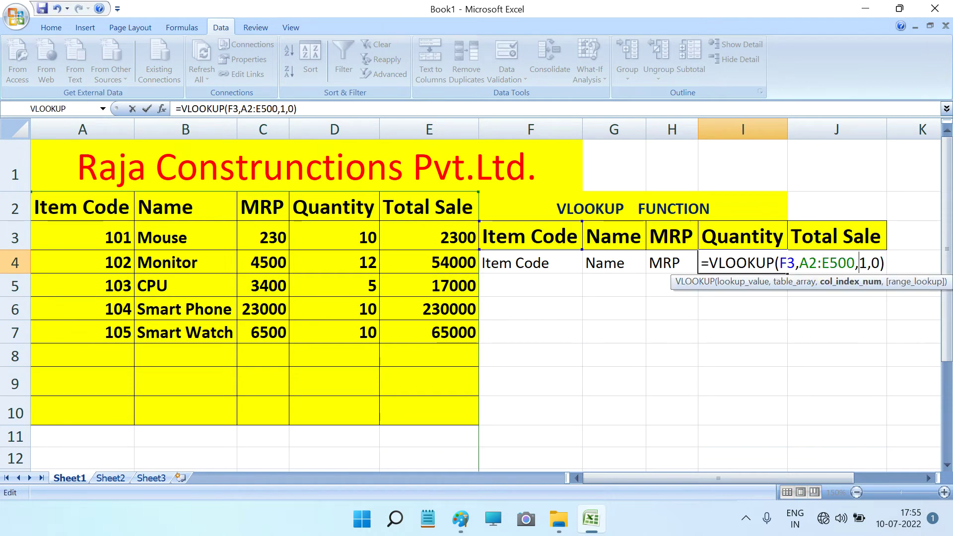
{"action": "key", "text": "Delete"}
{"action": "type", "text": "4"}
{"action": "key", "text": "Return"}
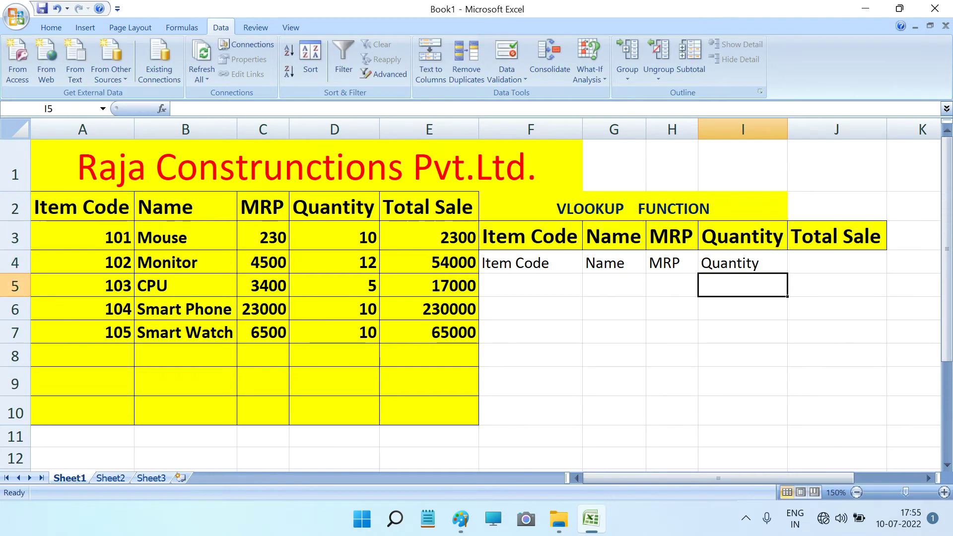
Step: Paste the VLOOKUP into J4 with column index 5 to return Total Sale
{"action": "left_click", "coordinate": [837, 262]}
{"action": "double_click", "coordinate": [836, 262]}
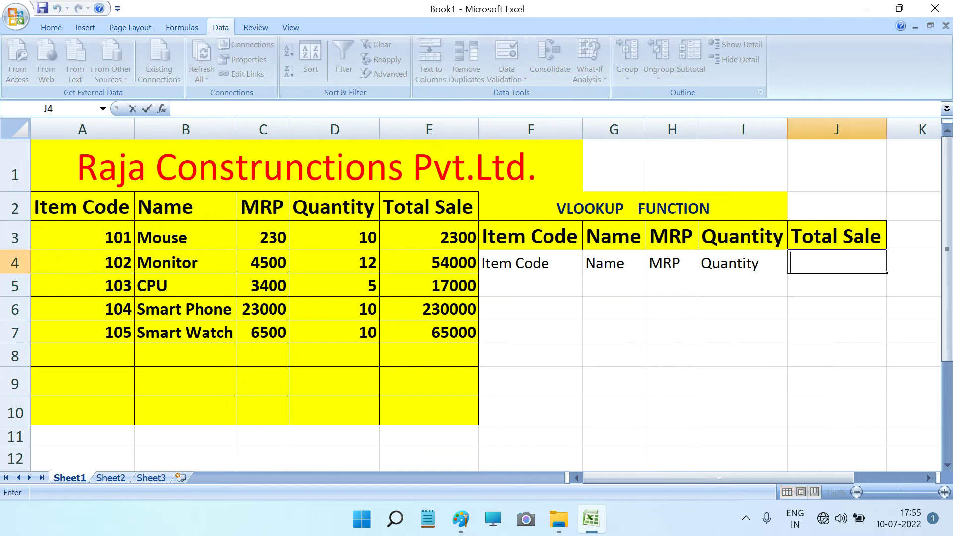
{"action": "type", "text": "=VLOOKUP(F3,A2:E500,1,0)"}
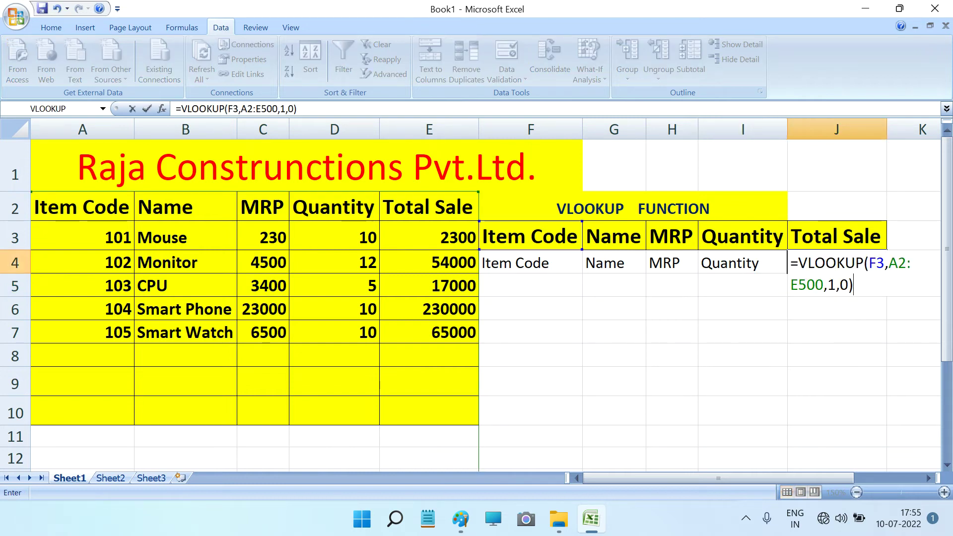
{"action": "left_click", "coordinate": [832, 285]}
{"action": "key", "text": "BackSpace"}
{"action": "type", "text": "5"}
{"action": "key", "text": "Return"}
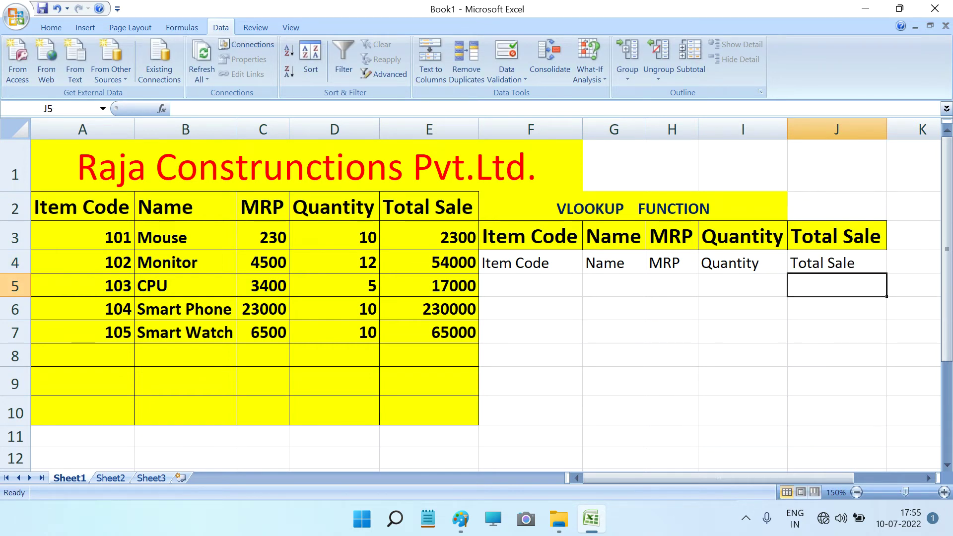
{"action": "left_click", "coordinate": [530, 285]}
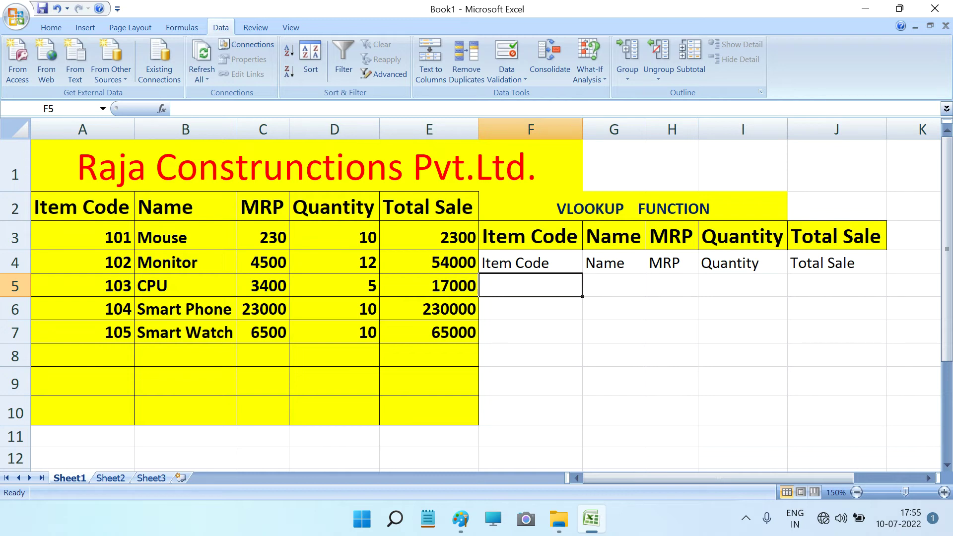
{"action": "left_click", "coordinate": [530, 236]}
Step: Pick item codes 103, 104, then 105 from F3's dropdown, ending on the Smart Watch record
{"action": "left_click", "coordinate": [585, 243]}
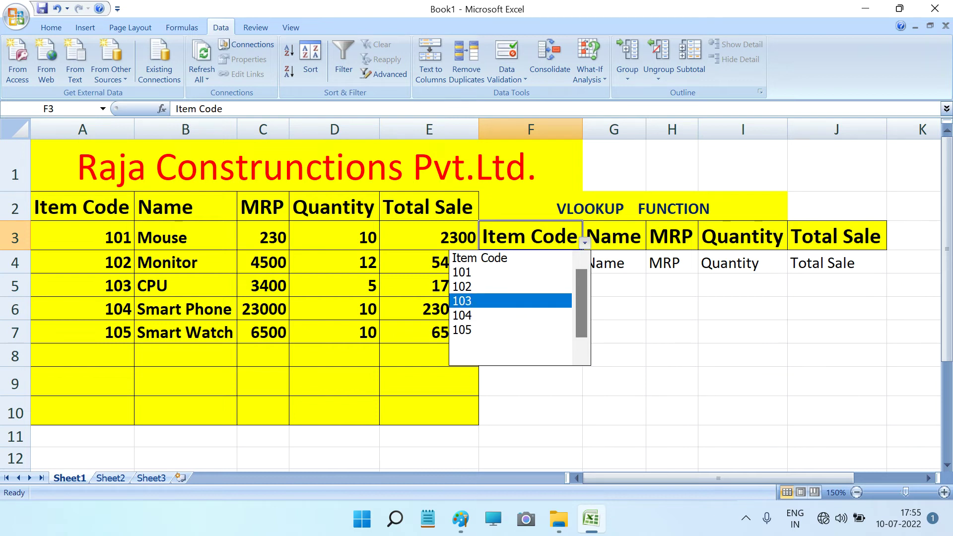
{"action": "key", "text": "Return"}
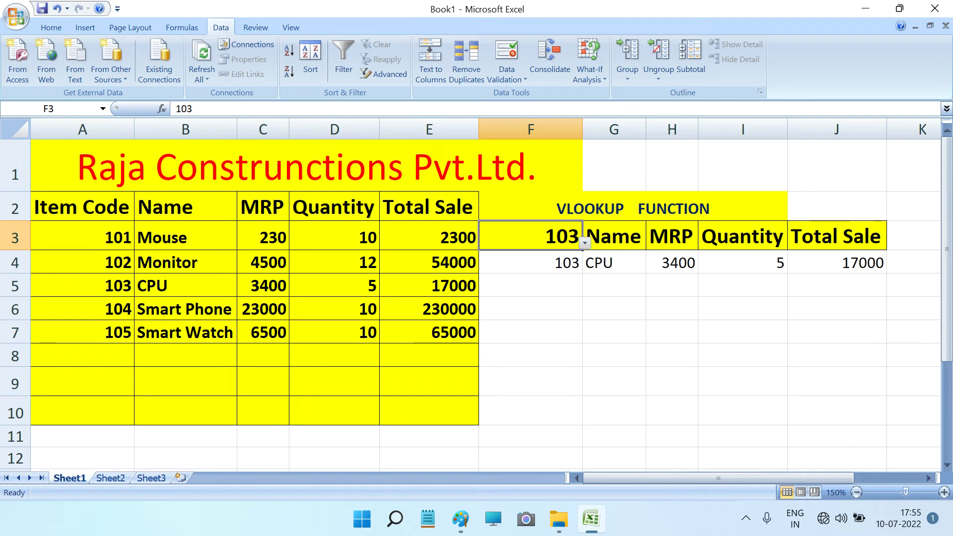
{"action": "key", "text": "alt+Down"}
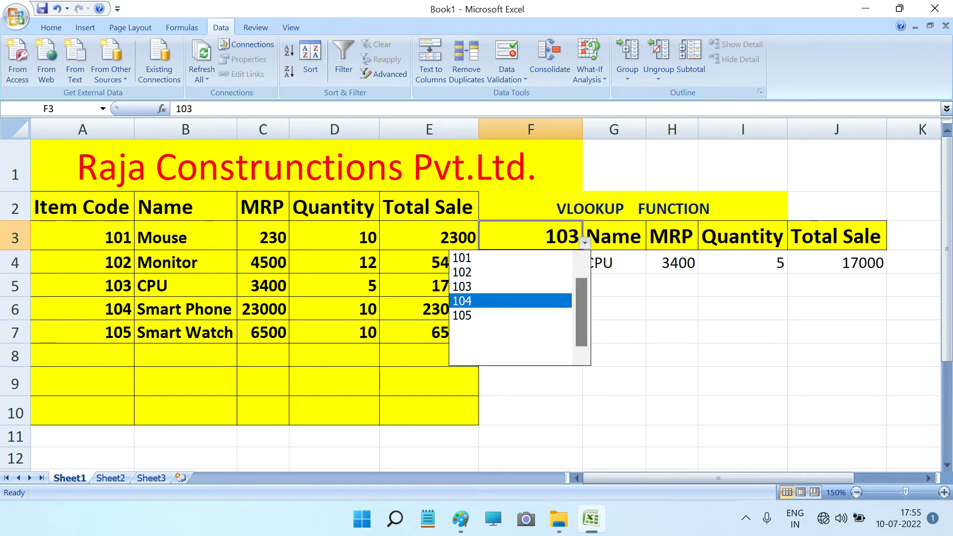
{"action": "key", "text": "Return"}
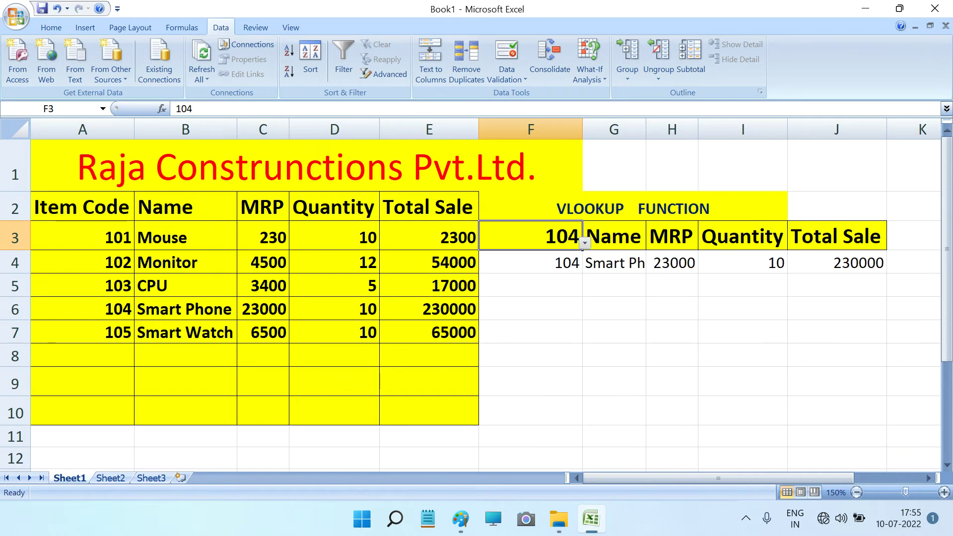
{"action": "key", "text": "alt+Down"}
{"action": "key", "text": "Down"}
{"action": "key", "text": "Down"}
{"action": "key", "text": "Up"}
{"action": "key", "text": "Return"}
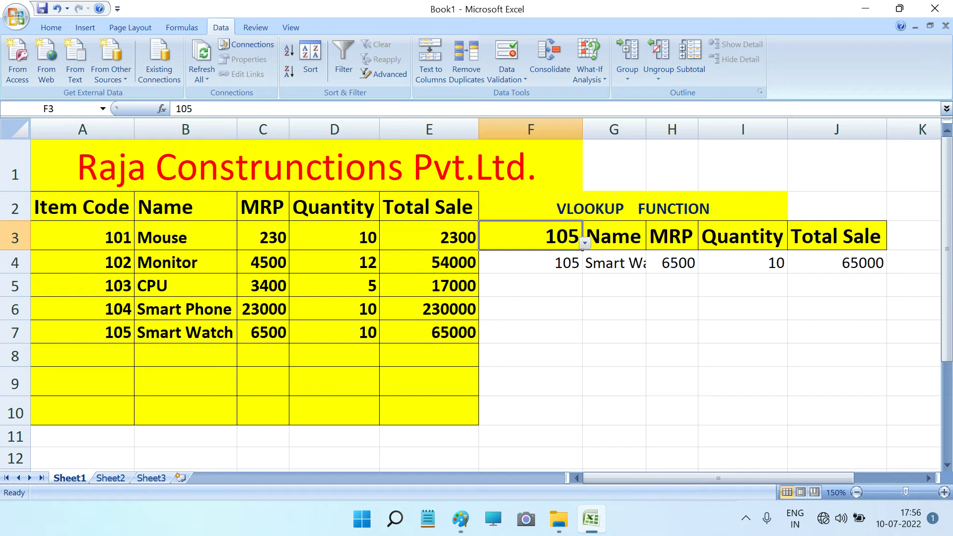
Step: Merge cells F6:I6 with Merge & Center and give the merged cell a yellow fill
{"action": "left_click_drag", "start_coordinate": [530, 286], "coordinate": [836, 286]}
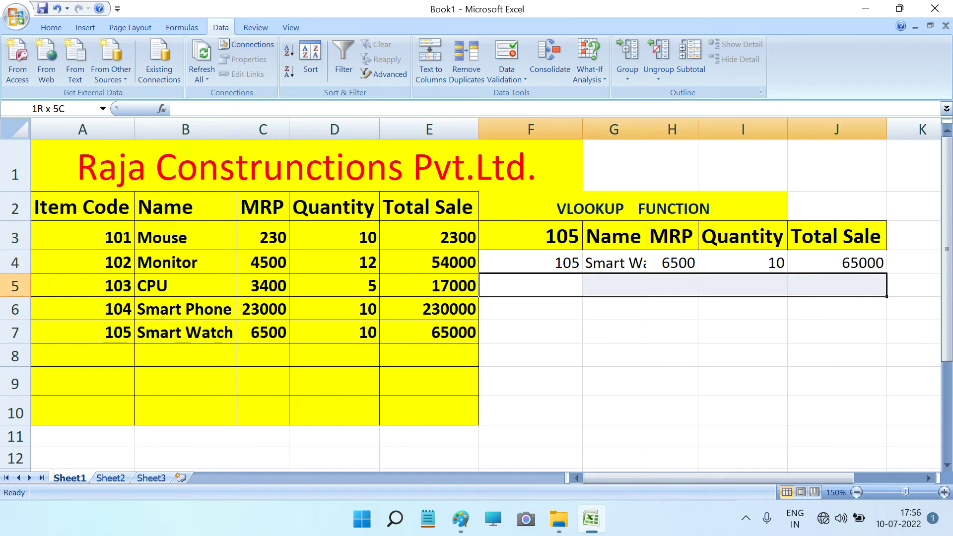
{"action": "left_click", "coordinate": [530, 308]}
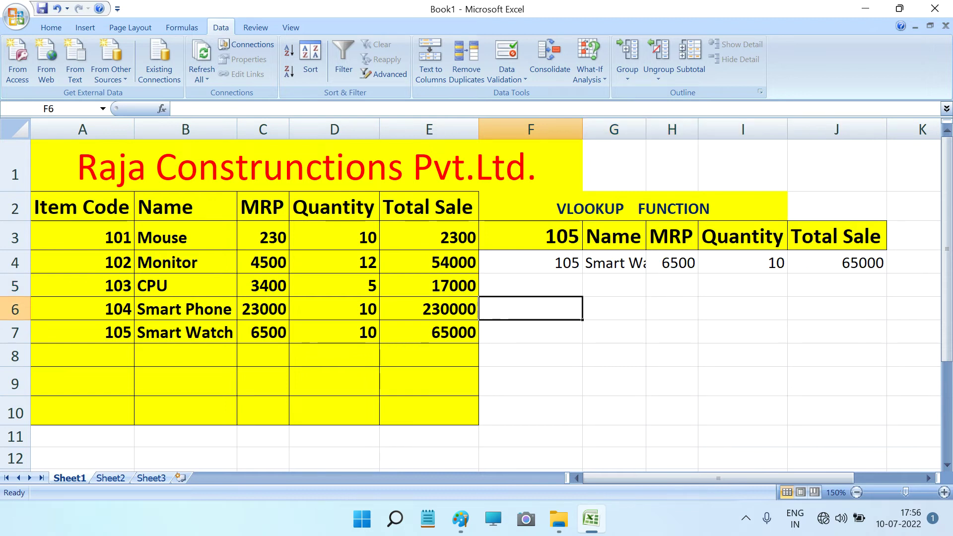
{"action": "left_click", "coordinate": [530, 284]}
{"action": "left_click_drag", "start_coordinate": [530, 285], "coordinate": [836, 285]}
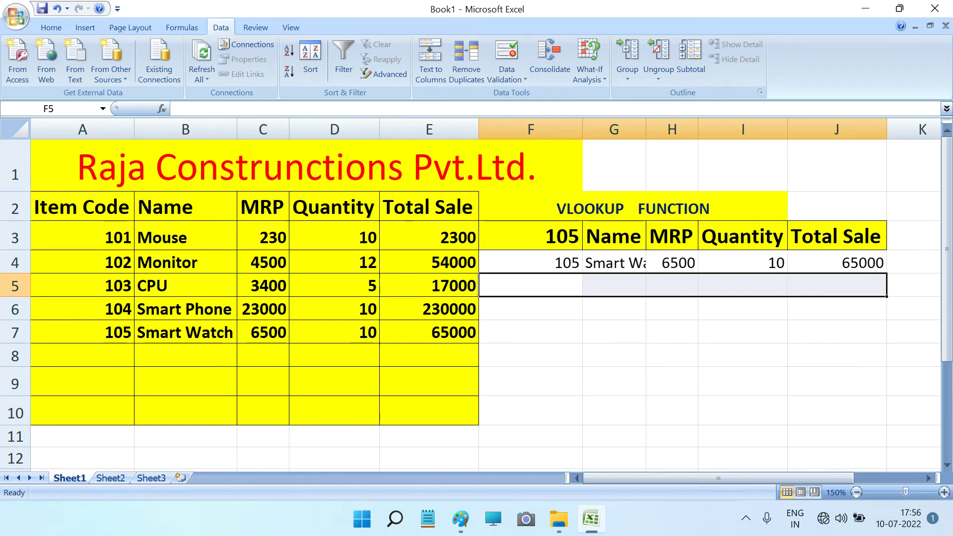
{"action": "left_click", "coordinate": [530, 309]}
{"action": "left_click_drag", "start_coordinate": [530, 308], "coordinate": [742, 308]}
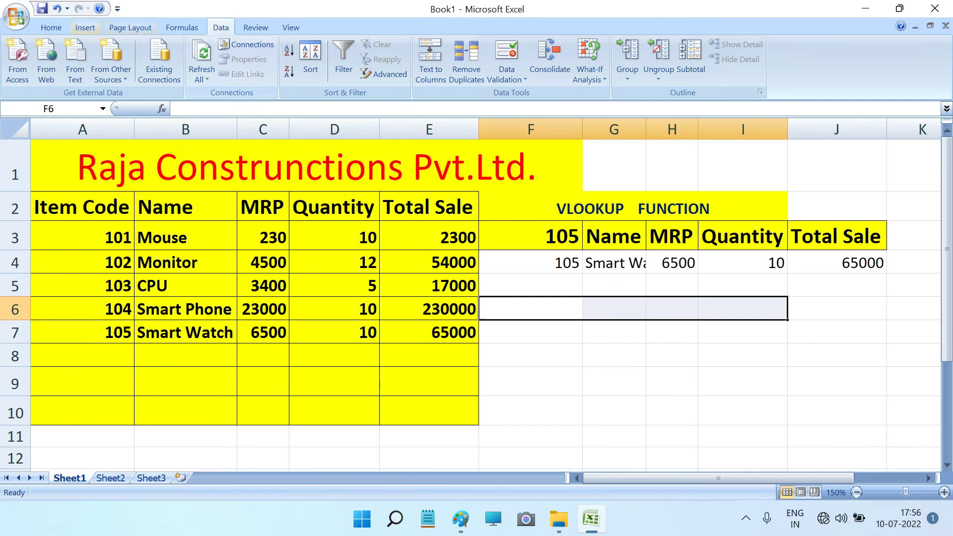
{"action": "left_click", "coordinate": [51, 28]}
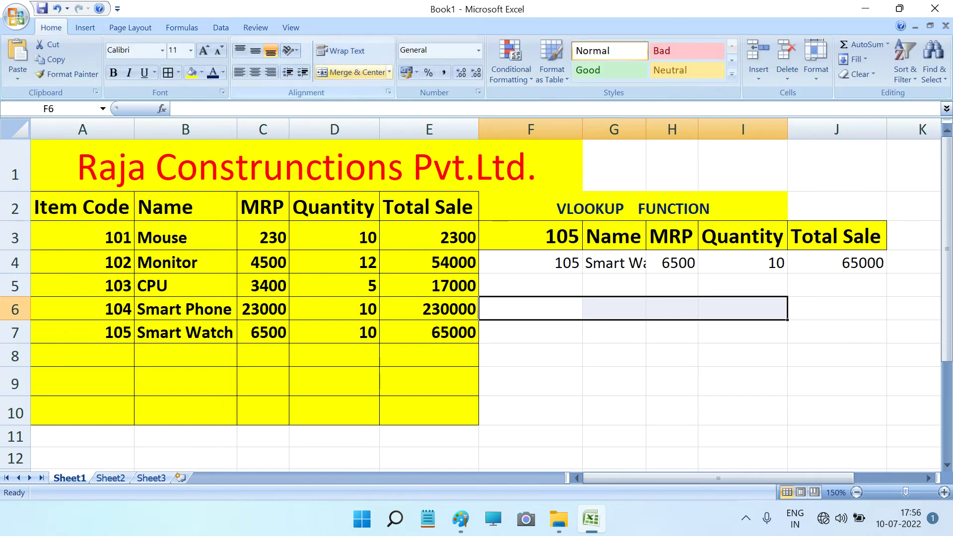
{"action": "left_click", "coordinate": [357, 72]}
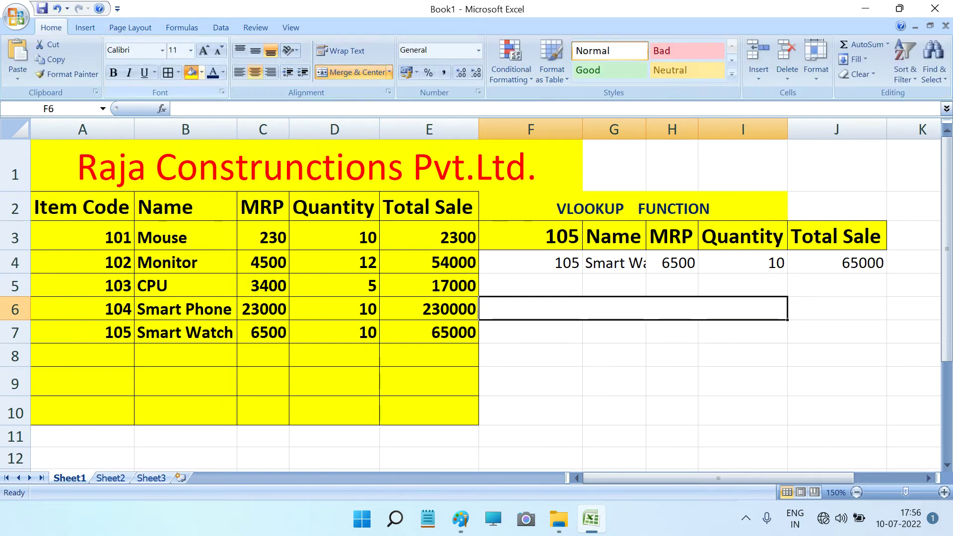
{"action": "left_click", "coordinate": [191, 72]}
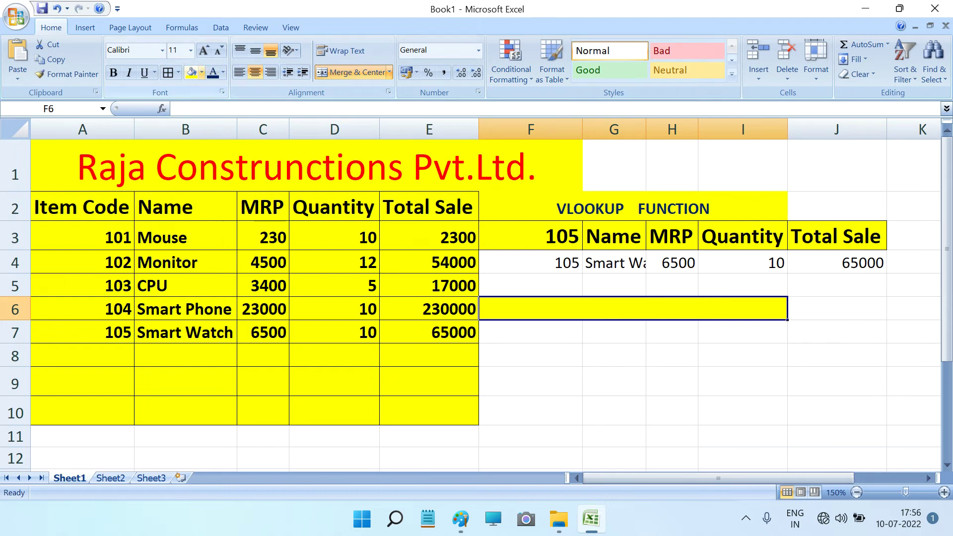
{"action": "left_click", "coordinate": [223, 72]}
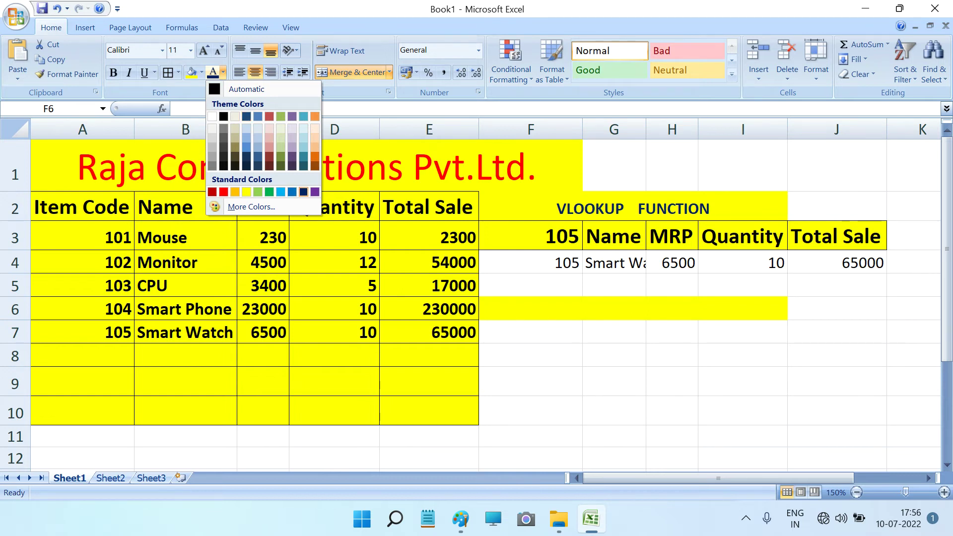
{"action": "left_click", "coordinate": [303, 192]}
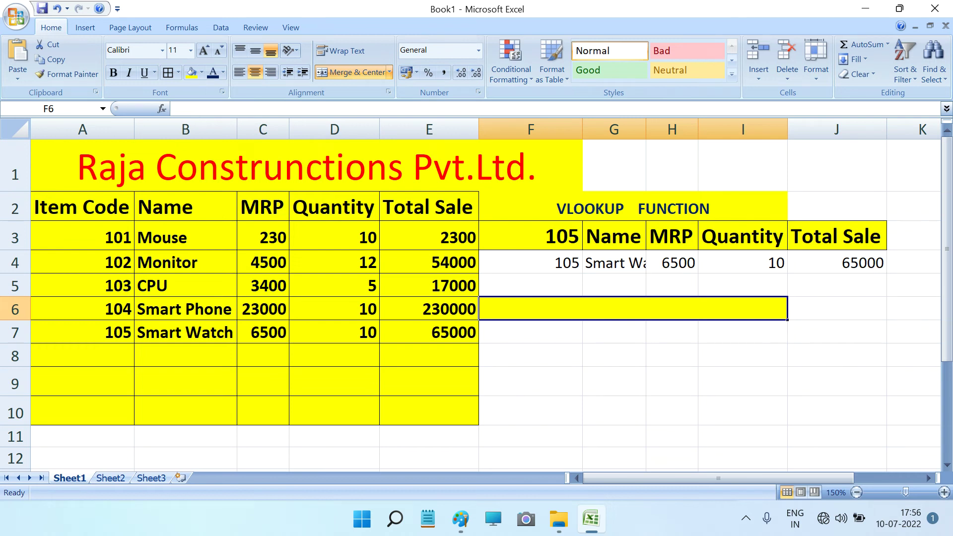
Step: Make the merged F6:I6 cell bold, erasing a stray H typed into it
{"action": "type", "text": "H"}
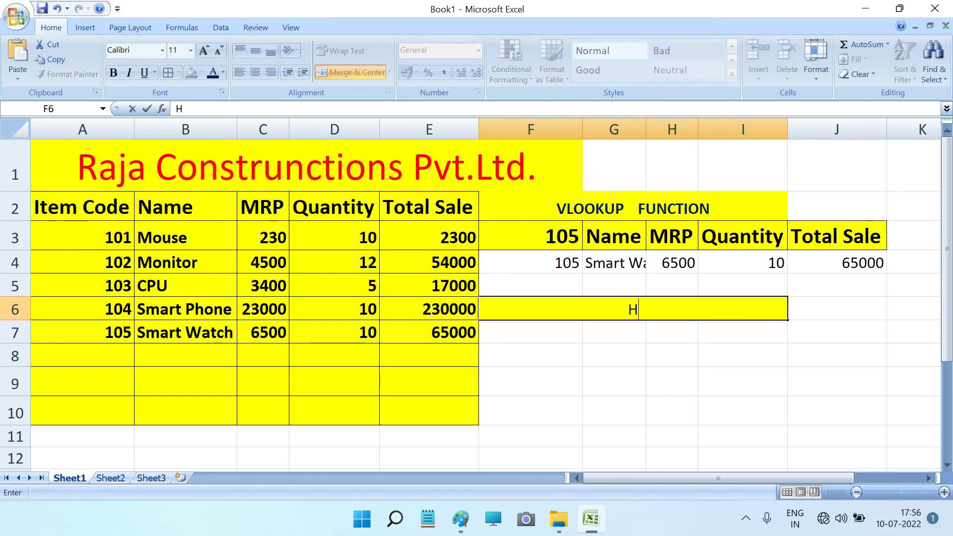
{"action": "key", "text": "BackSpace"}
{"action": "left_click", "coordinate": [113, 73]}
Step: Reset F3's dropdown back to the Item Code label
{"action": "left_click", "coordinate": [530, 236]}
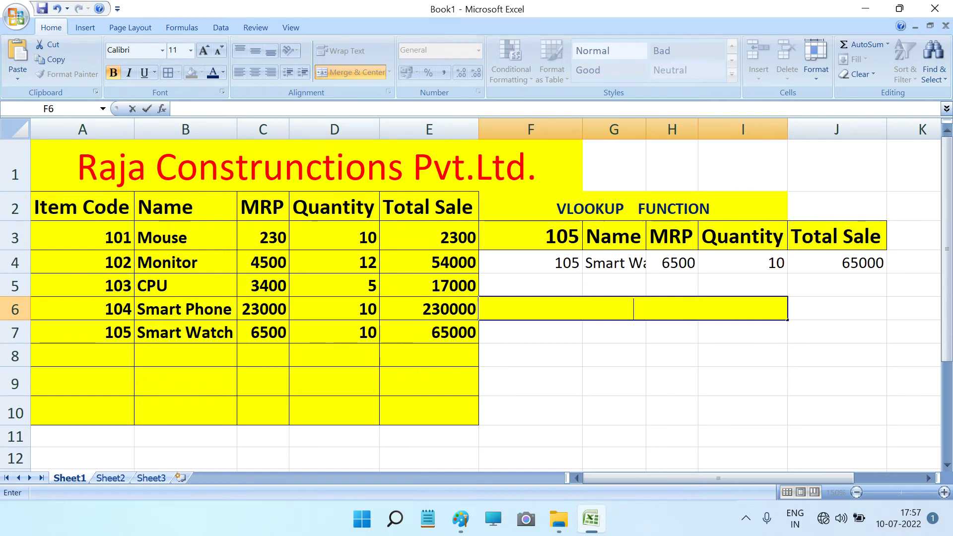
{"action": "left_click", "coordinate": [584, 243]}
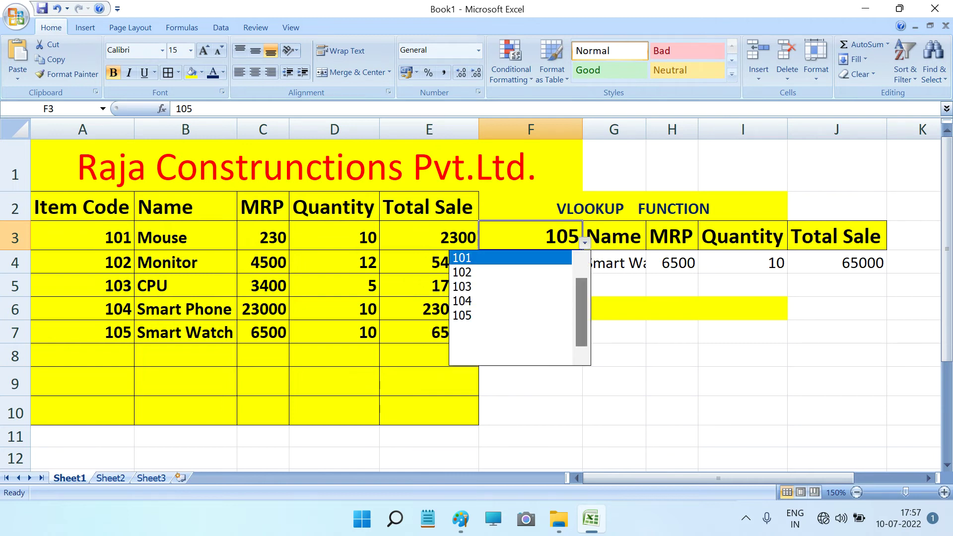
{"action": "scroll", "coordinate": [511, 297], "scroll_direction": "up", "scroll_amount": 1}
{"action": "key", "text": "Up"}
{"action": "key", "text": "Return"}
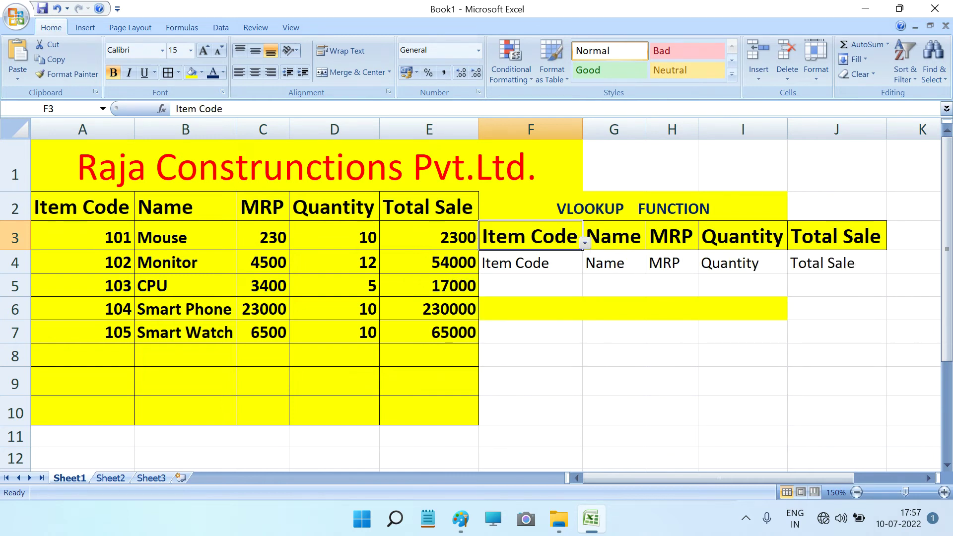
{"action": "left_click", "coordinate": [614, 236]}
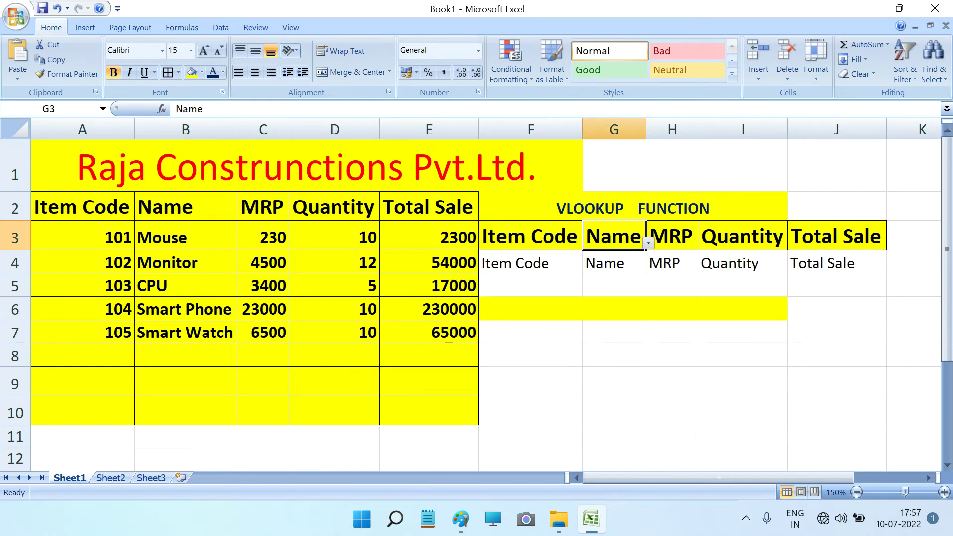
Step: Enter 'HLOOKUP FUNCTION' in the merged cell in bold, font size 15
{"action": "left_click", "coordinate": [633, 308]}
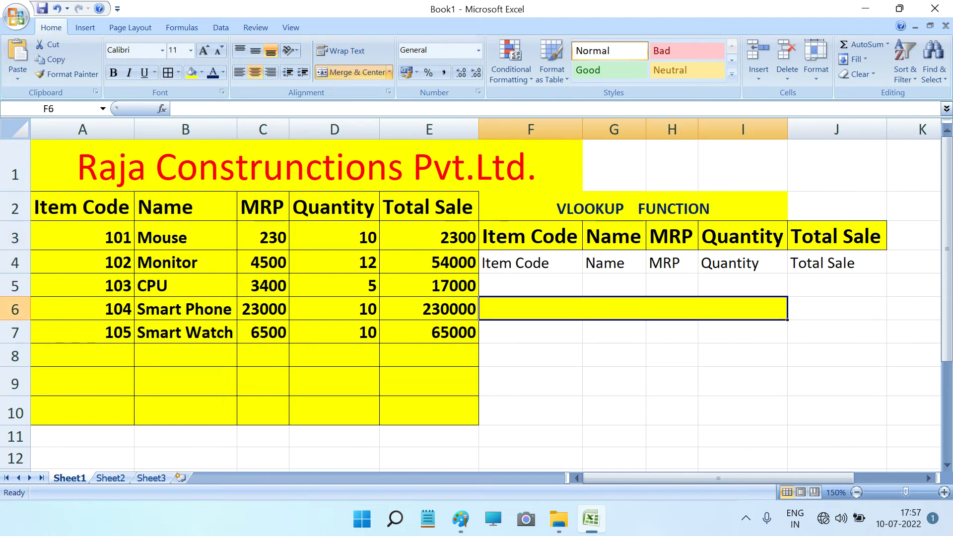
{"action": "type", "text": "H"}
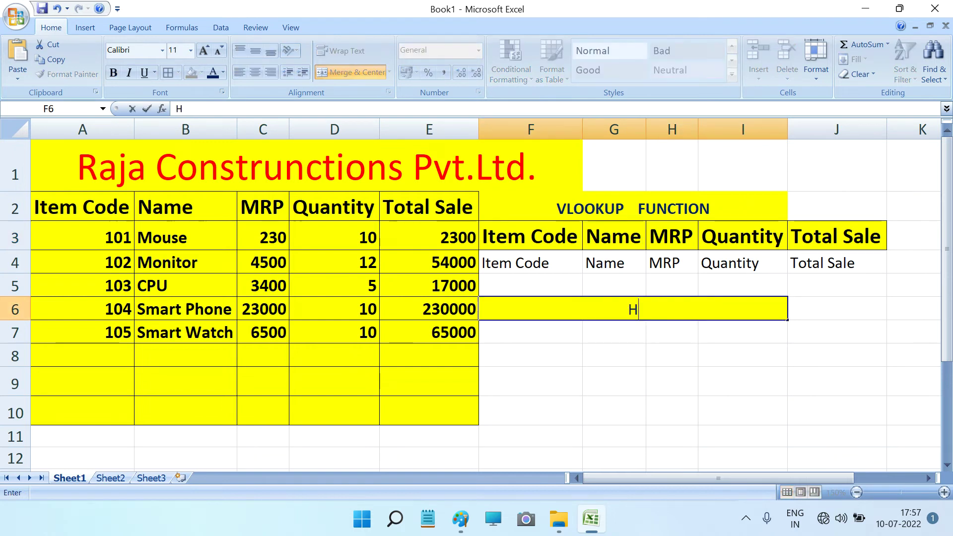
{"action": "key", "text": "BackSpace"}
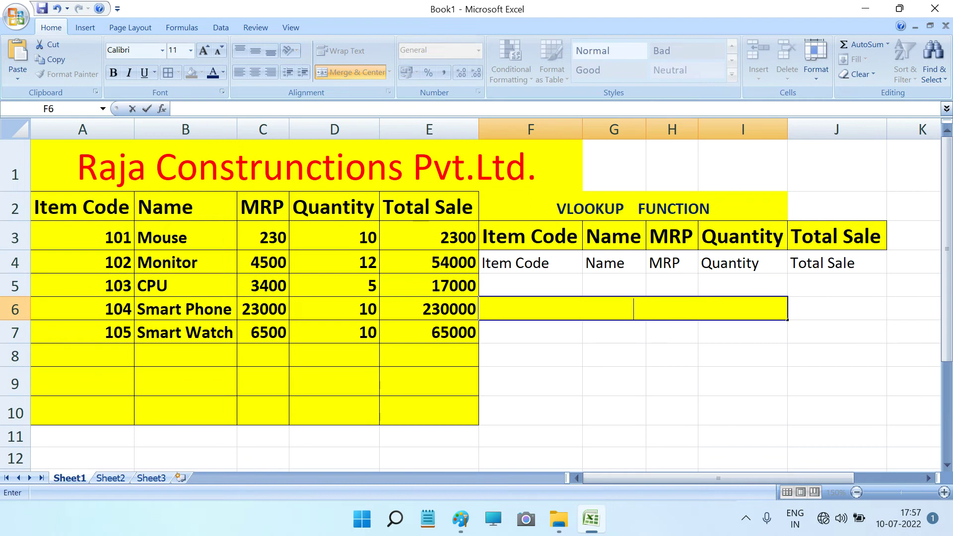
{"action": "left_click", "coordinate": [113, 72]}
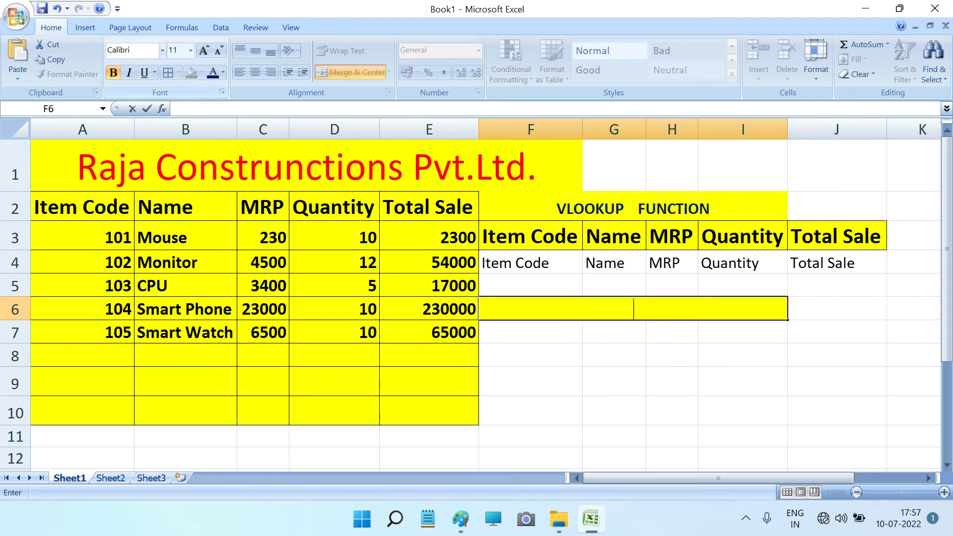
{"action": "left_click", "coordinate": [174, 50]}
{"action": "type", "text": "1"}
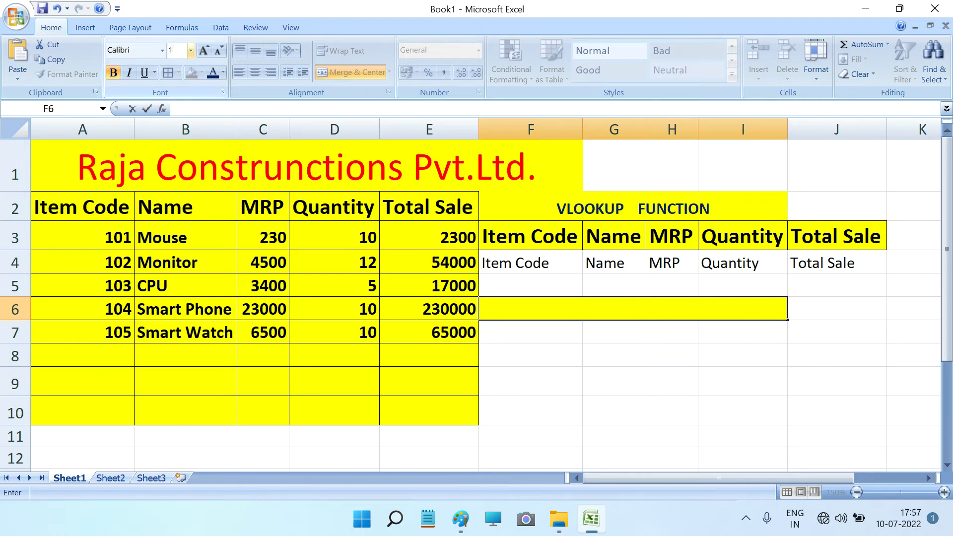
{"action": "type", "text": "5"}
{"action": "key", "text": "Return"}
{"action": "type", "text": "H"}
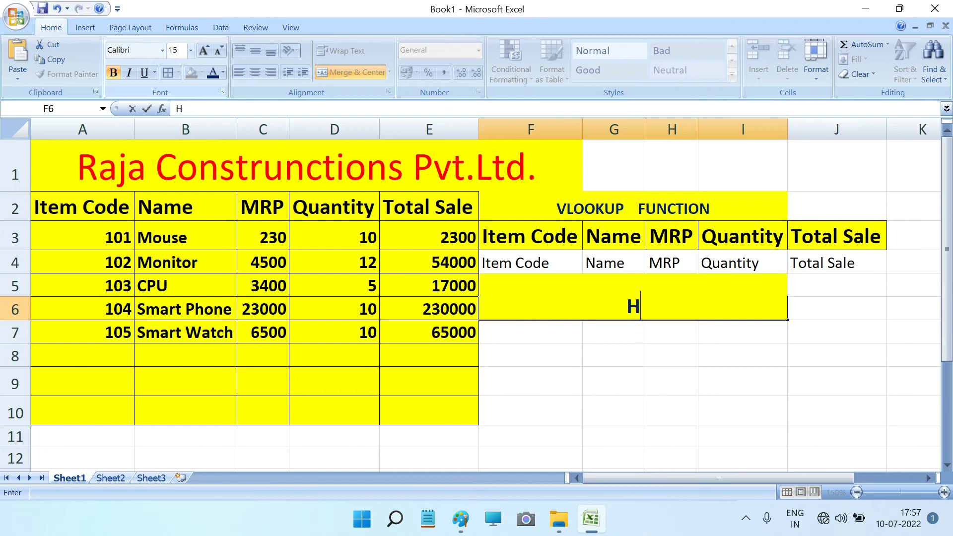
{"action": "type", "text": "LOOK"}
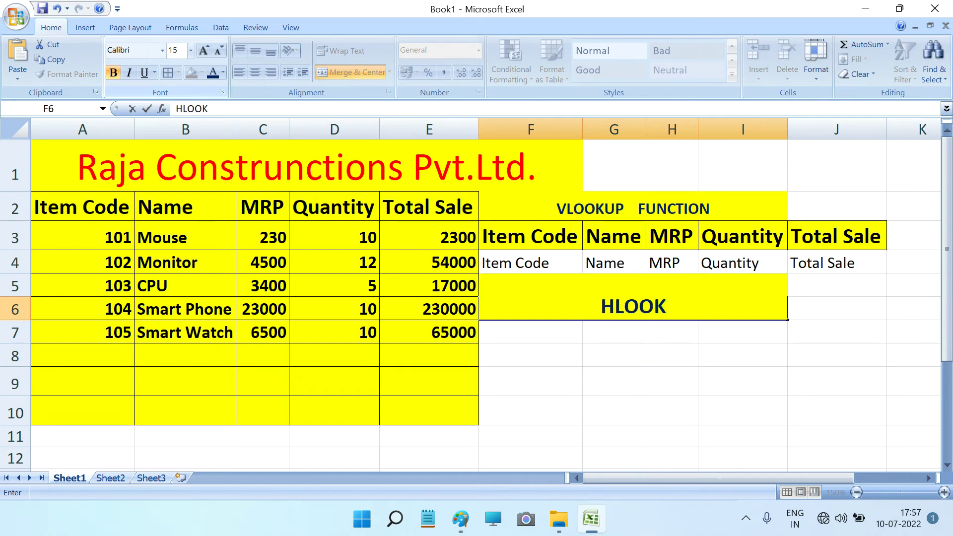
{"action": "type", "text": "UP"}
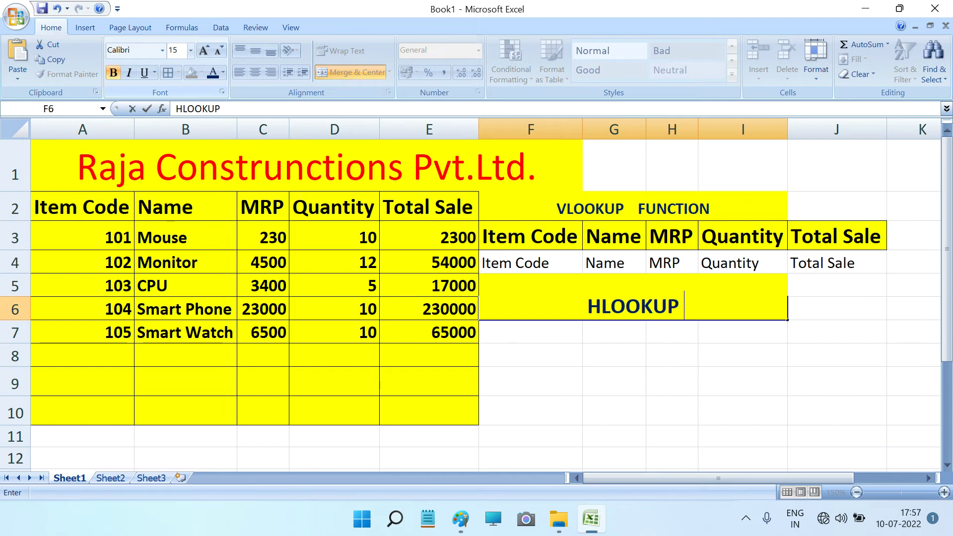
{"action": "type", "text": "  FUNCTION"}
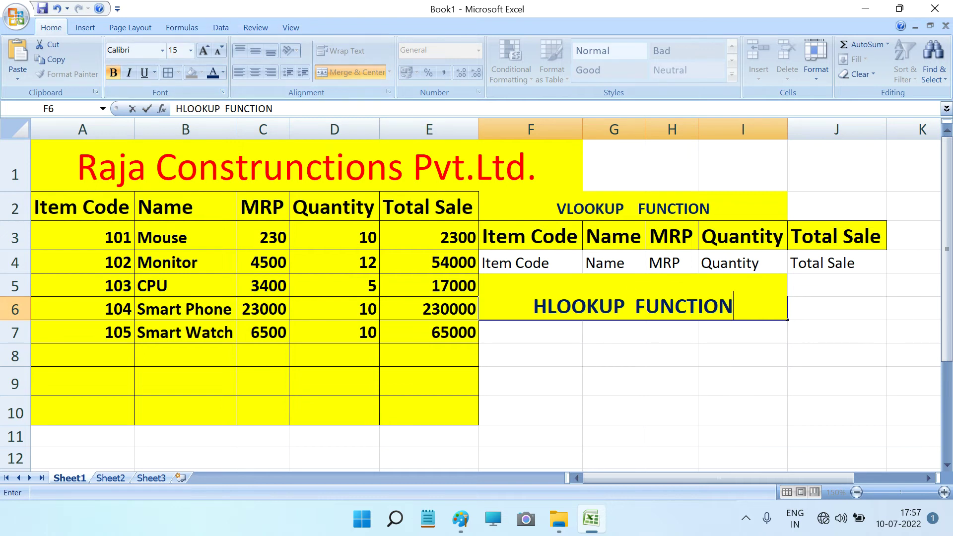
{"action": "left_click", "coordinate": [566, 209]}
{"action": "double_click", "coordinate": [566, 208]}
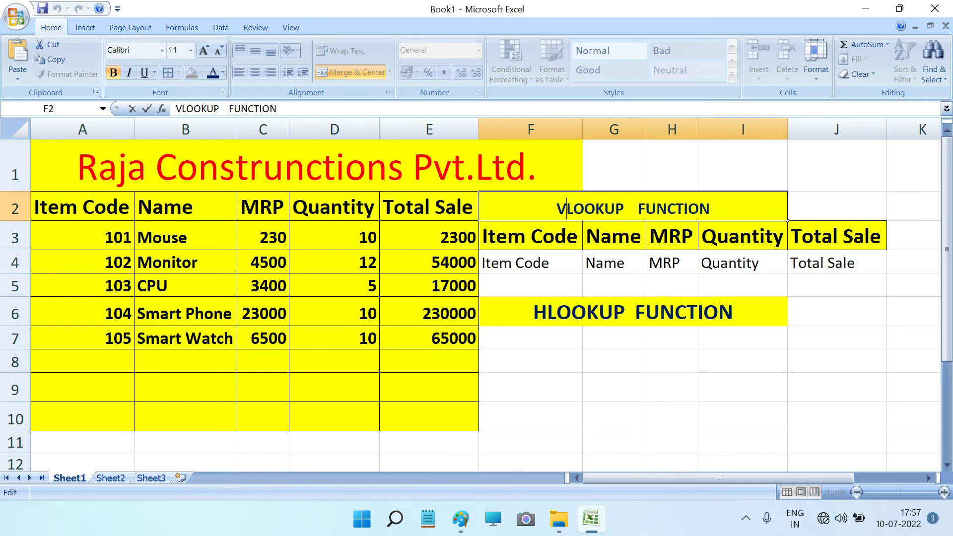
Step: Set the VLOOKUP FUNCTION heading text in F2 to font size 15
{"action": "left_click_drag", "start_coordinate": [480, 209], "coordinate": [710, 209]}
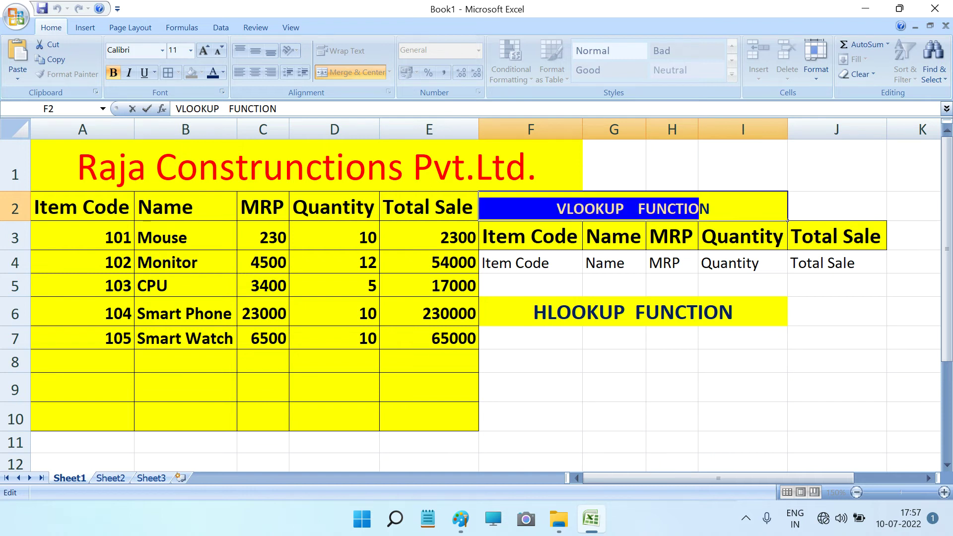
{"action": "left_click", "coordinate": [176, 50]}
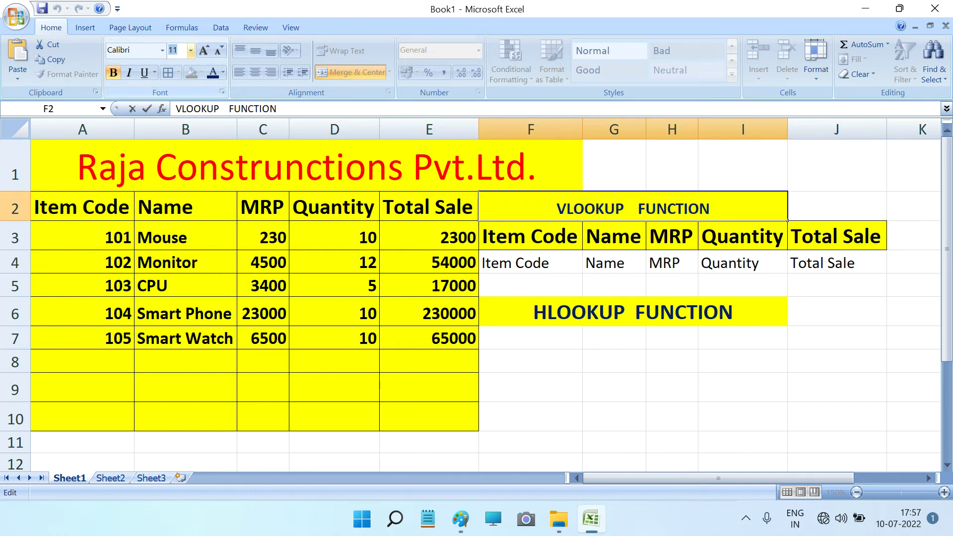
{"action": "type", "text": "15"}
{"action": "key", "text": "Return"}
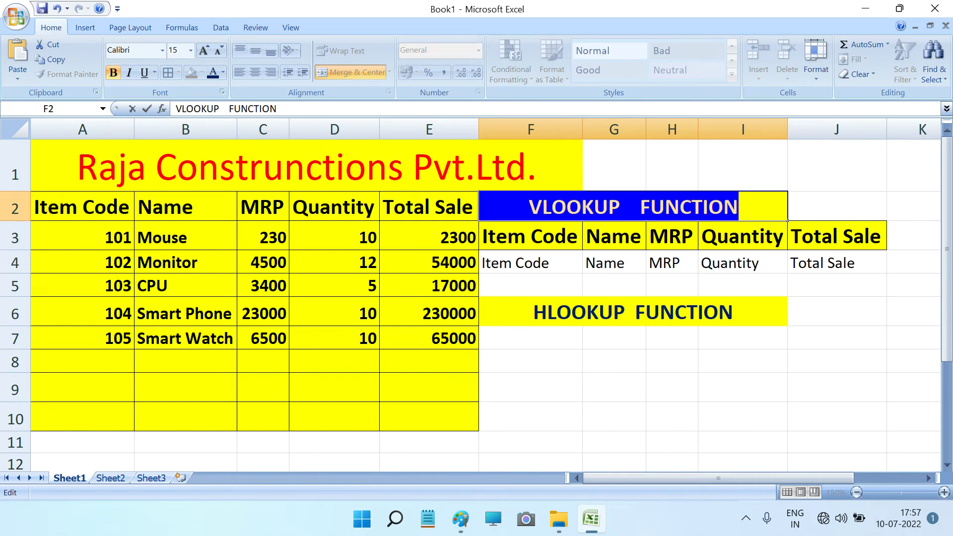
{"action": "left_click", "coordinate": [530, 337]}
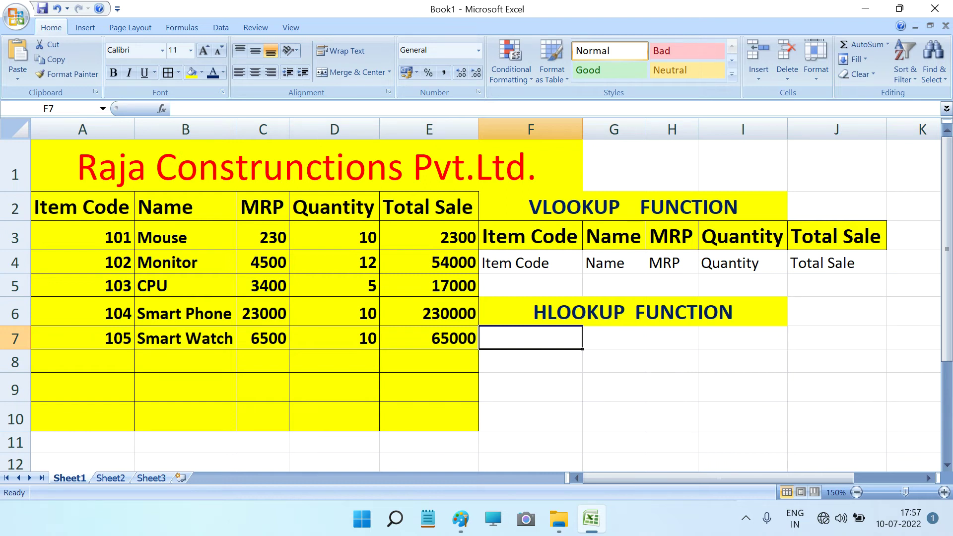
Step: Copy the header row A2:E2, Item Code to Total Sale, and select F7:F11 as destination
{"action": "left_click_drag", "start_coordinate": [80, 207], "coordinate": [477, 208]}
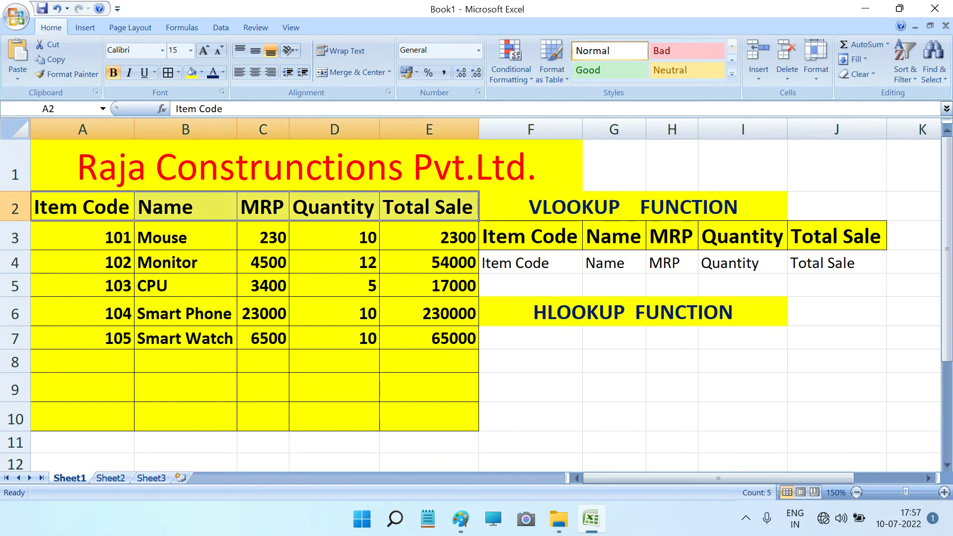
{"action": "right_click", "coordinate": [430, 206]}
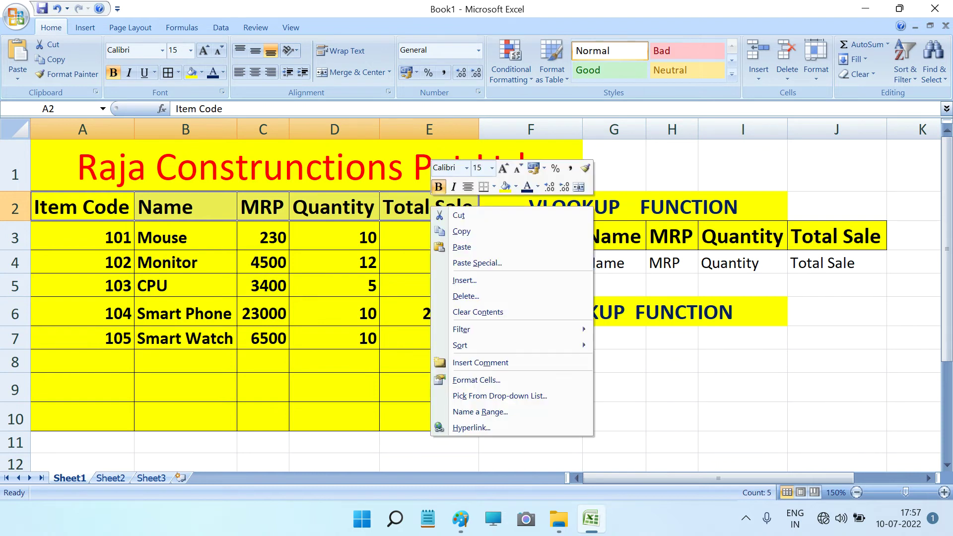
{"action": "left_click", "coordinate": [461, 231]}
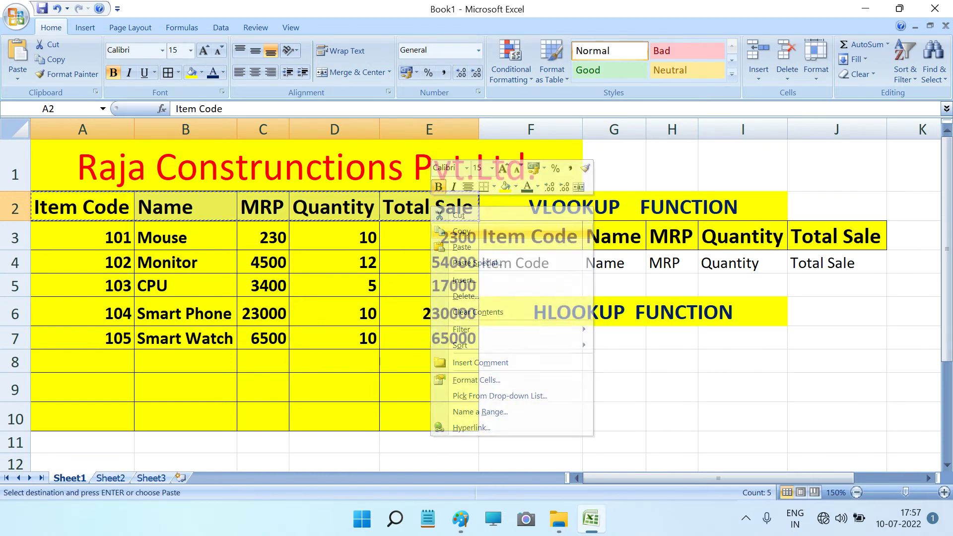
{"action": "left_click", "coordinate": [530, 338]}
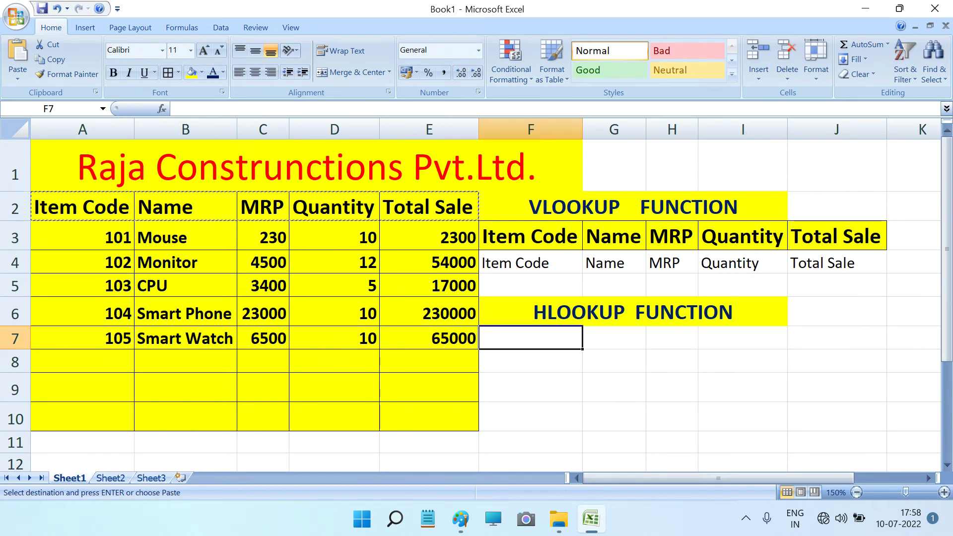
{"action": "left_click_drag", "start_coordinate": [530, 337], "coordinate": [530, 441]}
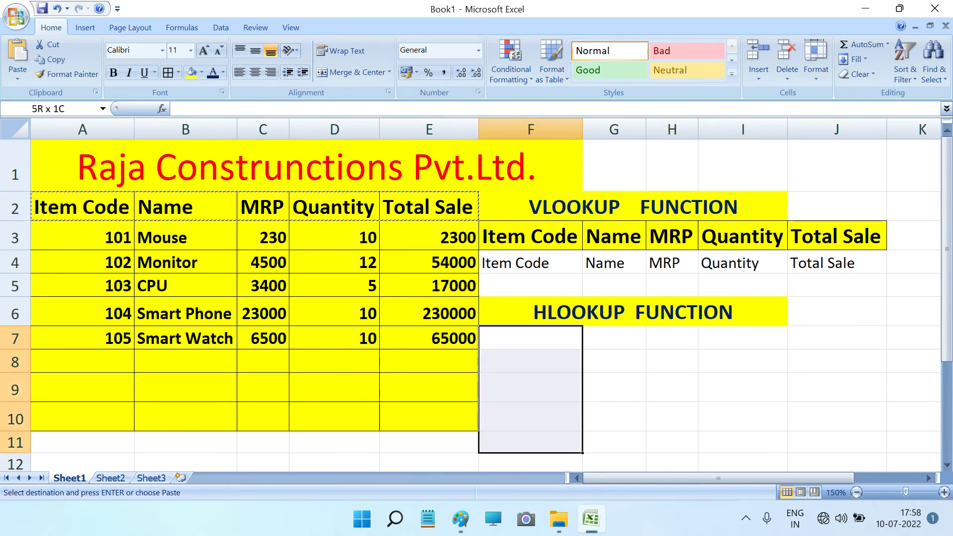
Step: Paste the copied headers transposed into F7:F11 as a vertical label column
{"action": "right_click", "coordinate": [505, 350]}
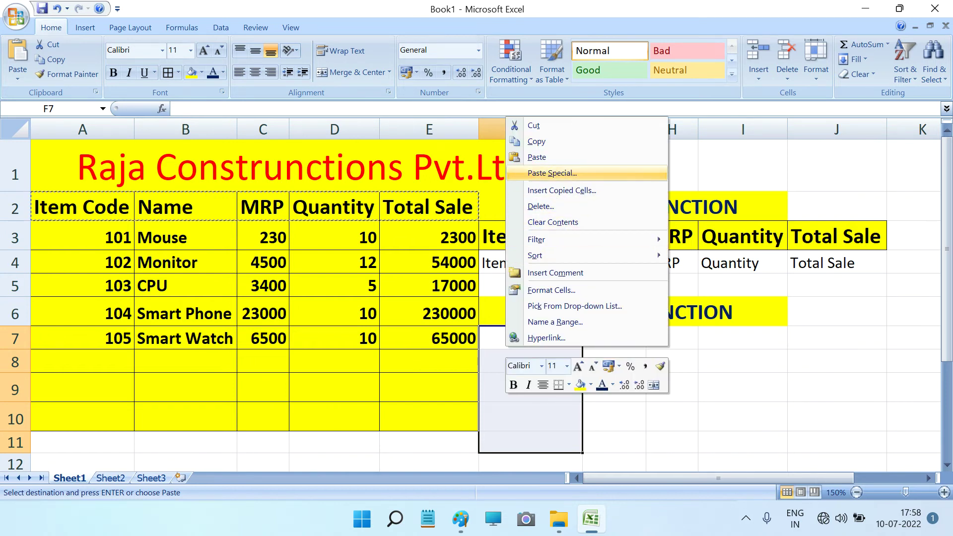
{"action": "left_click", "coordinate": [552, 173]}
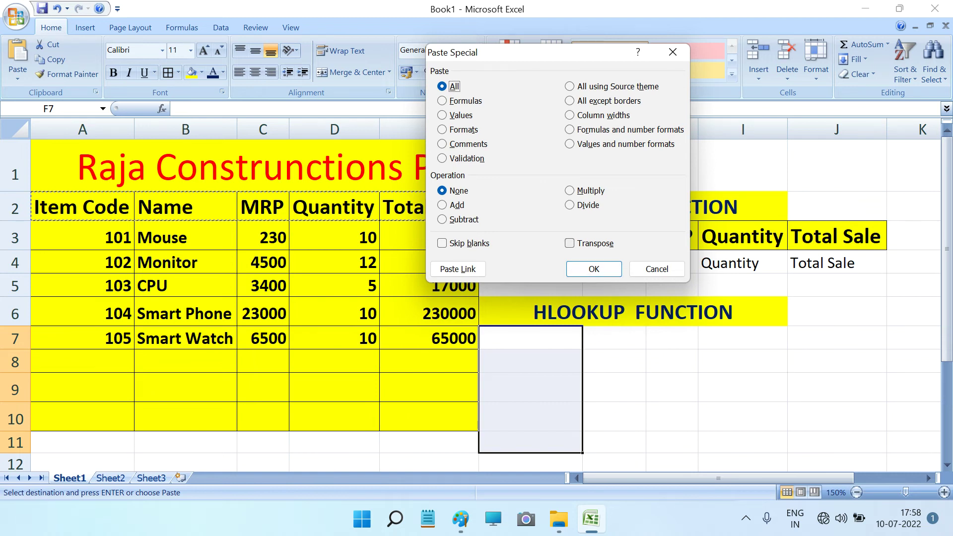
{"action": "left_click", "coordinate": [569, 243]}
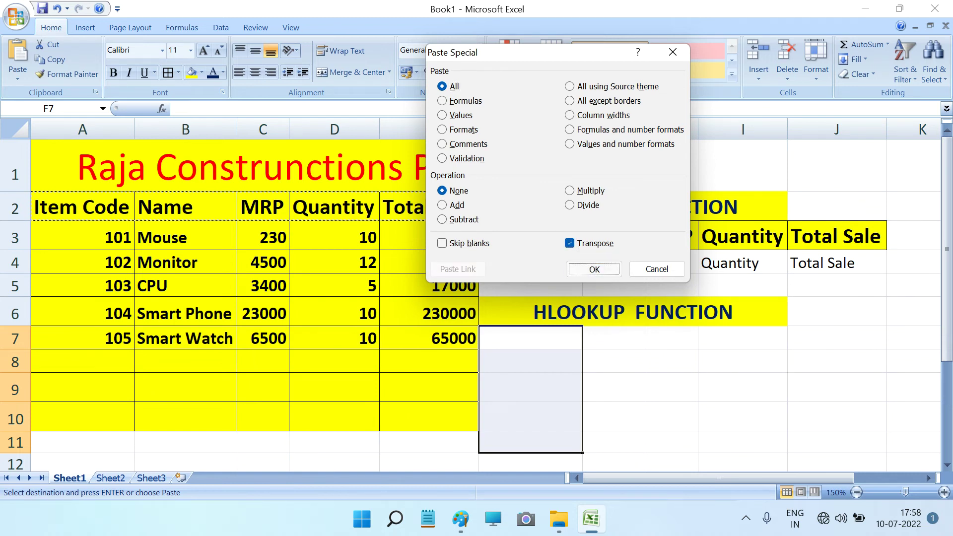
{"action": "key", "text": "Return"}
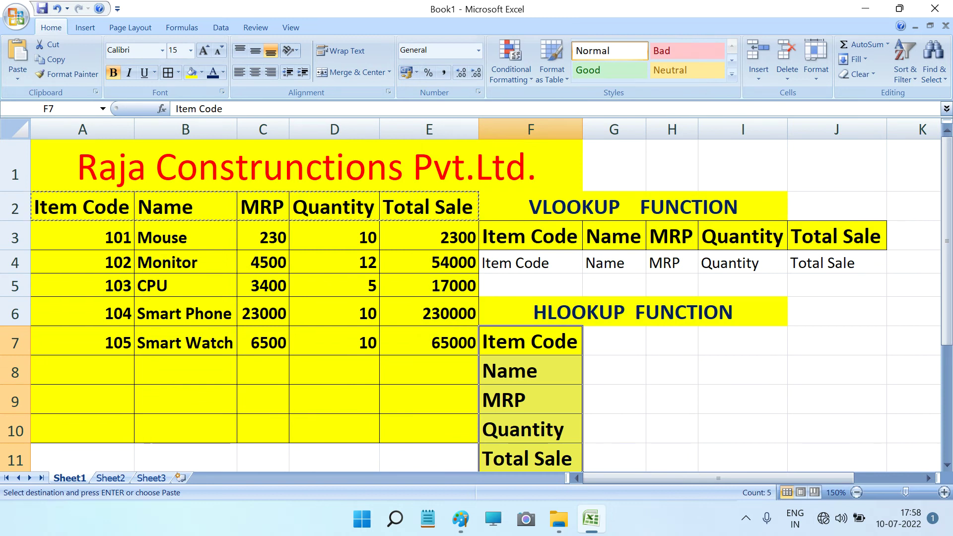
{"action": "left_click", "coordinate": [856, 492]}
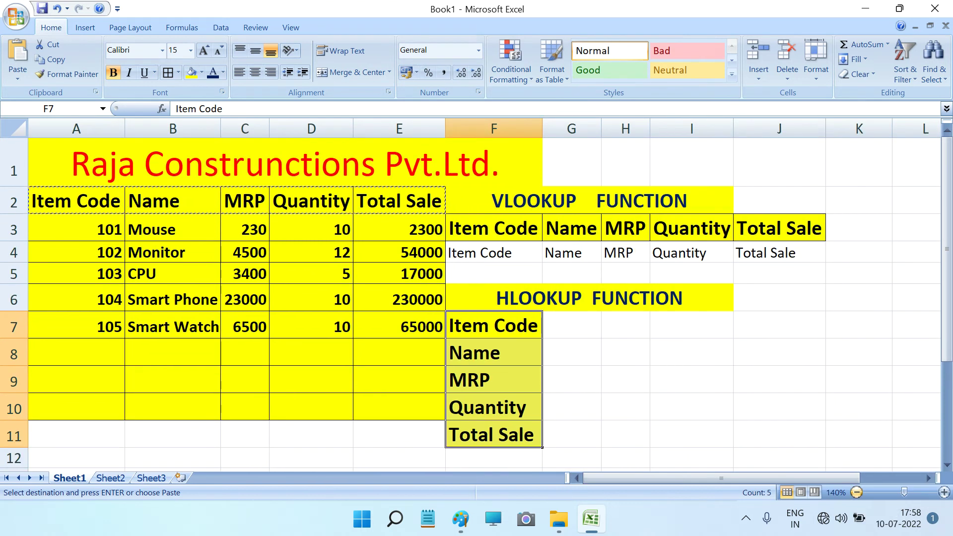
{"action": "key", "text": "Escape"}
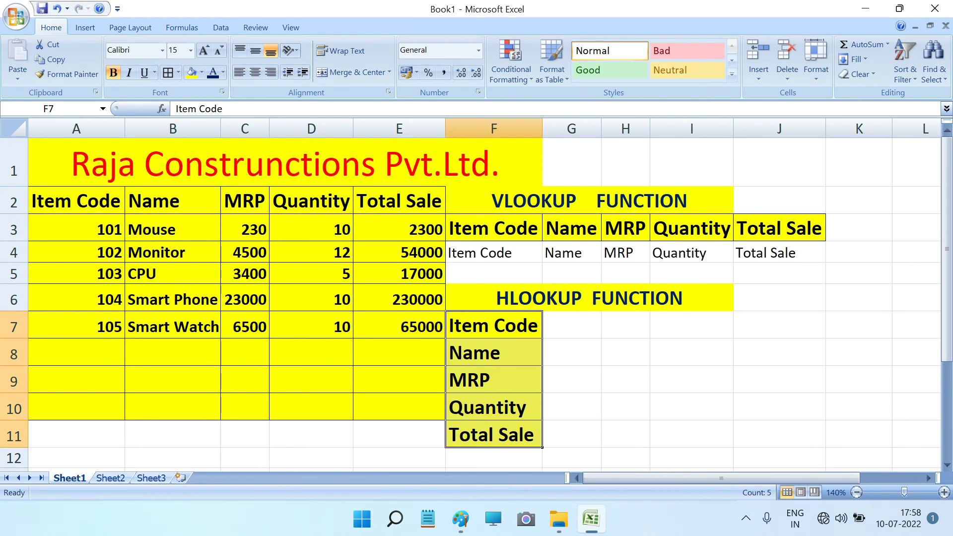
{"action": "left_click", "coordinate": [571, 325]}
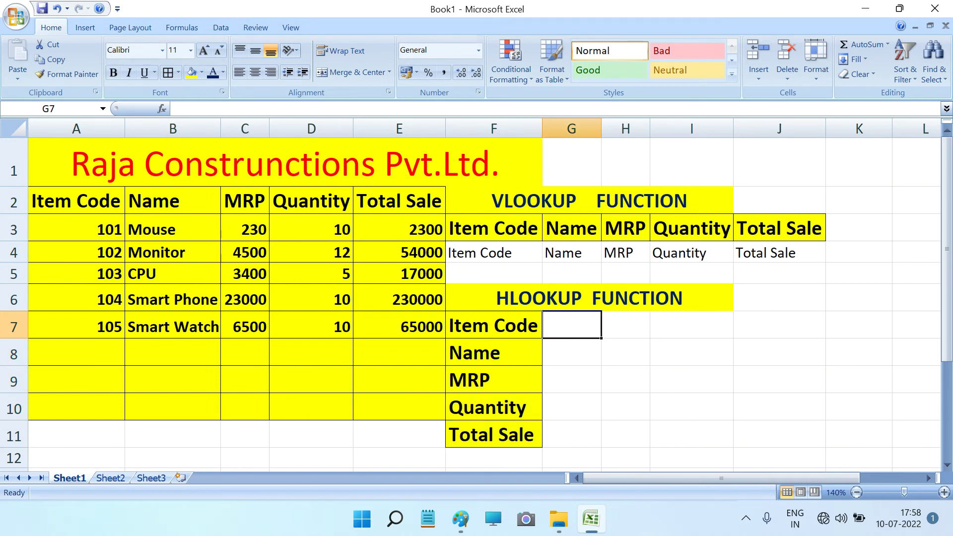
{"action": "left_click", "coordinate": [494, 325]}
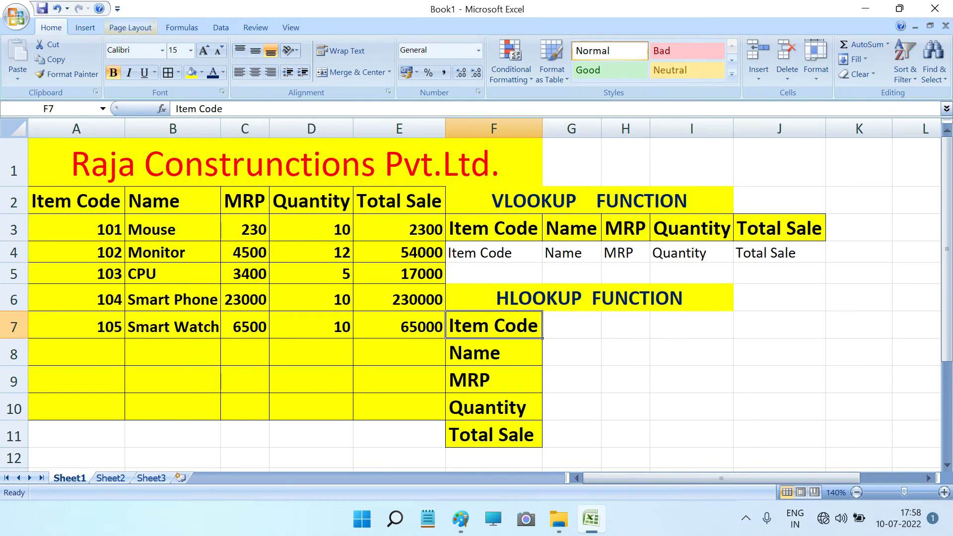
{"action": "left_click", "coordinate": [220, 27]}
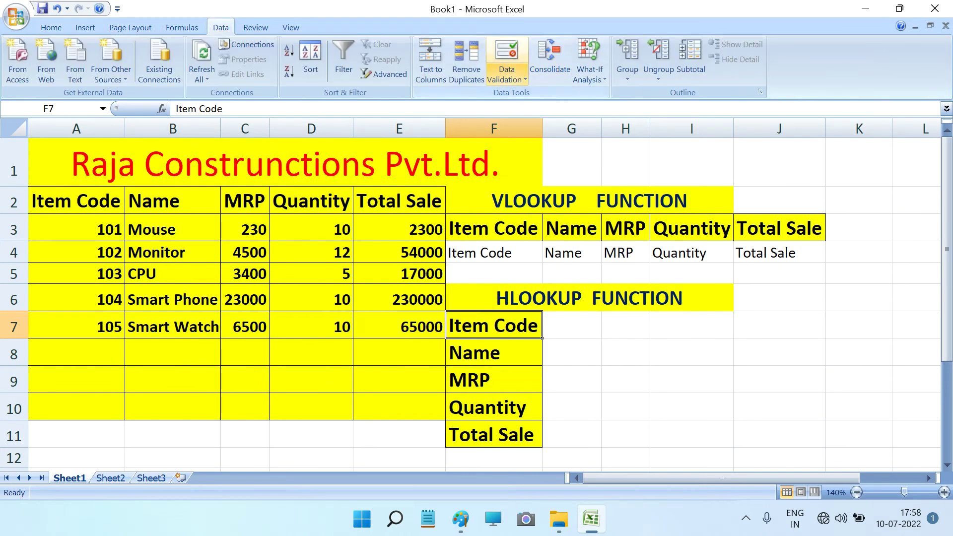
Step: Set F7's Data Validation to allow a List, then close it without entering a source
{"action": "left_click", "coordinate": [506, 75]}
{"action": "left_click", "coordinate": [536, 95]}
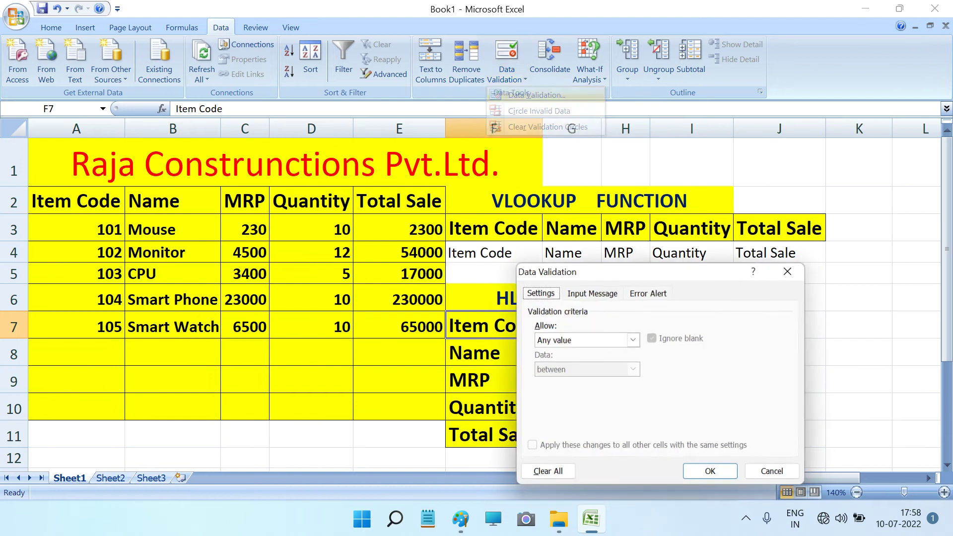
{"action": "left_click", "coordinate": [633, 339]}
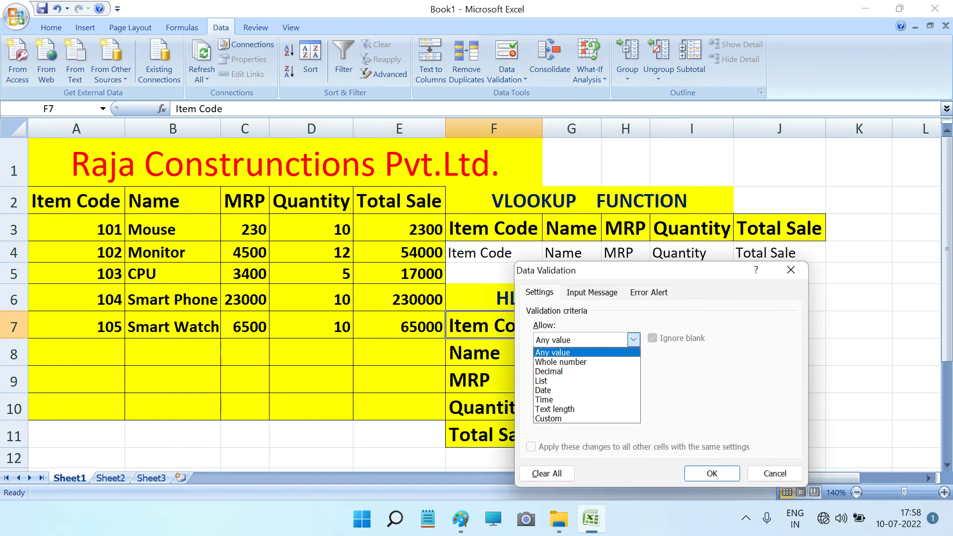
{"action": "left_click", "coordinate": [561, 380]}
{"action": "left_click", "coordinate": [620, 399]}
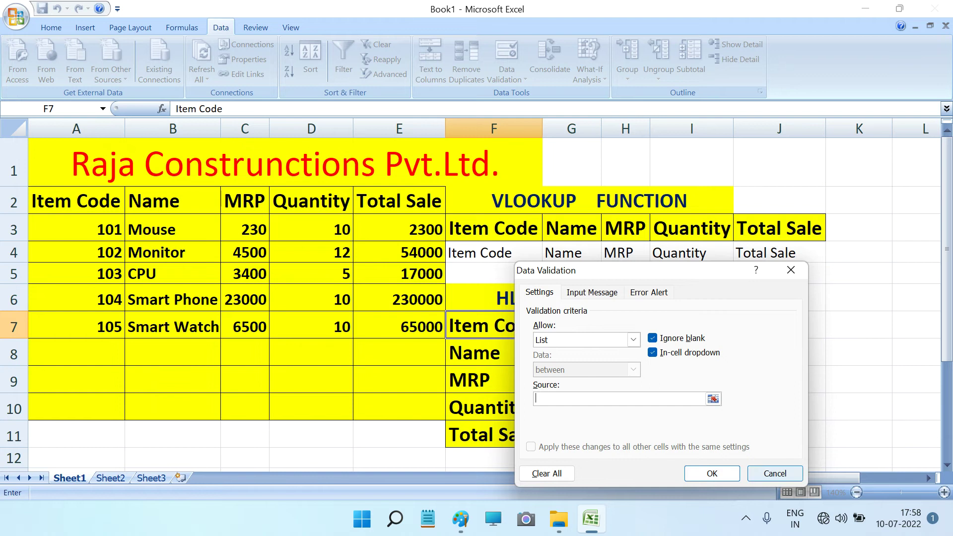
{"action": "left_click", "coordinate": [774, 473]}
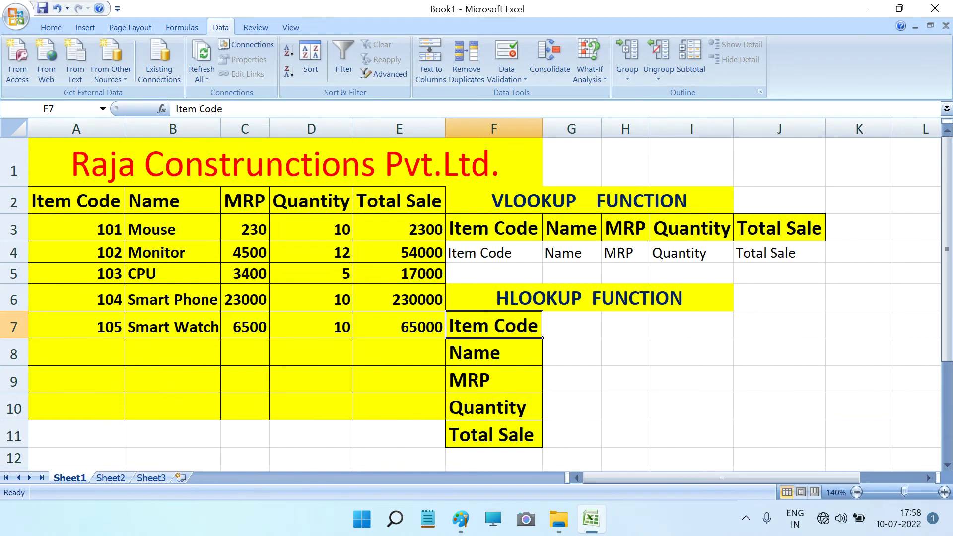
{"action": "left_click", "coordinate": [572, 325]}
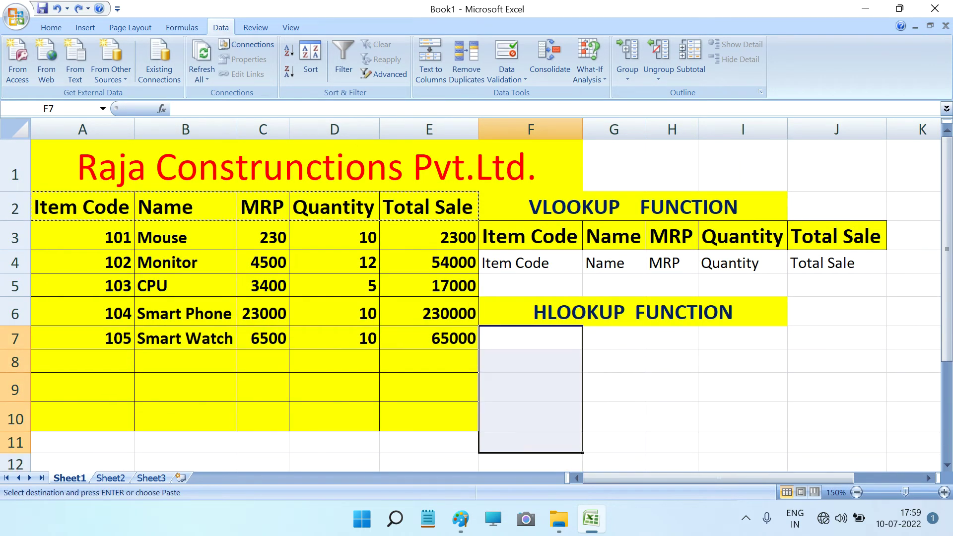
Step: Copy the full sales table A2:E7 including its header row
{"action": "left_click", "coordinate": [614, 337]}
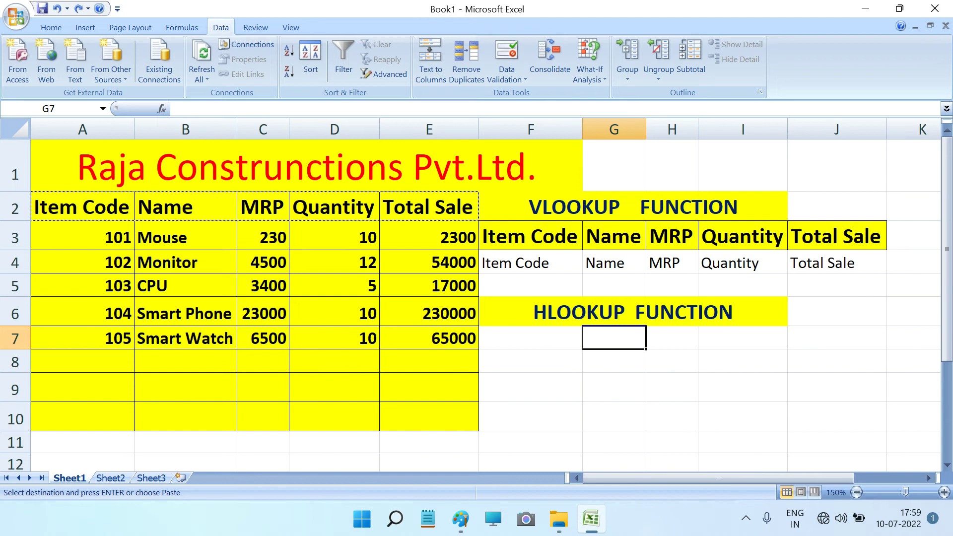
{"action": "key", "text": "Escape"}
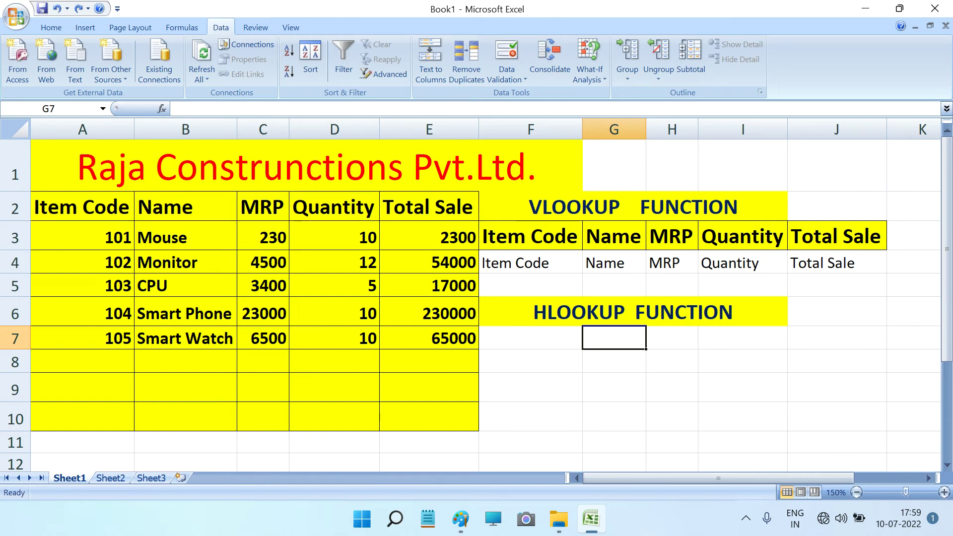
{"action": "mouse_move", "coordinate": [82, 207]}
{"action": "left_mouse_down"}
{"action": "mouse_move", "coordinate": [185, 285]}
{"action": "mouse_move", "coordinate": [479, 349]}
{"action": "left_mouse_up"}
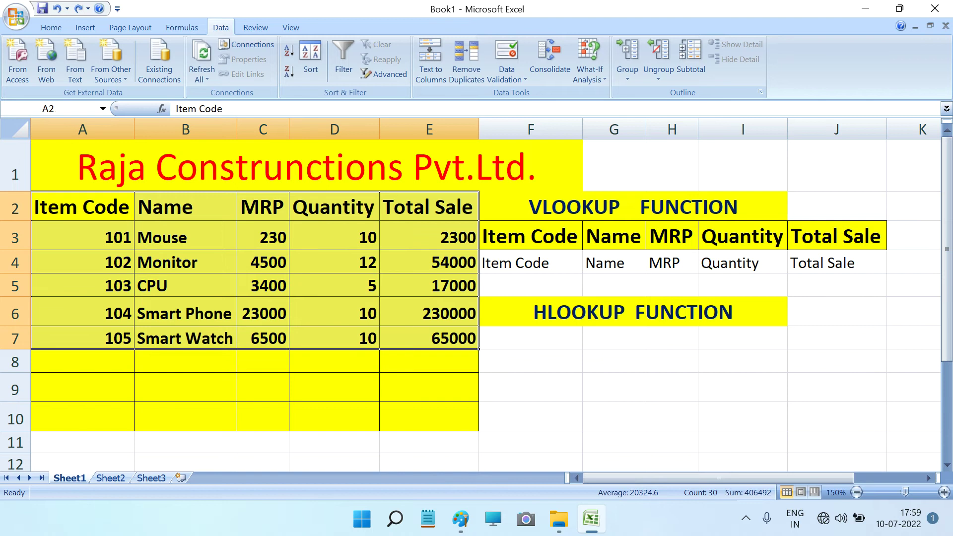
{"action": "key", "text": "ctrl+c"}
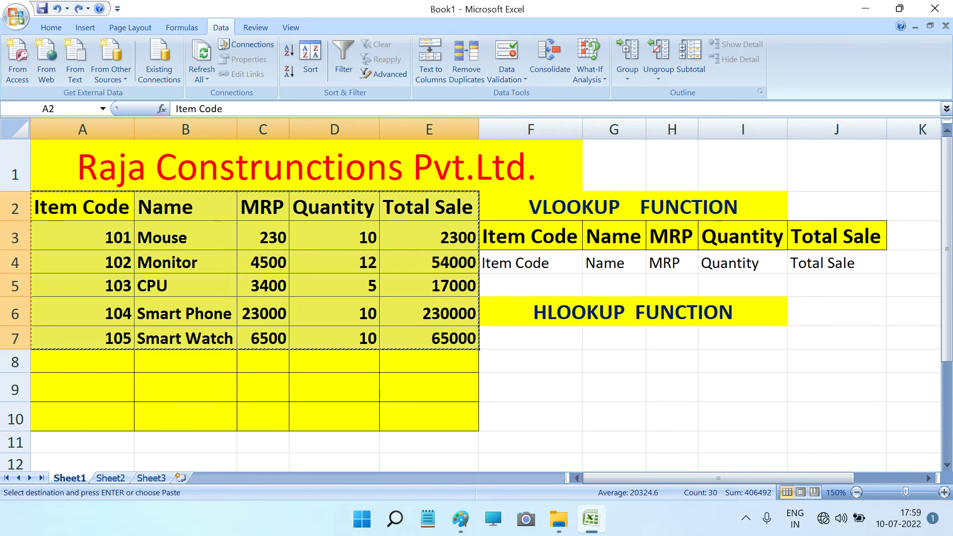
Step: Zoom the sheet out to 120% and select A9:E15 as the paste area
{"action": "left_click", "coordinate": [856, 492]}
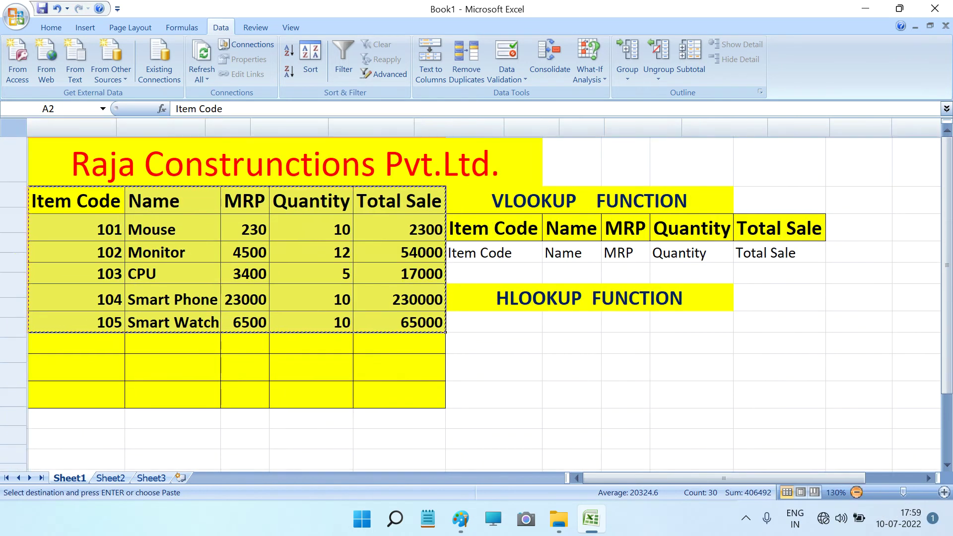
{"action": "double_click", "coordinate": [856, 492]}
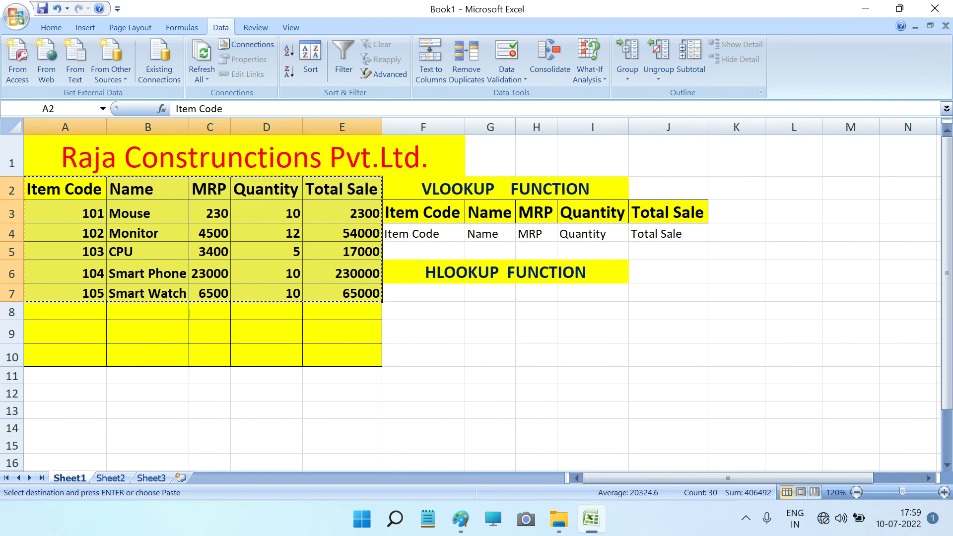
{"action": "left_click", "coordinate": [65, 331]}
{"action": "left_click", "coordinate": [65, 310]}
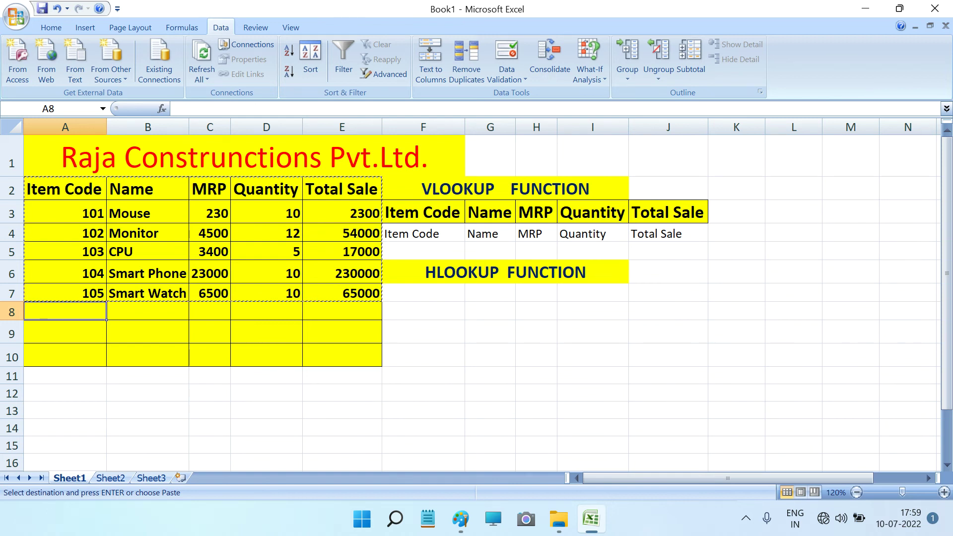
{"action": "left_click_drag", "start_coordinate": [106, 366], "coordinate": [347, 447]}
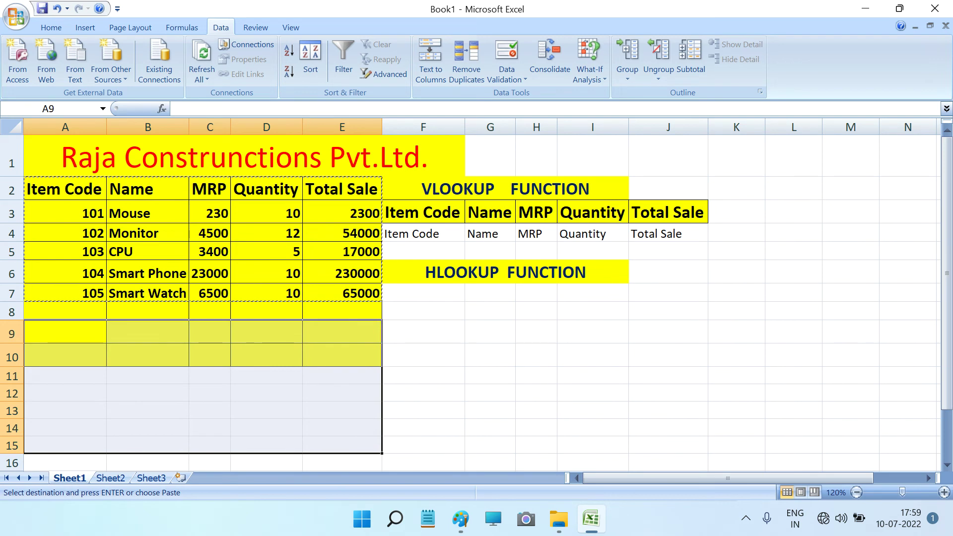
Step: Paste the sales table transposed into A9:F13 with Paste Special
{"action": "right_click", "coordinate": [200, 355]}
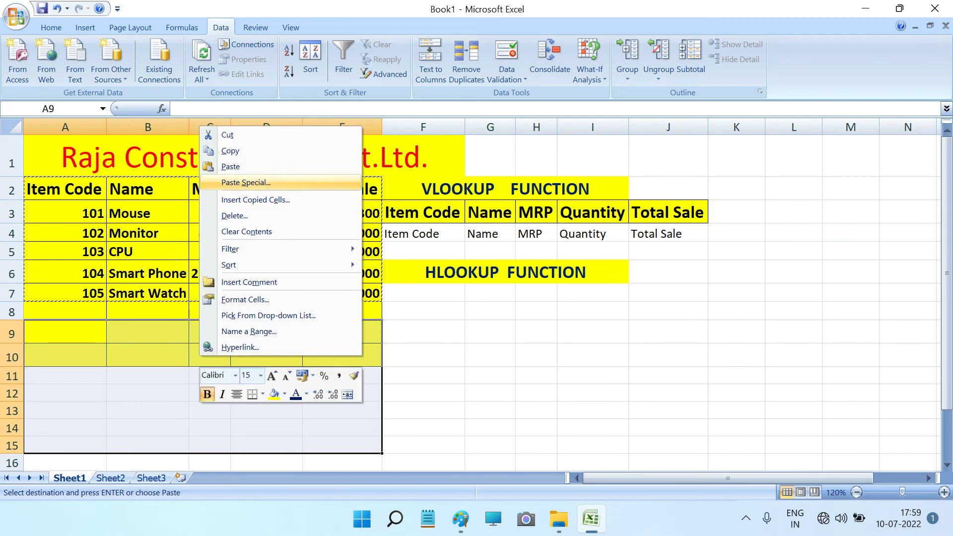
{"action": "key", "text": "Return"}
{"action": "key", "text": "alt+e"}
{"action": "key", "text": "Return"}
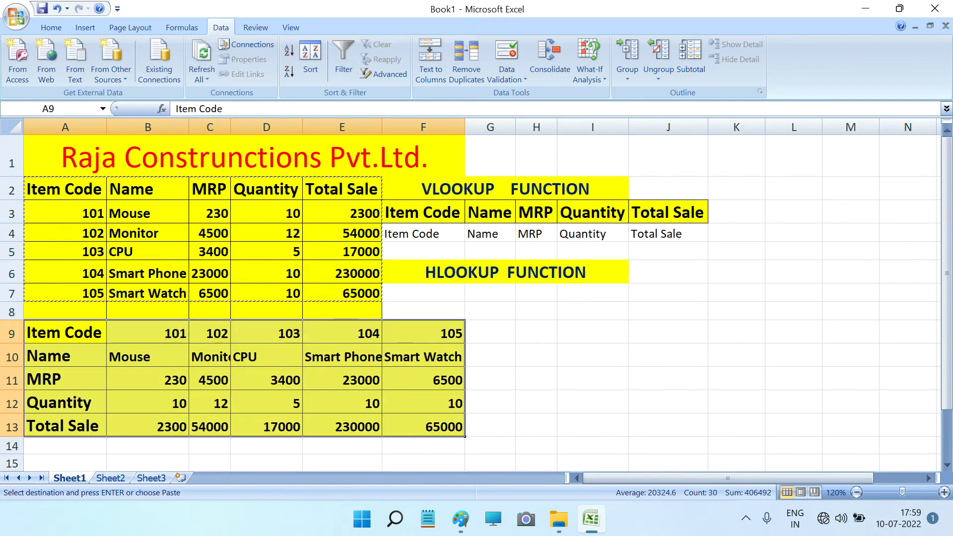
{"action": "left_click", "coordinate": [536, 354]}
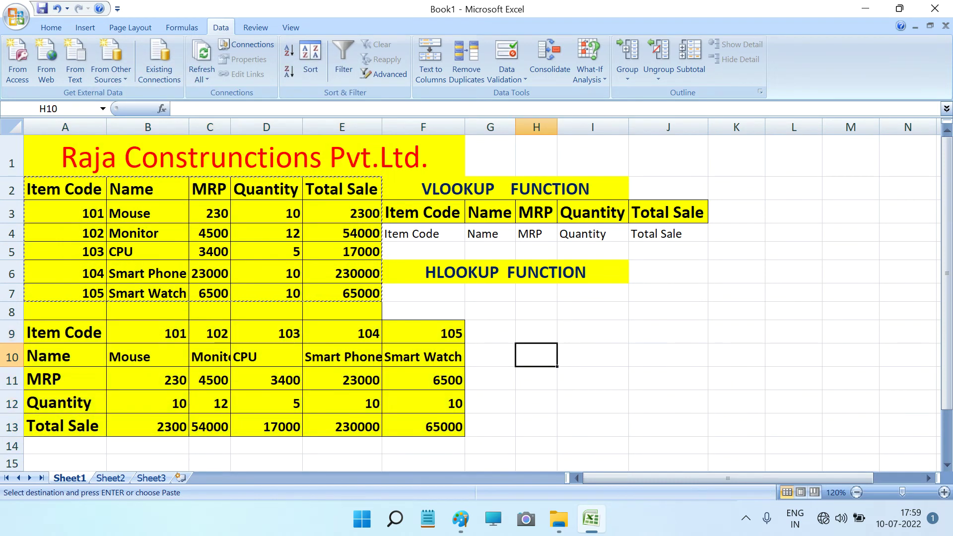
{"action": "key", "text": "Escape"}
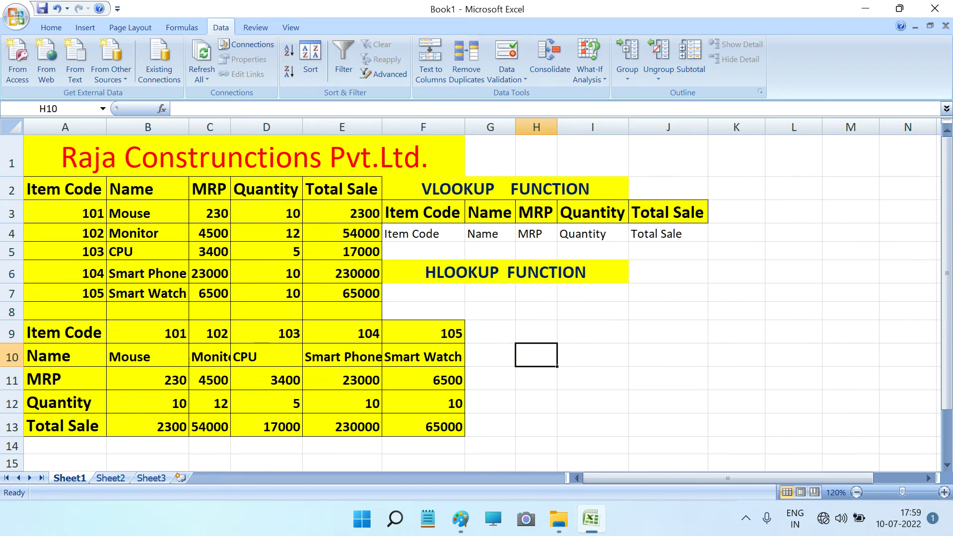
Step: AutoFit the column widths of the transposed table
{"action": "mouse_move", "coordinate": [65, 332]}
{"action": "left_mouse_down"}
{"action": "mouse_move", "coordinate": [423, 403]}
{"action": "mouse_move", "coordinate": [423, 425]}
{"action": "left_mouse_up"}
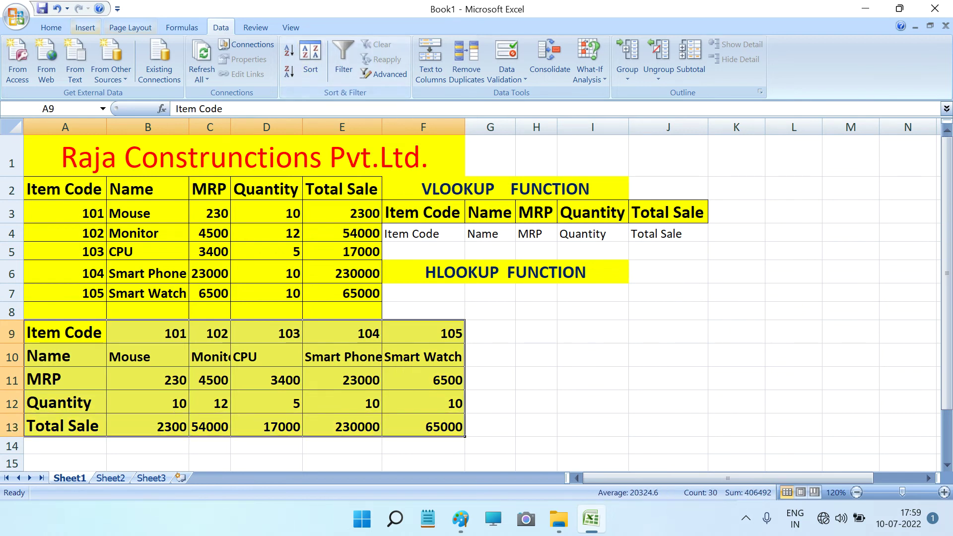
{"action": "left_click", "coordinate": [51, 27]}
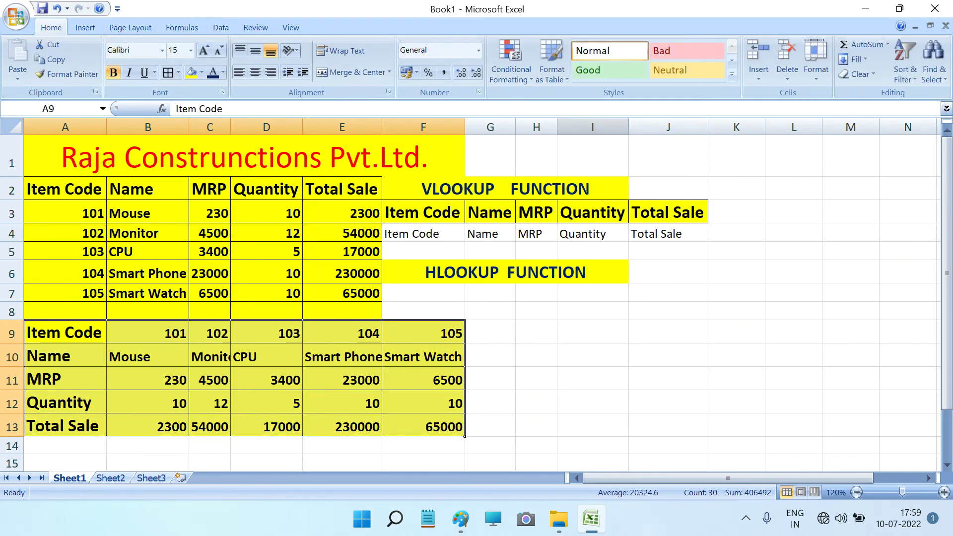
{"action": "left_click", "coordinate": [816, 67]}
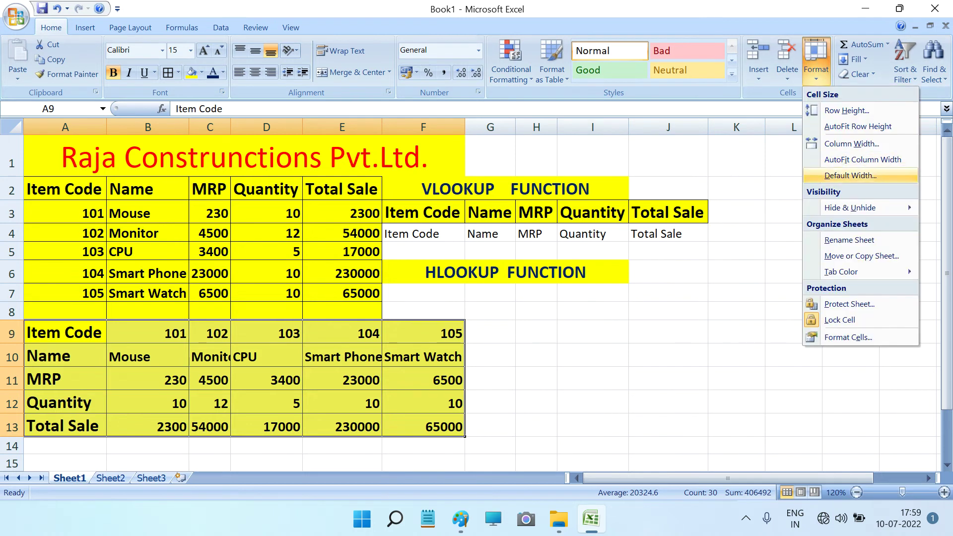
{"action": "left_click", "coordinate": [862, 159]}
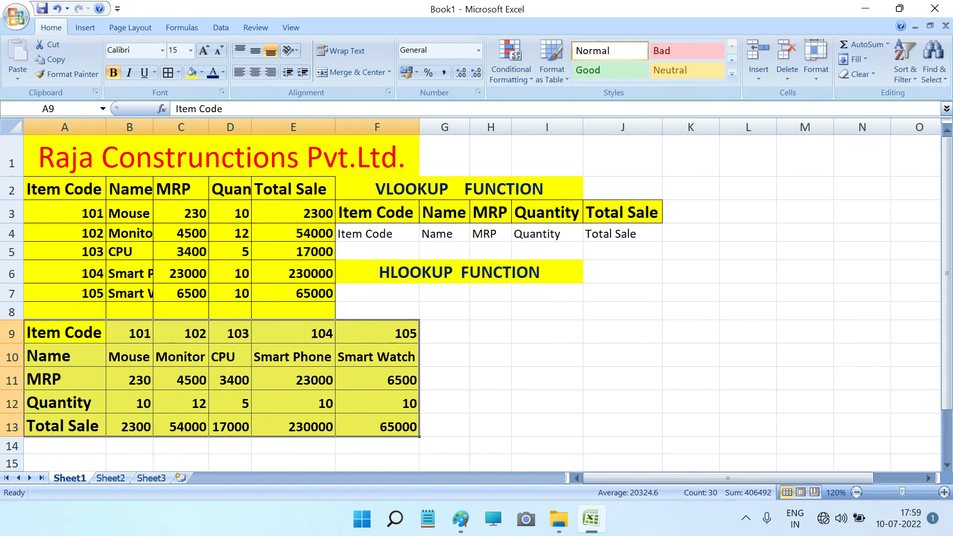
{"action": "left_click", "coordinate": [444, 292]}
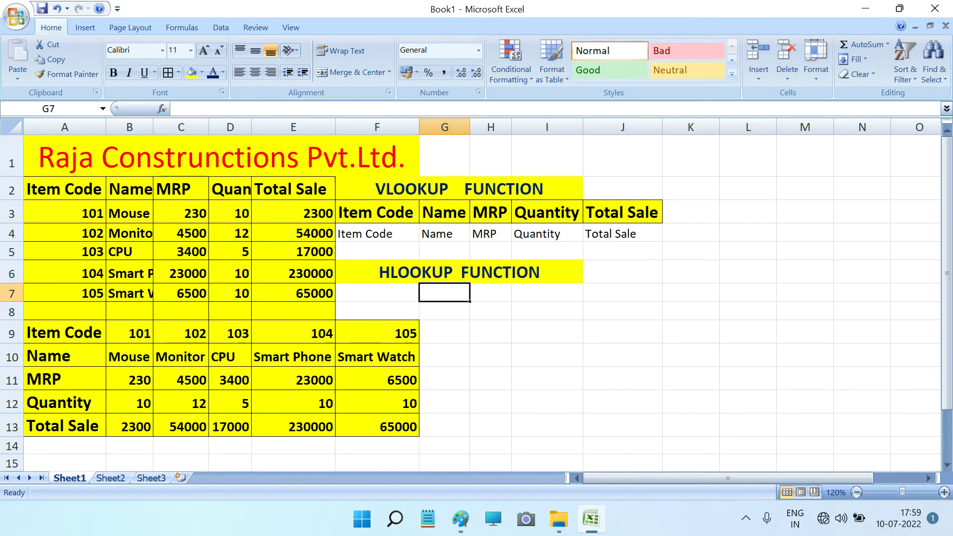
Step: Copy the yellow HLOOKUP FUNCTION heading from F6 and paste it into G9:J9
{"action": "left_click", "coordinate": [459, 271]}
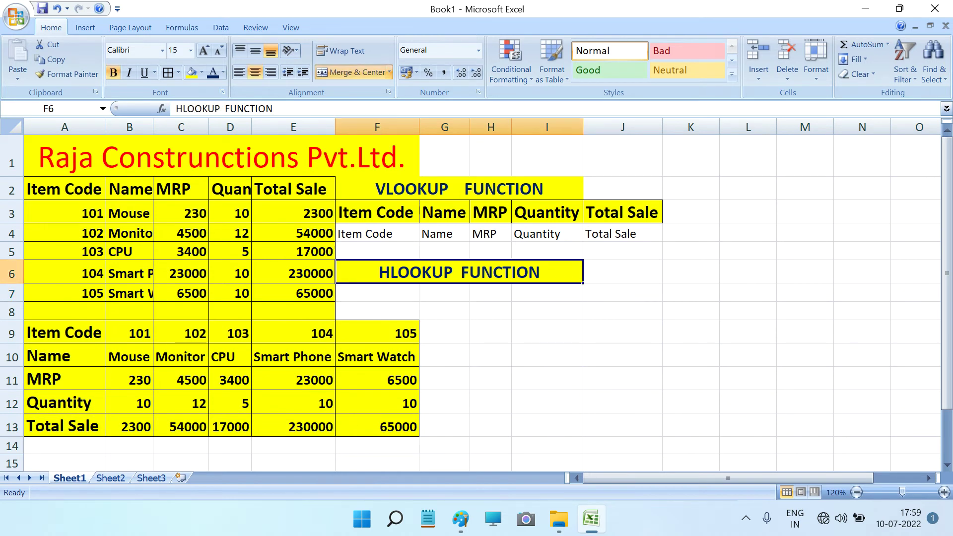
{"action": "key", "text": "ctrl+c"}
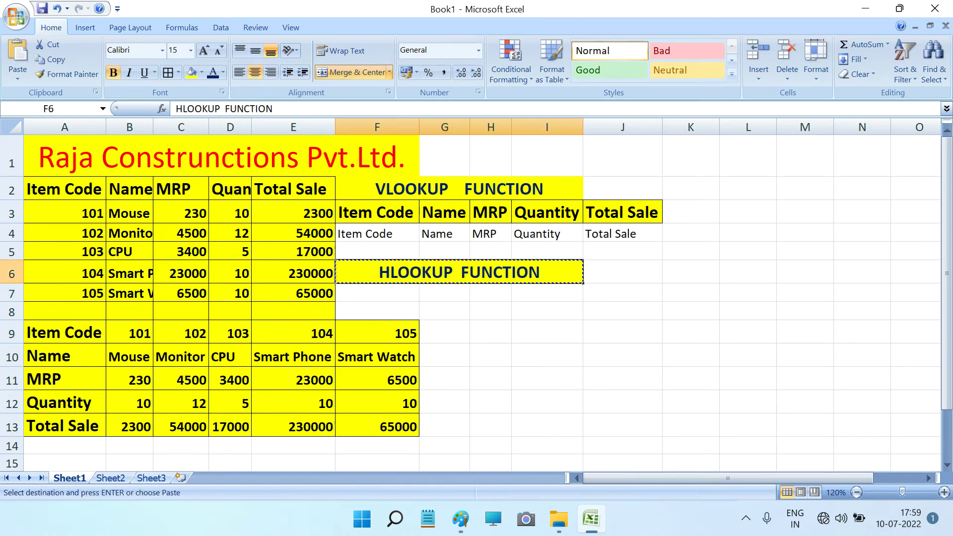
{"action": "left_click_drag", "start_coordinate": [445, 332], "coordinate": [690, 331]}
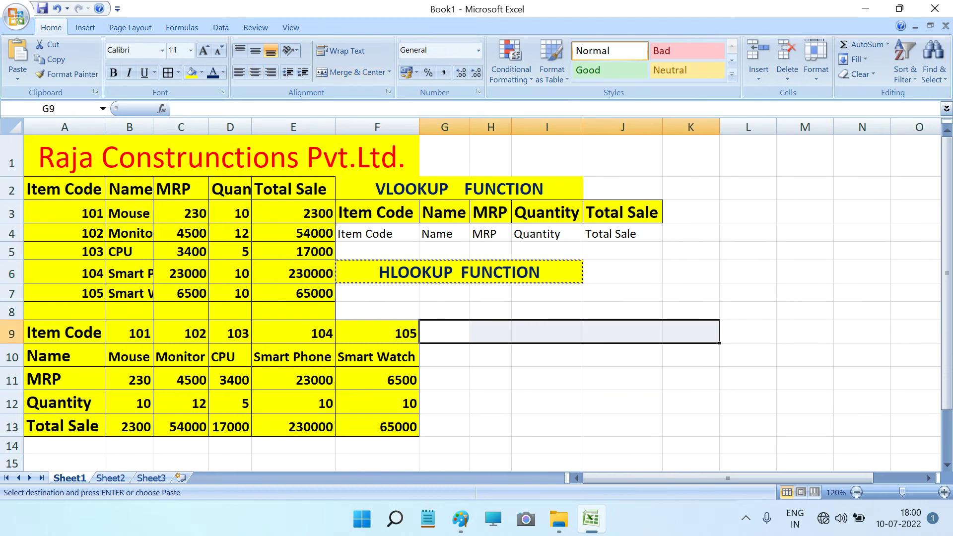
{"action": "left_click", "coordinate": [690, 332], "text": "ctrl"}
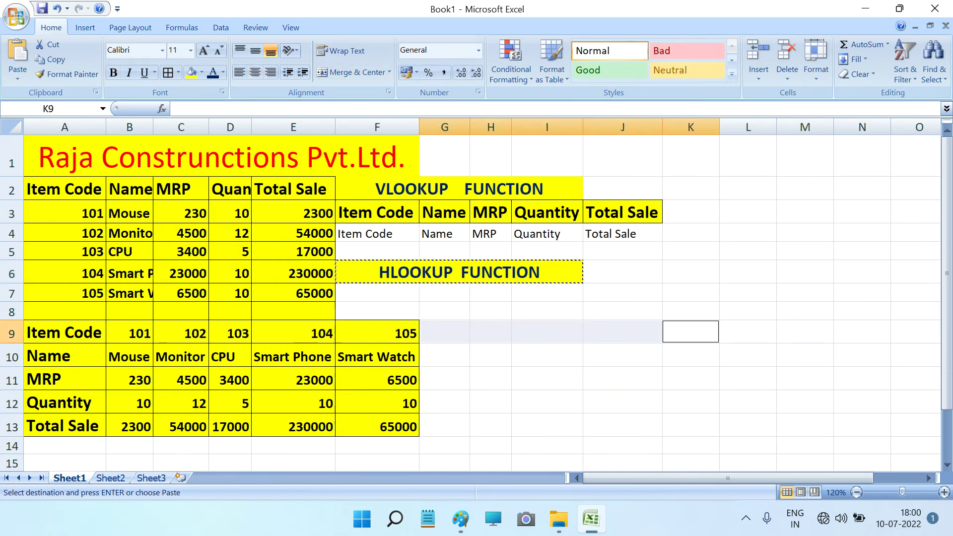
{"action": "right_click", "coordinate": [479, 281]}
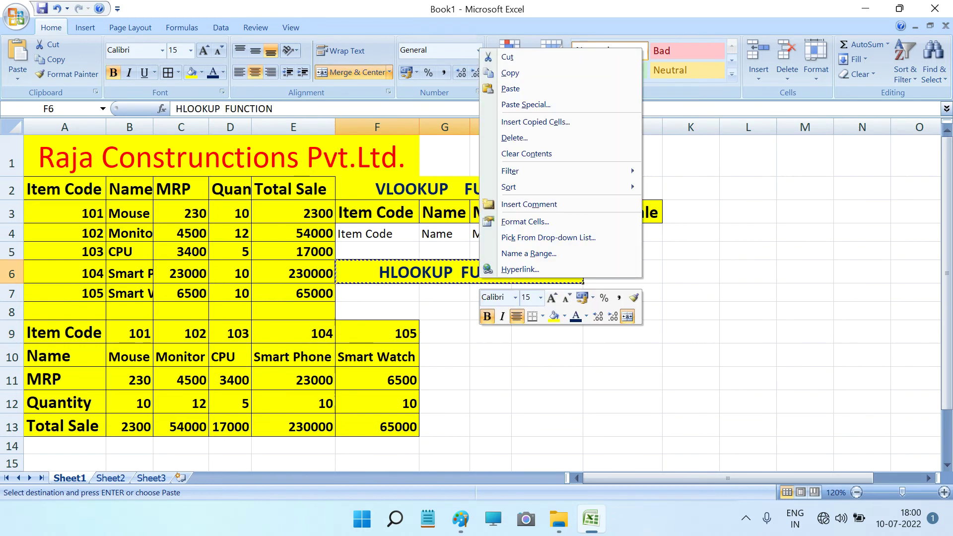
{"action": "left_click", "coordinate": [510, 73]}
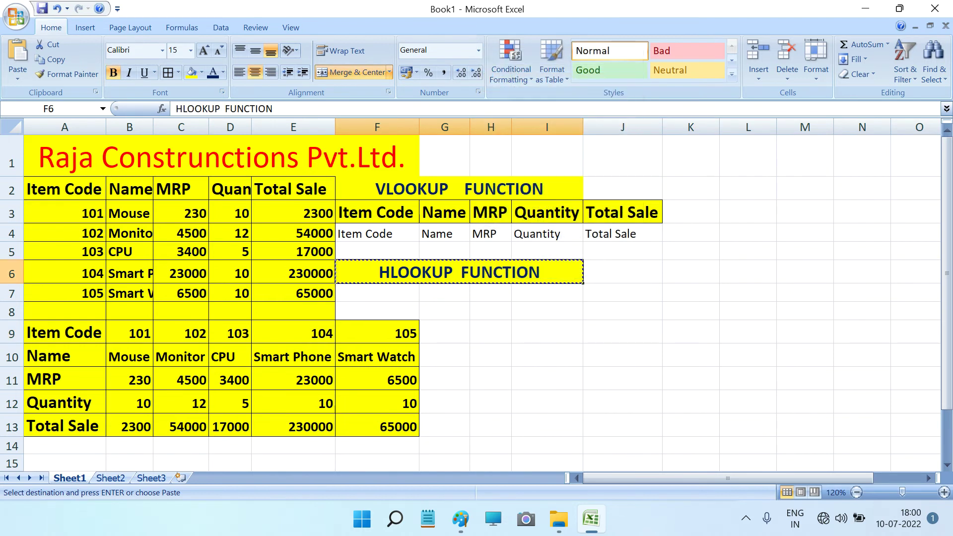
{"action": "left_click_drag", "start_coordinate": [444, 331], "coordinate": [665, 331]}
{"action": "right_click", "coordinate": [665, 332]}
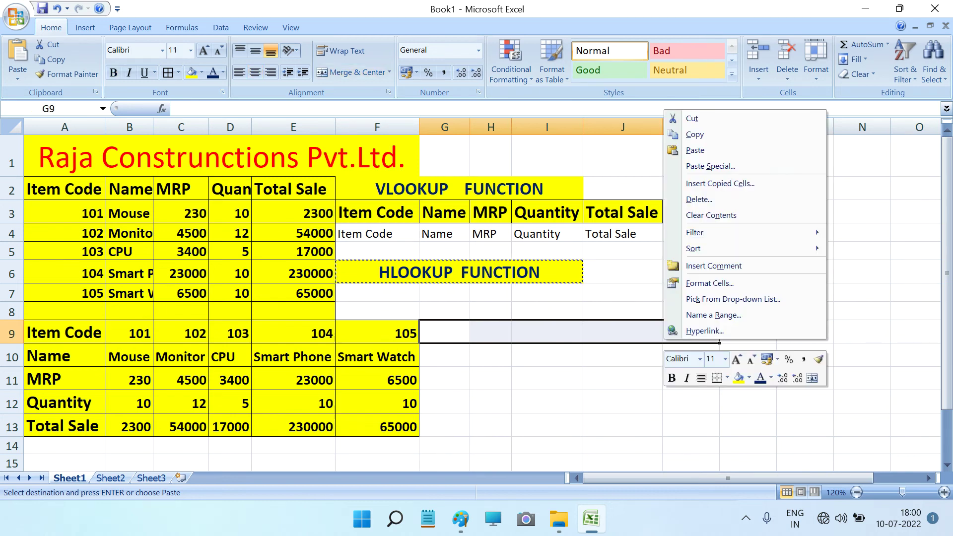
{"action": "left_click", "coordinate": [695, 149]}
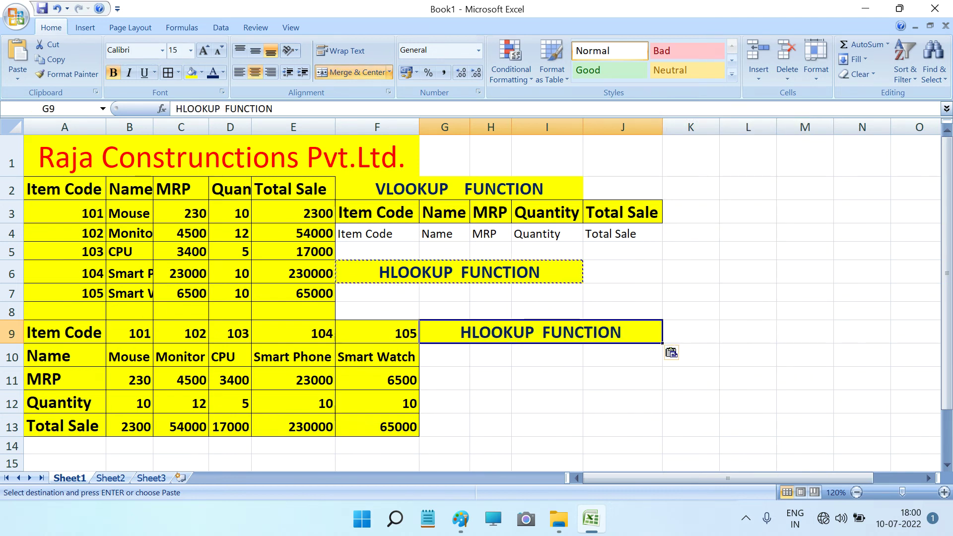
Step: Undo the stray heading paste and delete the HLOOKUP FUNCTION text from F6
{"action": "key", "text": "Delete"}
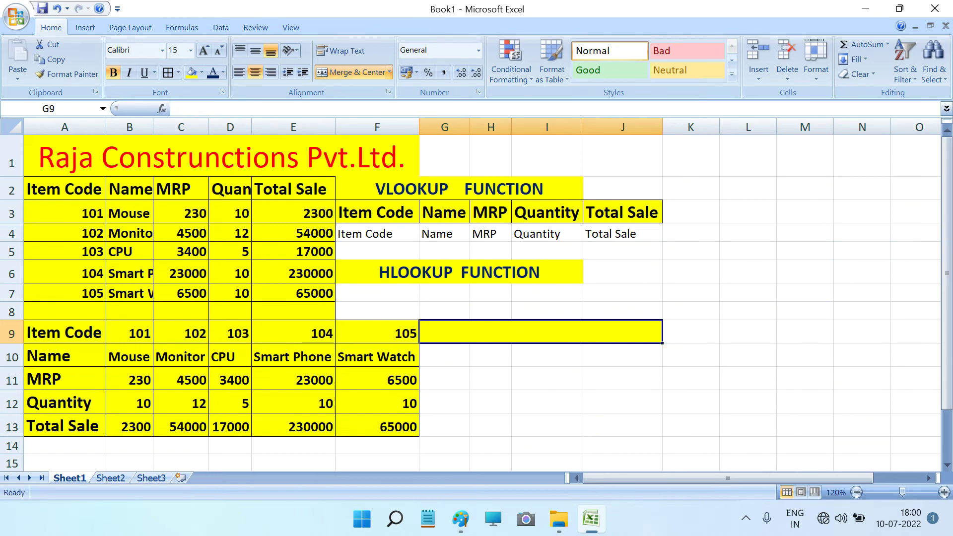
{"action": "key", "text": "ctrl+z"}
{"action": "left_click", "coordinate": [622, 271]}
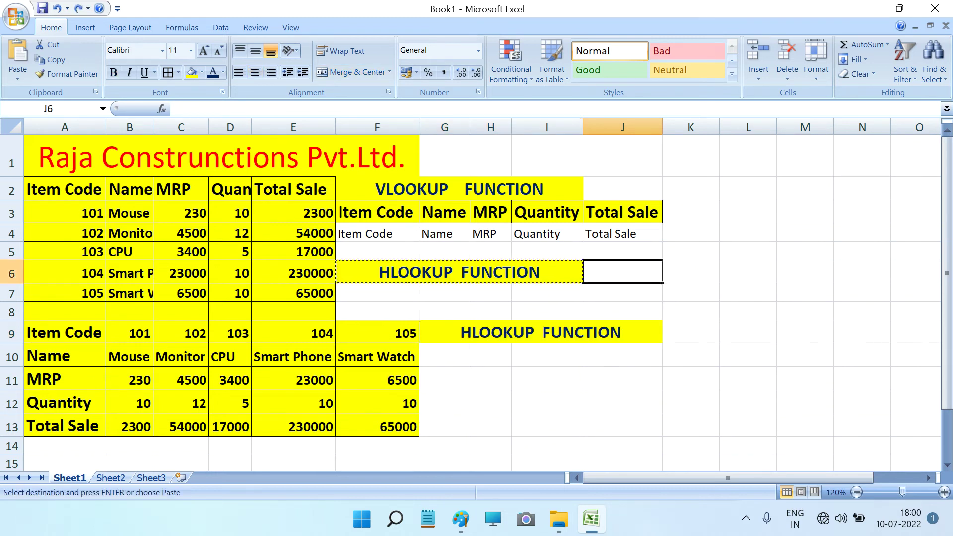
{"action": "key", "text": "Escape"}
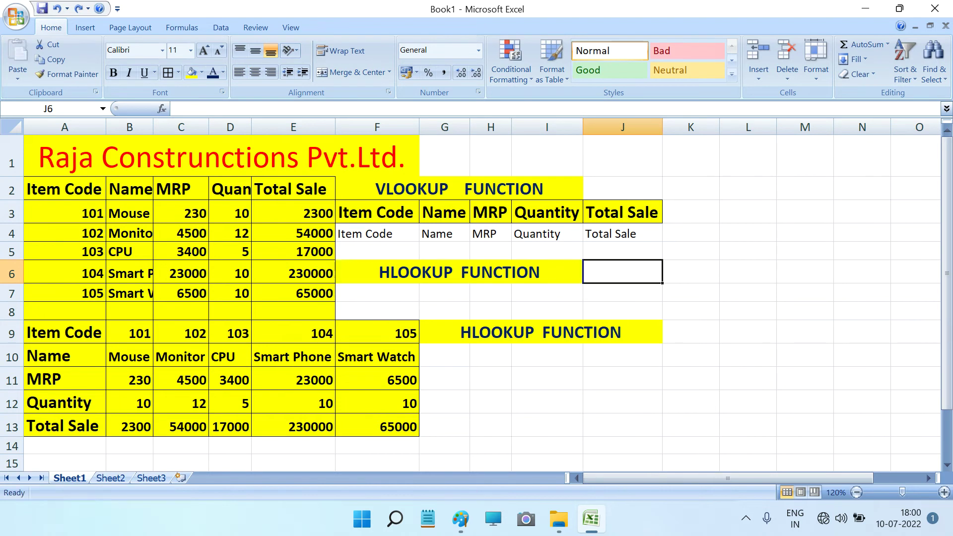
{"action": "left_click", "coordinate": [459, 271]}
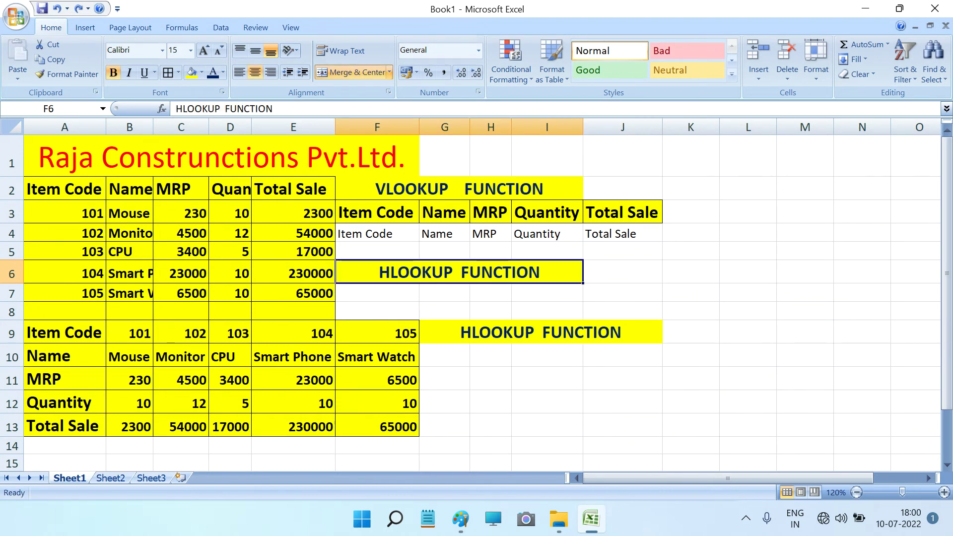
{"action": "key", "text": "F2"}
{"action": "left_click_drag", "start_coordinate": [337, 271], "coordinate": [540, 272]}
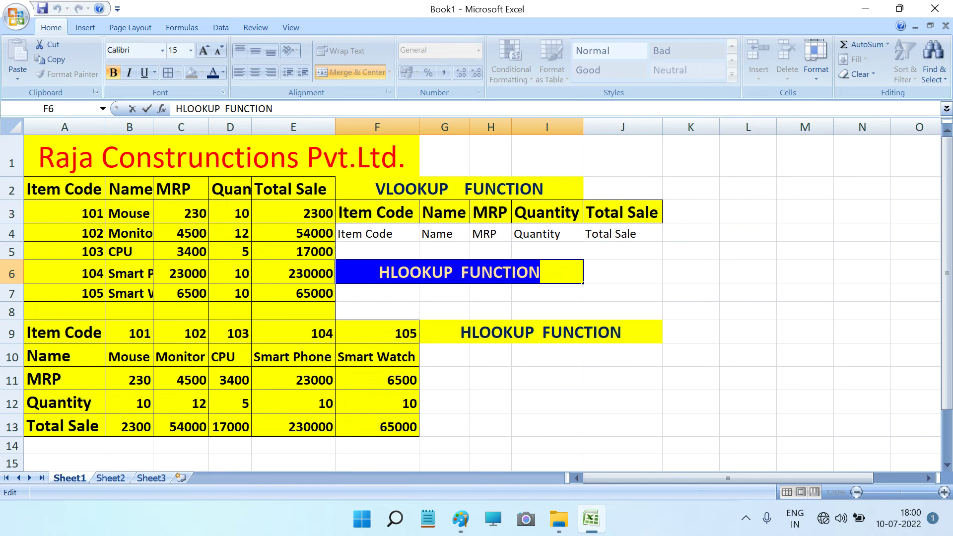
{"action": "key", "text": "Delete"}
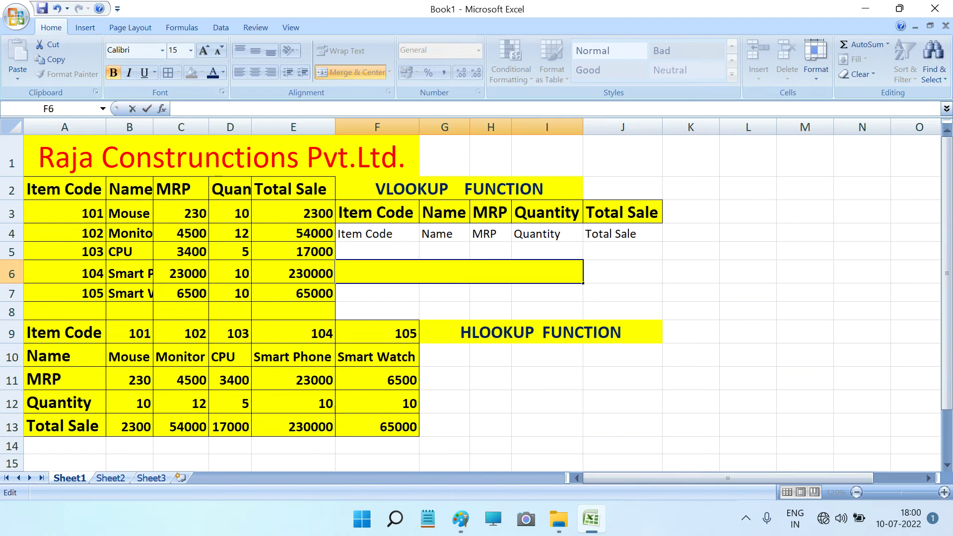
{"action": "left_click", "coordinate": [690, 271]}
Step: Change F6:I6 fill from yellow to white, unmerge it, and select row 4 labels F4:J4
{"action": "left_click", "coordinate": [459, 271]}
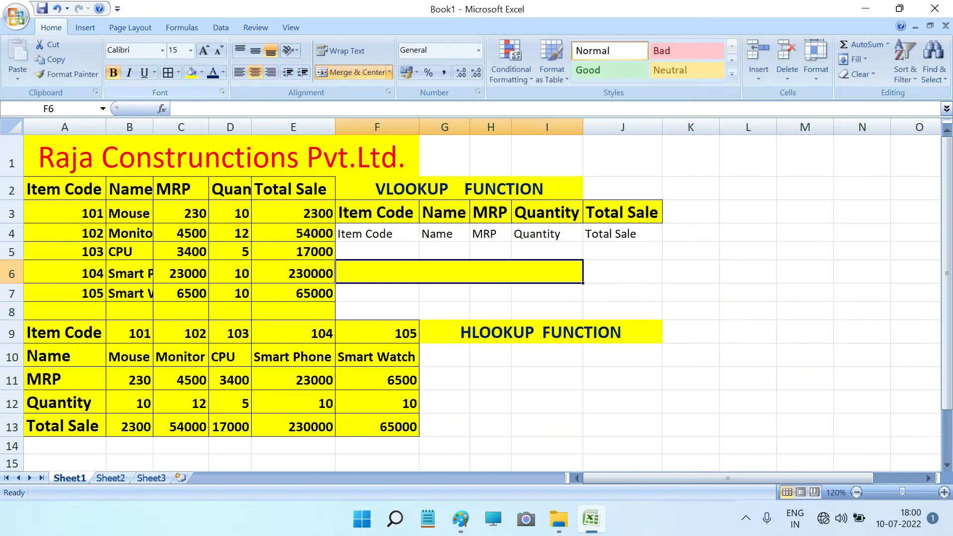
{"action": "left_click", "coordinate": [202, 73]}
{"action": "left_click", "coordinate": [190, 100]}
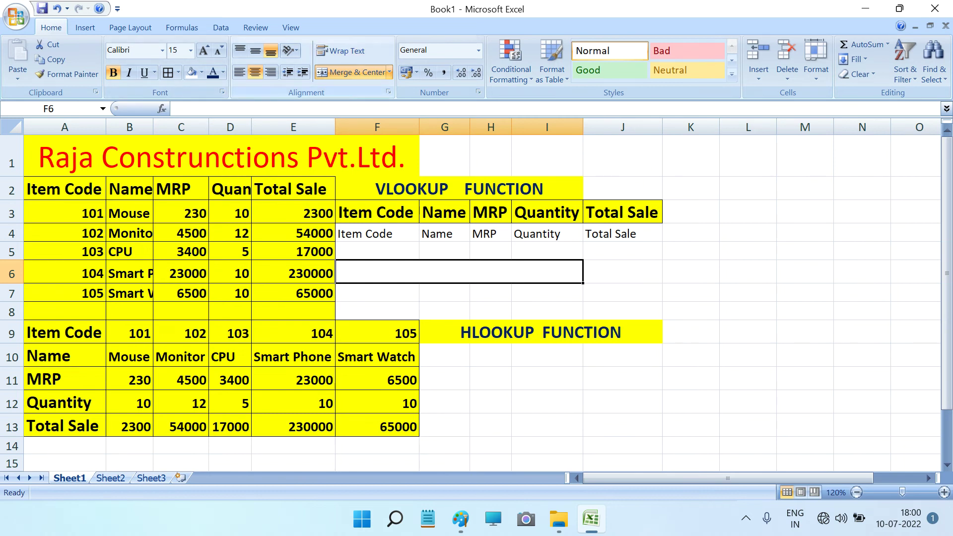
{"action": "left_click", "coordinate": [389, 72]}
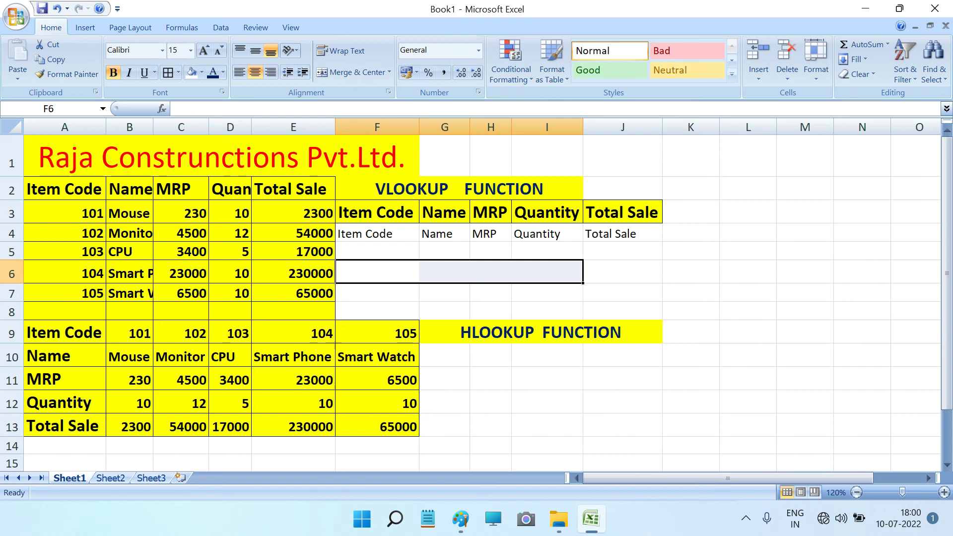
{"action": "left_click", "coordinate": [622, 272]}
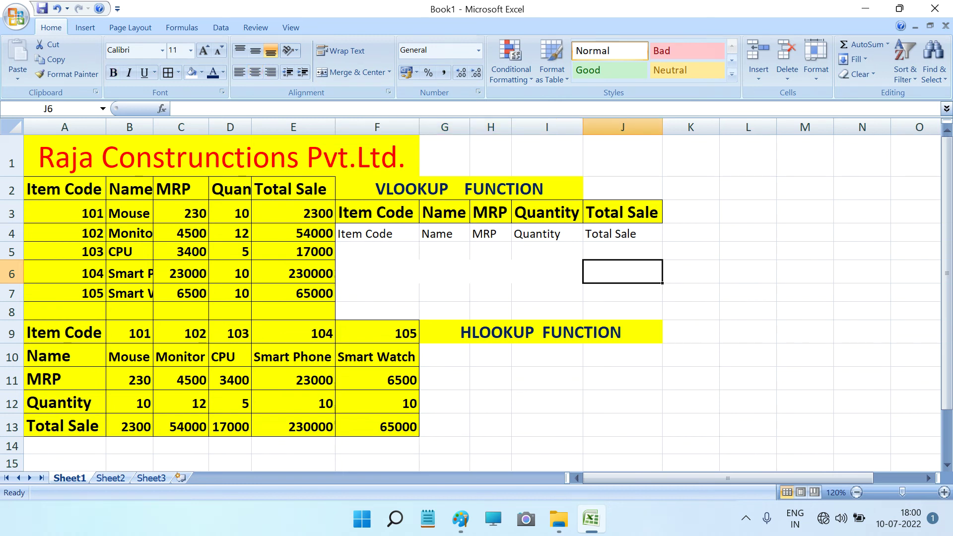
{"action": "left_click", "coordinate": [377, 271]}
{"action": "left_click_drag", "start_coordinate": [377, 233], "coordinate": [623, 233]}
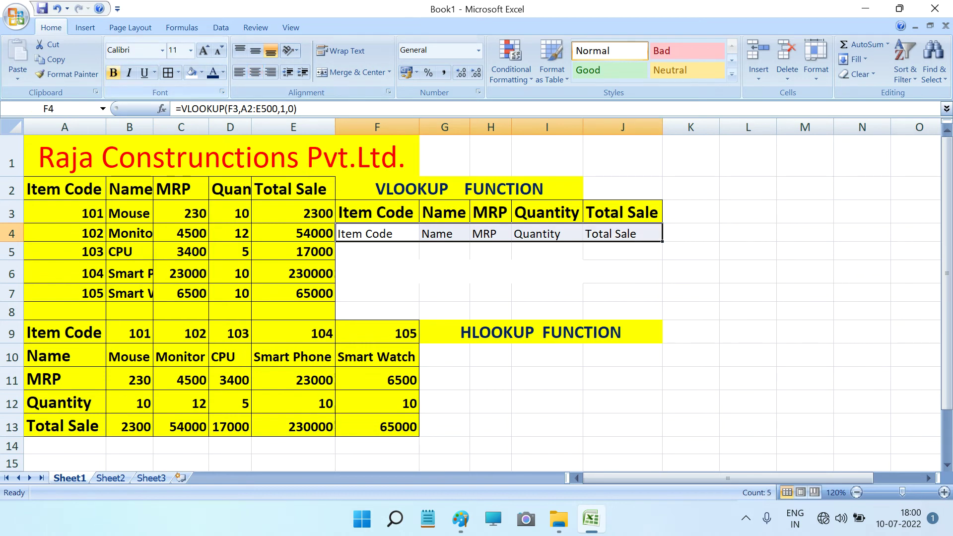
Step: Bold the F4:J4 labels Item Code through Total Sale, then select G10
{"action": "left_click", "coordinate": [113, 73]}
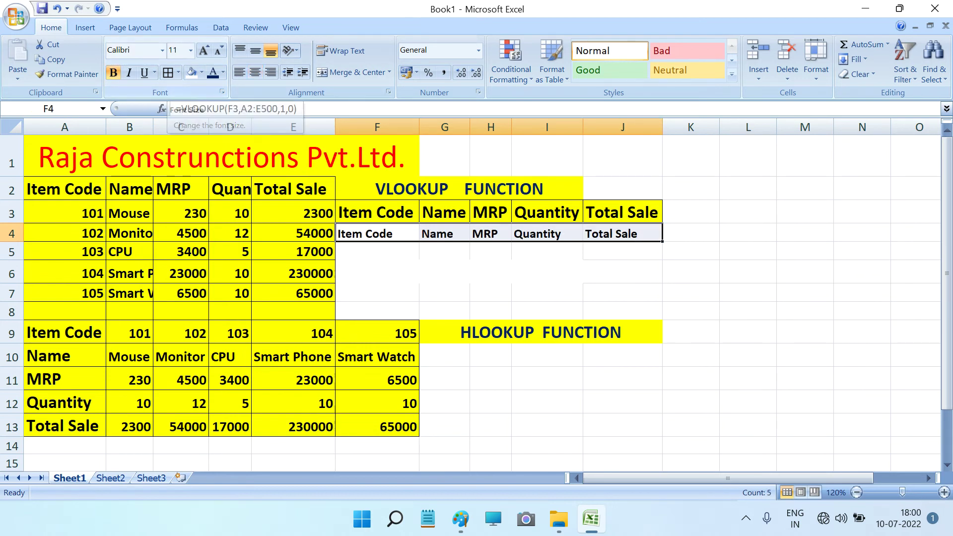
{"action": "left_click", "coordinate": [490, 311]}
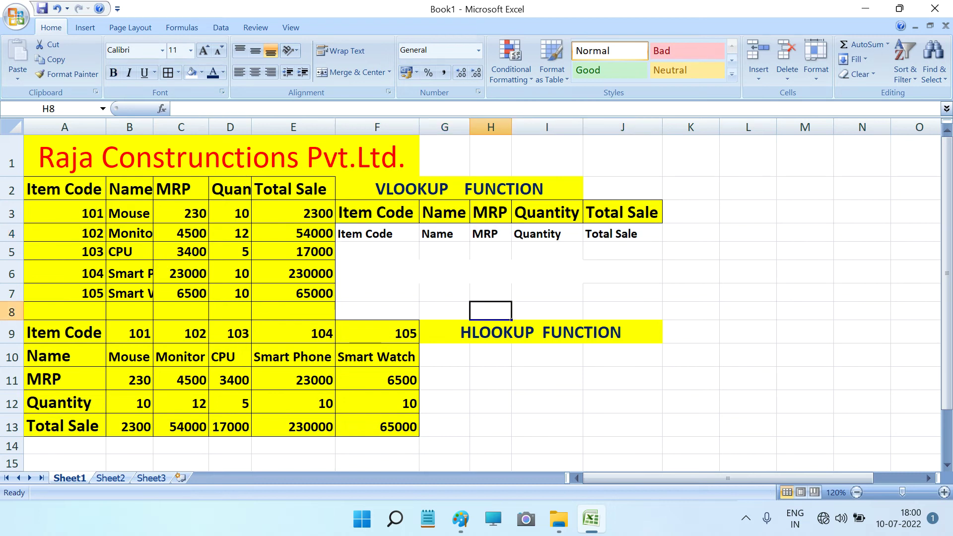
{"action": "left_click", "coordinate": [444, 355]}
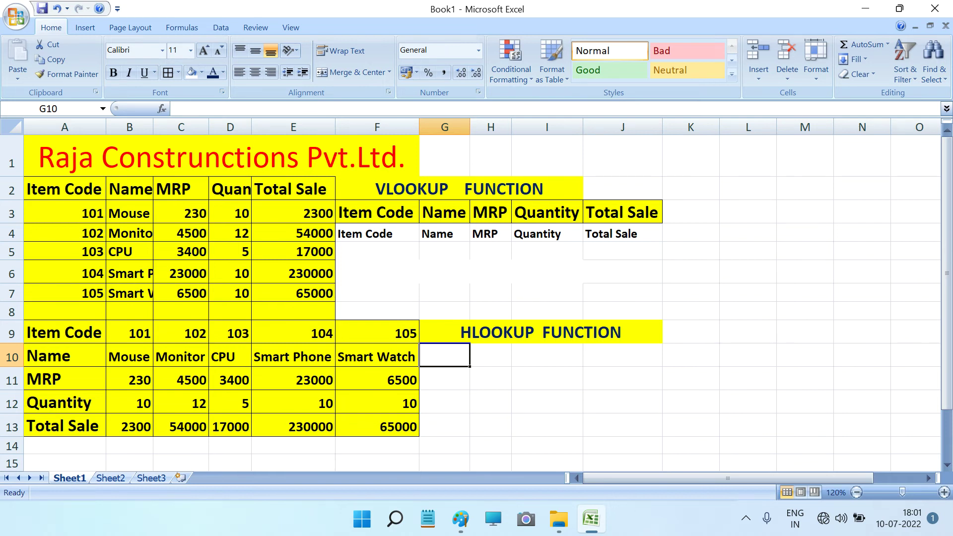
{"action": "left_click_drag", "start_coordinate": [64, 333], "coordinate": [64, 426]}
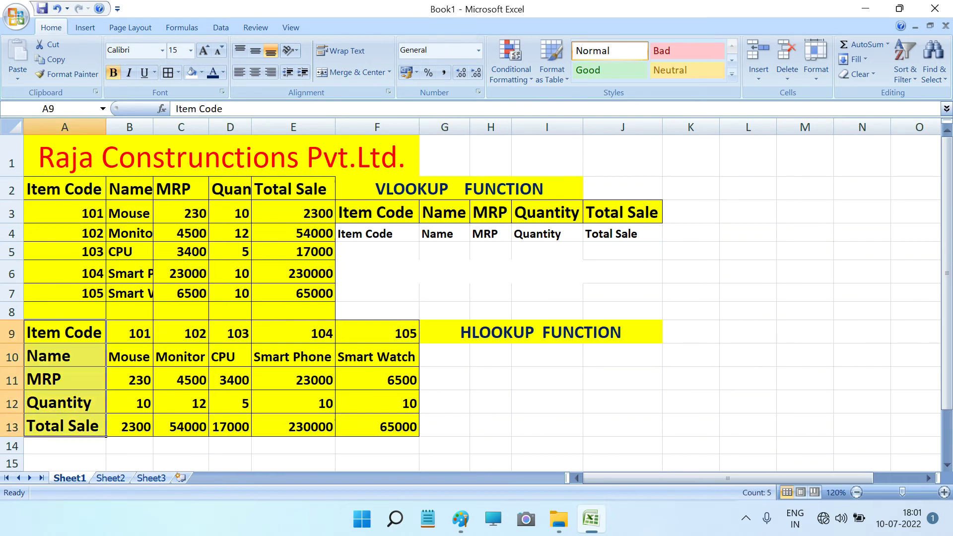
{"action": "right_click", "coordinate": [59, 364]}
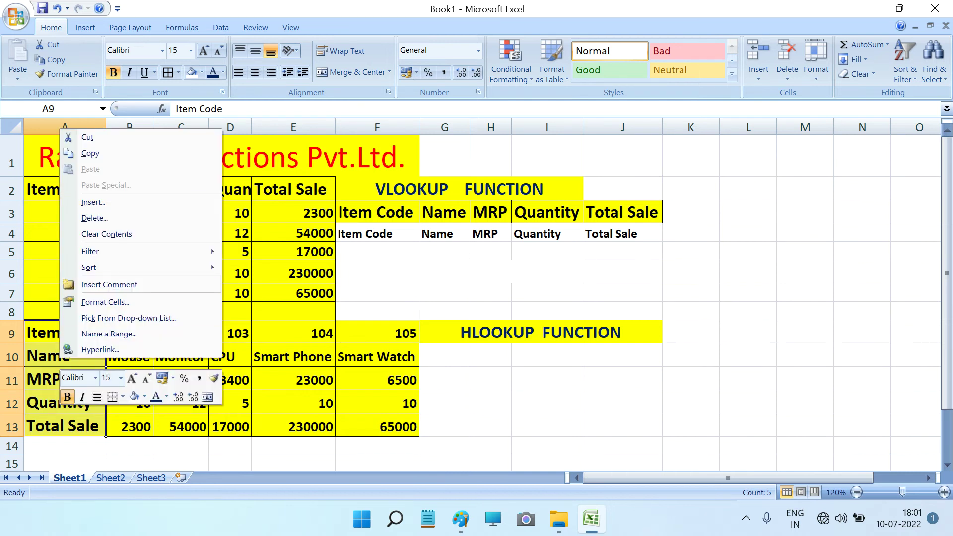
{"action": "left_click", "coordinate": [90, 153]}
{"action": "left_click_drag", "start_coordinate": [445, 355], "coordinate": [444, 425]}
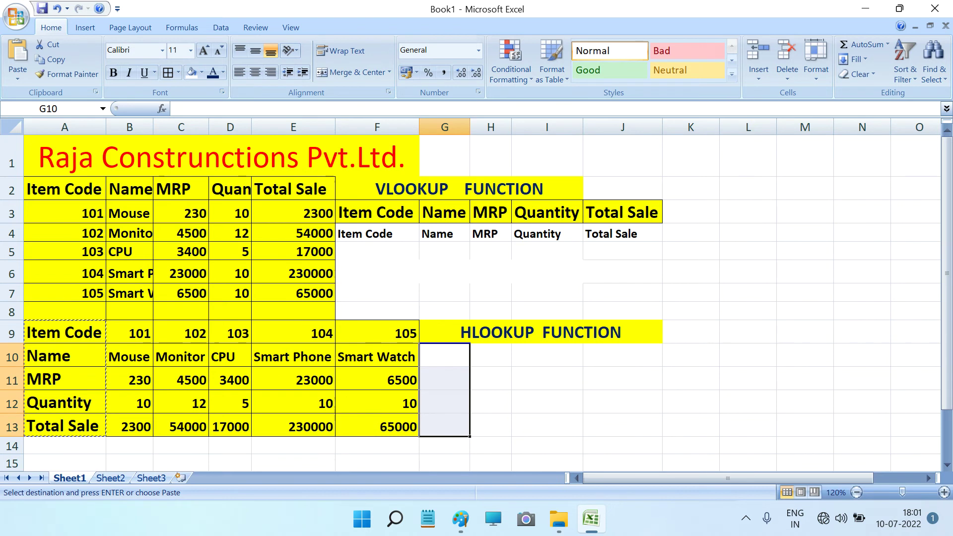
{"action": "right_click", "coordinate": [438, 387]}
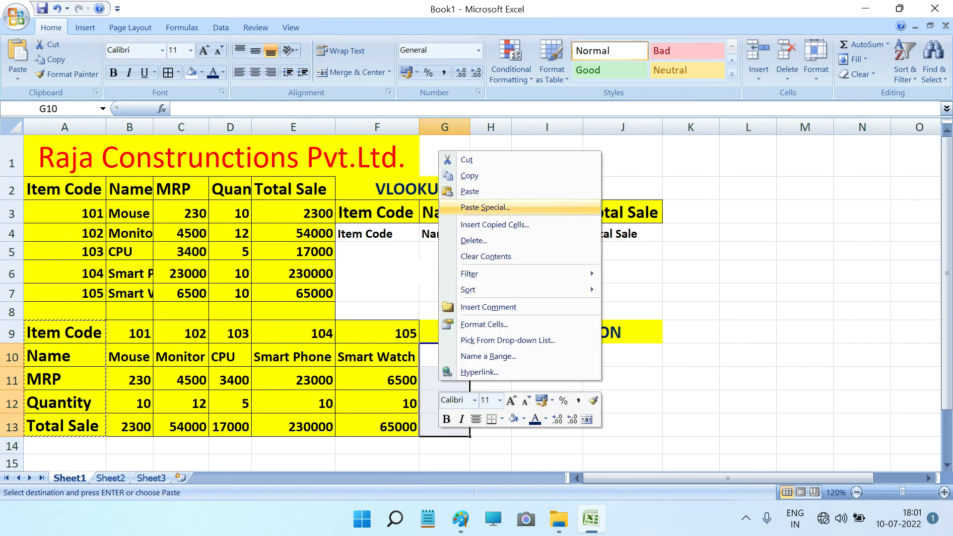
{"action": "left_click", "coordinate": [484, 207]}
{"action": "left_click", "coordinate": [484, 270]}
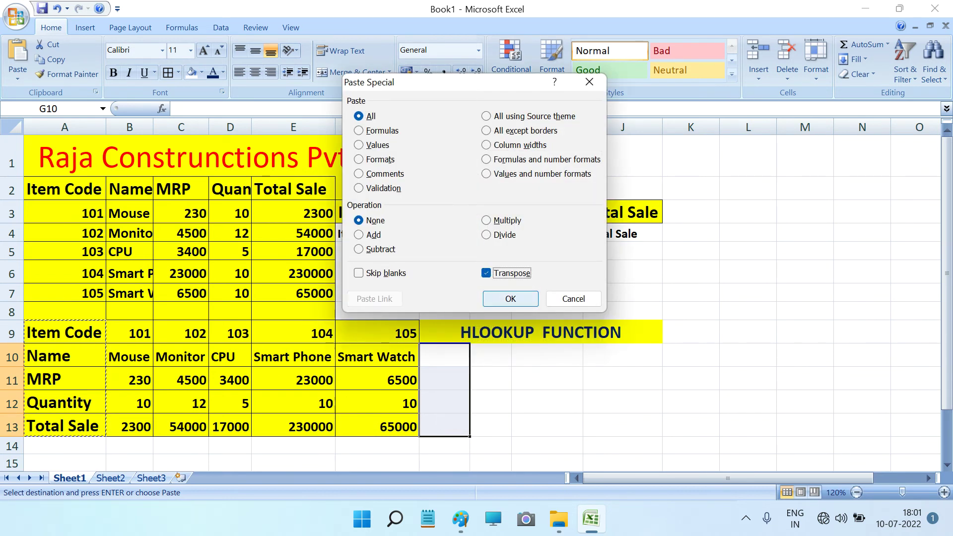
{"action": "left_click", "coordinate": [508, 295]}
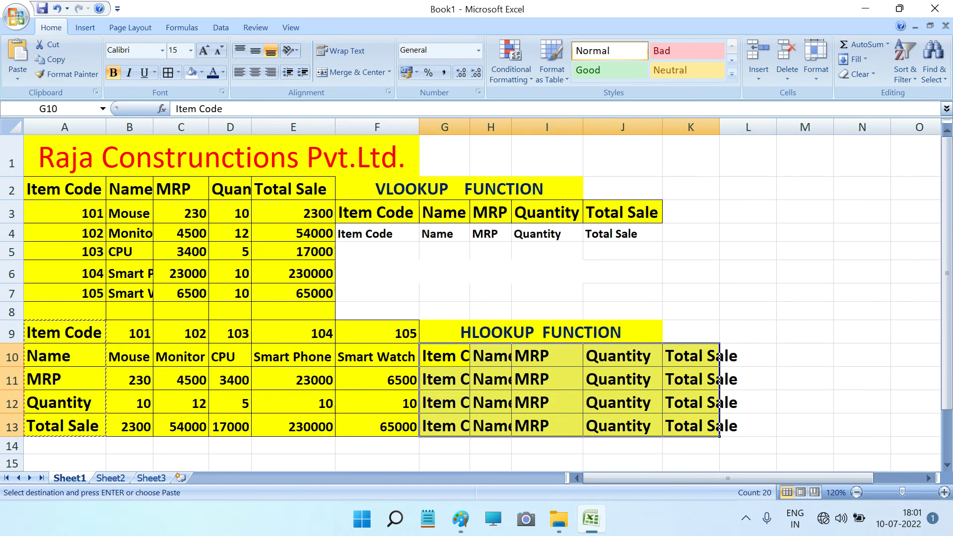
{"action": "key", "text": "ctrl+z"}
{"action": "left_click", "coordinate": [747, 356]}
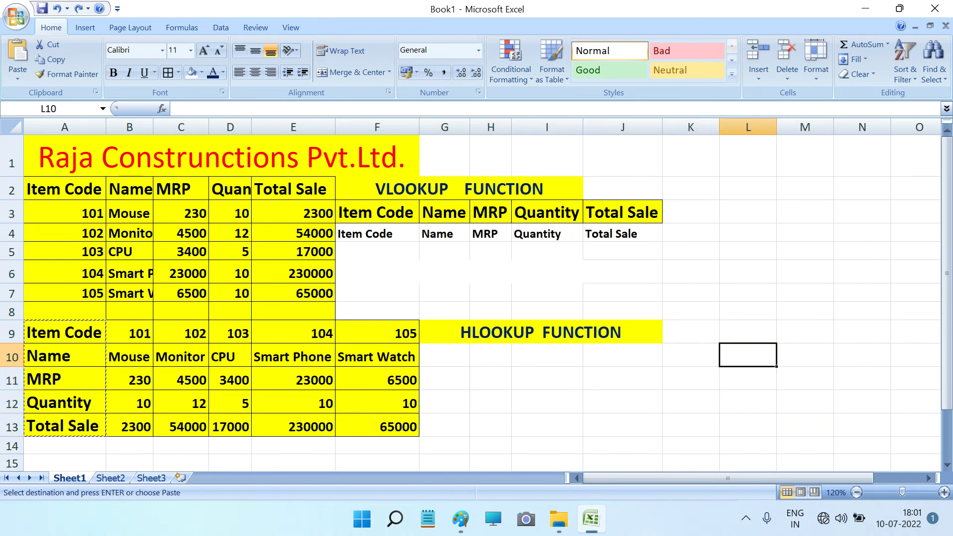
{"action": "key", "text": "Escape"}
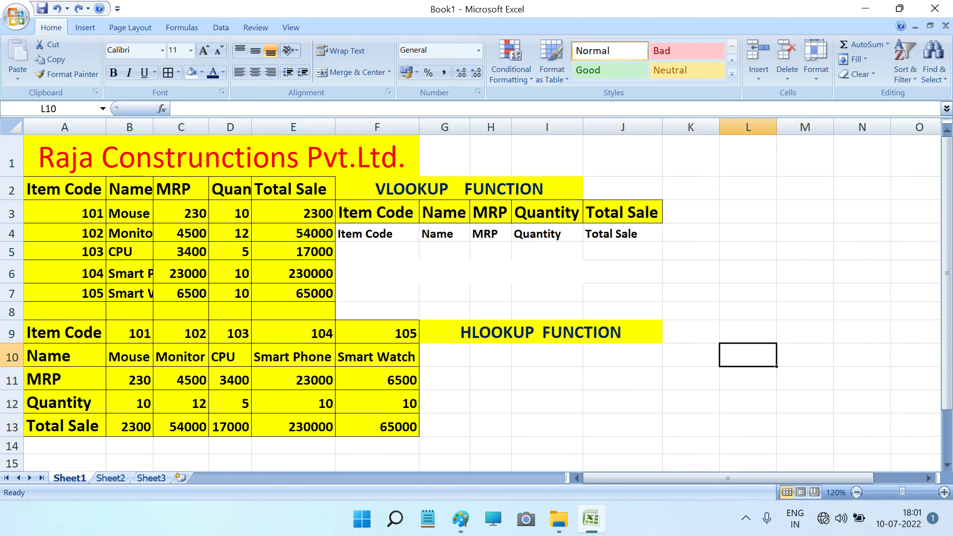
Step: Copy the labels from A9:A13 into G10:G14 and autofit column G's width
{"action": "left_click", "coordinate": [444, 355]}
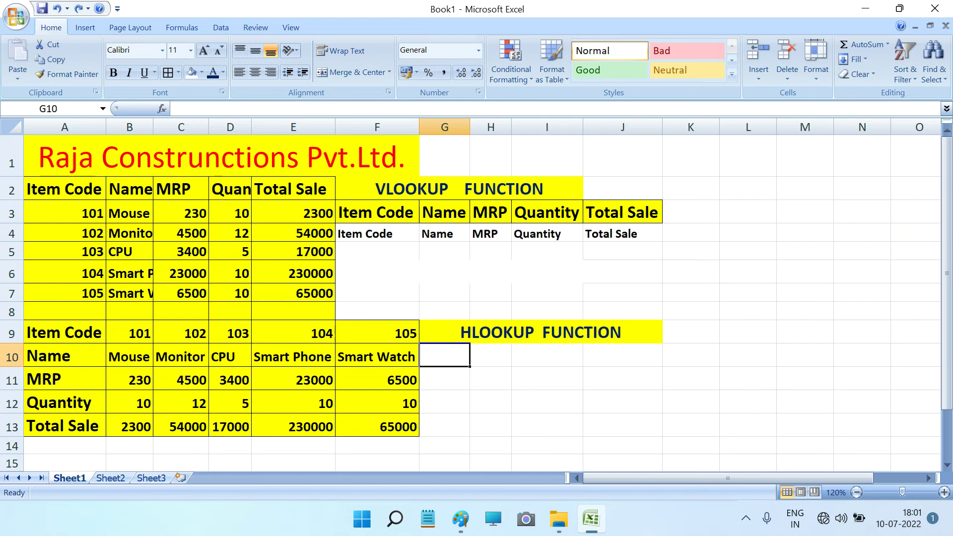
{"action": "left_click_drag", "start_coordinate": [75, 332], "coordinate": [100, 426]}
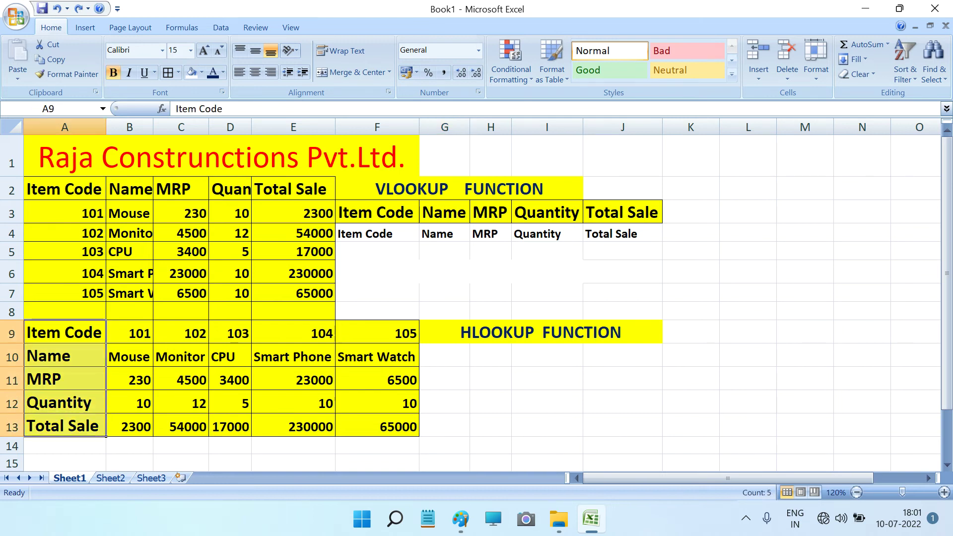
{"action": "key", "text": "ctrl+c"}
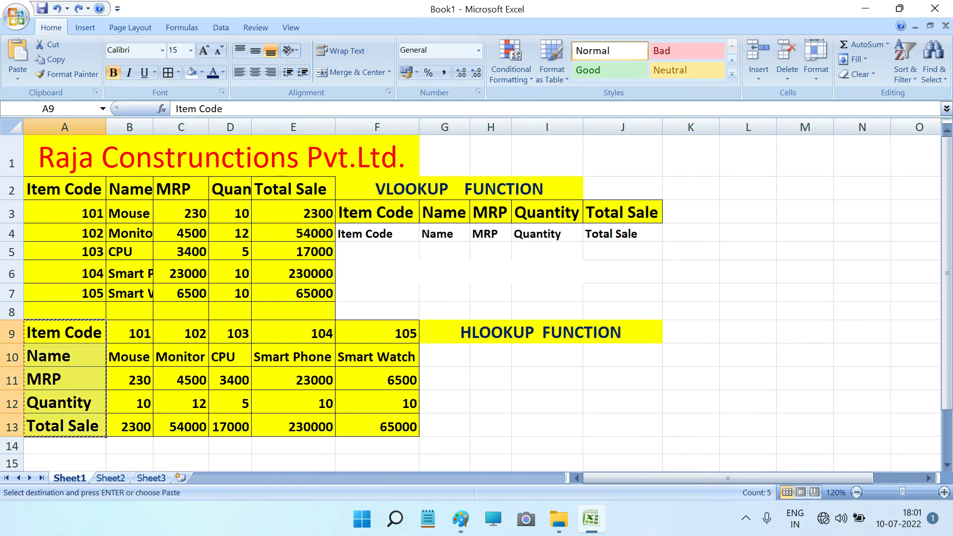
{"action": "left_click_drag", "start_coordinate": [444, 355], "coordinate": [445, 426]}
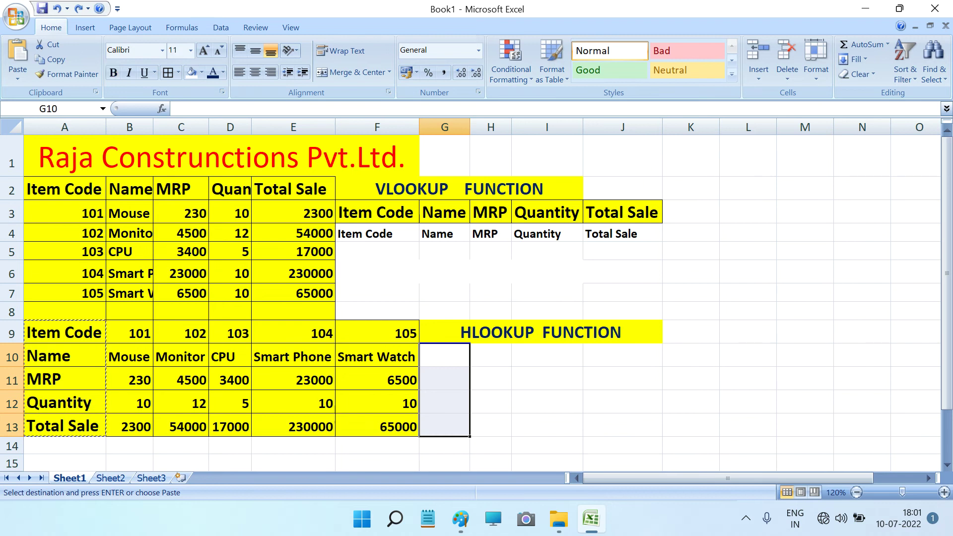
{"action": "key", "text": "ctrl+v"}
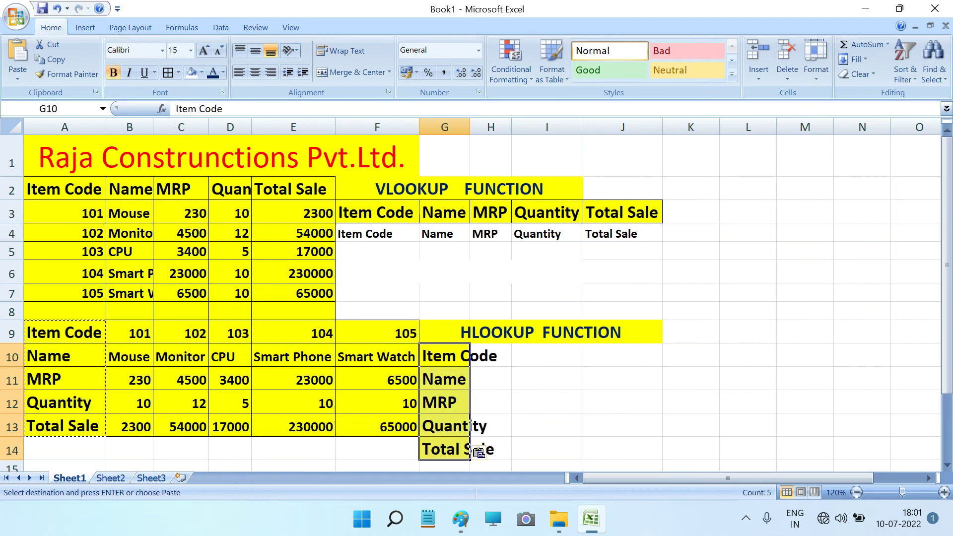
{"action": "left_click", "coordinate": [445, 356]}
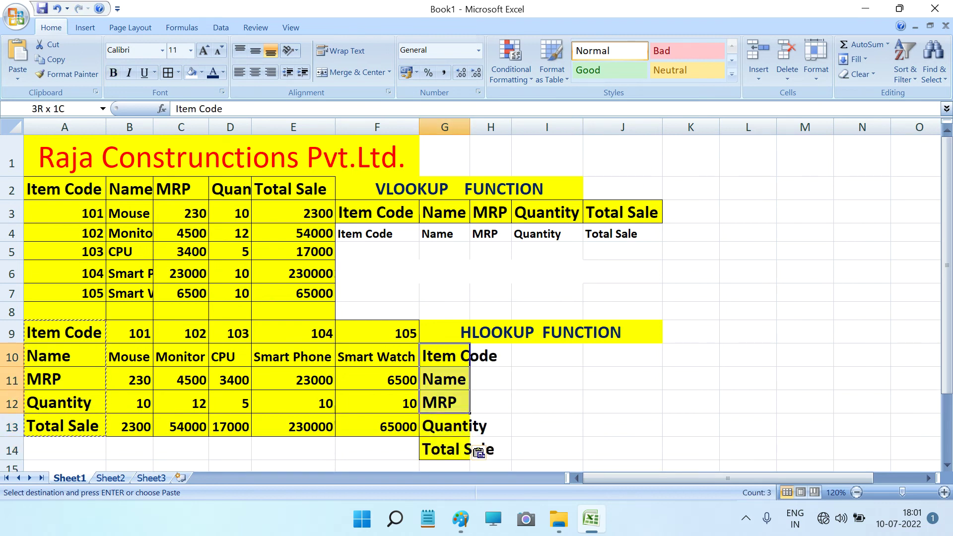
{"action": "left_click_drag", "start_coordinate": [445, 355], "coordinate": [490, 449]}
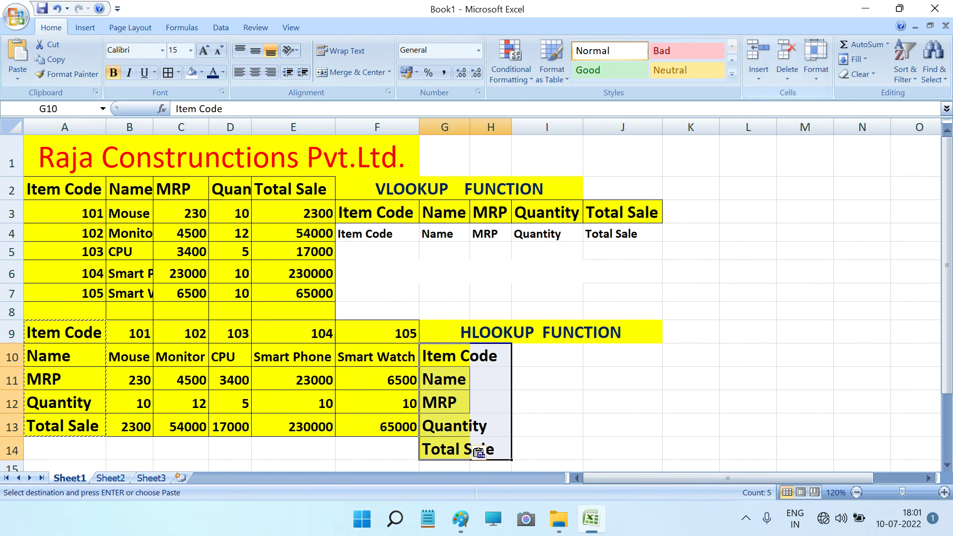
{"action": "left_click", "coordinate": [816, 65]}
{"action": "left_click", "coordinate": [863, 160]}
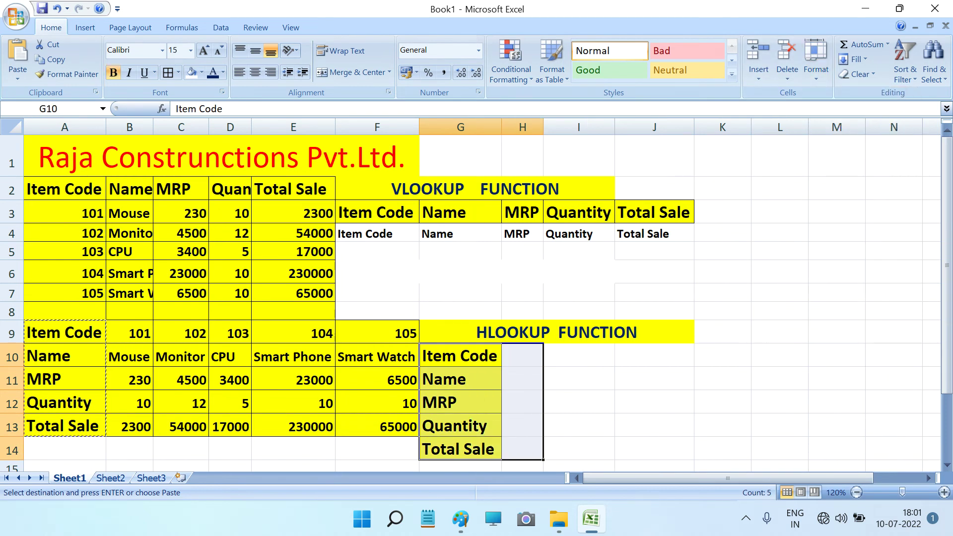
Step: Select cell G10 to prepare it for data validation
{"action": "left_click", "coordinate": [579, 355]}
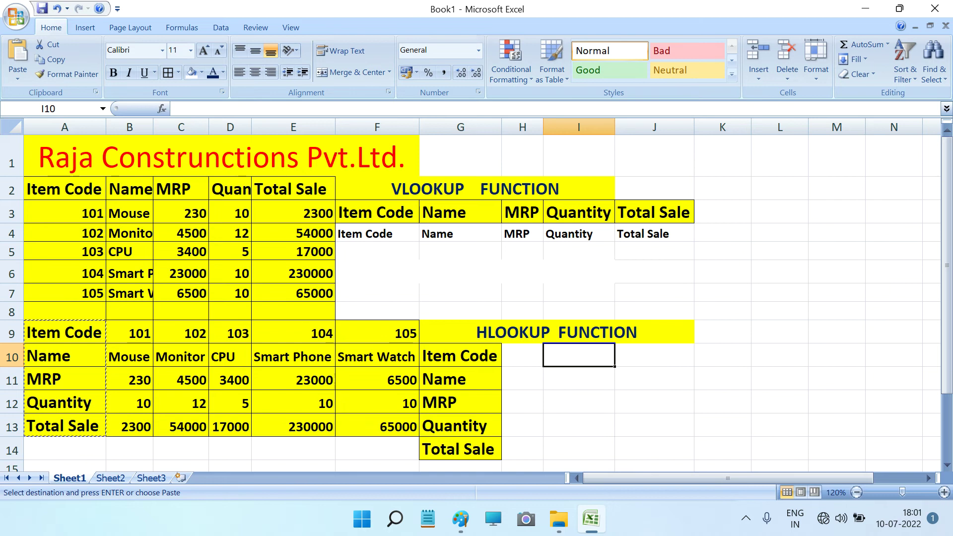
{"action": "left_click", "coordinate": [460, 356]}
{"action": "left_click", "coordinate": [746, 518]}
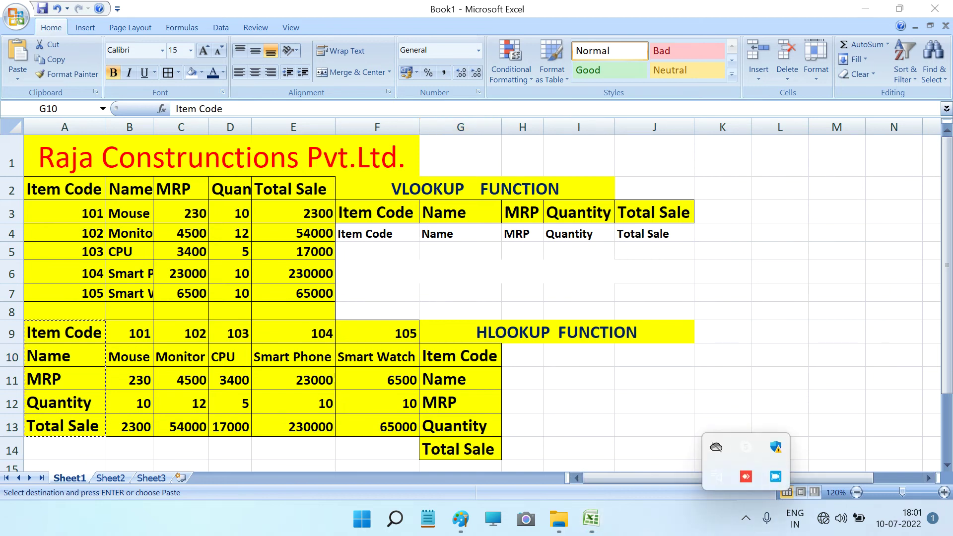
{"action": "left_click", "coordinate": [776, 476]}
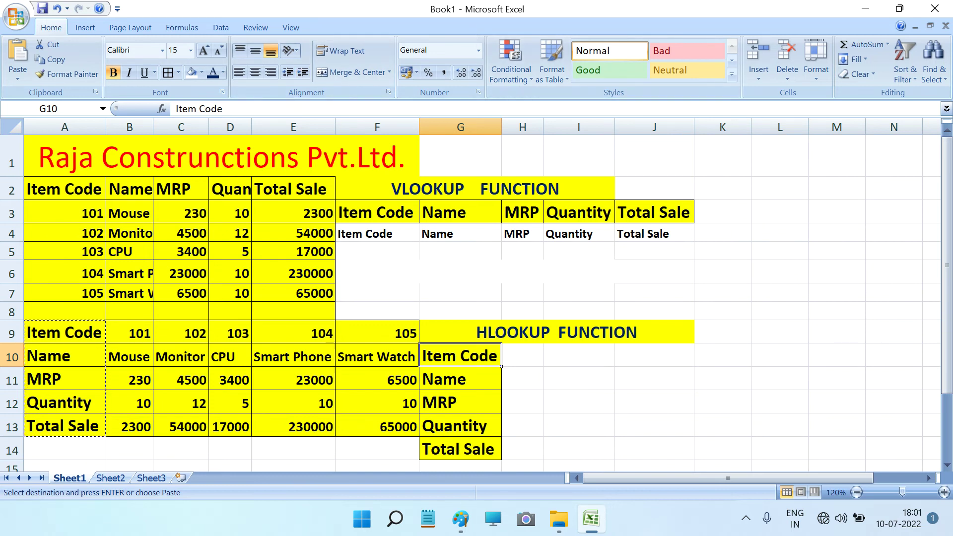
Step: Set G10's data validation to allow a List, with source starting at A9
{"action": "left_click", "coordinate": [221, 28]}
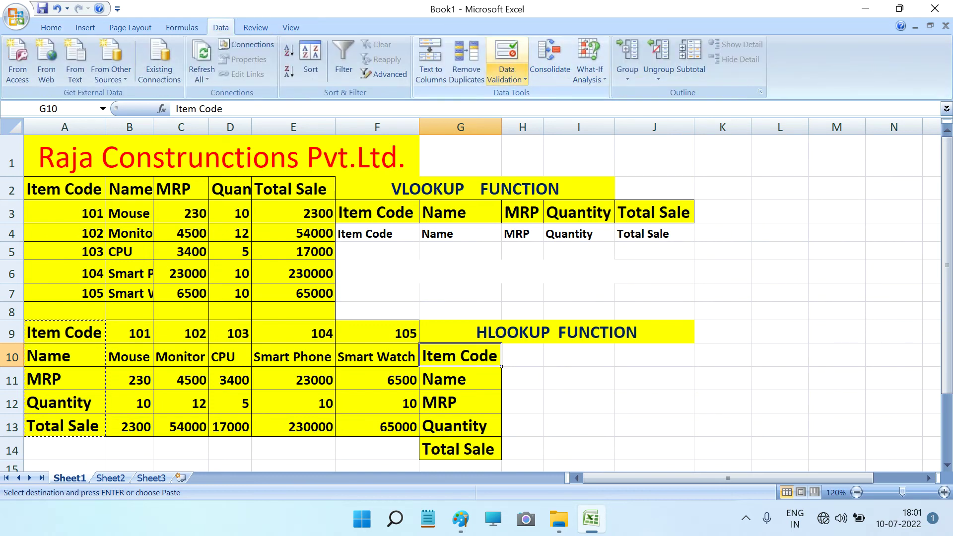
{"action": "left_click", "coordinate": [506, 75]}
{"action": "left_click", "coordinate": [535, 94]}
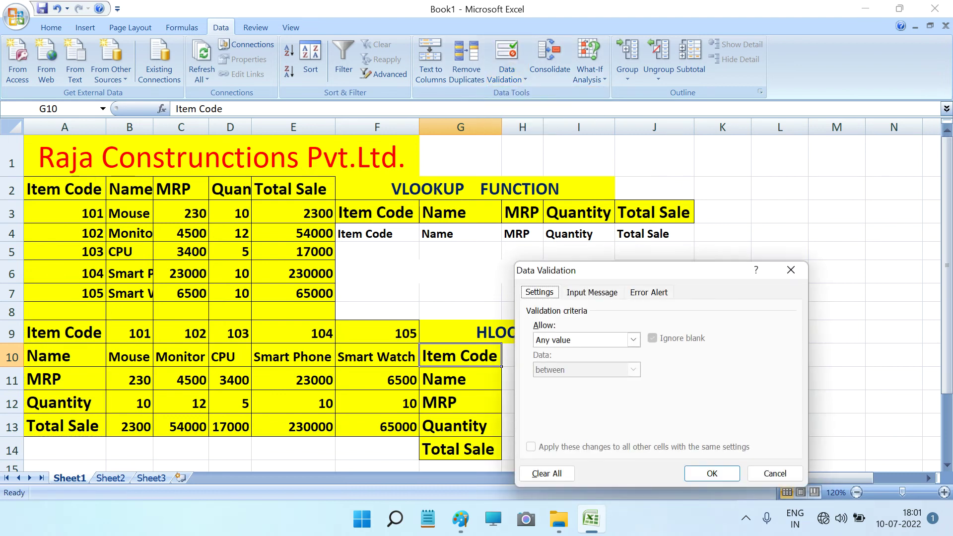
{"action": "left_click", "coordinate": [633, 339]}
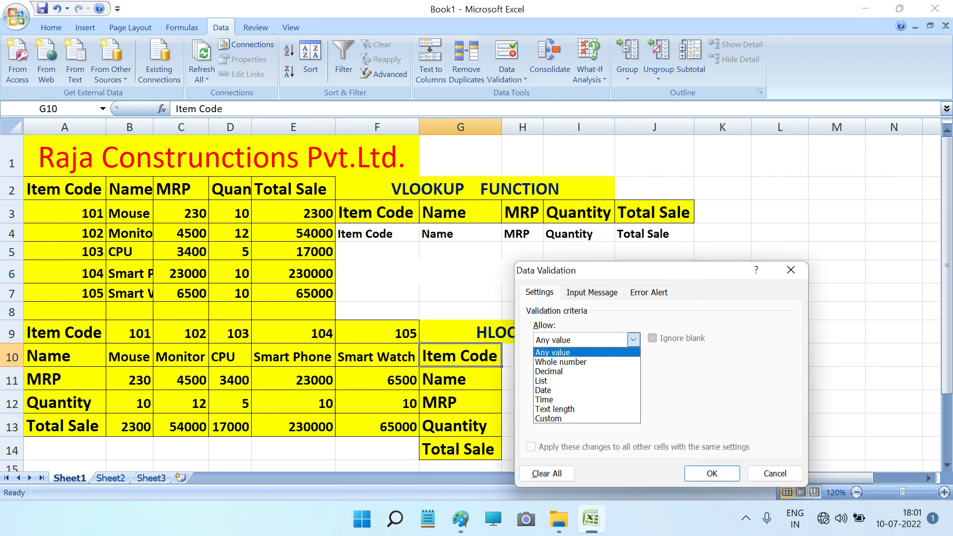
{"action": "left_click", "coordinate": [541, 381]}
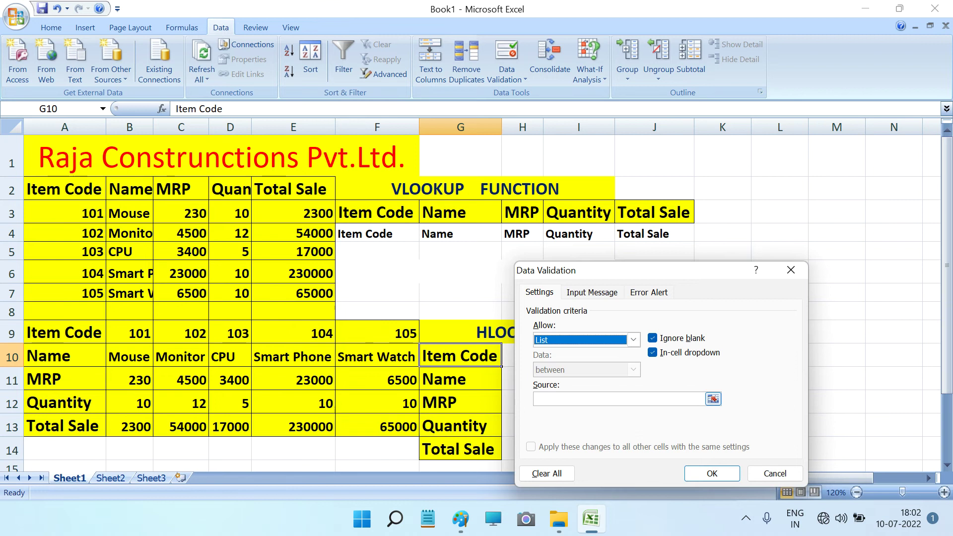
{"action": "left_click", "coordinate": [596, 399]}
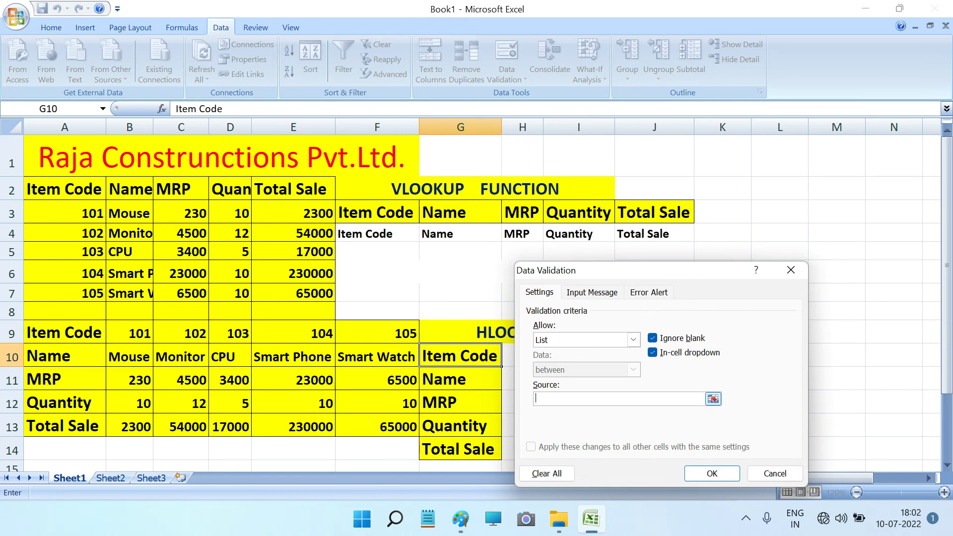
{"action": "type", "text": "A"}
{"action": "type", "text": "9:"}
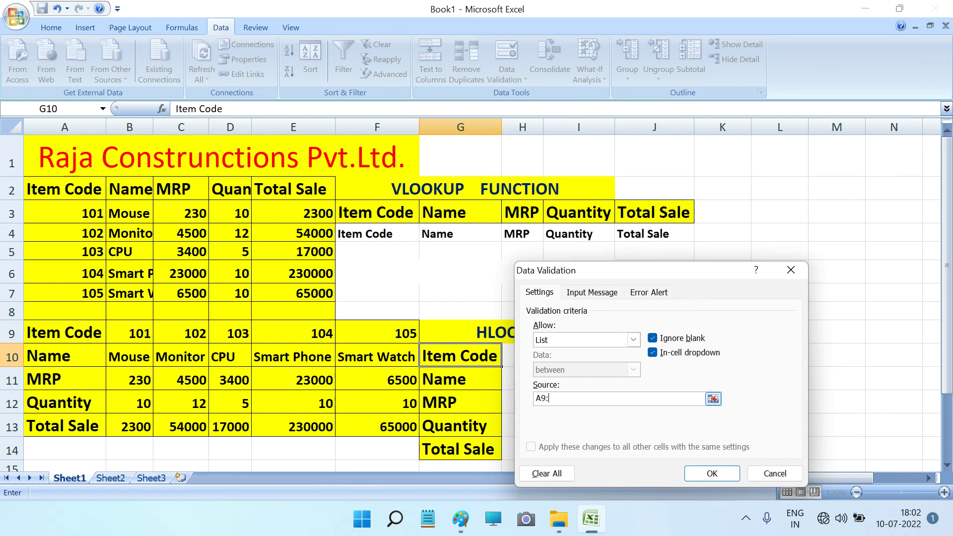
Step: Try an A9:A500 list rule on G10, check its dropdown, then undo it
{"action": "type", "text": "A500"}
{"action": "key", "text": "Return"}
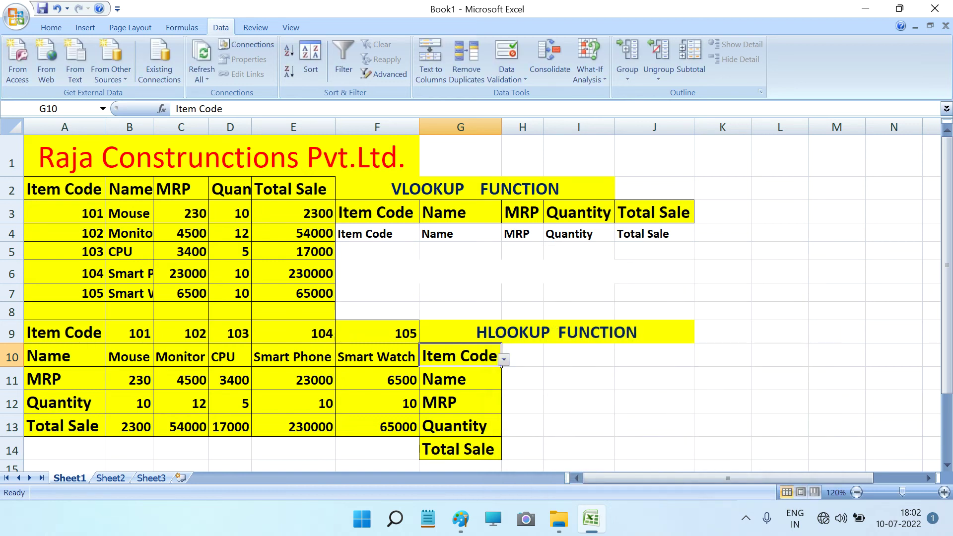
{"action": "left_click", "coordinate": [504, 359]}
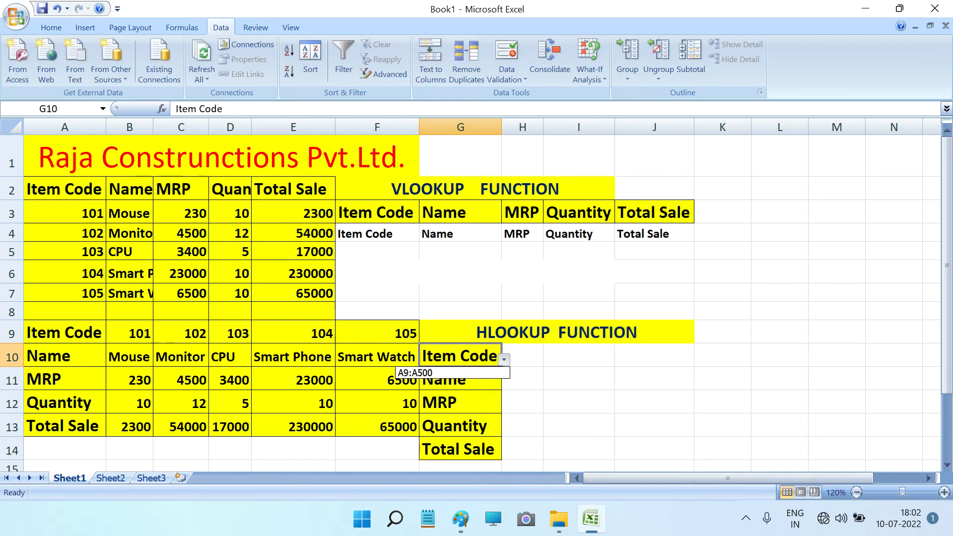
{"action": "key", "text": "Escape"}
{"action": "key", "text": "ctrl+z"}
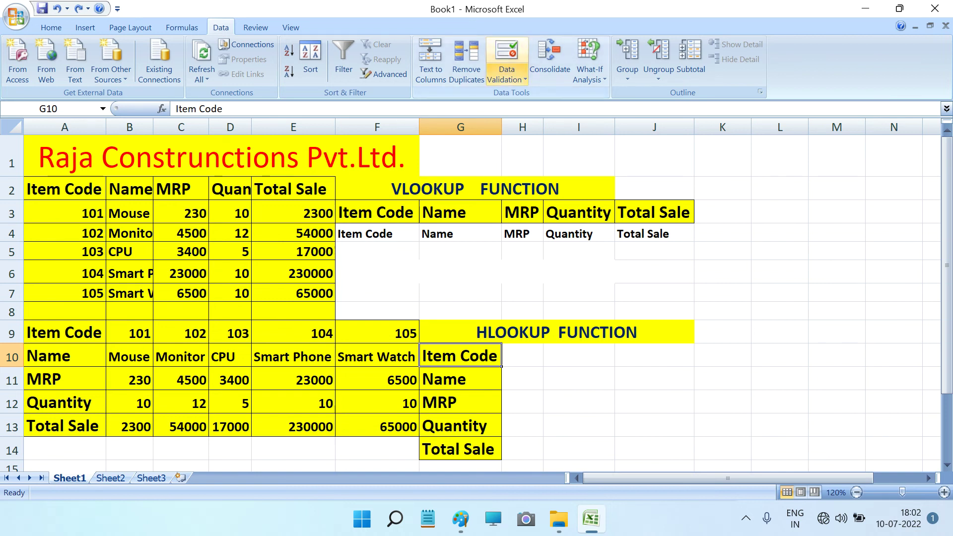
Step: Open Data Validation for G10 and set Allow to List
{"action": "left_click", "coordinate": [507, 75]}
{"action": "left_click", "coordinate": [536, 95]}
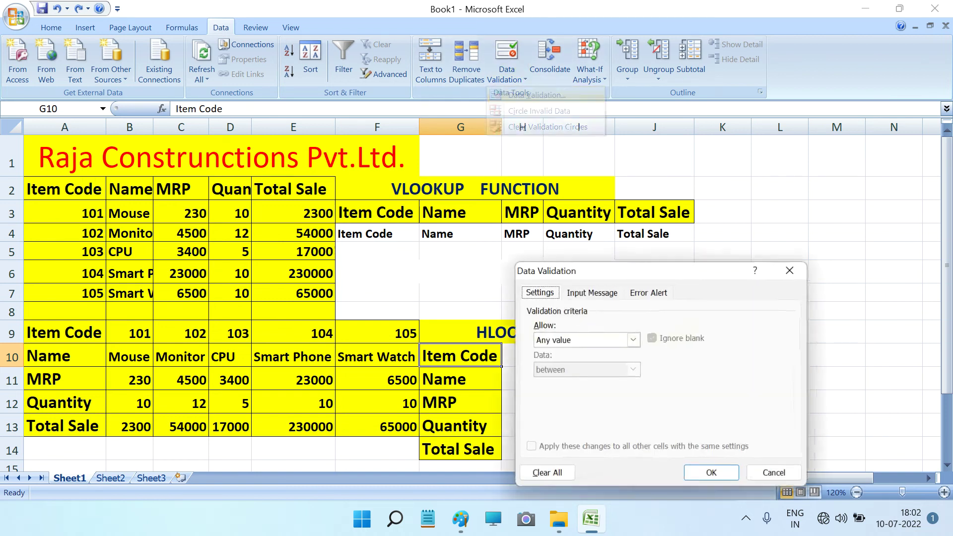
{"action": "key", "text": "Tab"}
{"action": "key", "text": "alt+Down"}
{"action": "key", "text": "Down"}
{"action": "key", "text": "Down"}
{"action": "key", "text": "Down"}
{"action": "key", "text": "Return"}
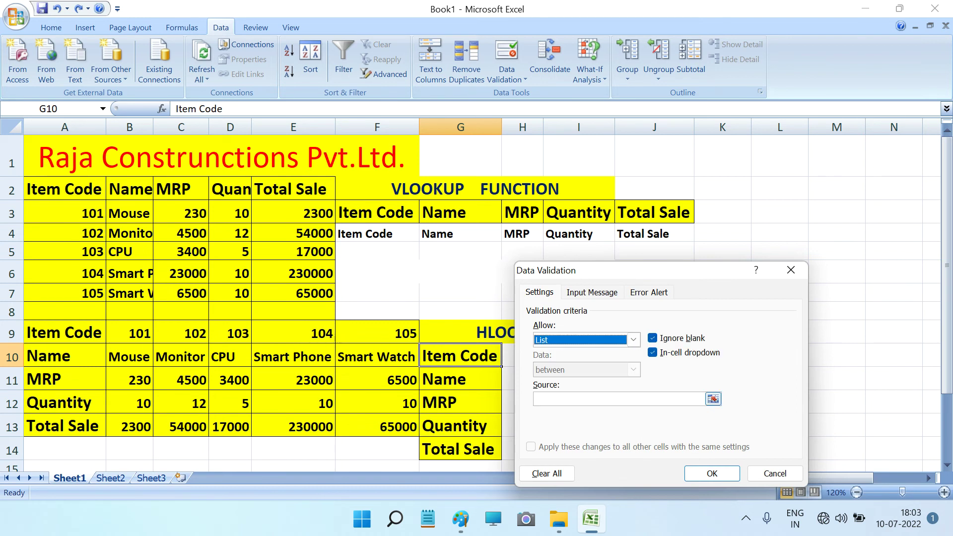
{"action": "left_click", "coordinate": [620, 399]}
Step: Enter =A9:F9 as the list source, correcting the rejected A9:F105 range
{"action": "type", "text": "="}
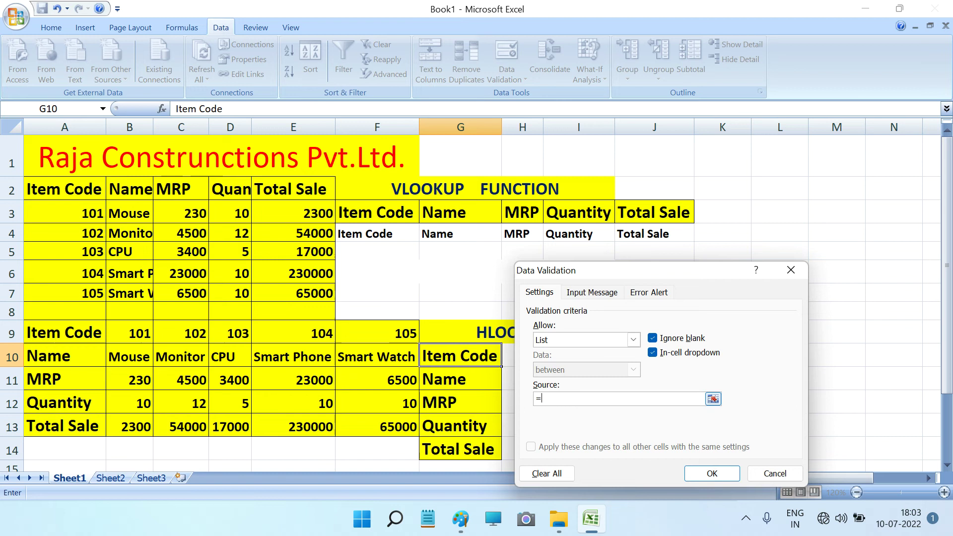
{"action": "type", "text": "A"}
{"action": "type", "text": "9:"}
{"action": "type", "text": "F1"}
{"action": "type", "text": "05"}
{"action": "key", "text": "Return"}
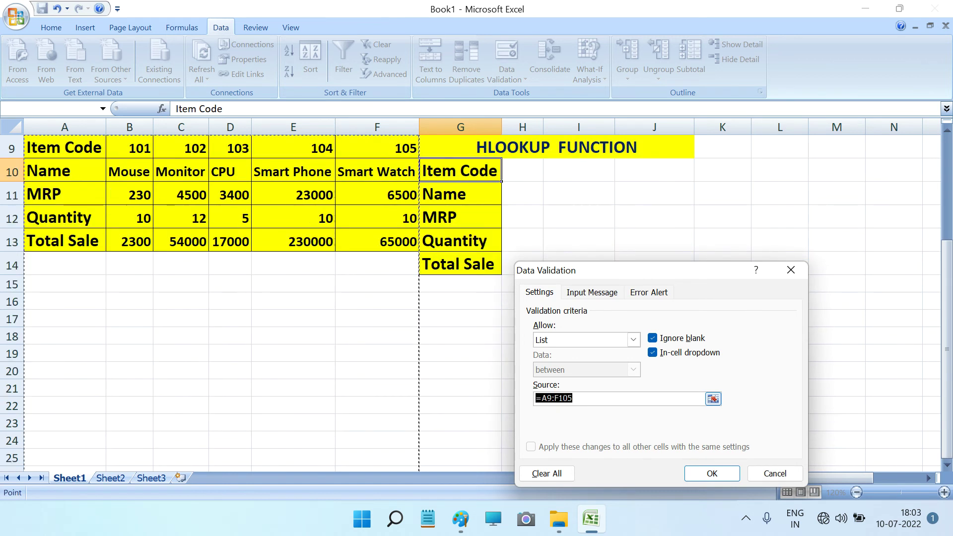
{"action": "key", "text": "Return"}
{"action": "left_click", "coordinate": [573, 398]}
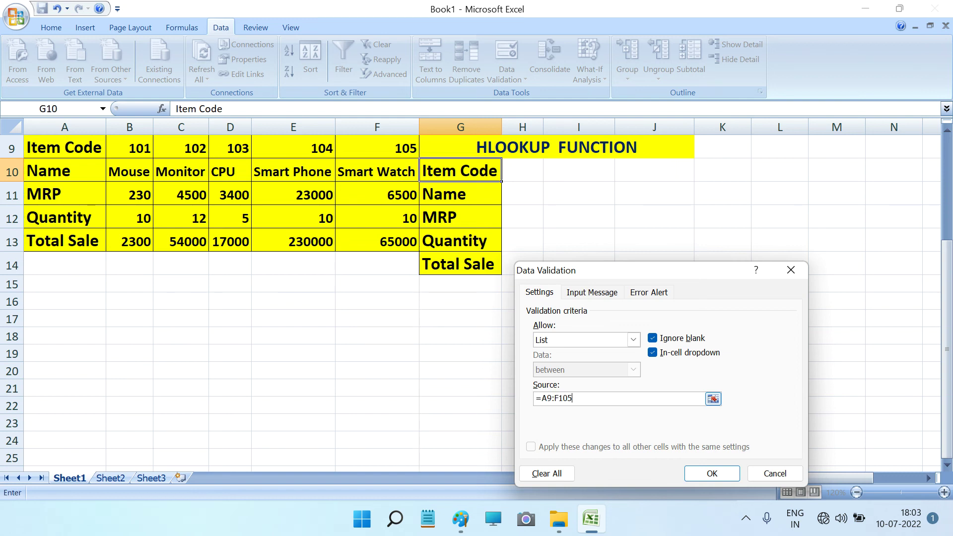
{"action": "key", "text": "BackSpace"}
{"action": "key", "text": "BackSpace"}
{"action": "key", "text": "BackSpace"}
{"action": "type", "text": "9"}
{"action": "key", "text": "Return"}
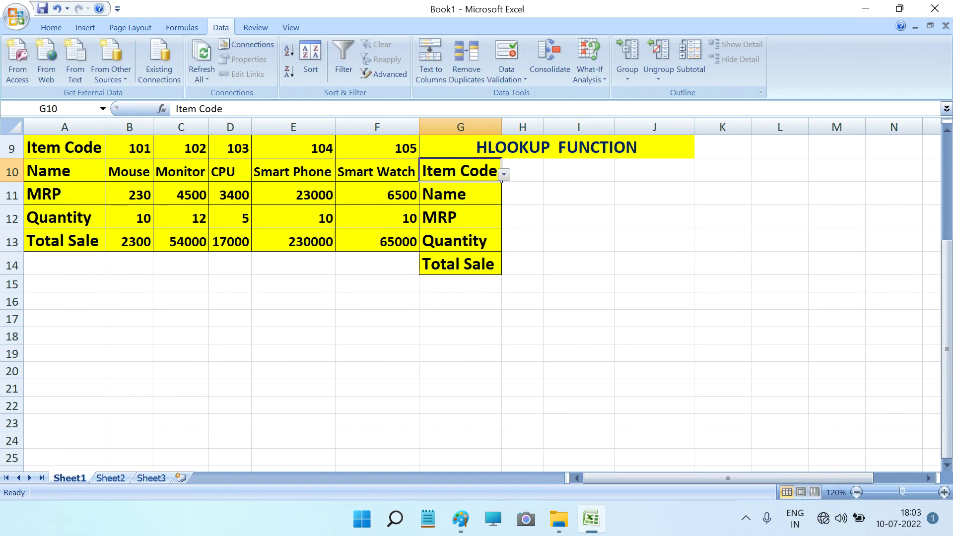
{"action": "left_click", "coordinate": [946, 129]}
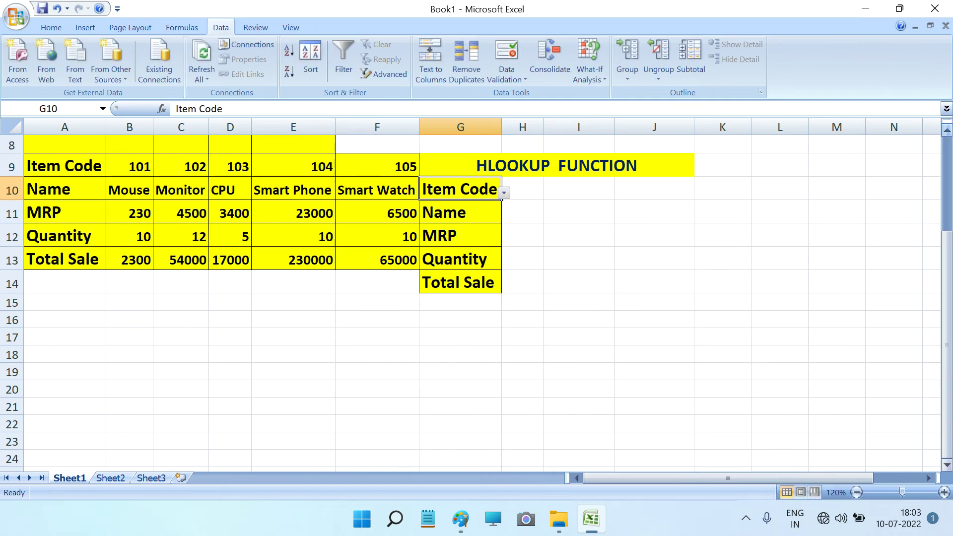
Step: Zoom the sheet to 110% and confirm G10's dropdown lists Item Code and 101–105
{"action": "scroll", "coordinate": [477, 298], "scroll_direction": "up", "scroll_amount": 1}
{"action": "scroll", "coordinate": [477, 297], "scroll_direction": "up", "scroll_amount": 1}
{"action": "scroll", "coordinate": [477, 298], "scroll_direction": "up", "scroll_amount": 2}
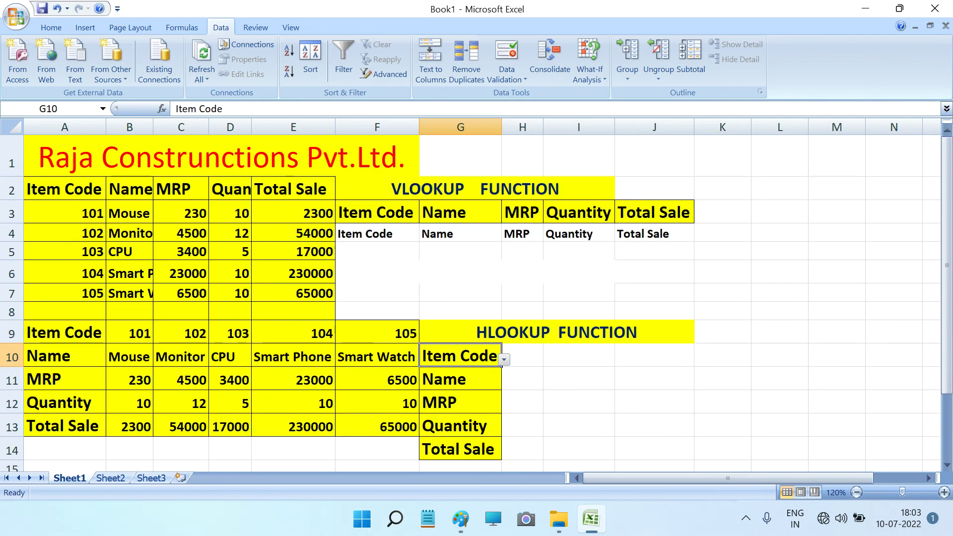
{"action": "left_click", "coordinate": [947, 465]}
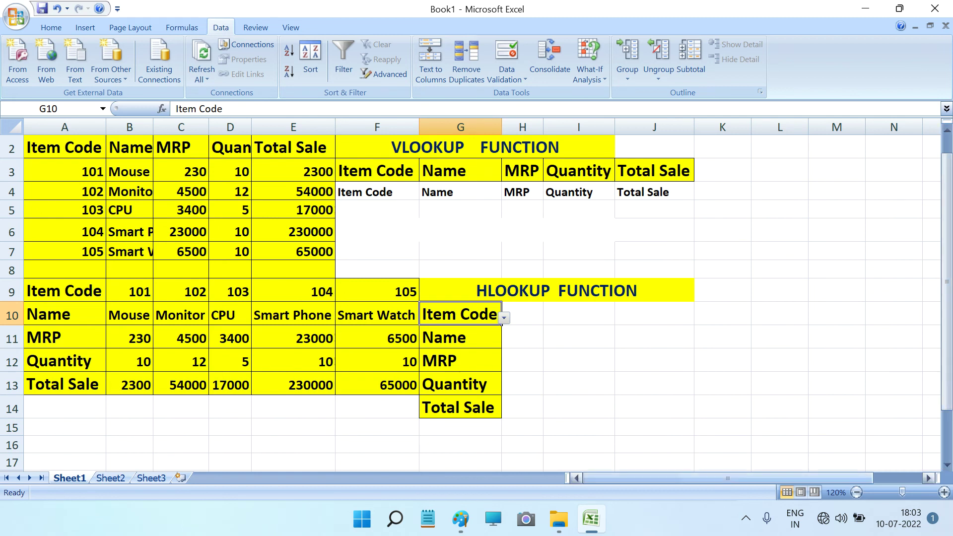
{"action": "left_click", "coordinate": [856, 492]}
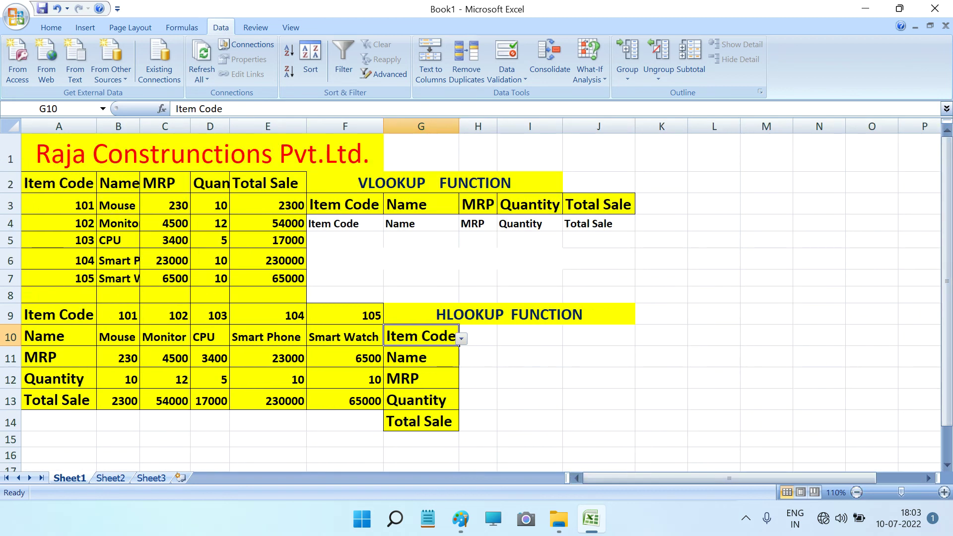
{"action": "left_click", "coordinate": [461, 338]}
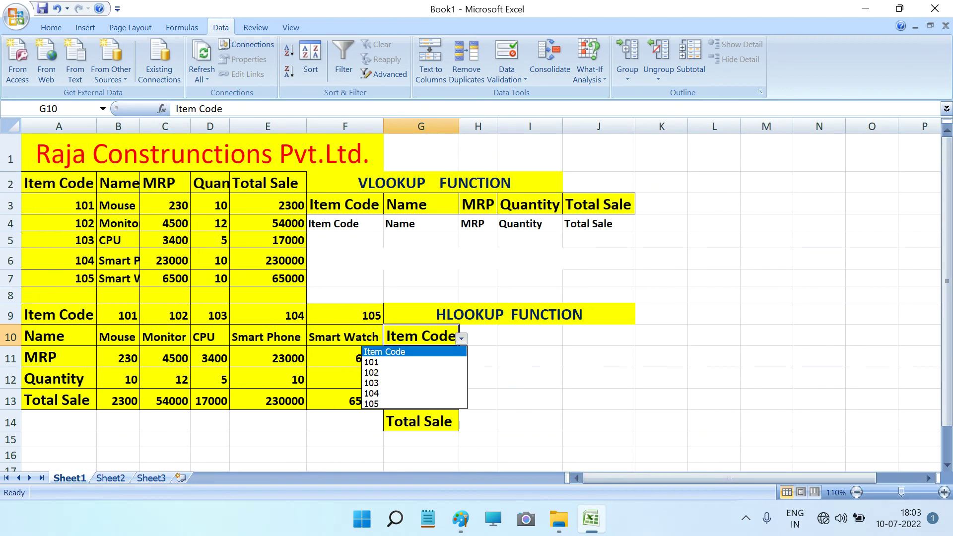
{"action": "key", "text": "Return"}
{"action": "left_click", "coordinate": [421, 356]}
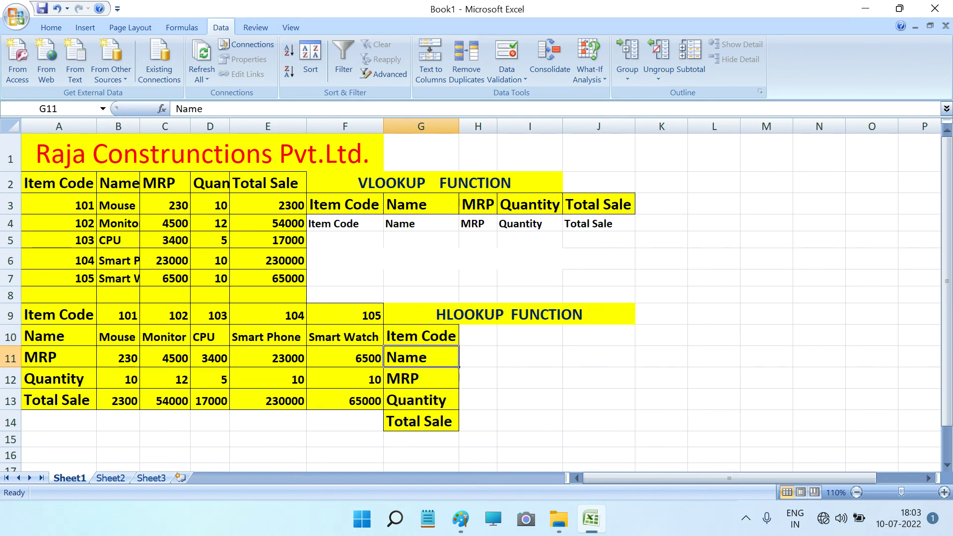
Step: Give G11 a =A10:F10 list dropdown and check it shows Mouse, Monitor, CPU and the other names
{"action": "left_click", "coordinate": [506, 74]}
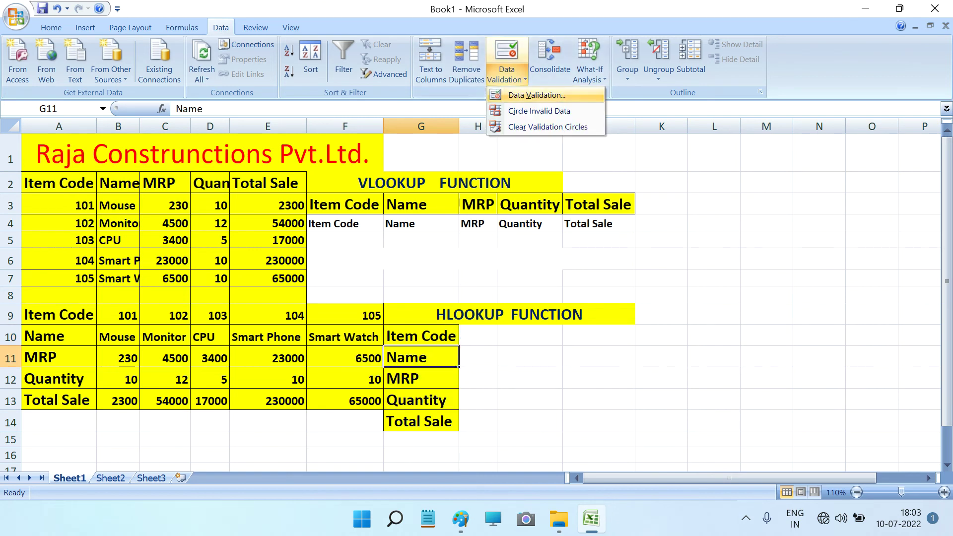
{"action": "left_click", "coordinate": [533, 96]}
{"action": "left_click", "coordinate": [633, 340]}
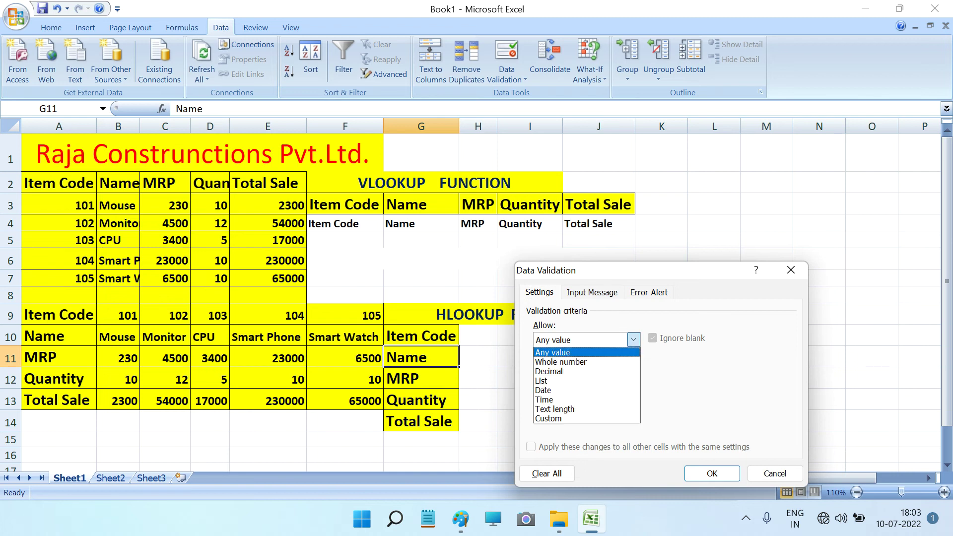
{"action": "left_click", "coordinate": [571, 380]}
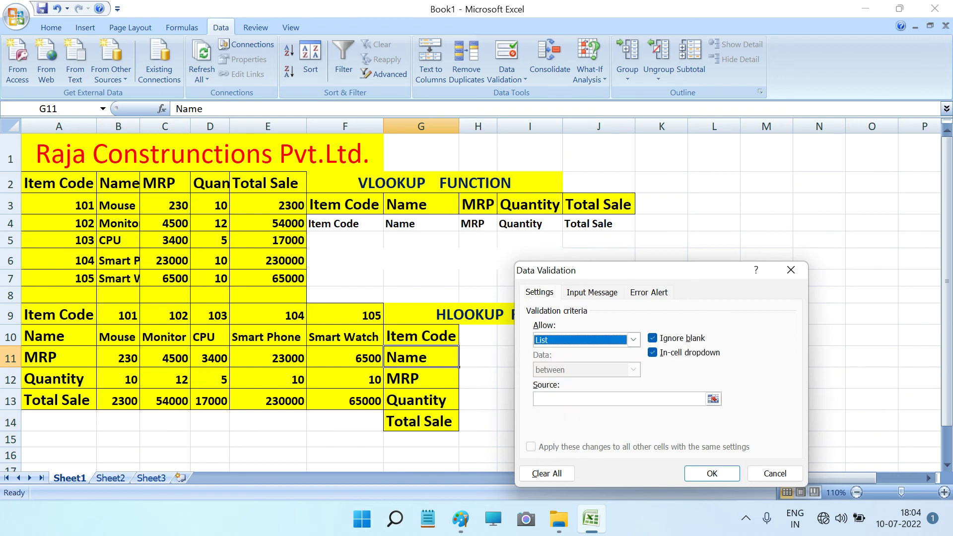
{"action": "left_click", "coordinate": [620, 398]}
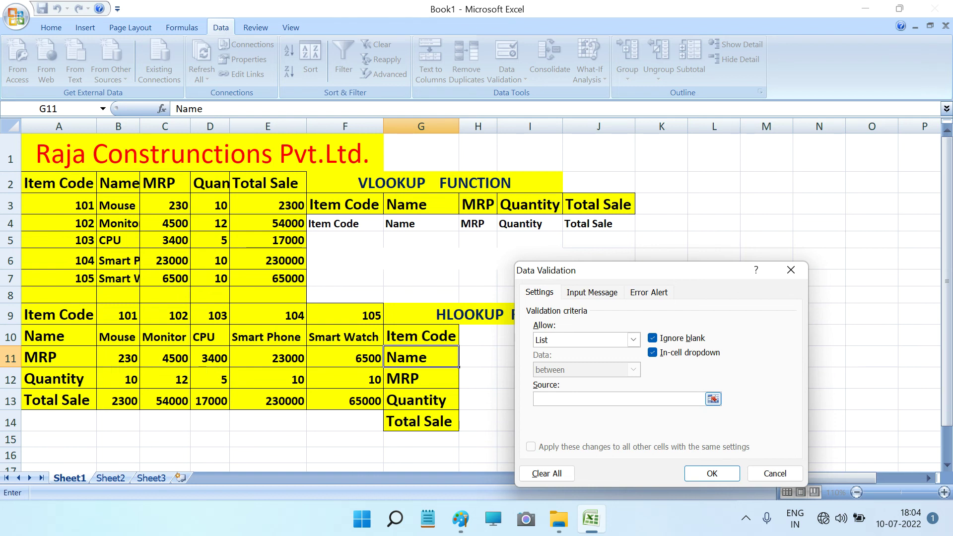
{"action": "type", "text": "=A11:"}
{"action": "key", "text": "BackSpace"}
{"action": "key", "text": "BackSpace"}
{"action": "type", "text": "0:F"}
{"action": "type", "text": "1"}
{"action": "key", "text": "Return"}
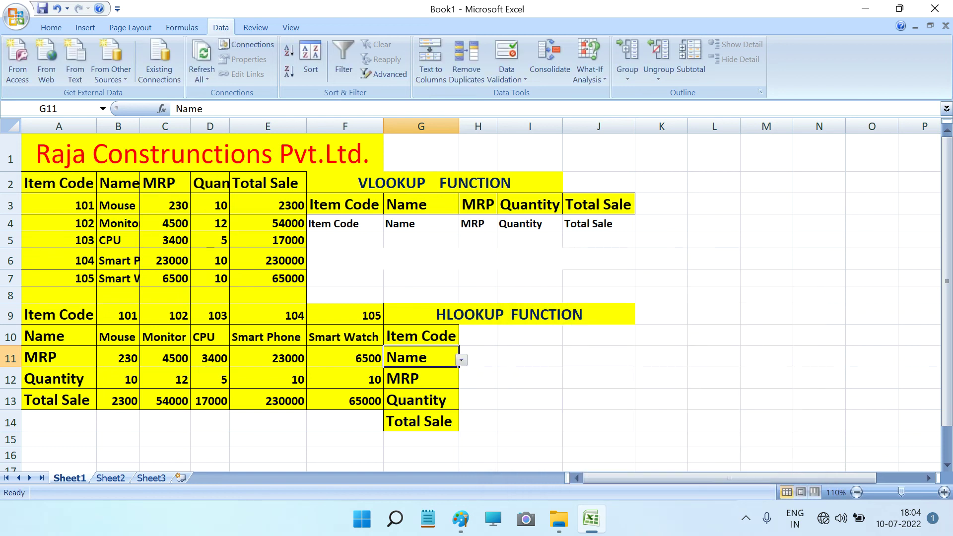
{"action": "left_click", "coordinate": [461, 359]}
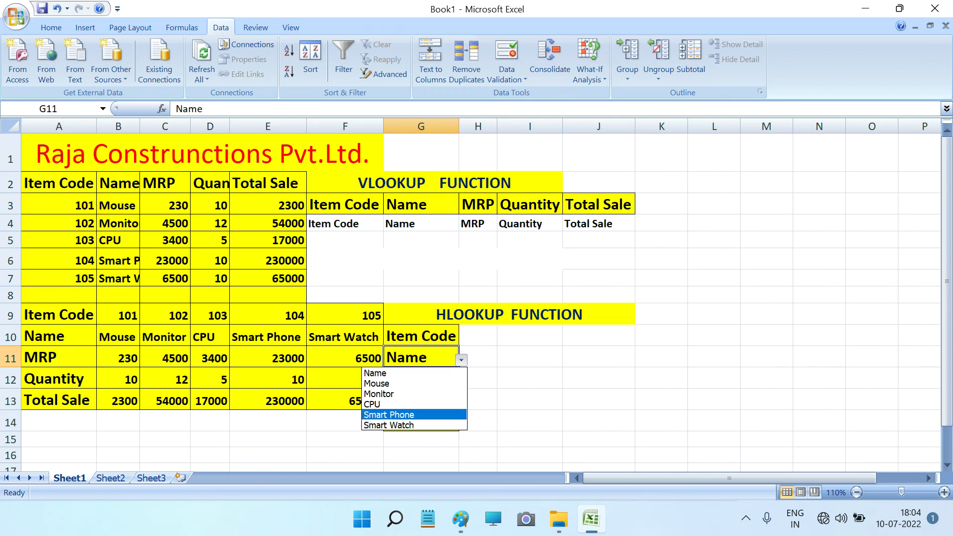
{"action": "key", "text": "Escape"}
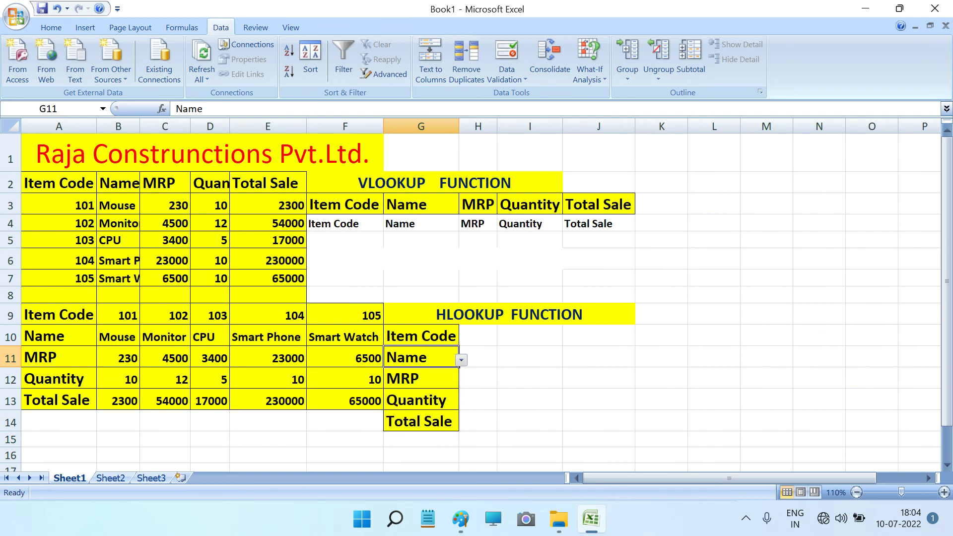
{"action": "left_click", "coordinate": [421, 378]}
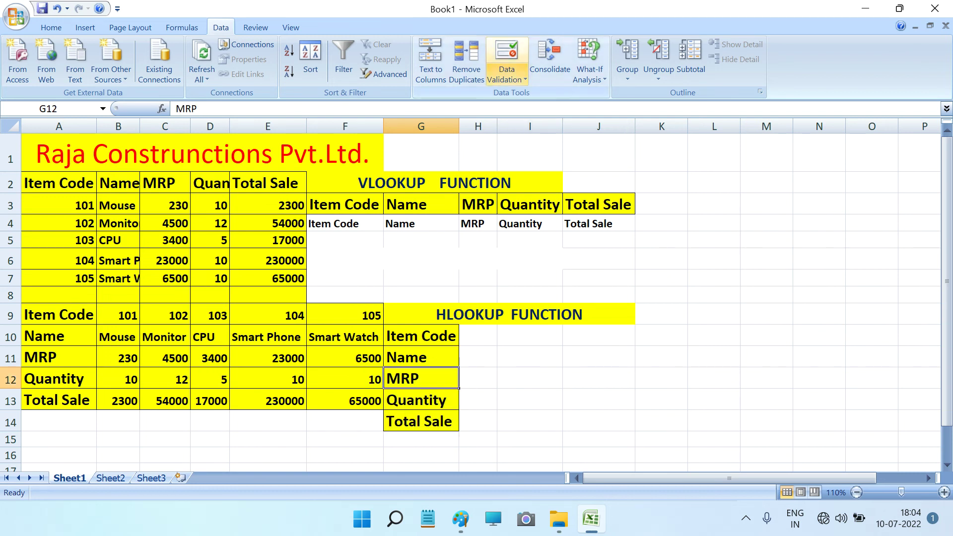
Step: Add list validation to G12 with source =A11:F11, the MRP row
{"action": "left_click", "coordinate": [507, 75]}
{"action": "left_click", "coordinate": [528, 94]}
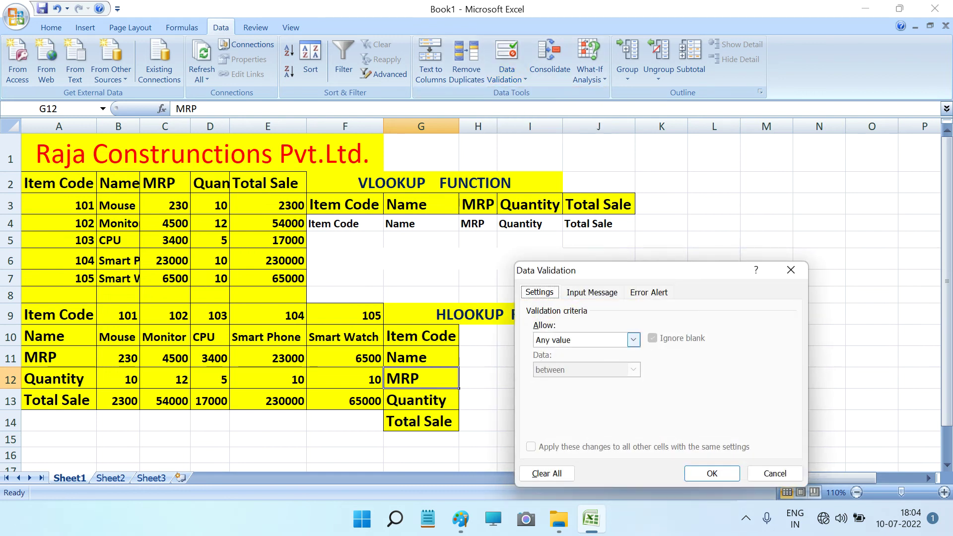
{"action": "left_click", "coordinate": [633, 339]}
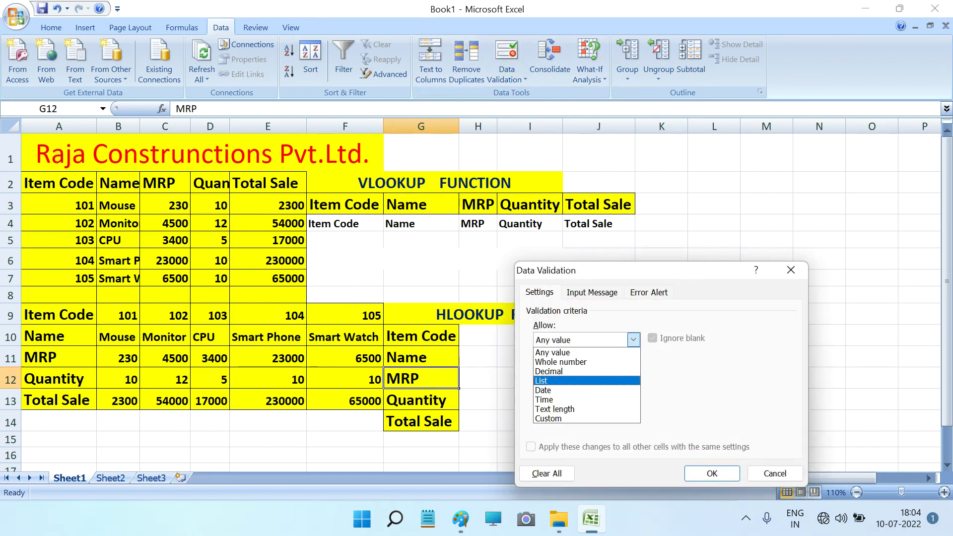
{"action": "left_click", "coordinate": [585, 380]}
{"action": "left_click", "coordinate": [620, 399]}
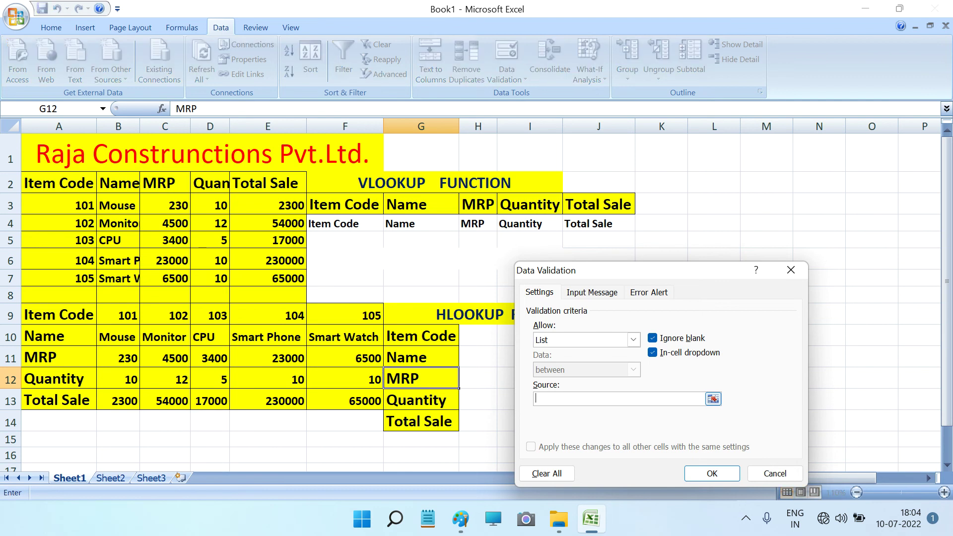
{"action": "type", "text": "="}
{"action": "type", "text": "A11"}
{"action": "type", "text": ":"}
{"action": "type", "text": "F"}
{"action": "type", "text": "11"}
{"action": "key", "text": "Return"}
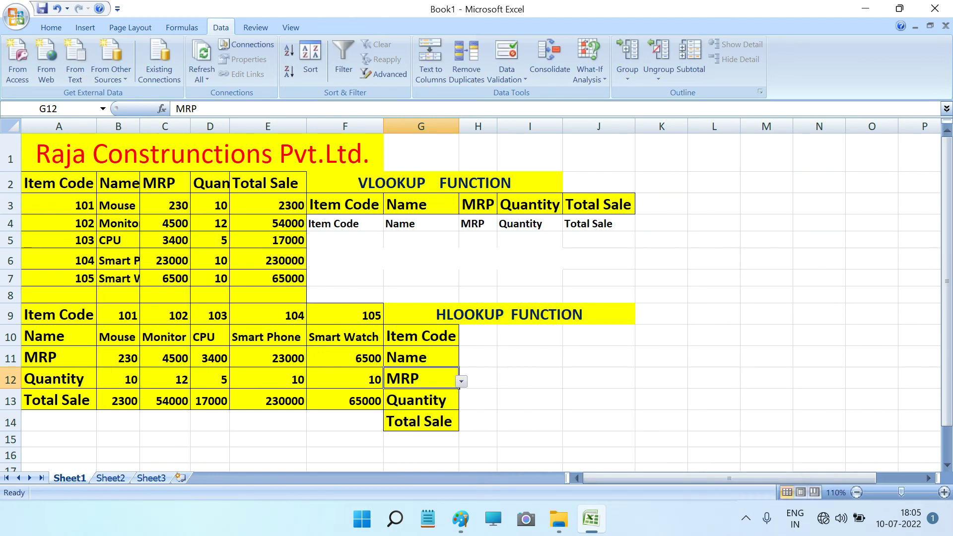
{"action": "left_click", "coordinate": [421, 400]}
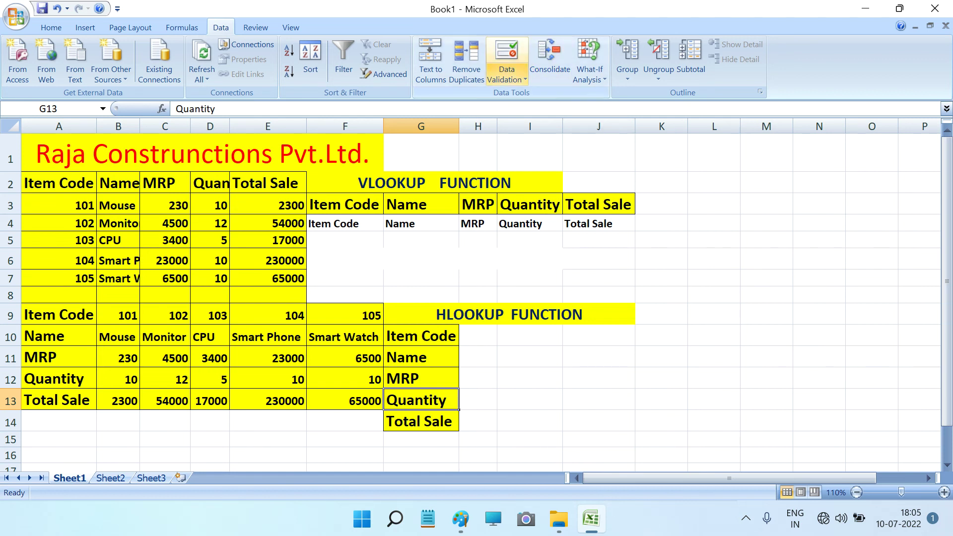
Step: Add list validation to G13 with source =A12:F12, the Quantity row
{"action": "left_click", "coordinate": [506, 75]}
{"action": "left_click", "coordinate": [536, 95]}
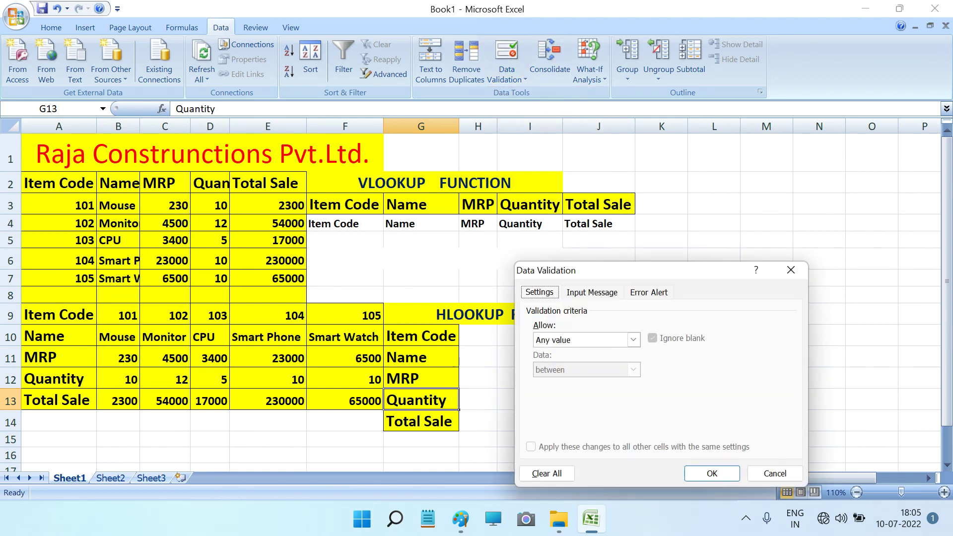
{"action": "left_click", "coordinate": [634, 339]}
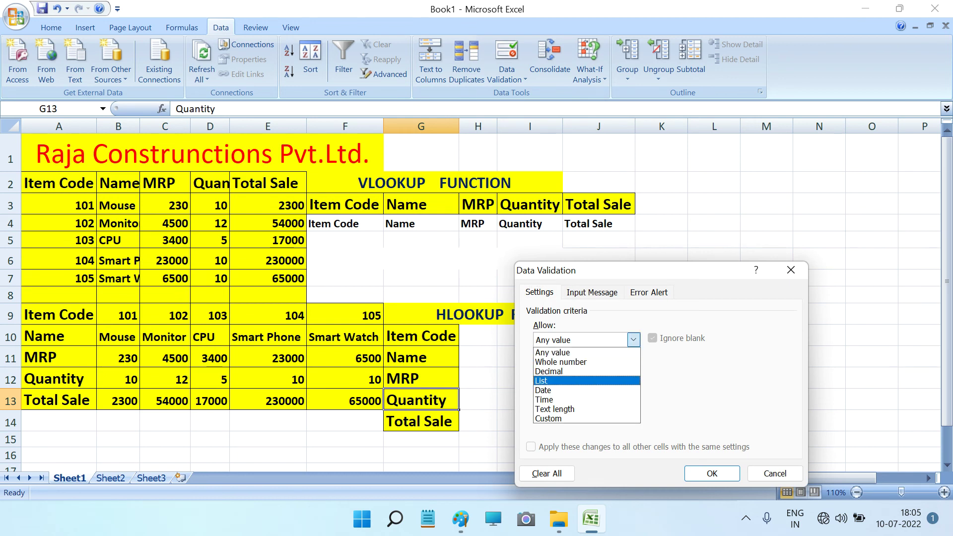
{"action": "key", "text": "Return"}
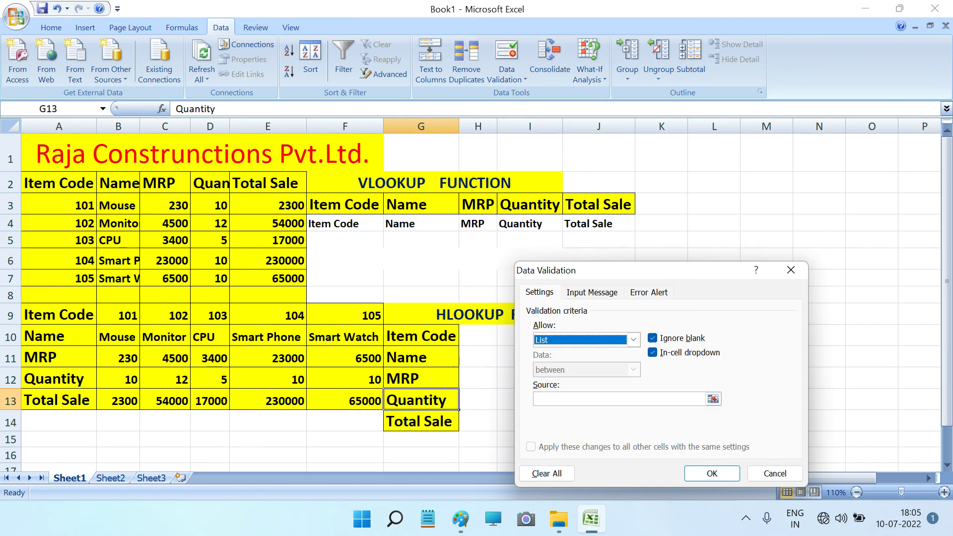
{"action": "left_click", "coordinate": [595, 399]}
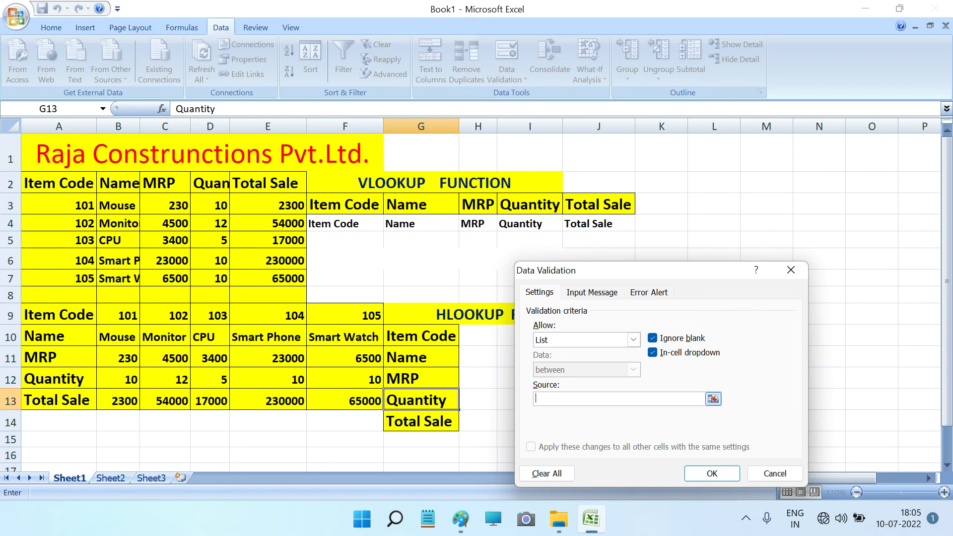
{"action": "type", "text": "="}
{"action": "type", "text": "A12:"}
{"action": "type", "text": "F12"}
{"action": "key", "text": "Return"}
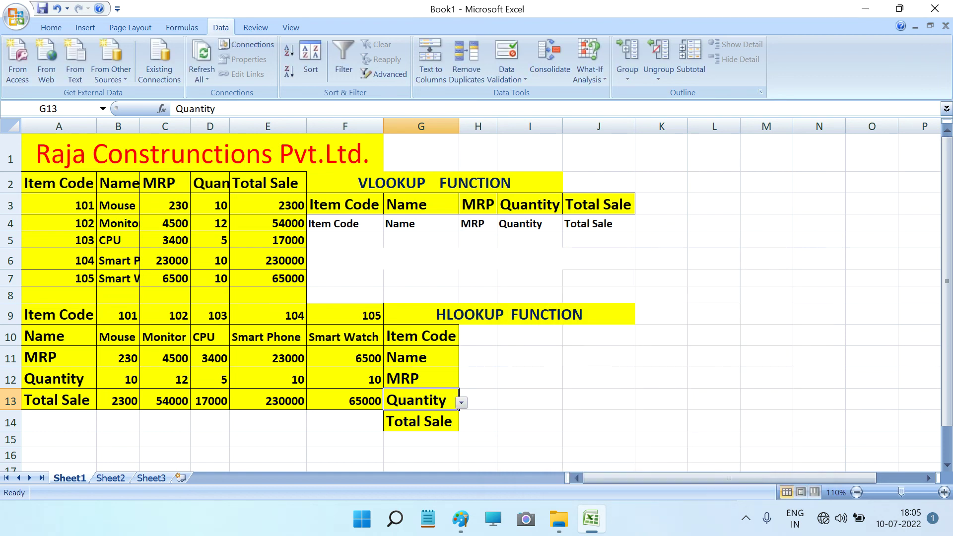
{"action": "left_click", "coordinate": [421, 420]}
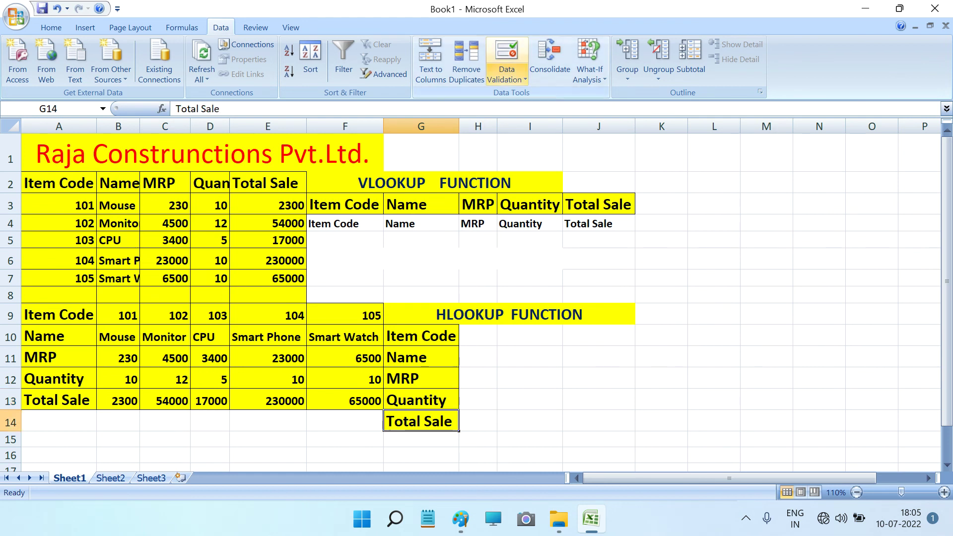
Step: Add list validation to G14 with source =A13:F13, the Total Sale row
{"action": "left_click", "coordinate": [507, 75]}
{"action": "left_click", "coordinate": [536, 95]}
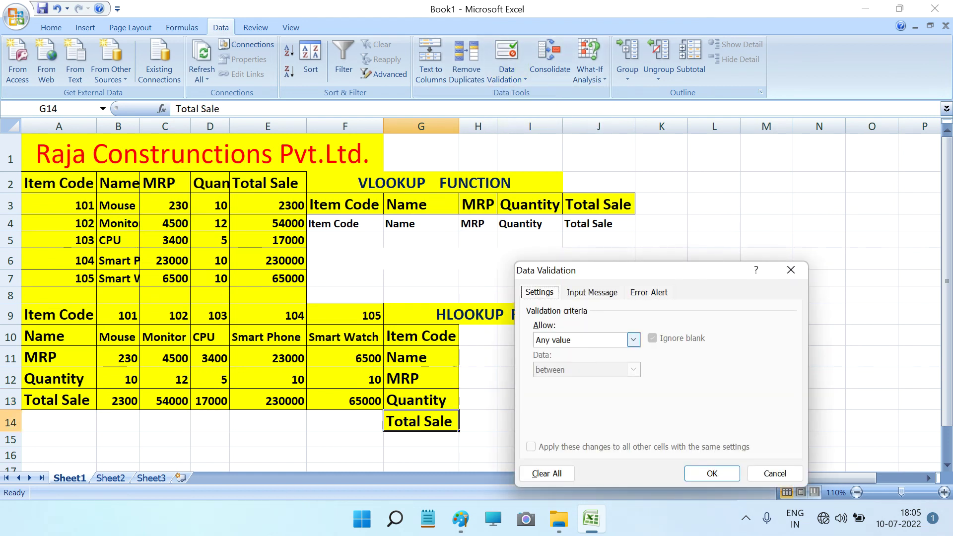
{"action": "left_click", "coordinate": [633, 340]}
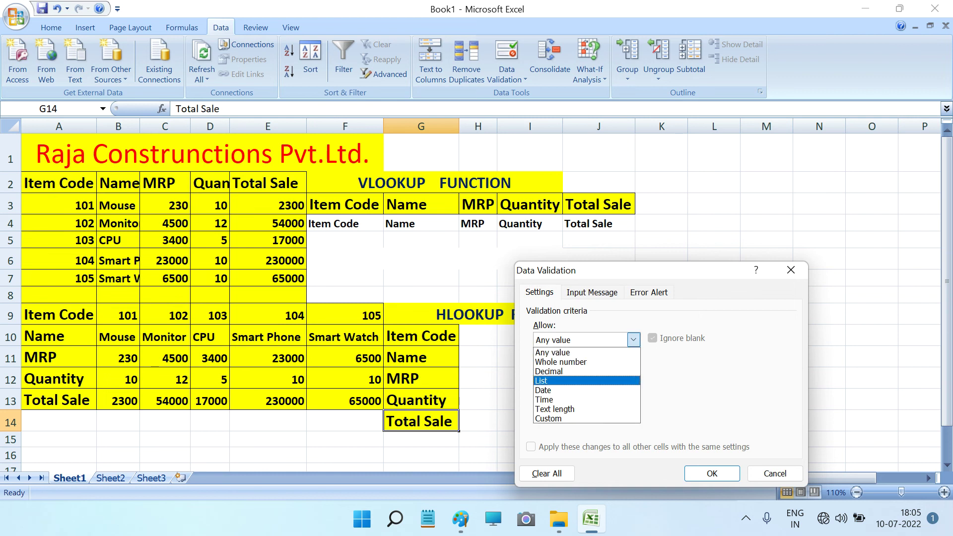
{"action": "left_click", "coordinate": [540, 381]}
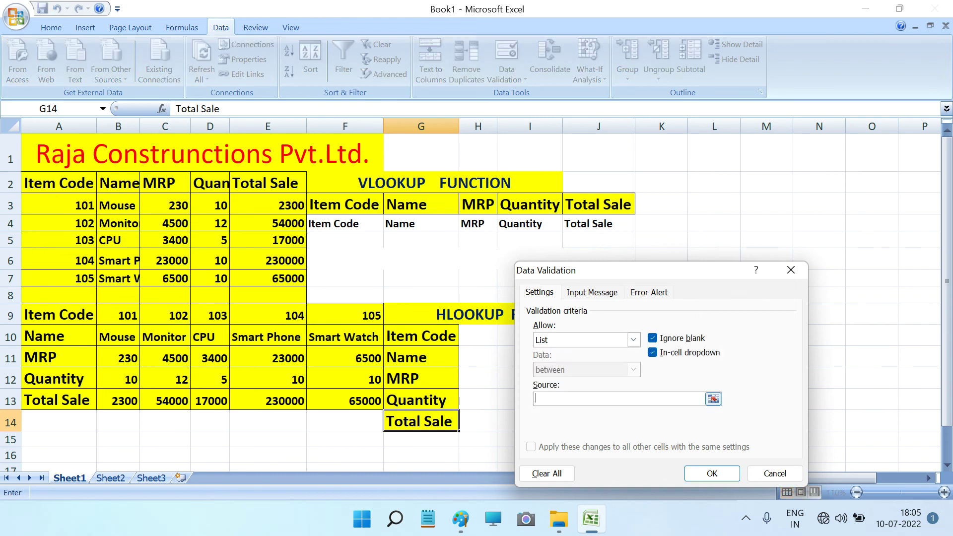
{"action": "type", "text": "="}
{"action": "type", "text": "A"}
{"action": "type", "text": "13:"}
{"action": "type", "text": "F"}
{"action": "type", "text": "13"}
{"action": "key", "text": "Return"}
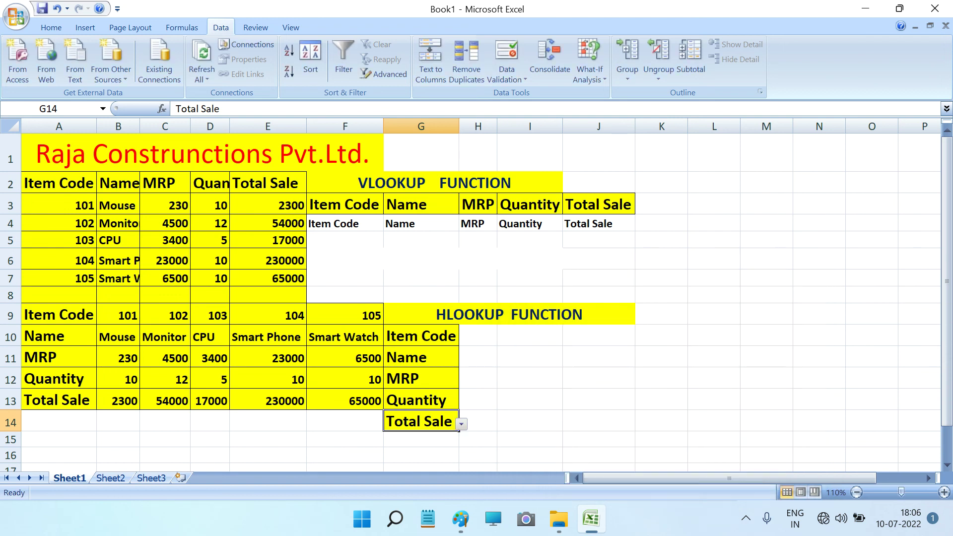
{"action": "left_click", "coordinate": [478, 335]}
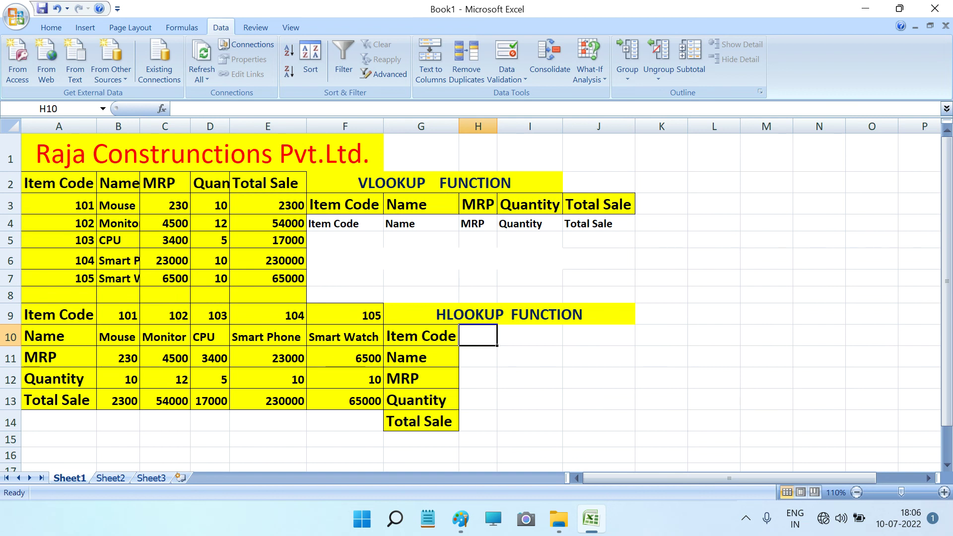
Step: Start an HLOOKUP in H10 with G10 as the lookup value
{"action": "type", "text": "="}
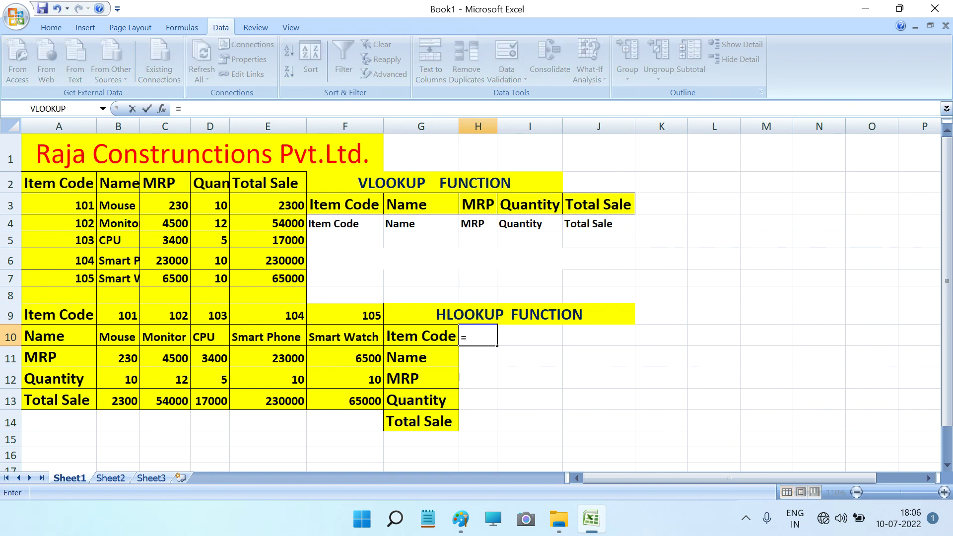
{"action": "type", "text": "H"}
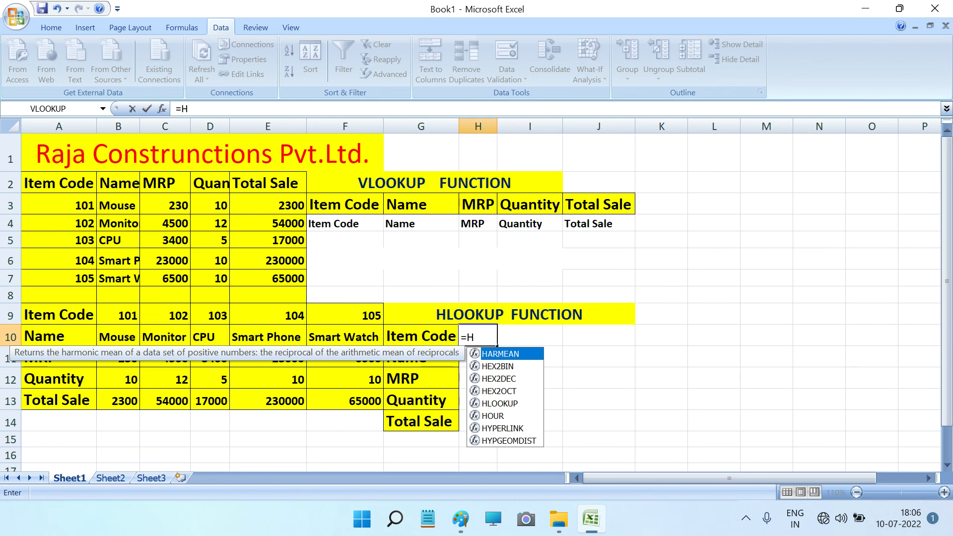
{"action": "type", "text": "LO"}
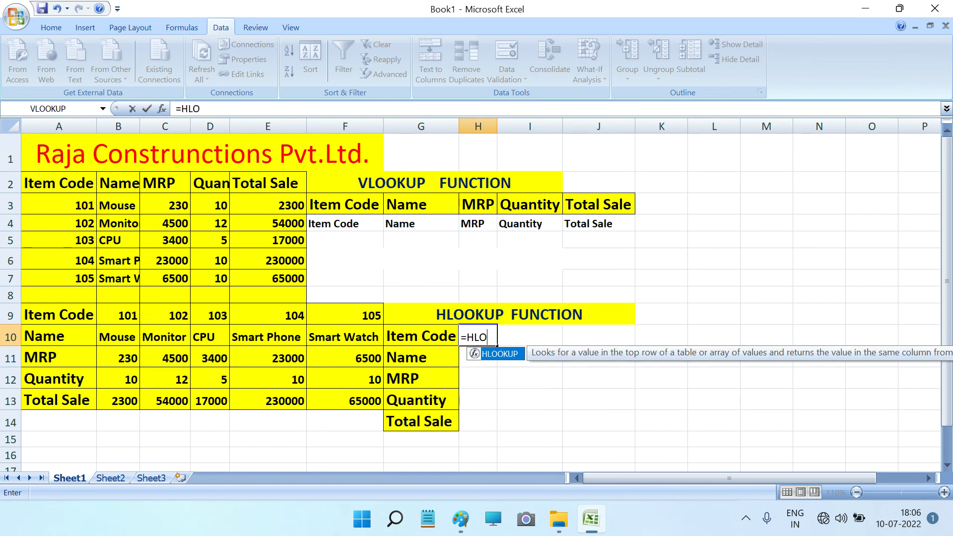
{"action": "key", "text": "Tab"}
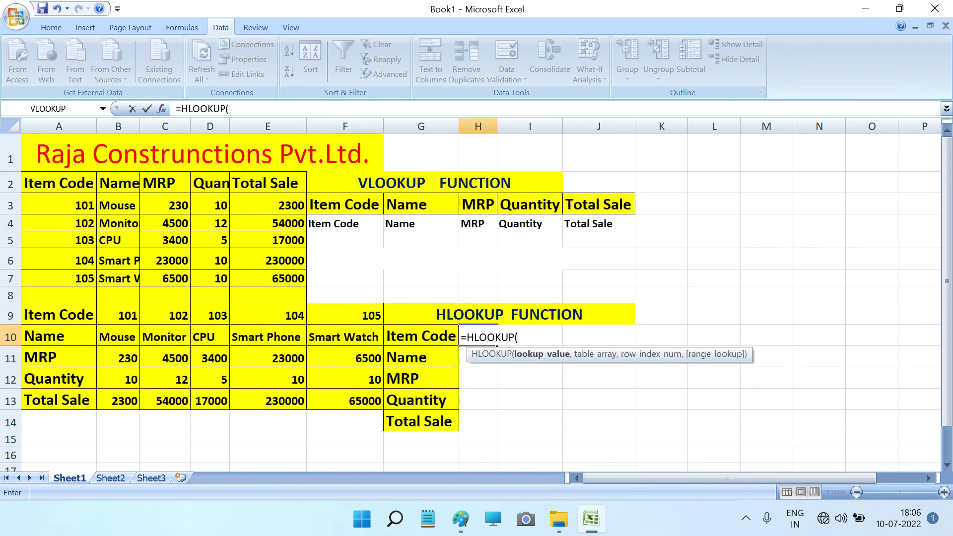
{"action": "key", "text": "ctrl+a"}
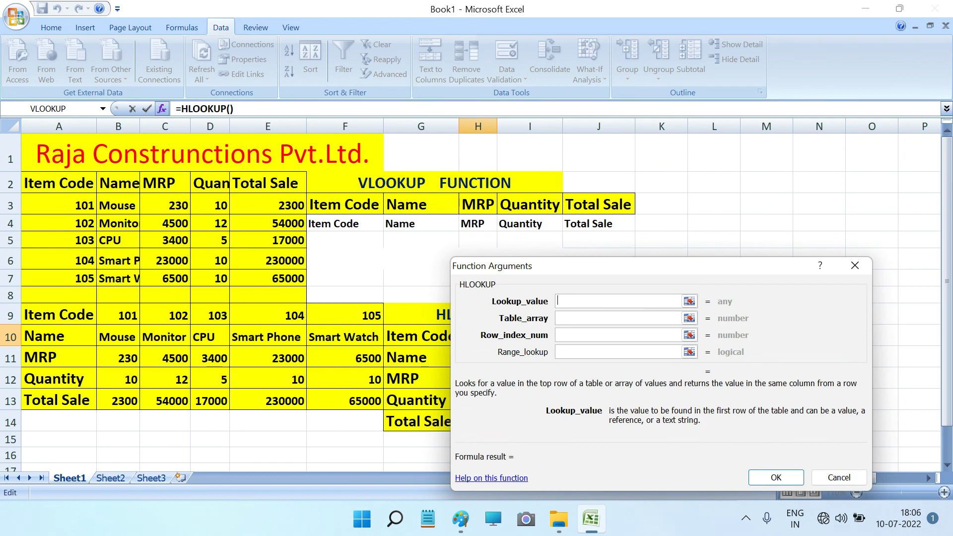
{"action": "left_click_drag", "start_coordinate": [596, 266], "coordinate": [714, 253]}
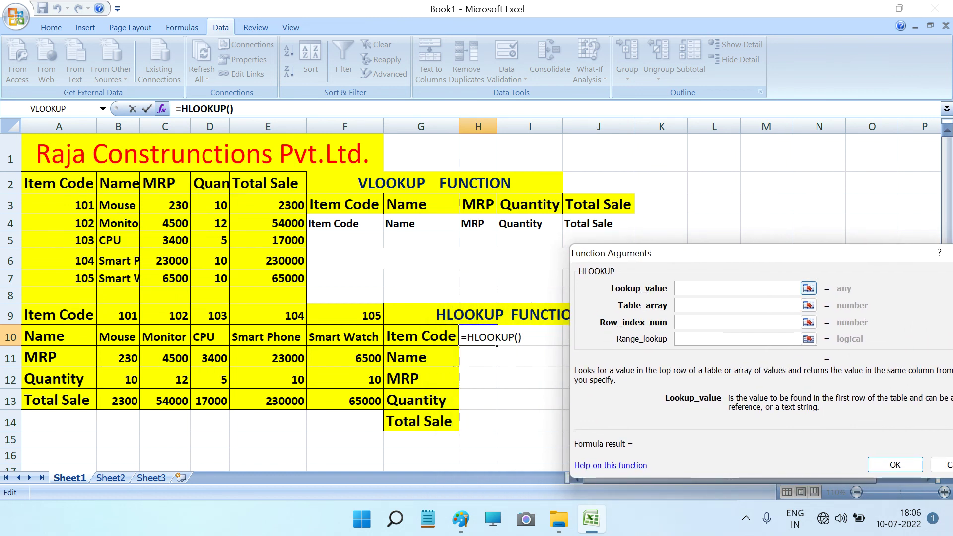
{"action": "type", "text": "G"}
{"action": "type", "text": "10"}
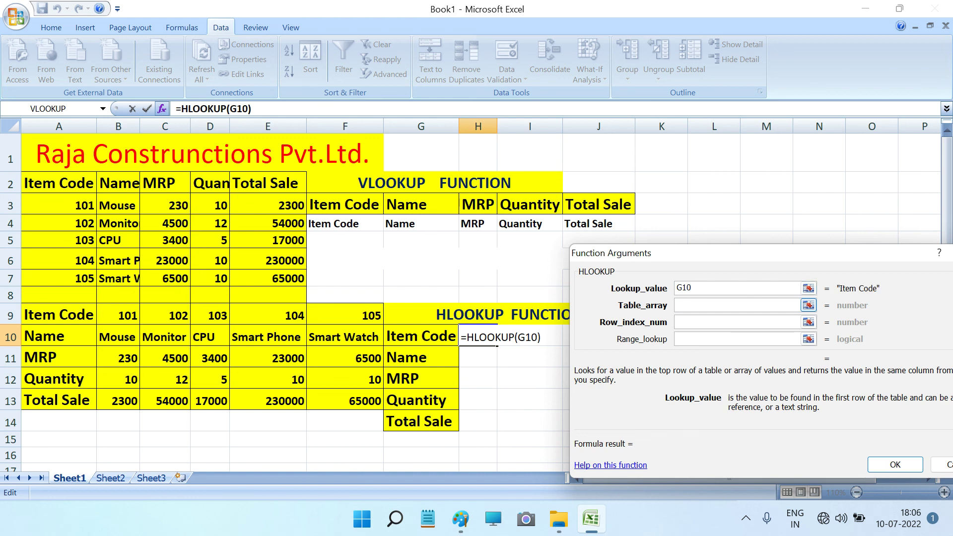
{"action": "key", "text": "Tab"}
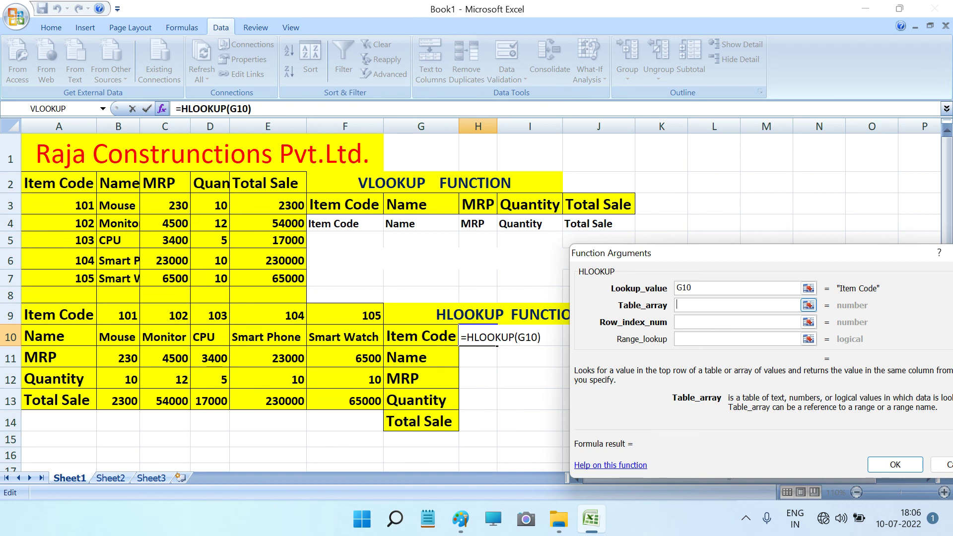
Step: Set table array A9:F13, row index 1 and range lookup 0 to finish the formula
{"action": "type", "text": "A"}
{"action": "type", "text": "9"}
{"action": "type", "text": ":"}
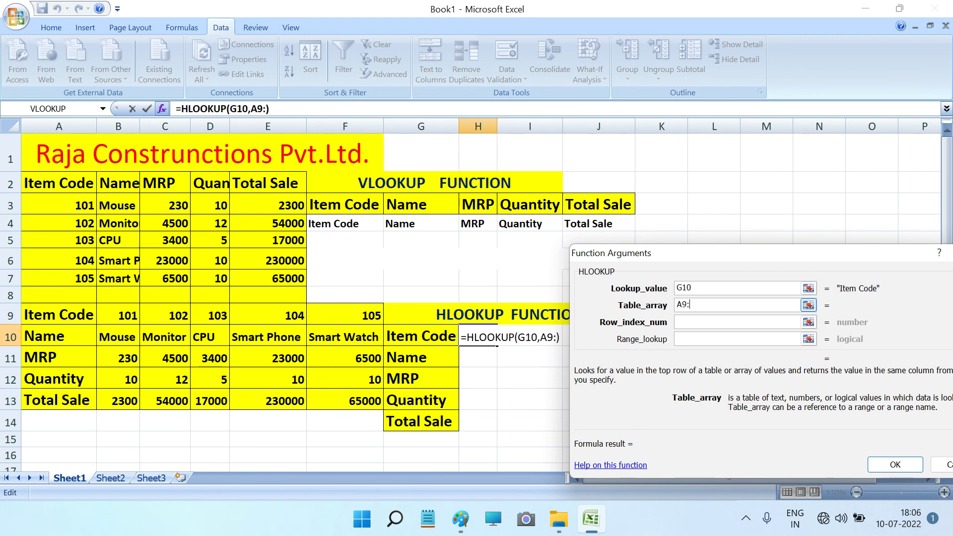
{"action": "type", "text": "F13"}
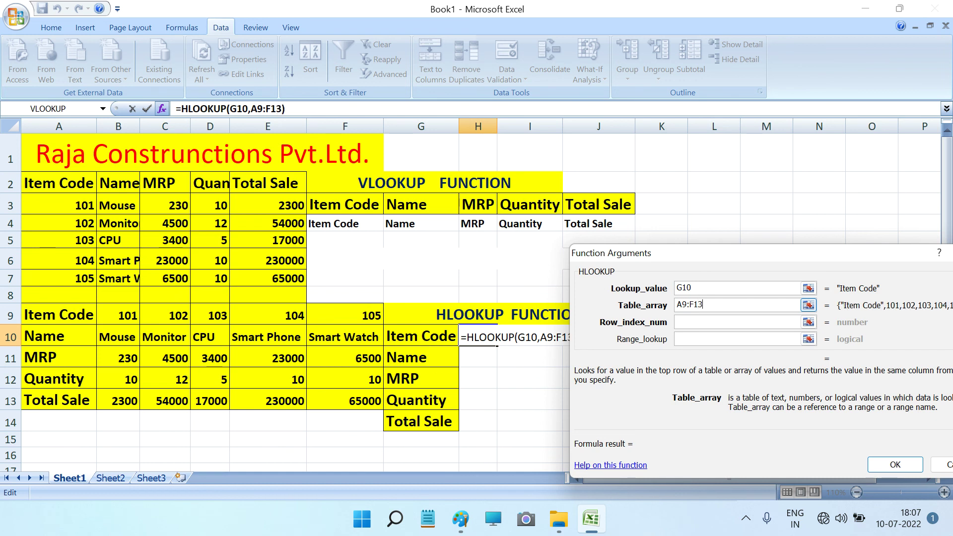
{"action": "left_click", "coordinate": [734, 322]}
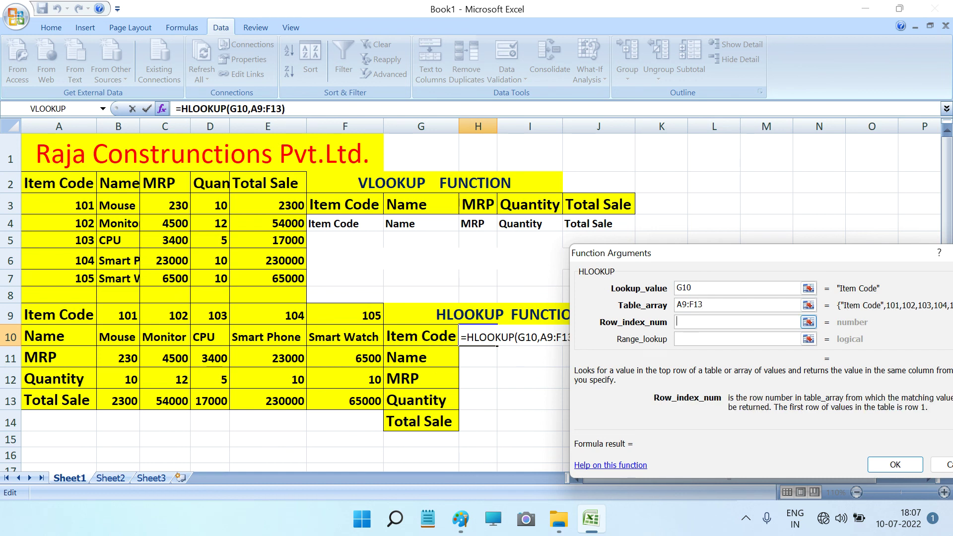
{"action": "type", "text": "1"}
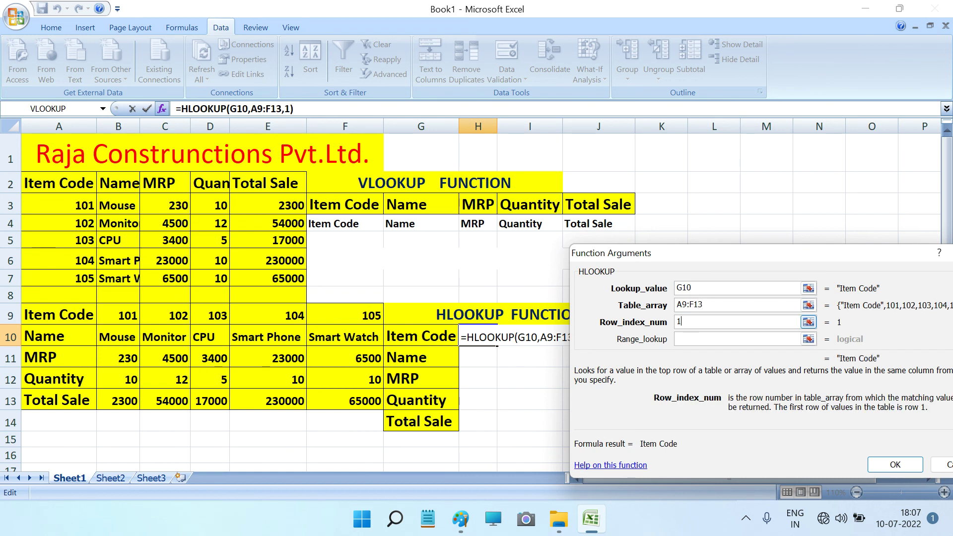
{"action": "key", "text": "Tab"}
{"action": "key", "text": "Tab"}
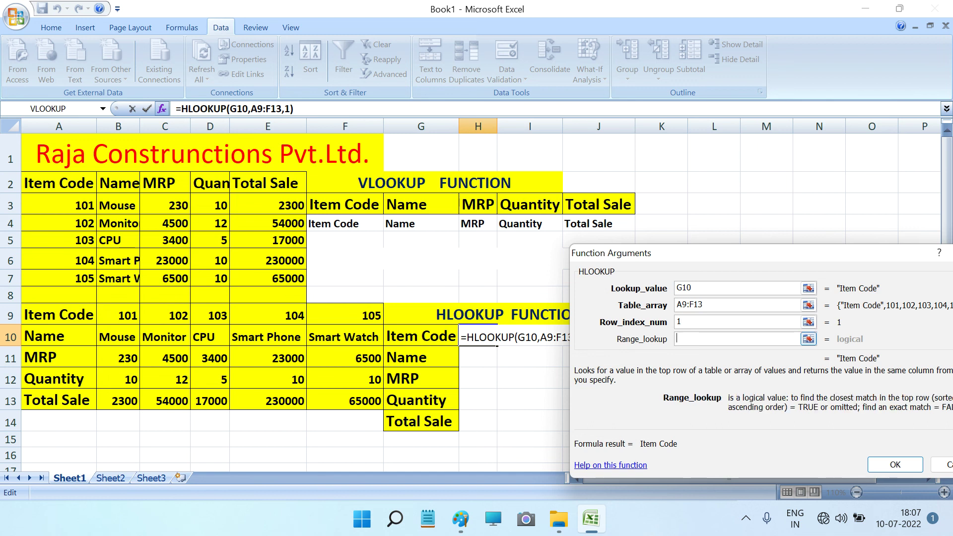
{"action": "type", "text": ",0"}
{"action": "key", "text": "Return"}
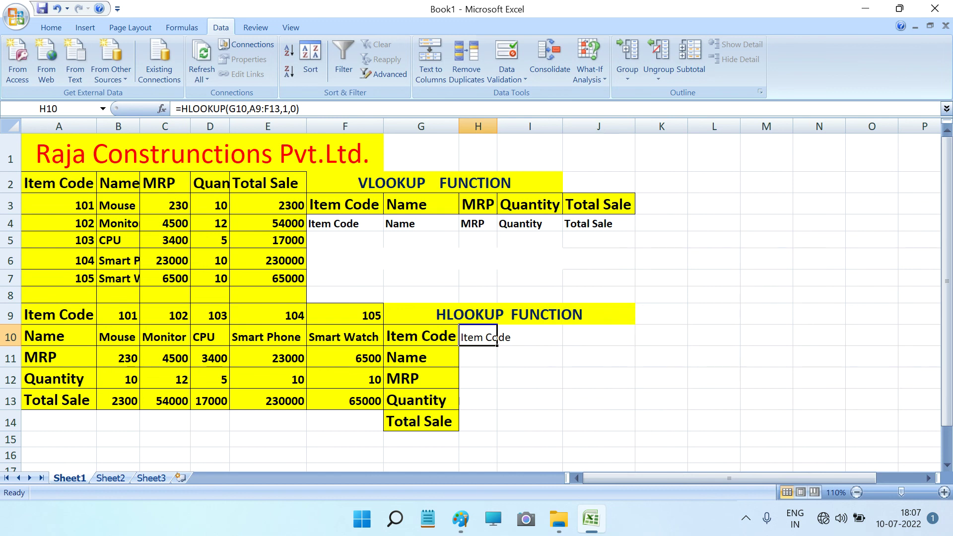
Step: Copy H10's HLOOKUP formula text from the formula bar
{"action": "double_click", "coordinate": [480, 337]}
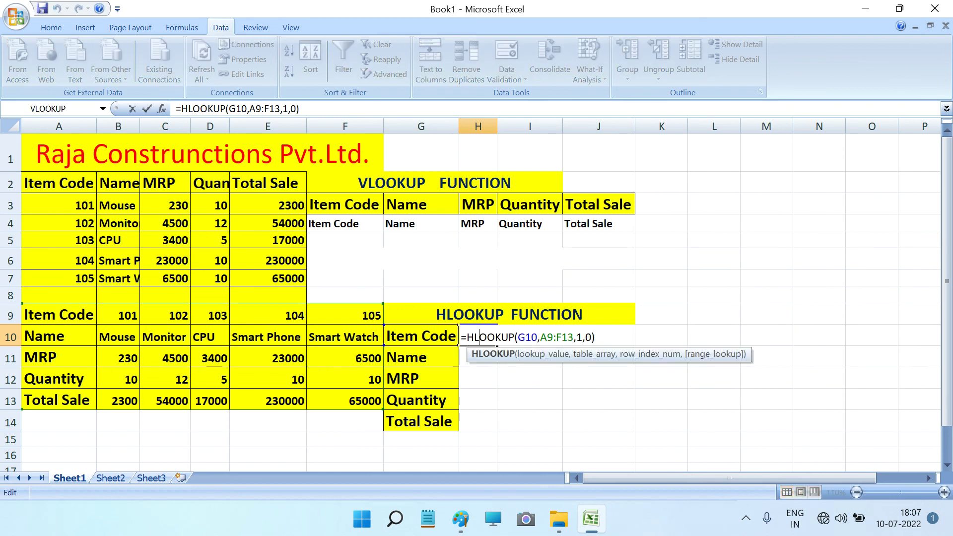
{"action": "left_click", "coordinate": [193, 108]}
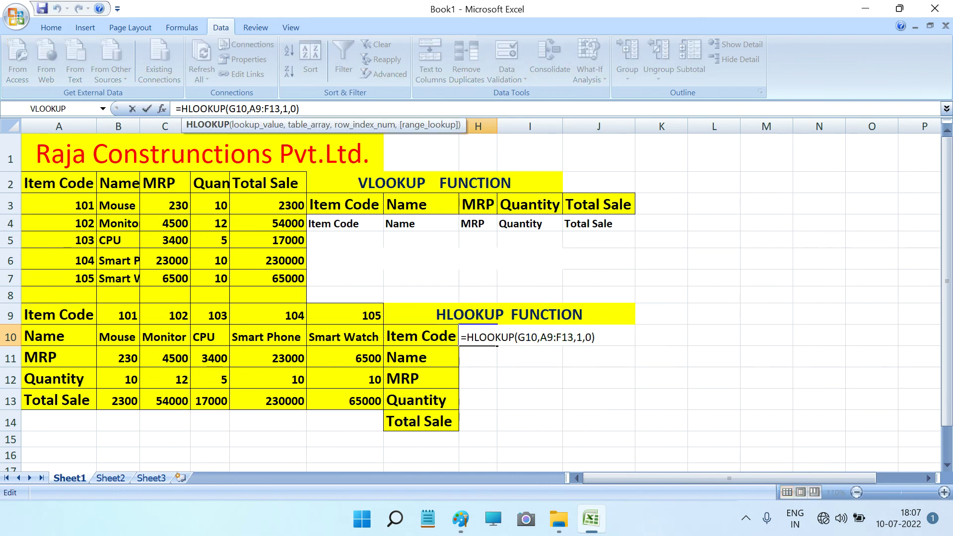
{"action": "left_click_drag", "start_coordinate": [462, 337], "coordinate": [594, 337]}
{"action": "key", "text": "ctrl+c"}
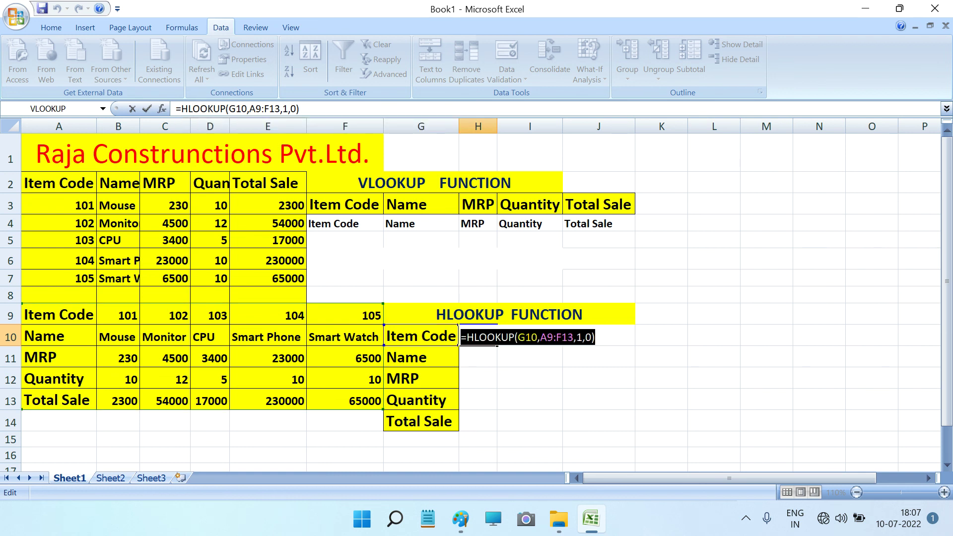
{"action": "left_click", "coordinate": [477, 356]}
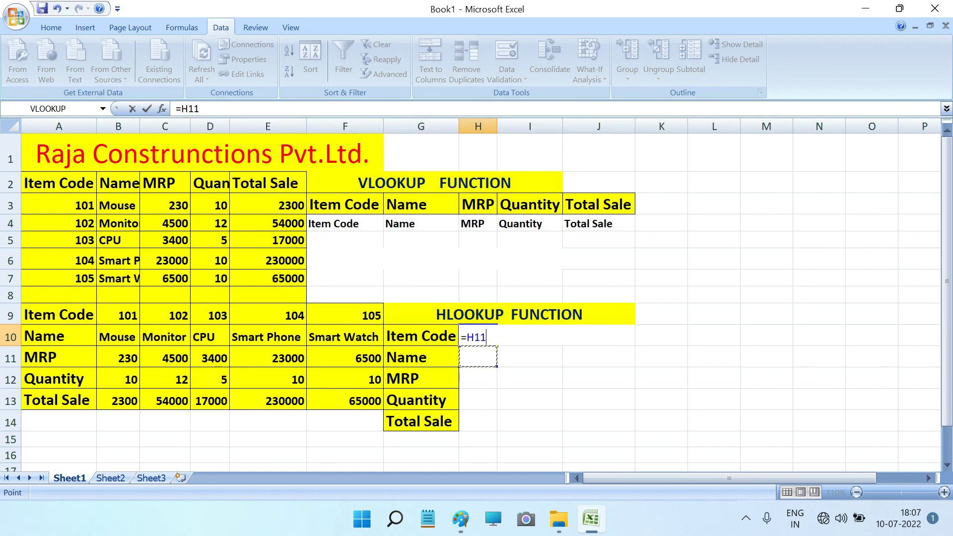
{"action": "key", "text": "Escape"}
Step: Paste the formula into H11 and change its row index to 2 for Name
{"action": "left_click", "coordinate": [478, 356]}
{"action": "type", "text": "="}
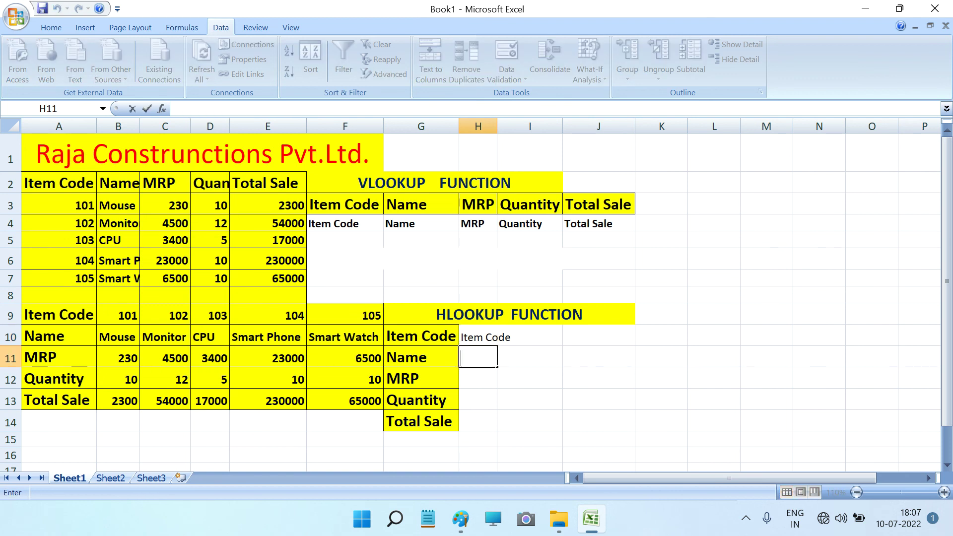
{"action": "key", "text": "ctrl+v"}
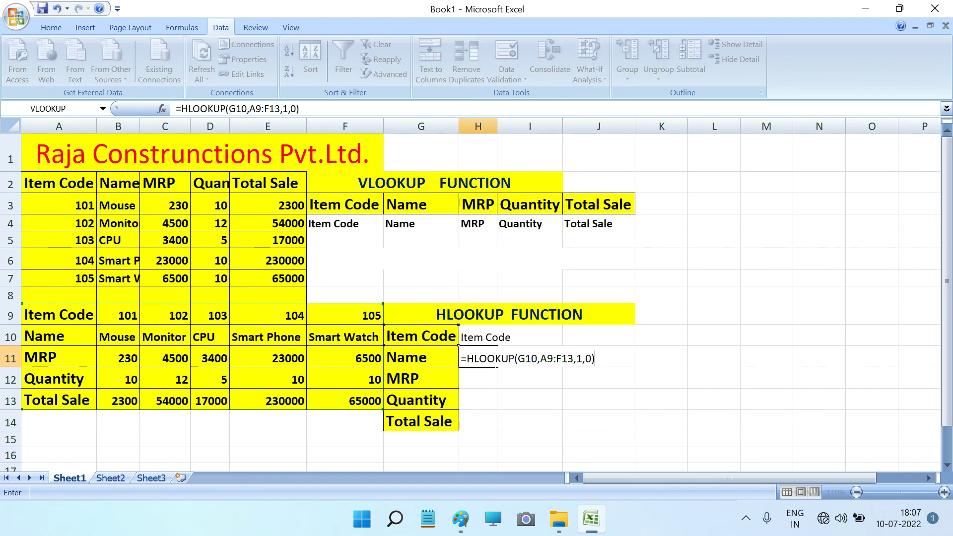
{"action": "left_click", "coordinate": [420, 358]}
{"action": "double_click", "coordinate": [478, 358]}
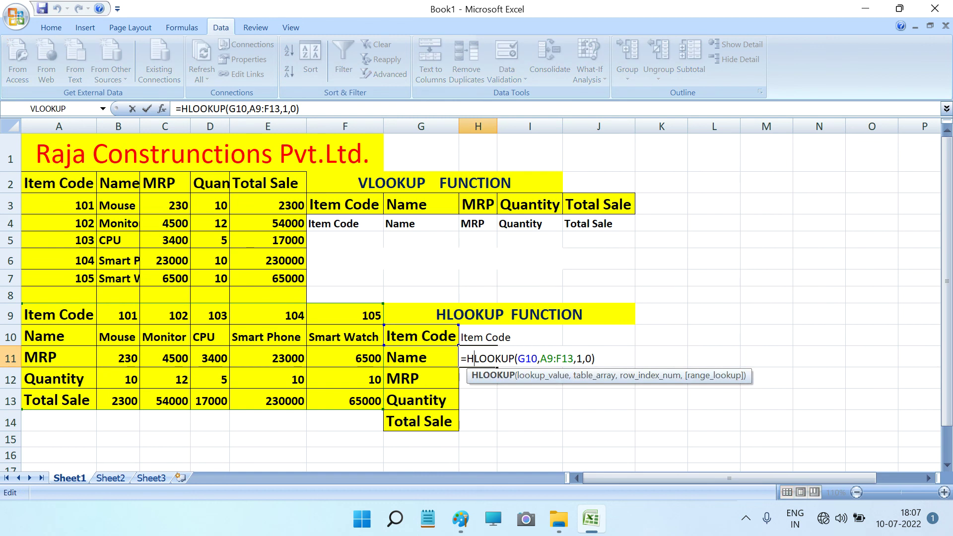
{"action": "left_click", "coordinate": [576, 359]}
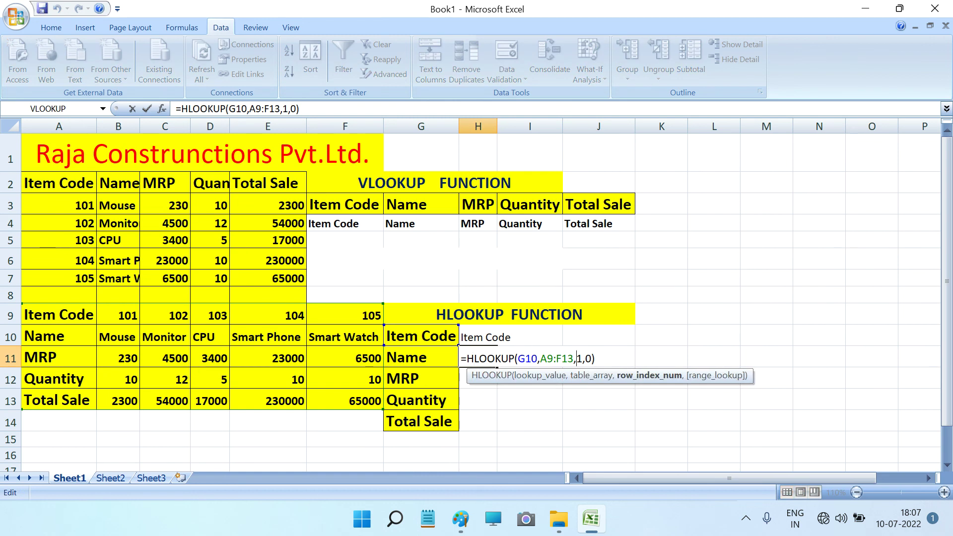
{"action": "key", "text": "Delete"}
{"action": "type", "text": "2"}
{"action": "key", "text": "Return"}
Step: Paste the formula into H12 and H13 with row indexes 3 and 4 (MRP, Quantity)
{"action": "type", "text": "="}
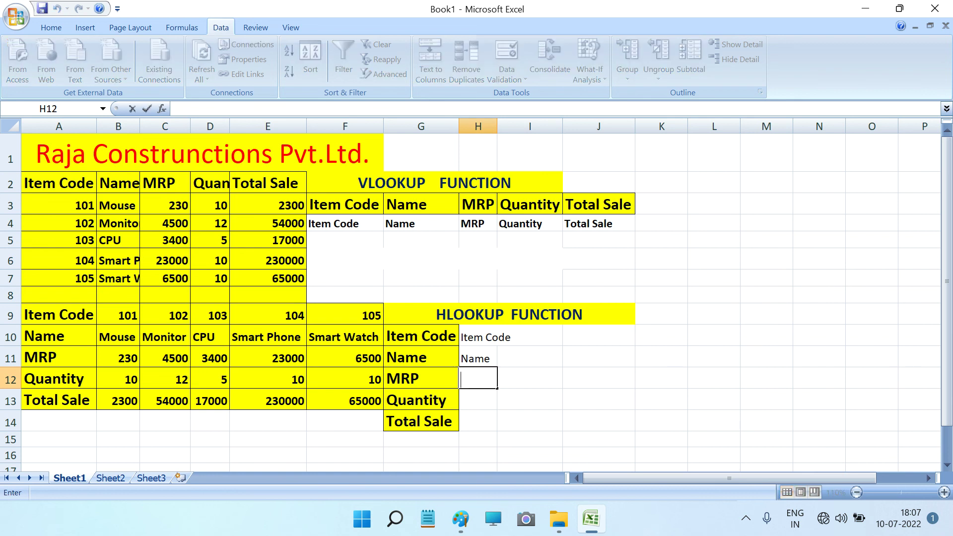
{"action": "key", "text": "ctrl+v"}
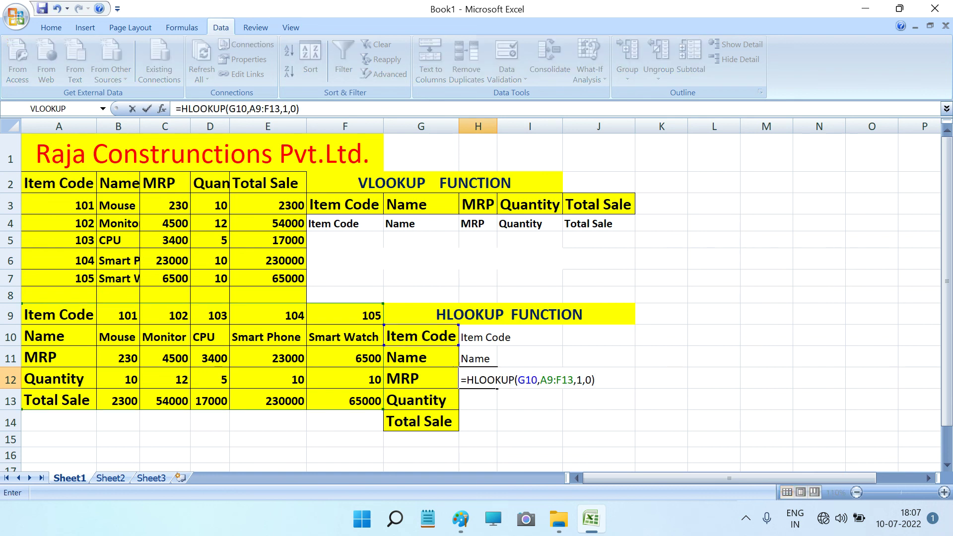
{"action": "left_click", "coordinate": [580, 380]}
{"action": "key", "text": "BackSpace"}
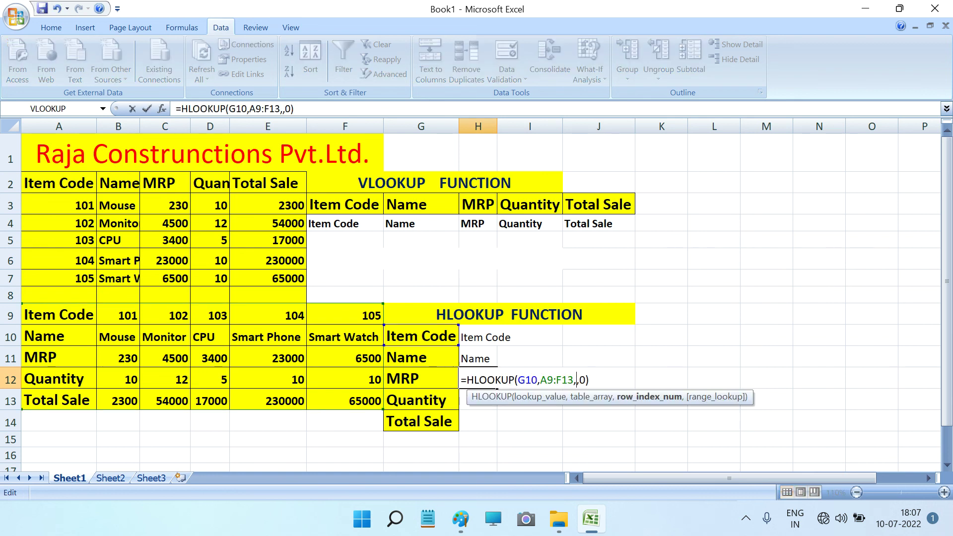
{"action": "type", "text": "3"}
{"action": "key", "text": "Return"}
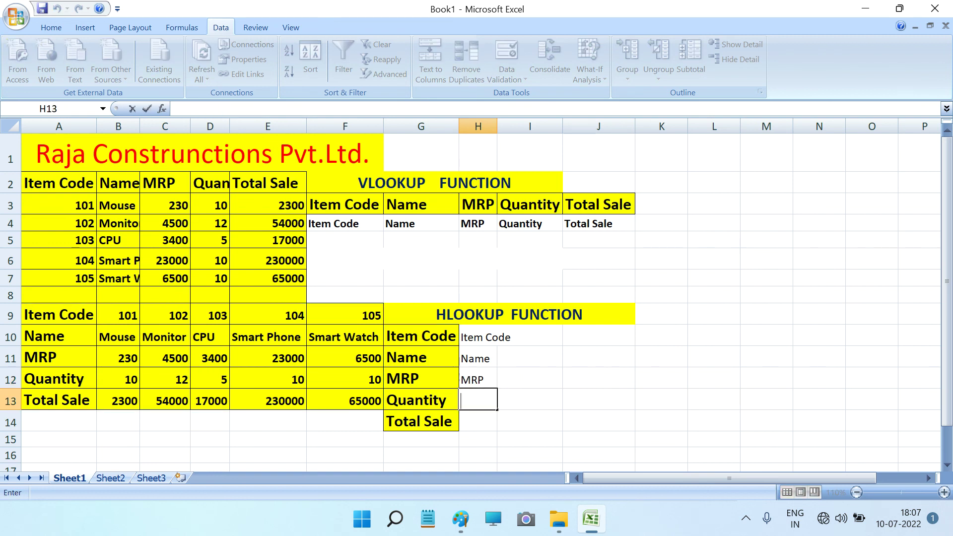
{"action": "key", "text": "ctrl+v"}
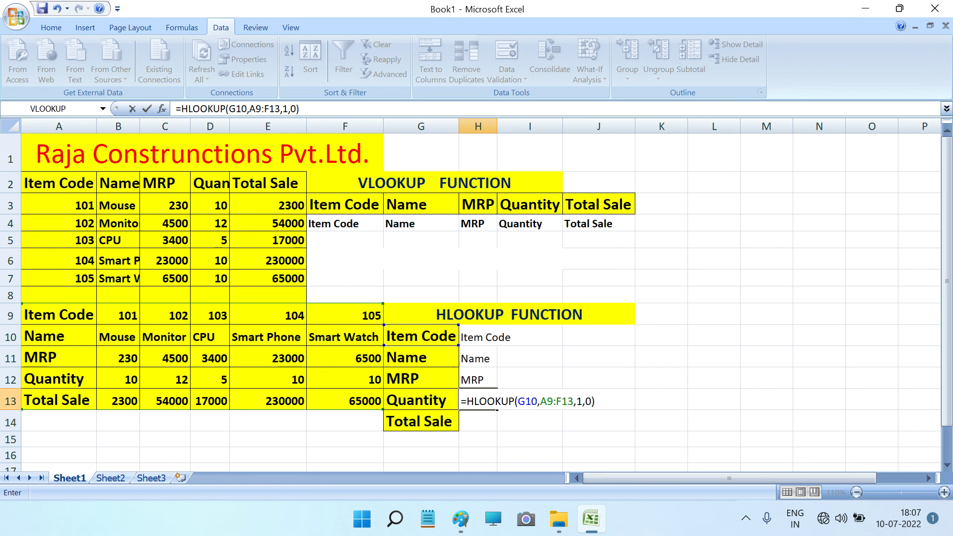
{"action": "left_click", "coordinate": [580, 401]}
{"action": "key", "text": "BackSpace"}
{"action": "type", "text": "4"}
{"action": "key", "text": "Return"}
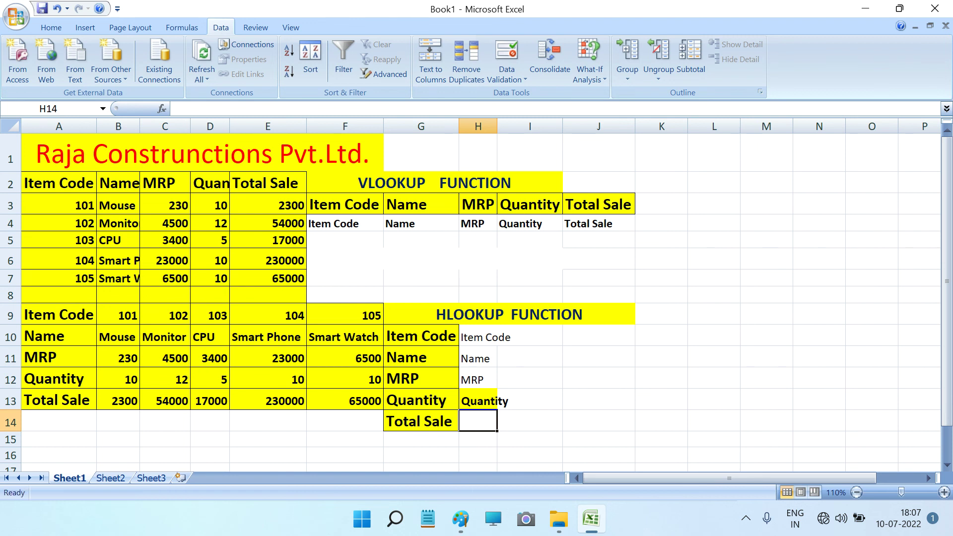
Step: Enter the HLOOKUP in H14 with row index 5 for Total Sale
{"action": "type", "text": "="}
{"action": "key", "text": "F2"}
{"action": "type", "text": "=HLOOKUP(G10,A9:F13,1,0)"}
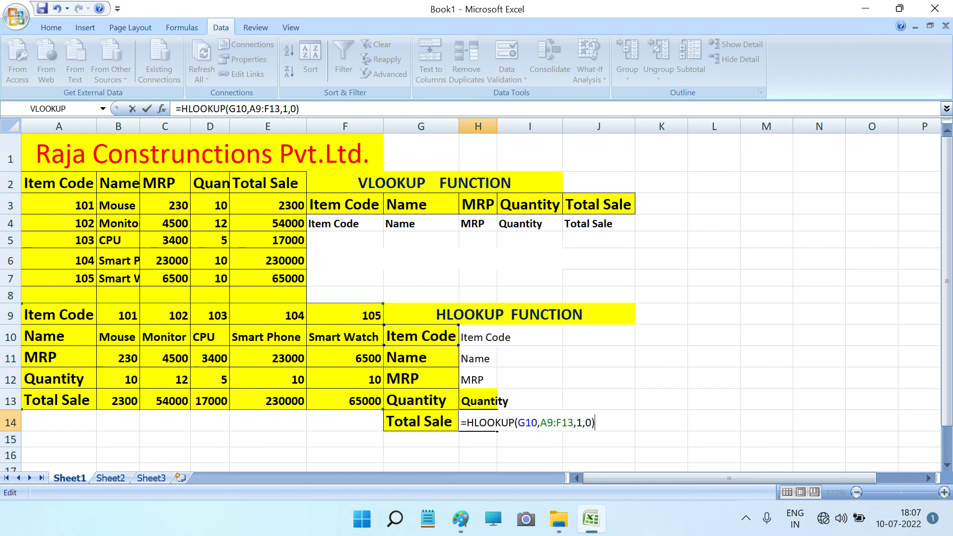
{"action": "left_click", "coordinate": [576, 422]}
{"action": "key", "text": "Delete"}
{"action": "type", "text": "5"}
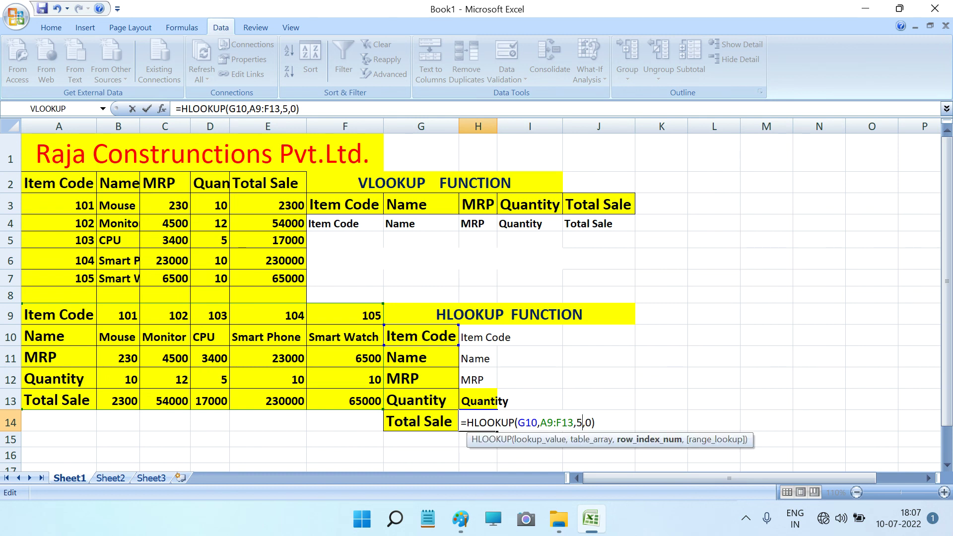
{"action": "key", "text": "Return"}
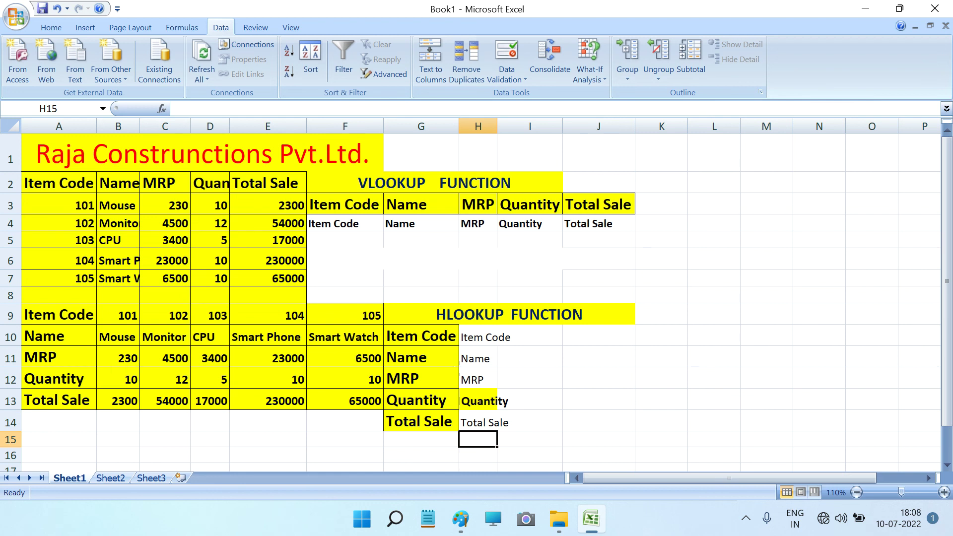
{"action": "mouse_move", "coordinate": [476, 337]}
{"action": "left_mouse_down"}
{"action": "mouse_move", "coordinate": [496, 425]}
{"action": "mouse_move", "coordinate": [528, 425]}
{"action": "mouse_move", "coordinate": [529, 337]}
{"action": "left_mouse_up"}
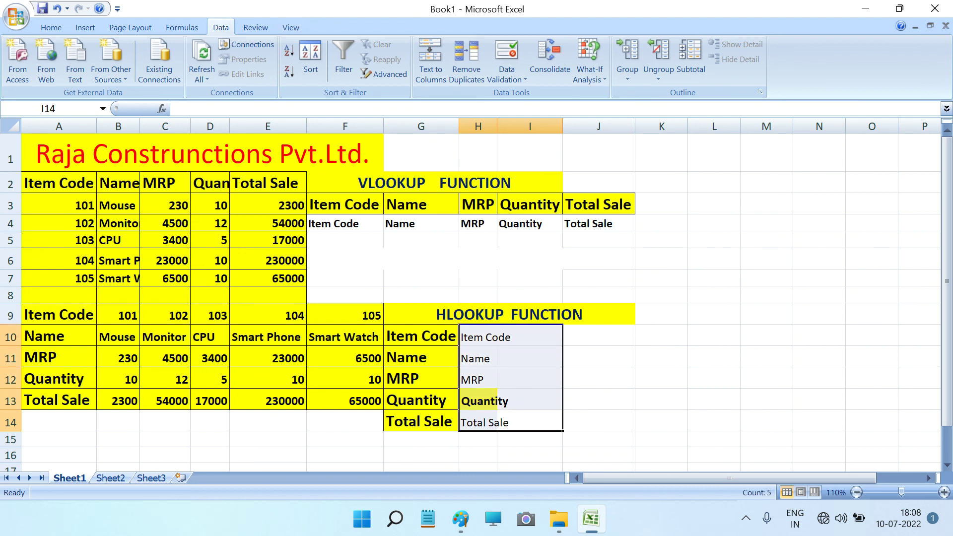
Step: AutoFit the column widths and make the H10:H14 results bold
{"action": "left_click", "coordinate": [51, 27]}
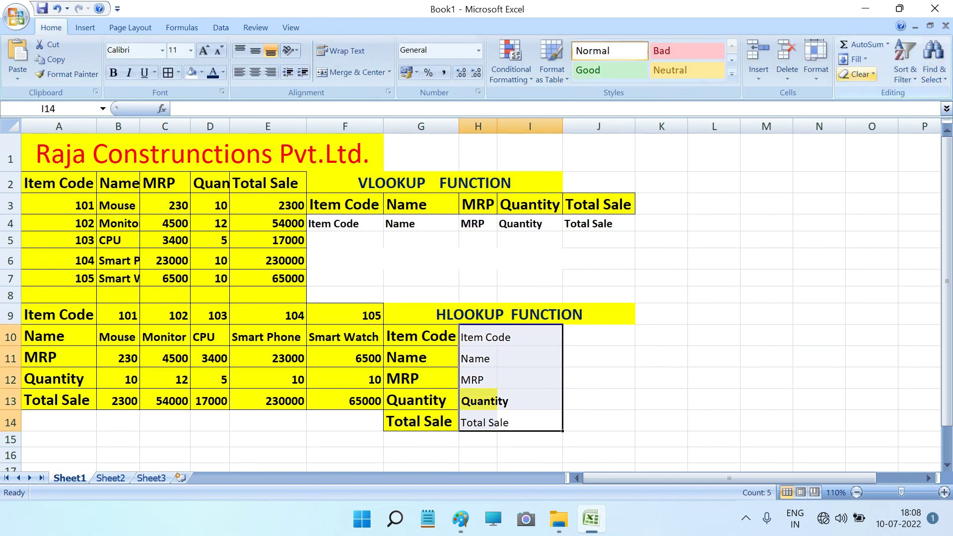
{"action": "left_click", "coordinate": [815, 59]}
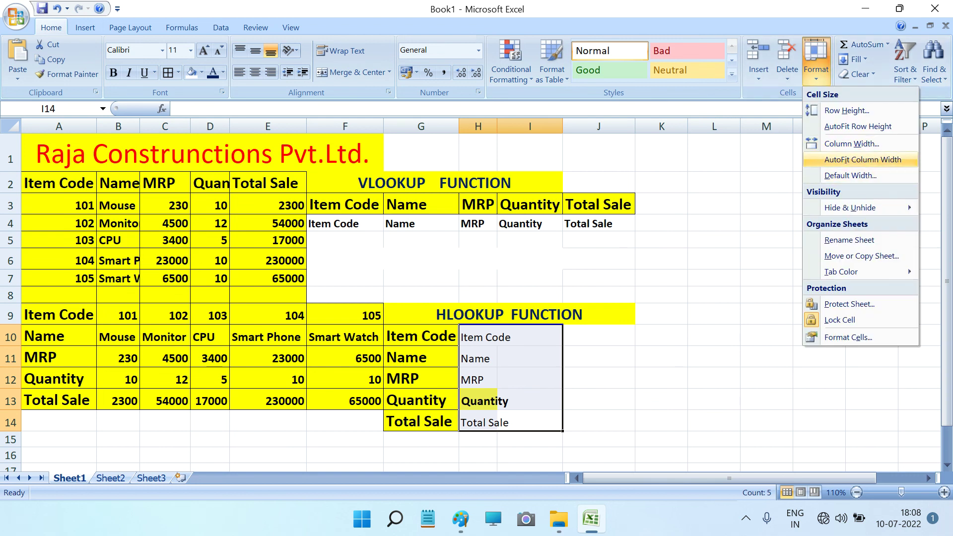
{"action": "left_click", "coordinate": [863, 159]}
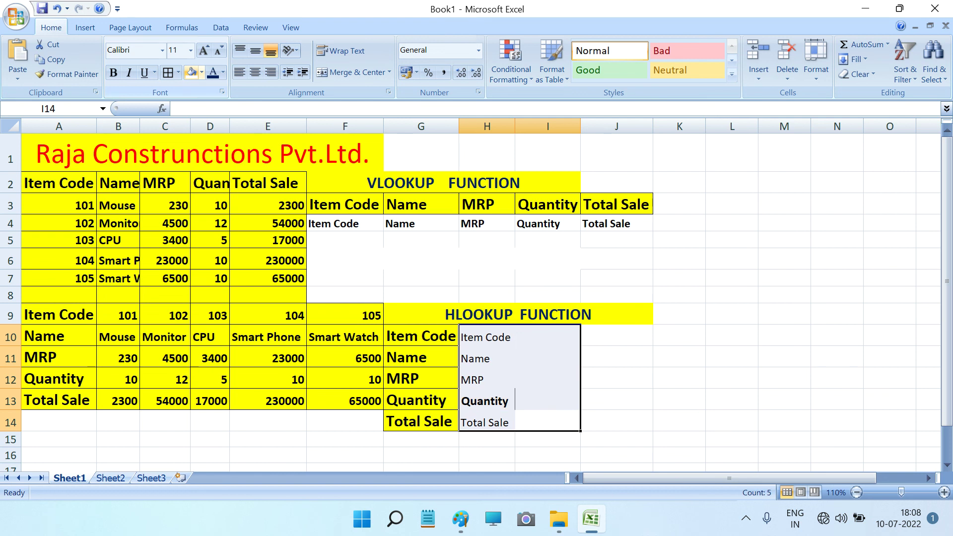
{"action": "left_click", "coordinate": [113, 73]}
{"action": "left_click", "coordinate": [114, 73]}
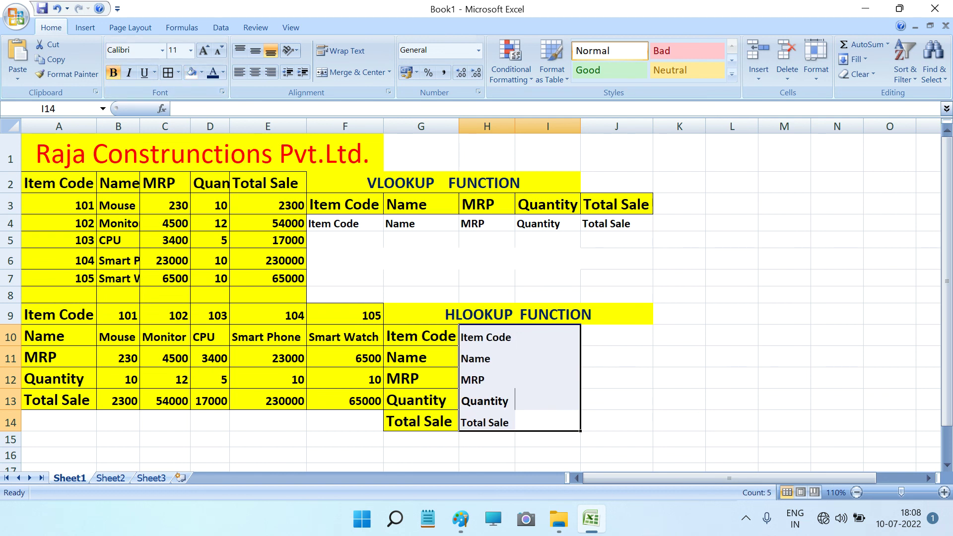
Step: Show G10's dropdown listing Item Code and codes 101 through 105
{"action": "left_click", "coordinate": [616, 335]}
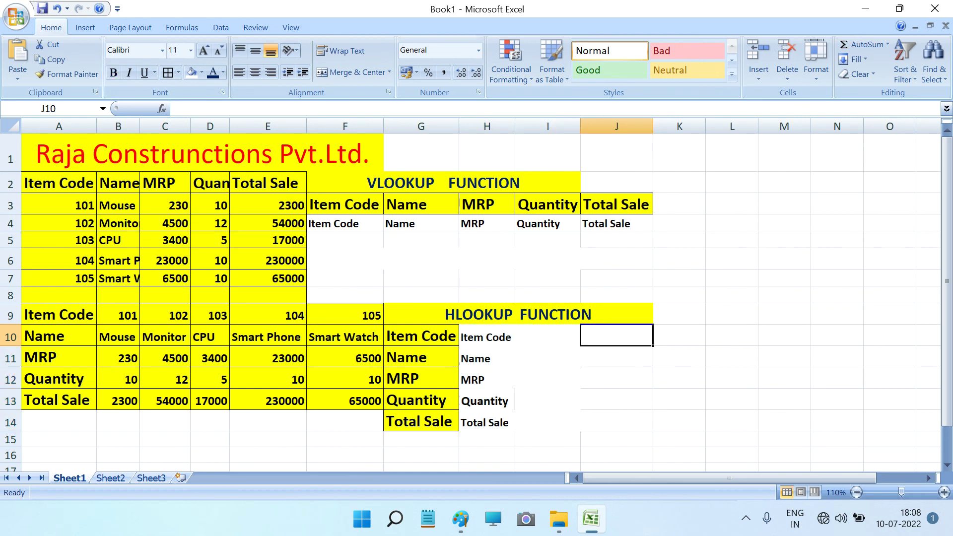
{"action": "left_click", "coordinate": [454, 340]}
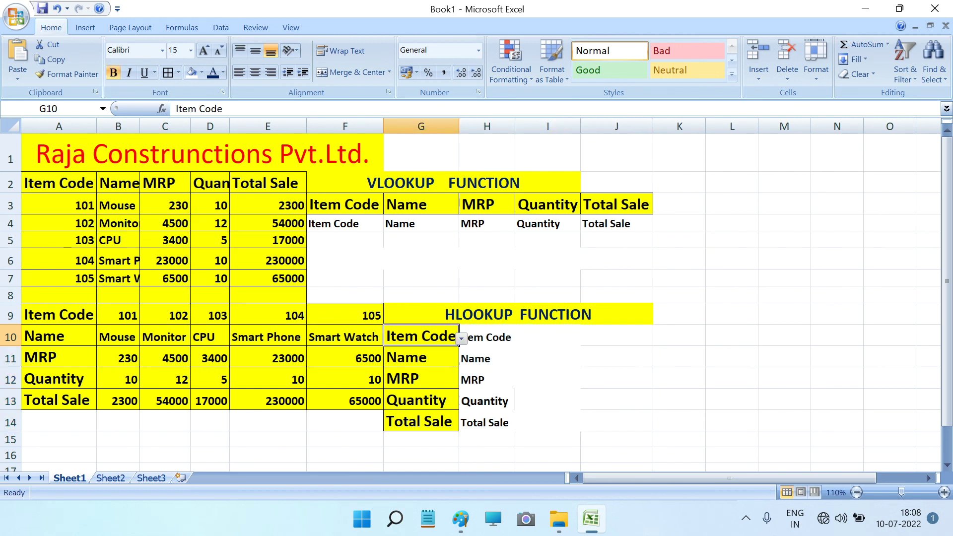
{"action": "left_click", "coordinate": [461, 339]}
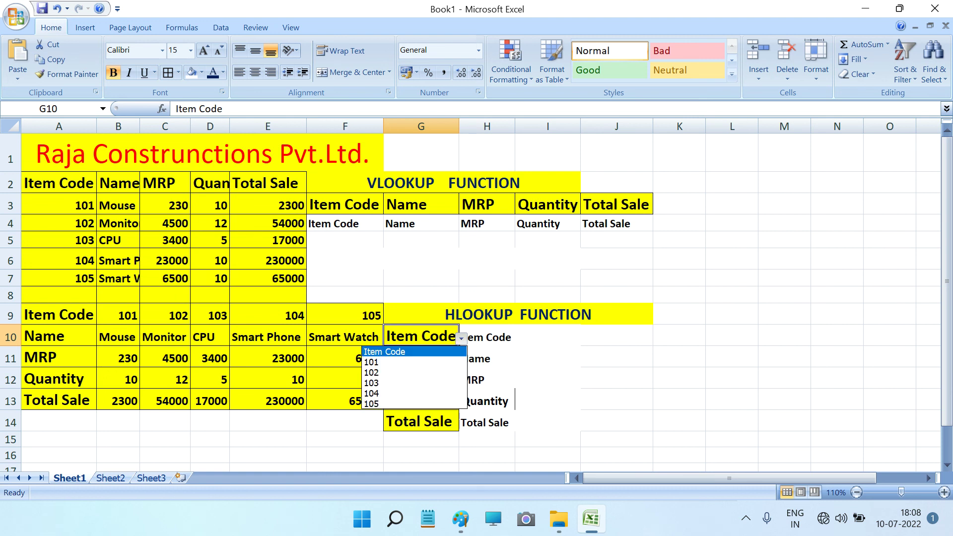
Step: Choose item code 101 in G10 and select the H10:H14 results (101, Mouse, 230, 10, 2300)
{"action": "left_click", "coordinate": [397, 361]}
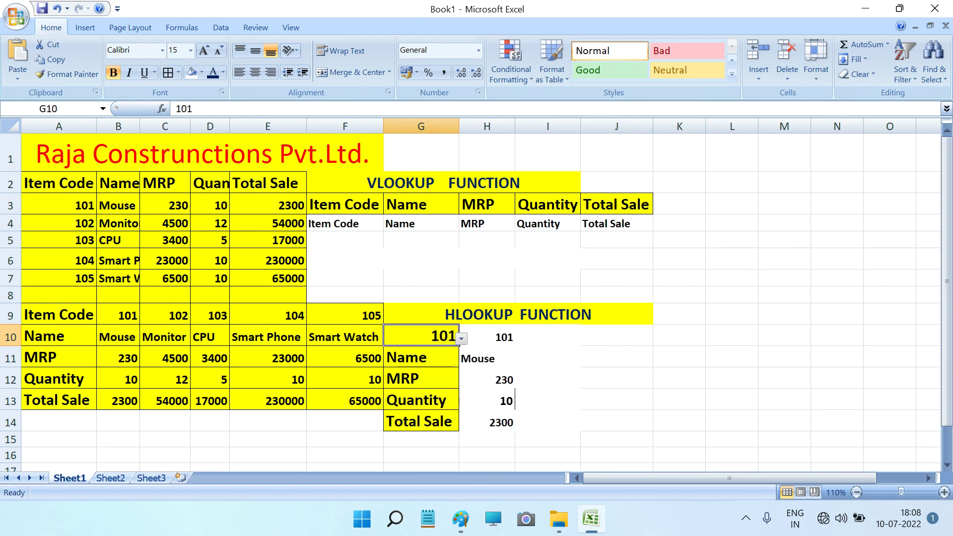
{"action": "left_click", "coordinate": [617, 356]}
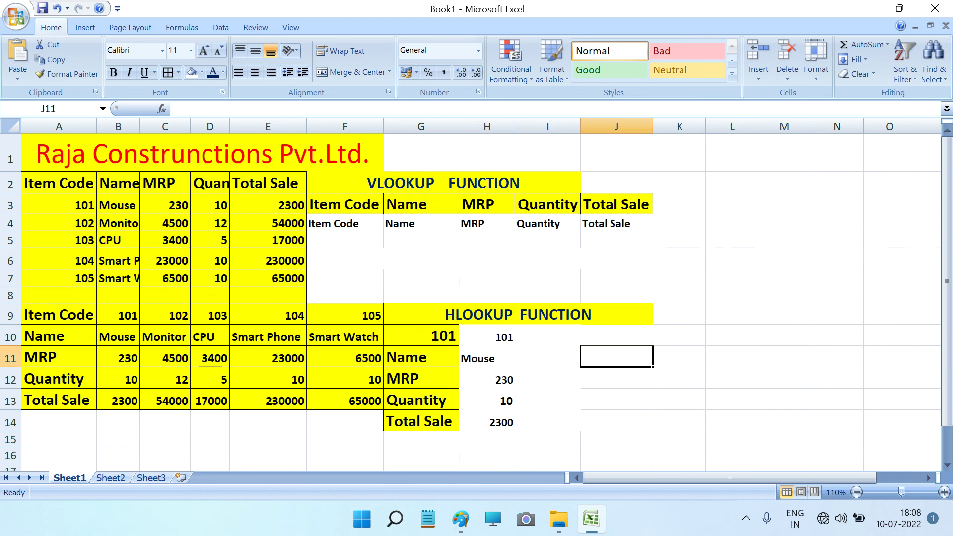
{"action": "left_click_drag", "start_coordinate": [487, 337], "coordinate": [486, 422]}
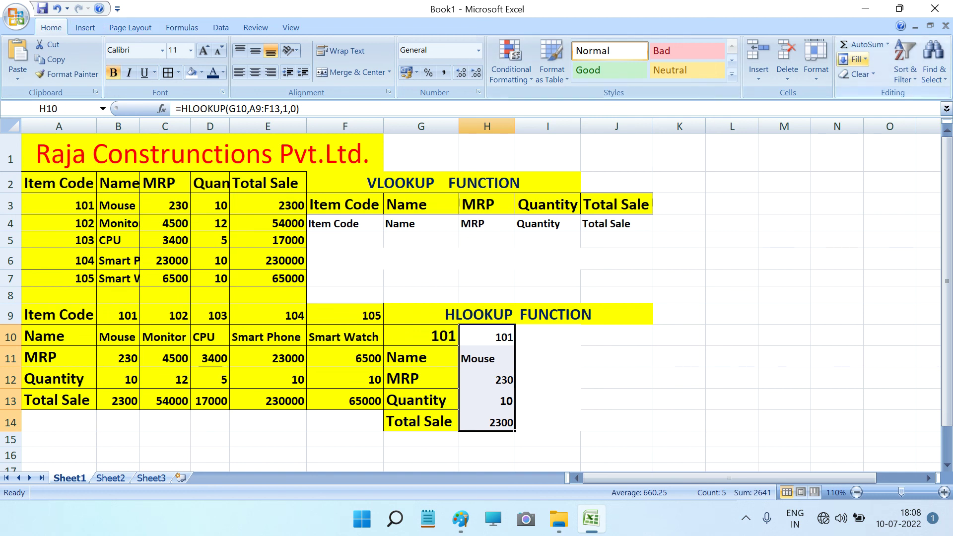
{"action": "left_click", "coordinate": [815, 64]}
Step: AutoFit column H, then reselect H10:H14 and apply All Borders to those cells
{"action": "left_click", "coordinate": [863, 159]}
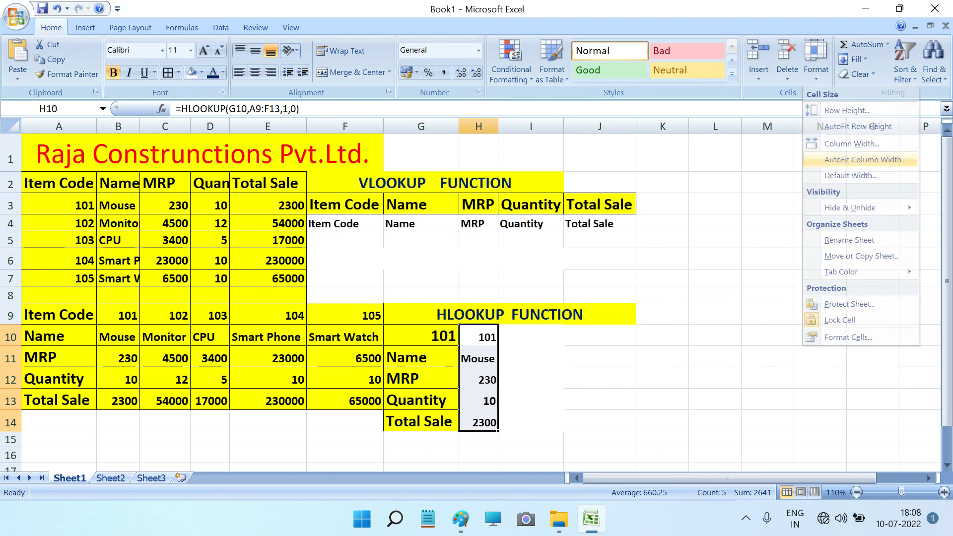
{"action": "left_click", "coordinate": [599, 335]}
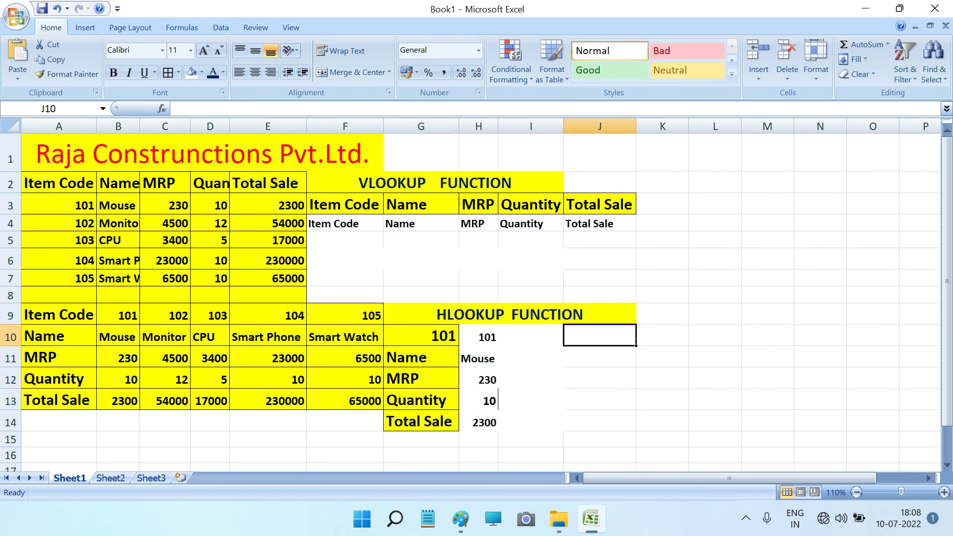
{"action": "left_click_drag", "start_coordinate": [479, 336], "coordinate": [478, 422]}
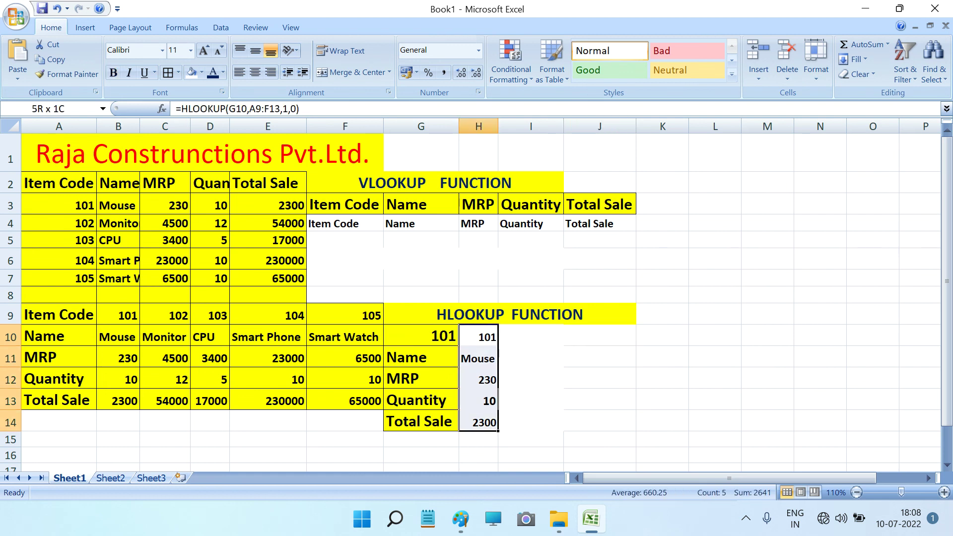
{"action": "left_click", "coordinate": [169, 72]}
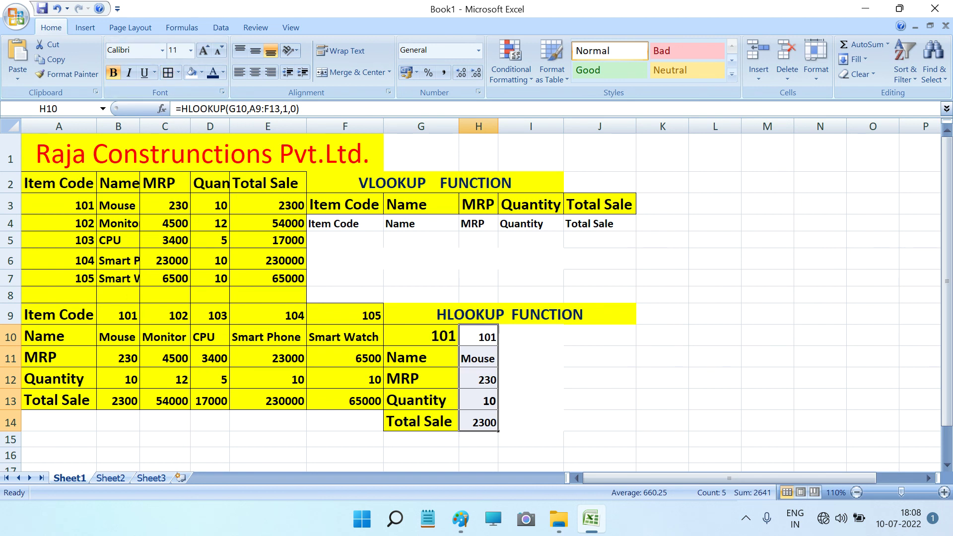
Step: Set the H10:H14 results to font size 15 and AutoFit column H to the larger text
{"action": "left_click", "coordinate": [174, 50]}
{"action": "type", "text": "15"}
{"action": "key", "text": "Return"}
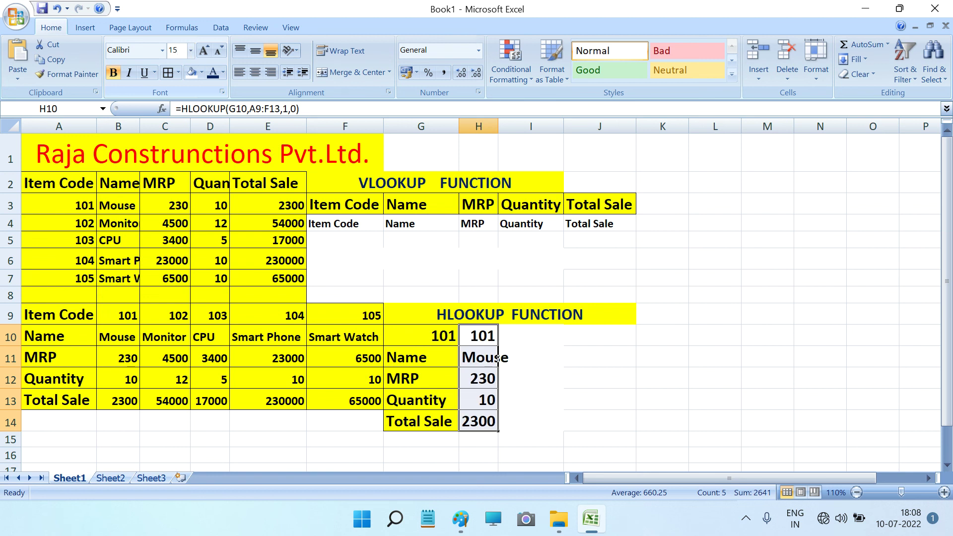
{"action": "left_click", "coordinate": [816, 59]}
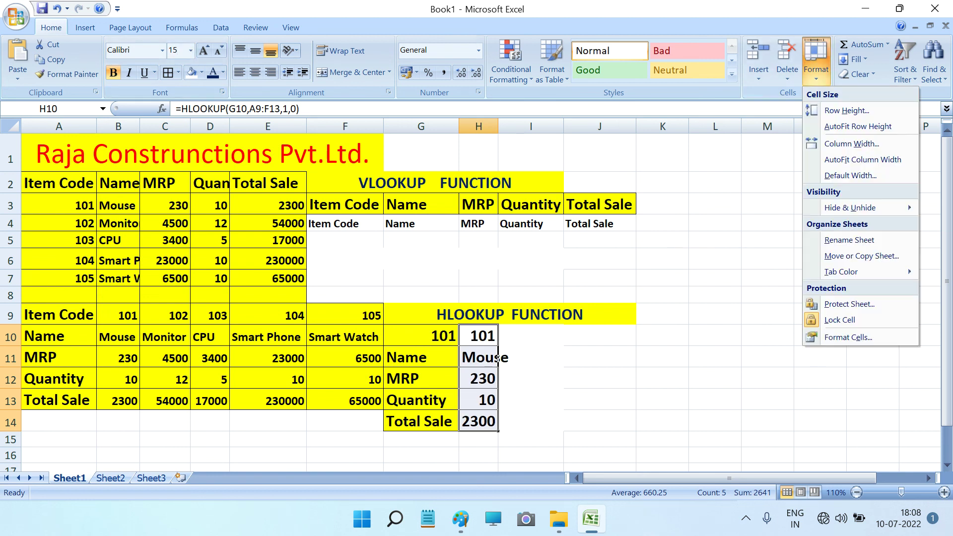
{"action": "left_click", "coordinate": [862, 159]}
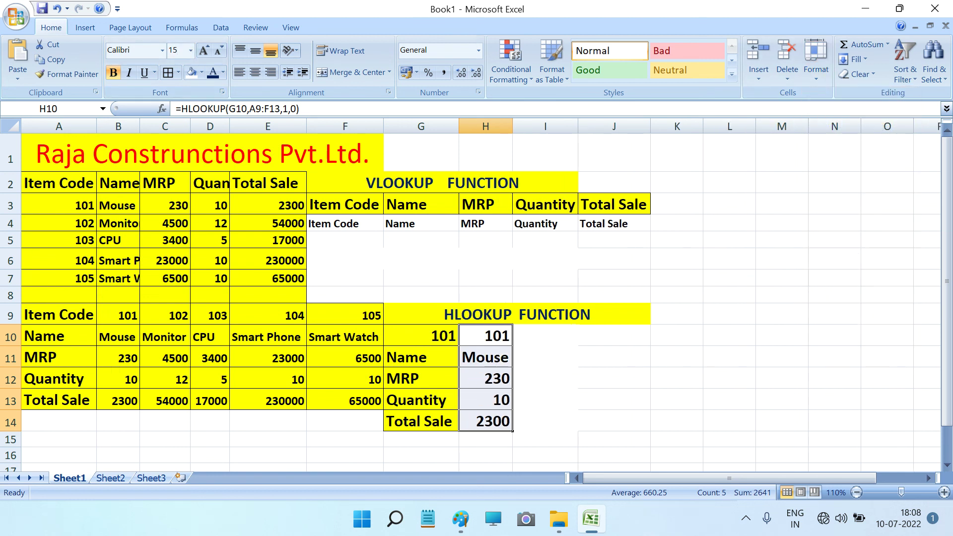
{"action": "left_click", "coordinate": [455, 340]}
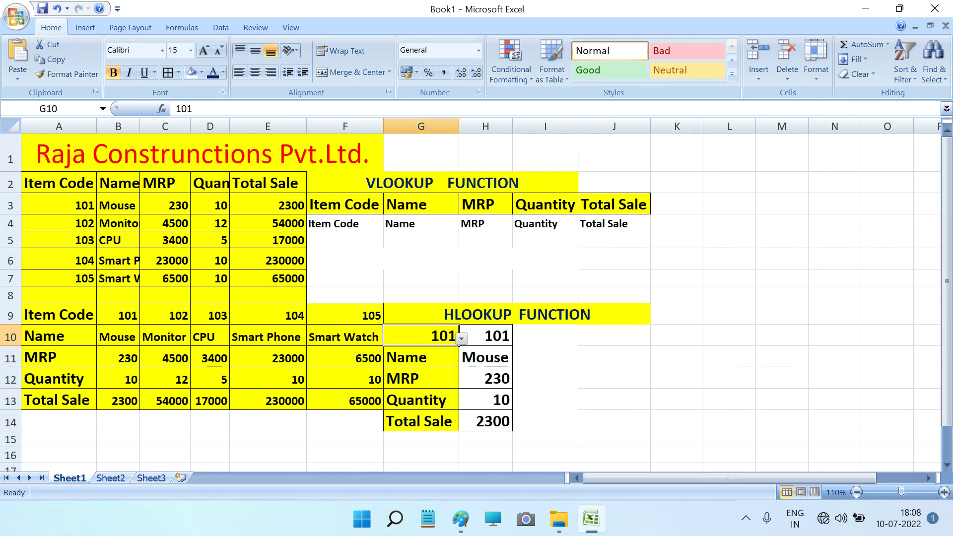
Step: Try the Item Code header and then item code 103 from the G10 dropdown
{"action": "left_click", "coordinate": [461, 338]}
{"action": "key", "text": "Down"}
{"action": "key", "text": "Return"}
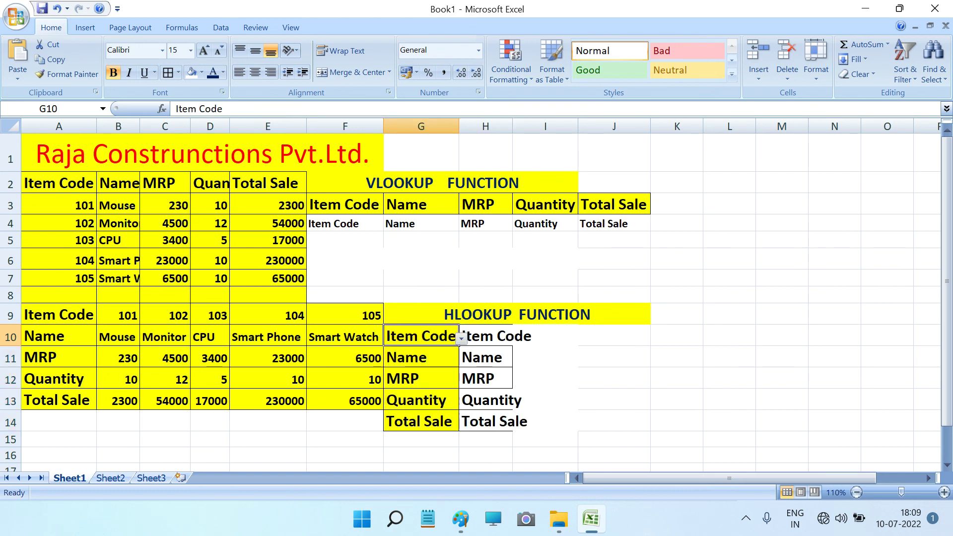
{"action": "left_click", "coordinate": [461, 339]}
{"action": "key", "text": "Down"}
{"action": "key", "text": "Down"}
{"action": "key", "text": "Down"}
{"action": "key", "text": "Return"}
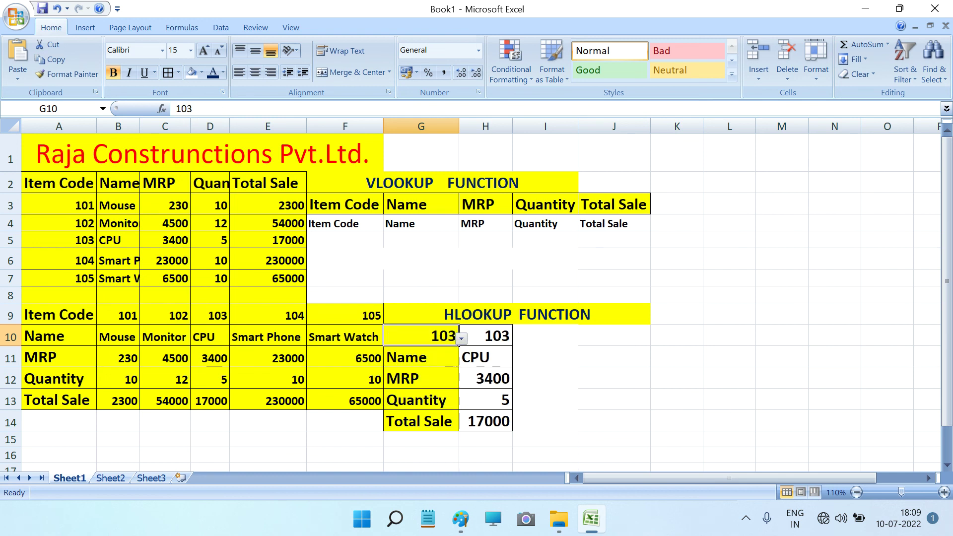
Step: Switch G10 to item code 104 to check the lookup results update
{"action": "left_click", "coordinate": [461, 338]}
{"action": "key", "text": "Down"}
{"action": "key", "text": "Return"}
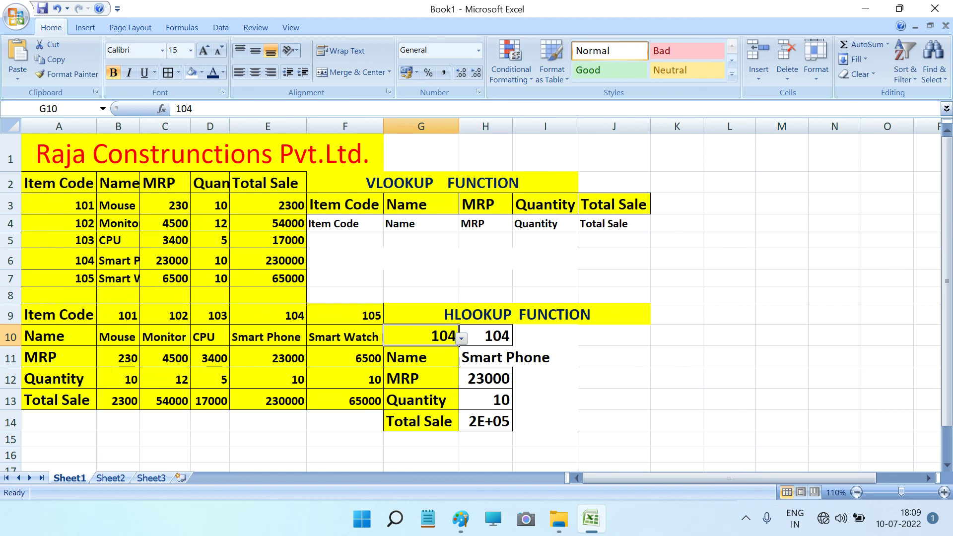
{"action": "left_click", "coordinate": [745, 518]}
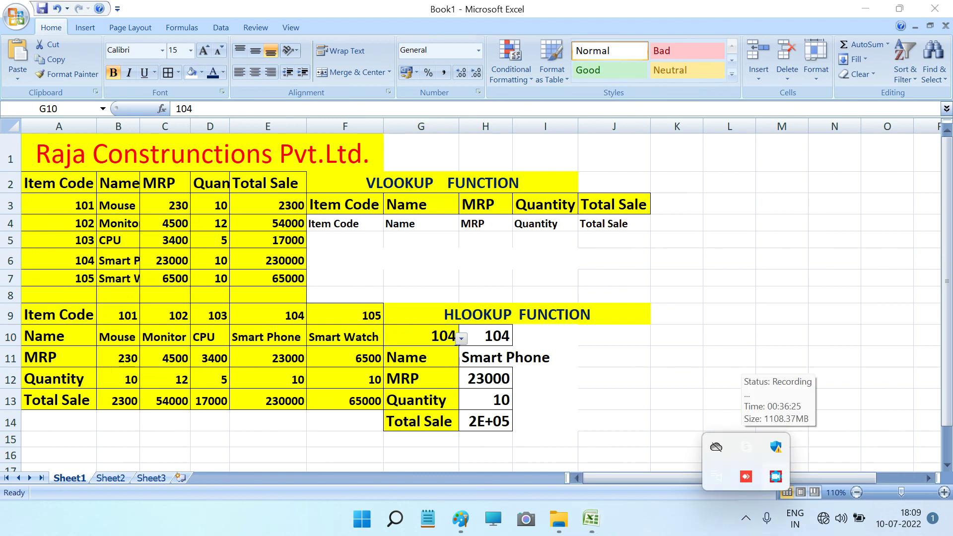
{"action": "left_click", "coordinate": [776, 476]}
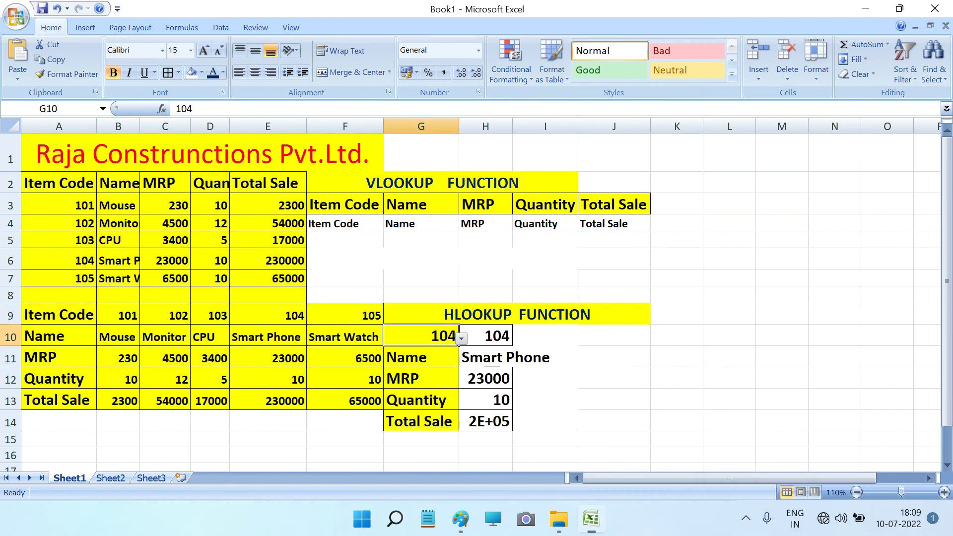
Step: Select item code 105 in G10, showing Smart Watch, 6500, 10 and 65000
{"action": "left_click", "coordinate": [461, 339]}
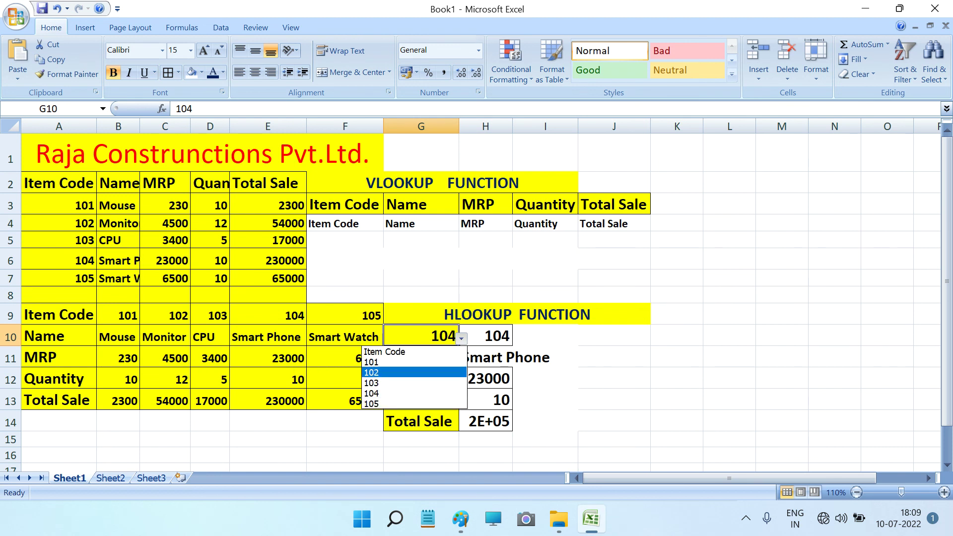
{"action": "key", "text": "Down"}
{"action": "key", "text": "Down"}
{"action": "key", "text": "Down"}
{"action": "key", "text": "Return"}
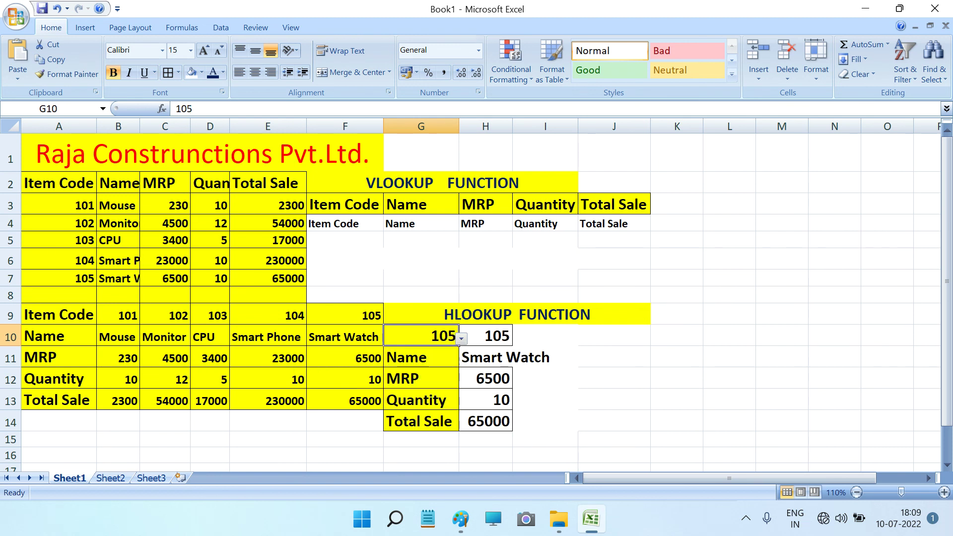
{"action": "left_click", "coordinate": [345, 240]}
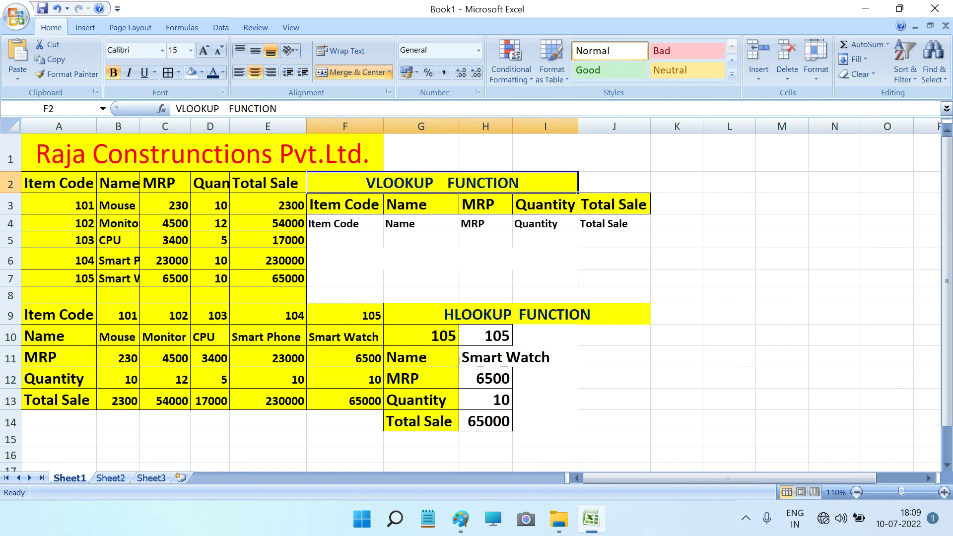
{"action": "left_click", "coordinate": [745, 518]}
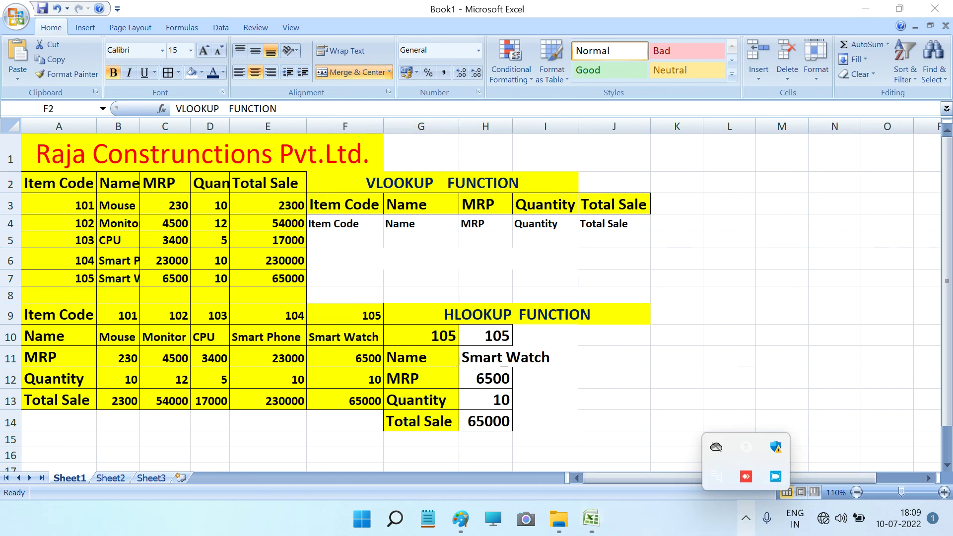